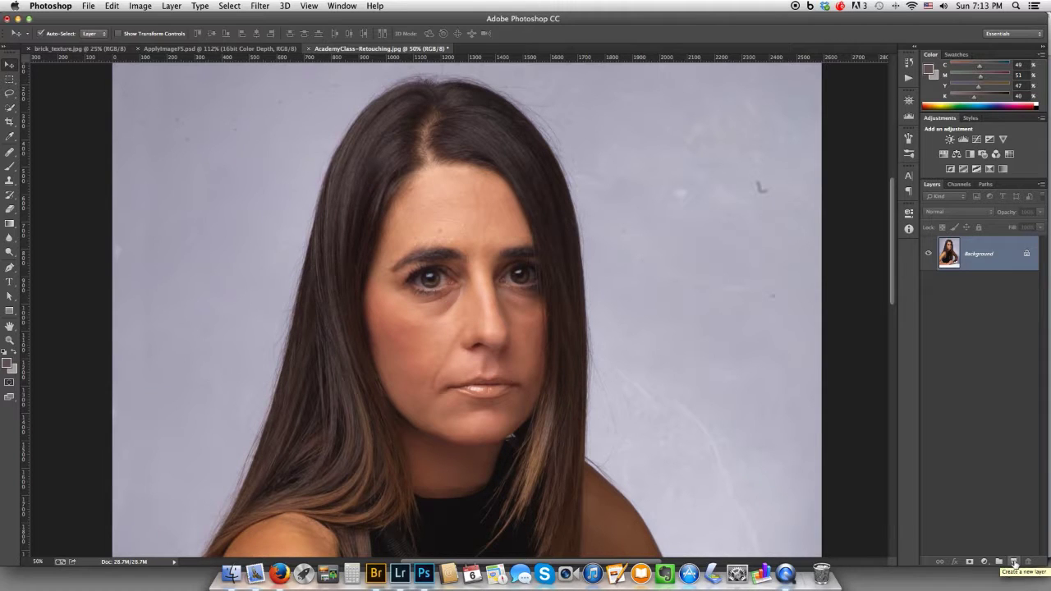
Add an empty layer and heal the blemish above the inner eyebrow with the Spot Healing Brush at size 40
click(1013, 562)
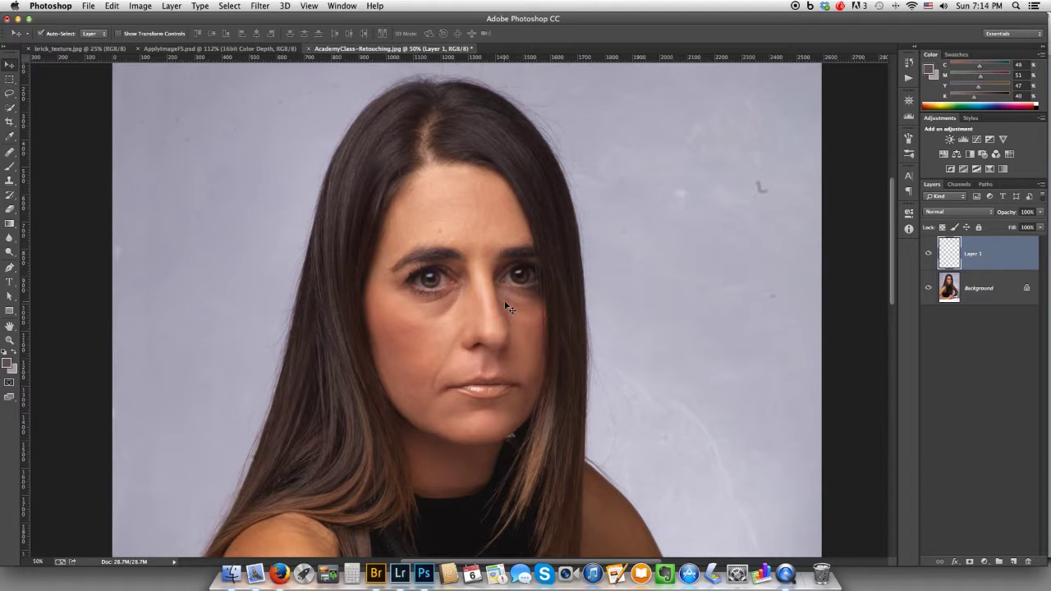
click(9, 151)
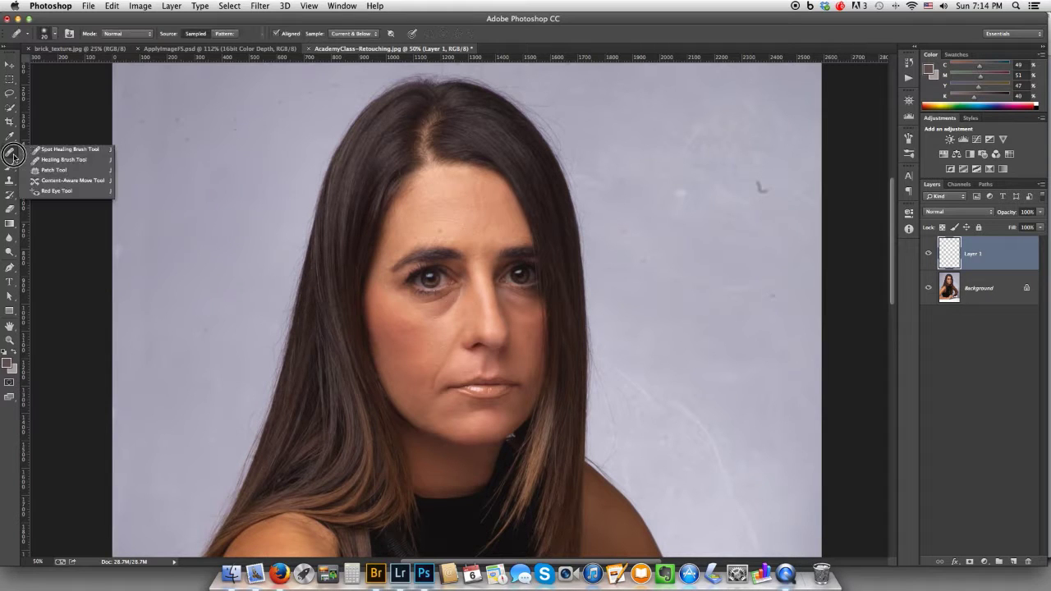
click(98, 153)
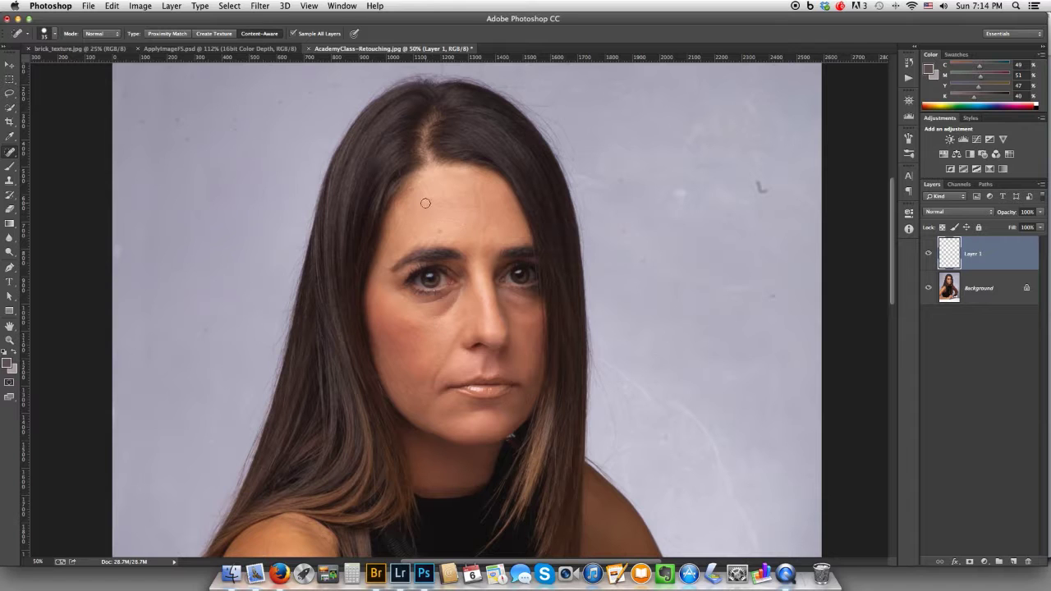
key(super+equal)
key(super+equal)
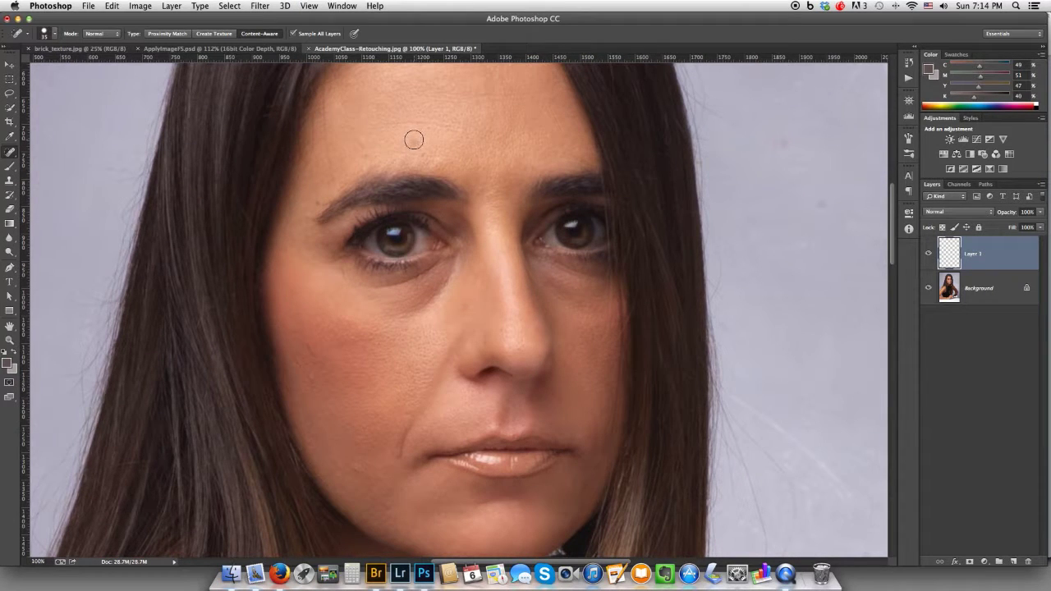
key(bracketright)
click(416, 142)
drag(414, 142, 416, 142)
drag(435, 126, 424, 169)
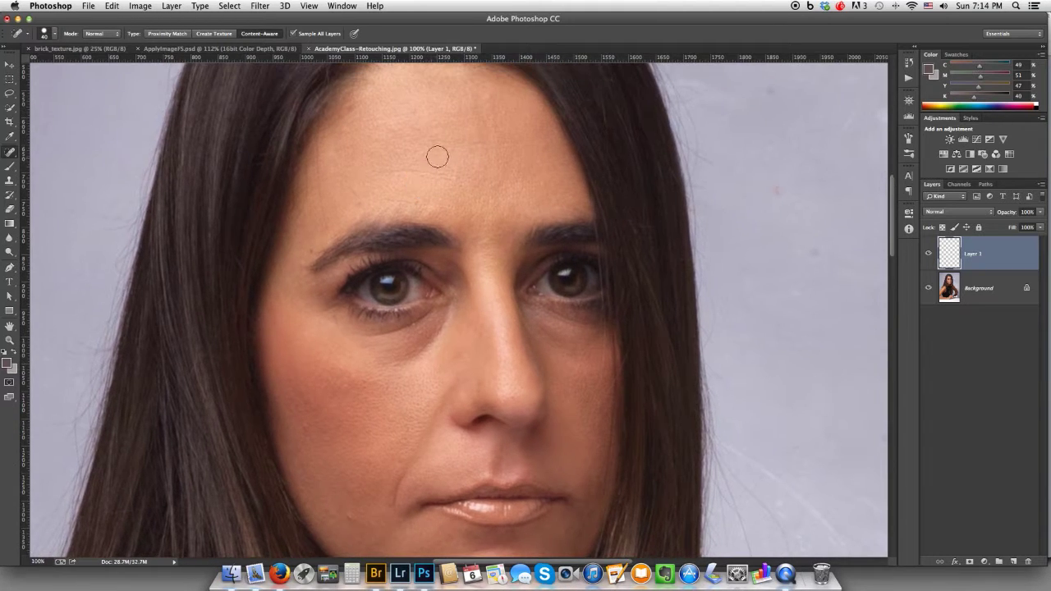
Remove the small spots above the eyebrow, beside the temple and on the shaded cheek with the Spot Healing Brush
drag(347, 191, 351, 191)
click(357, 205)
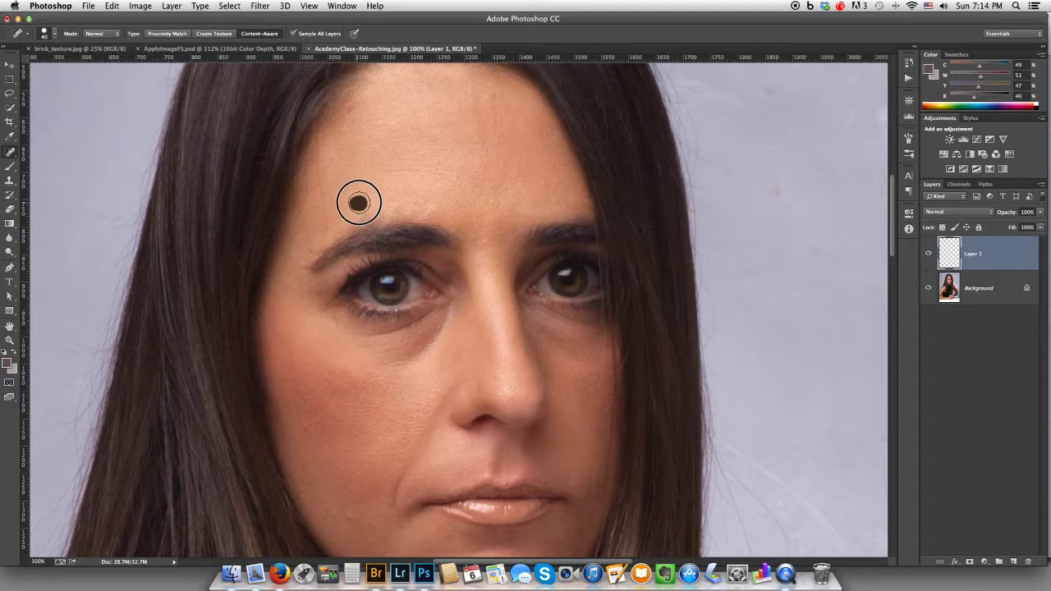
click(306, 252)
click(334, 320)
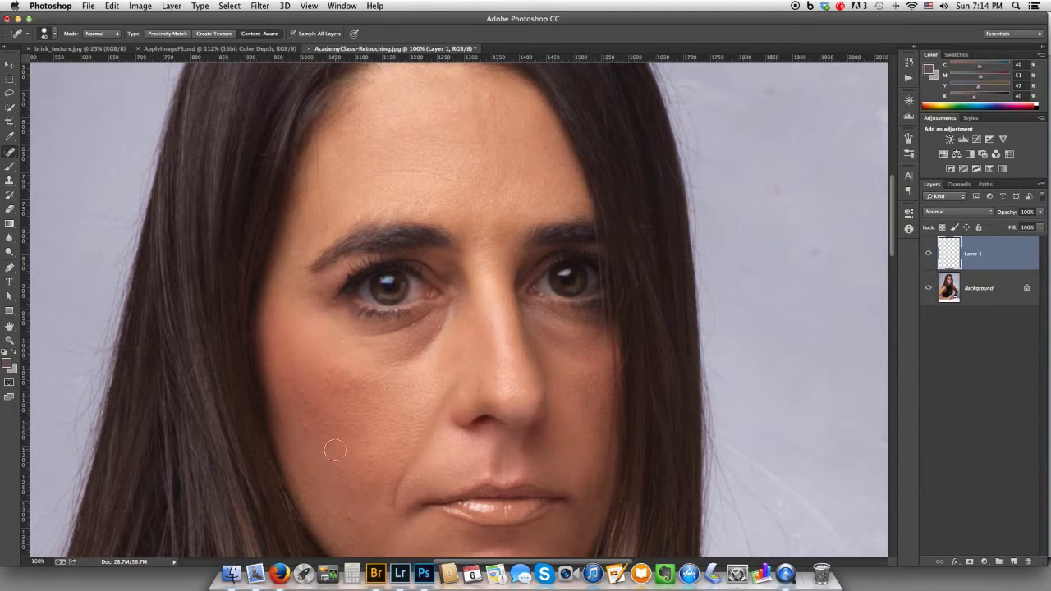
click(301, 402)
click(306, 428)
Spot-heal further marks on the forehead and along the temple's hairline, and undo the last healing stroke
click(371, 178)
click(327, 228)
drag(326, 228, 319, 135)
click(306, 274)
key(super+z)
Try the Healing Brush along the forehead's hairline with skin sampled from Current & Below, and undo the stroke
click(10, 153)
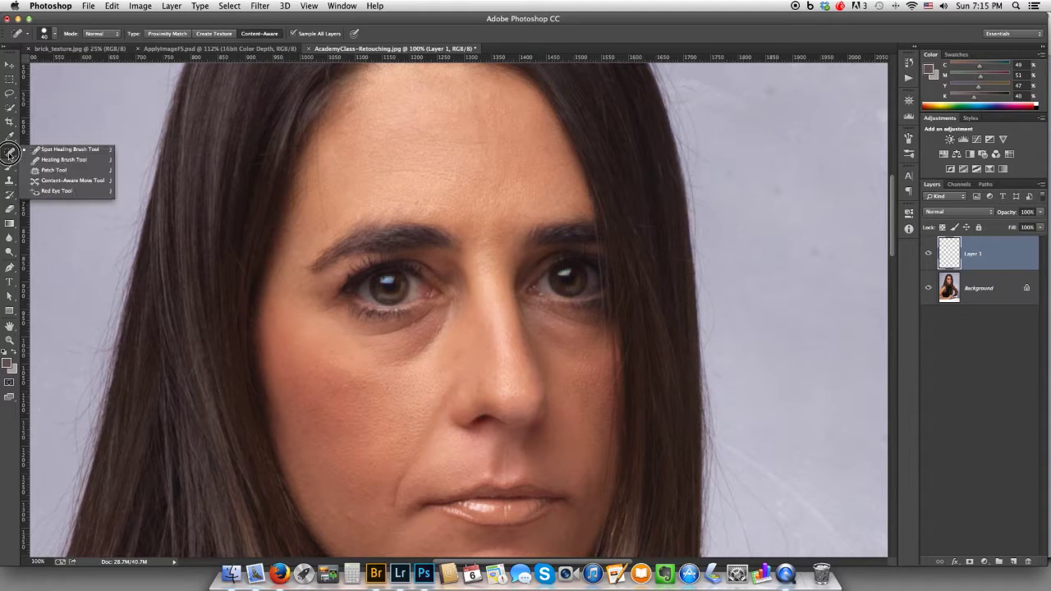
click(76, 161)
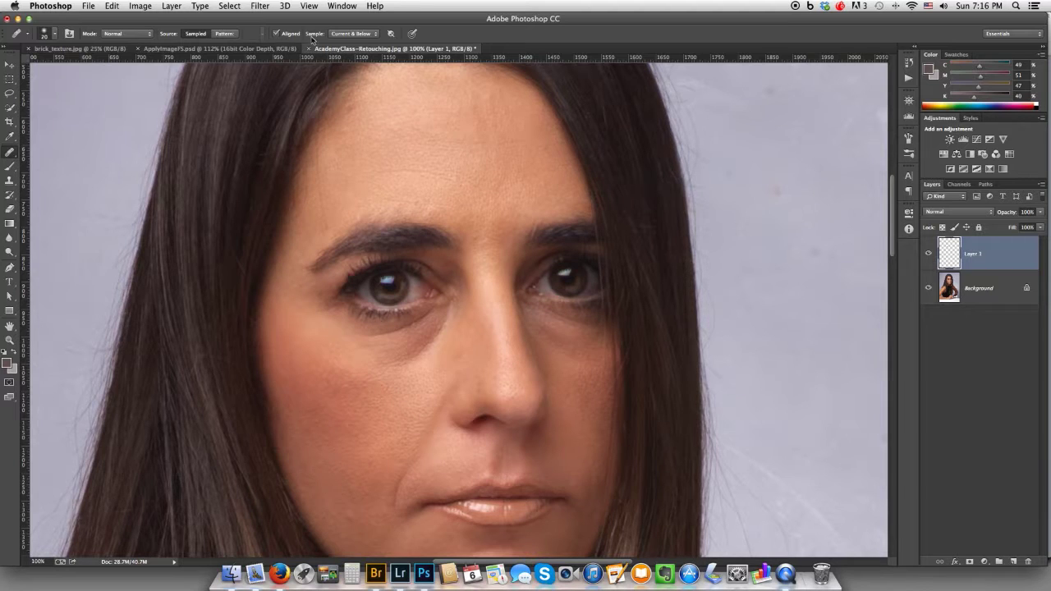
click(372, 35)
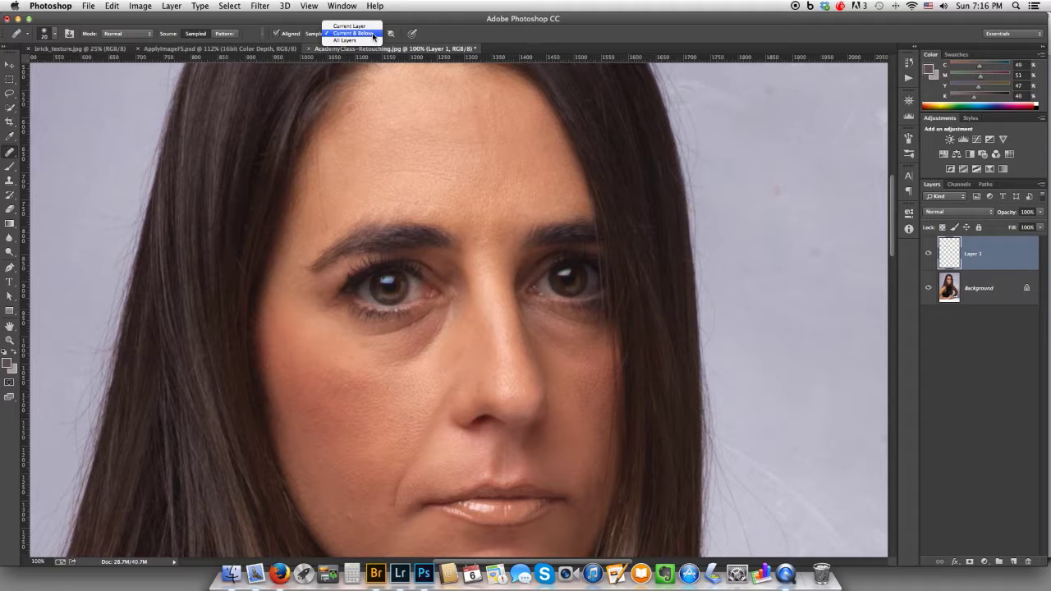
click(375, 34)
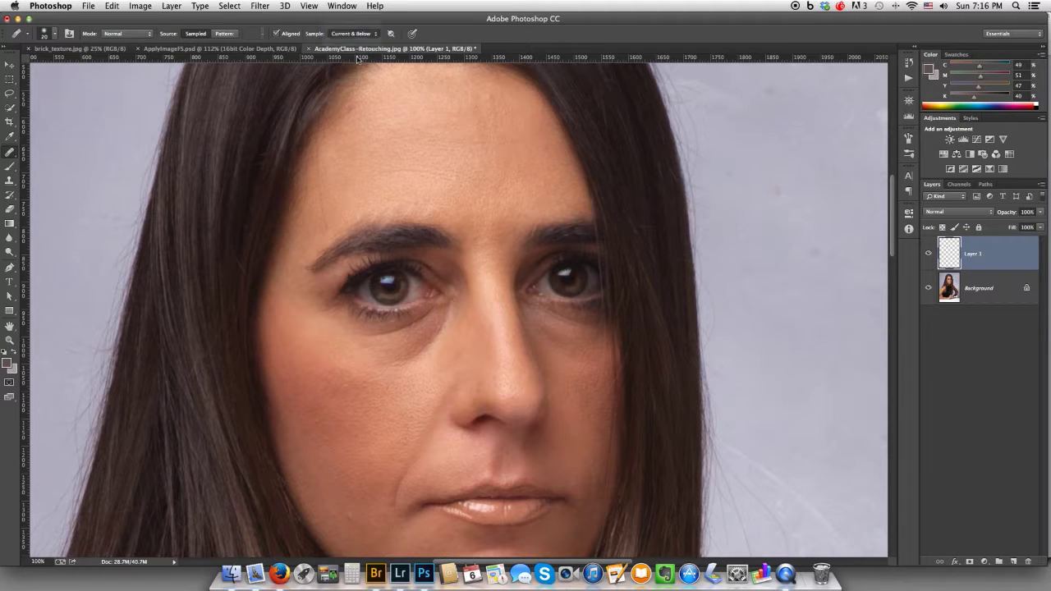
alt+click(334, 223)
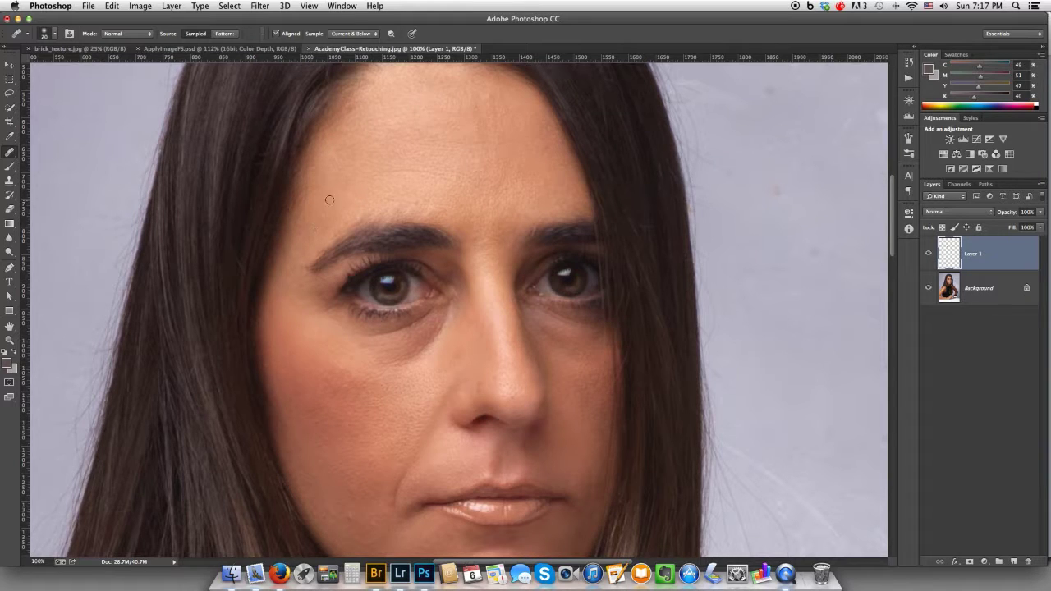
drag(310, 165, 302, 203)
key(super+z)
Heal two marks on the forehead above the inner eyebrow, sampling clean skin beside each with the Healing Brush
alt+click(443, 197)
click(454, 195)
alt+click(445, 189)
click(448, 180)
Try to heal the dark bag under the fully visible eye with skin sampled beside the nose, and undo it
drag(444, 356, 454, 356)
alt+click(455, 345)
alt+click(452, 344)
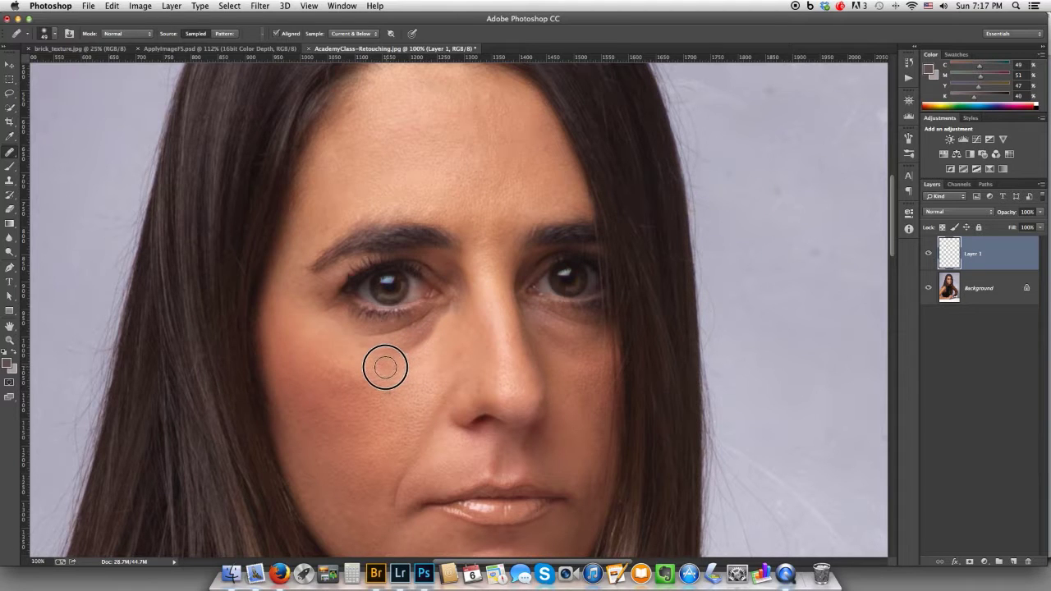
drag(385, 367, 385, 370)
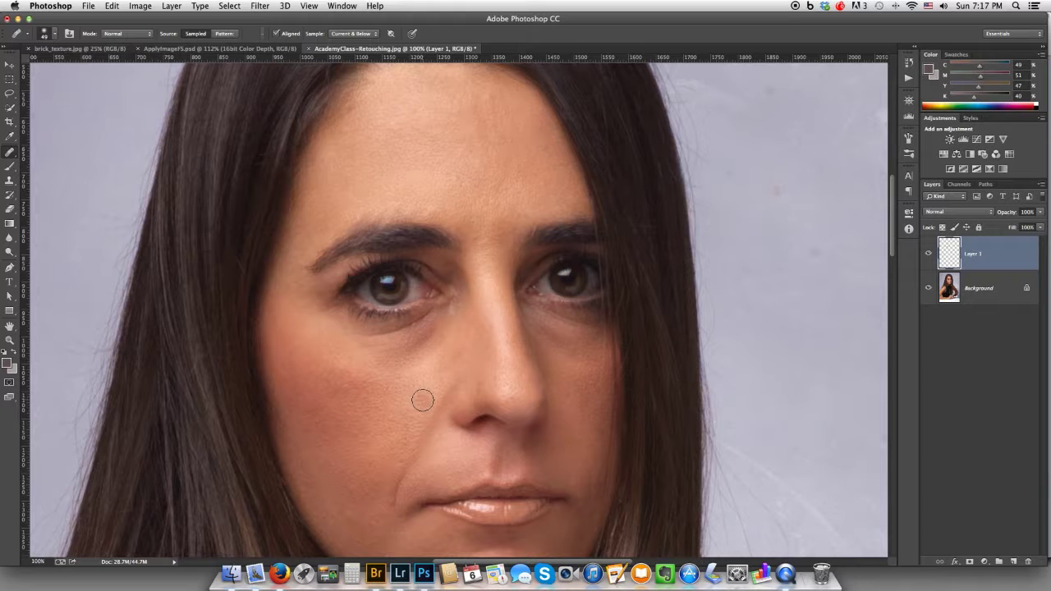
key(super+z)
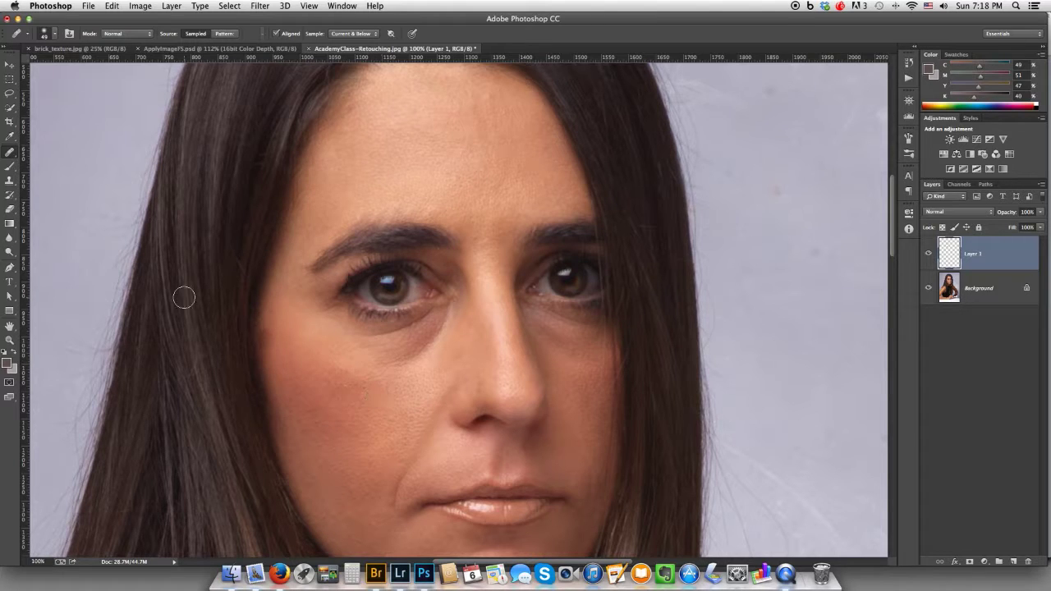
Duplicate the Background layer and patch the bag under the fully visible eye with cheek skin using the Patch tool
click(11, 153)
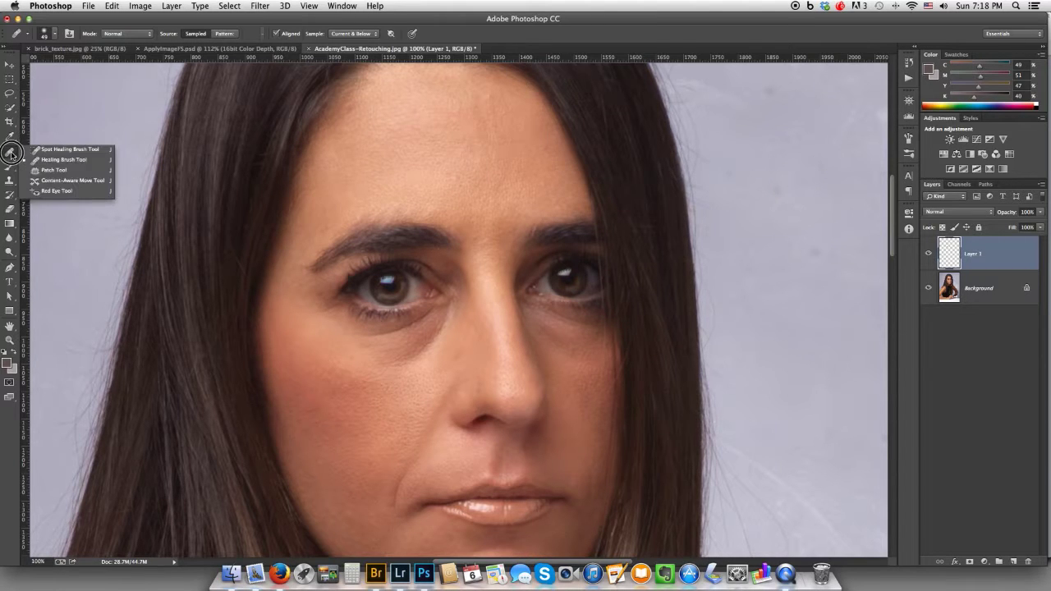
click(52, 170)
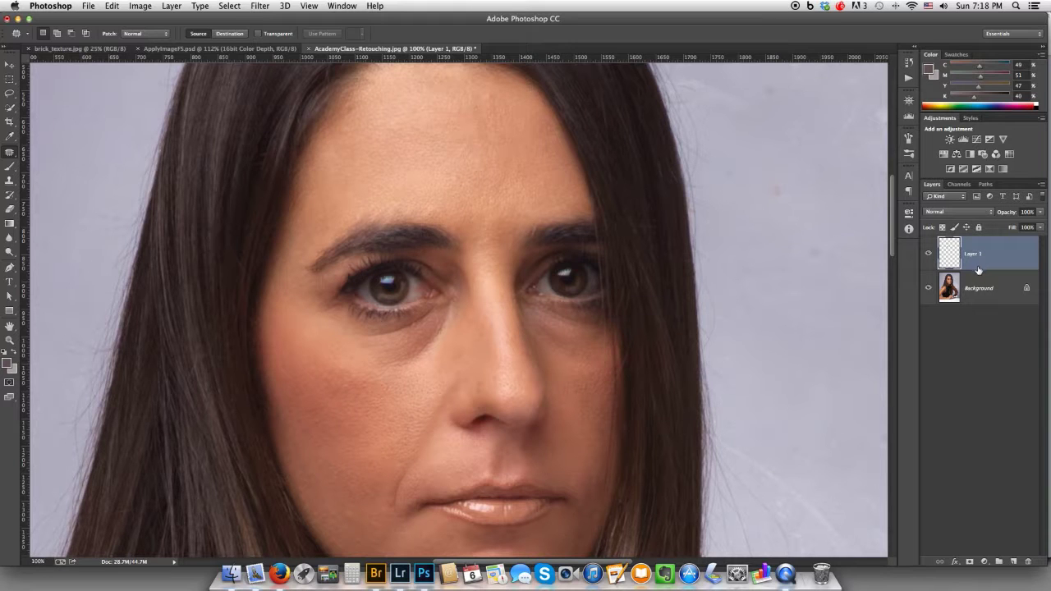
click(954, 293)
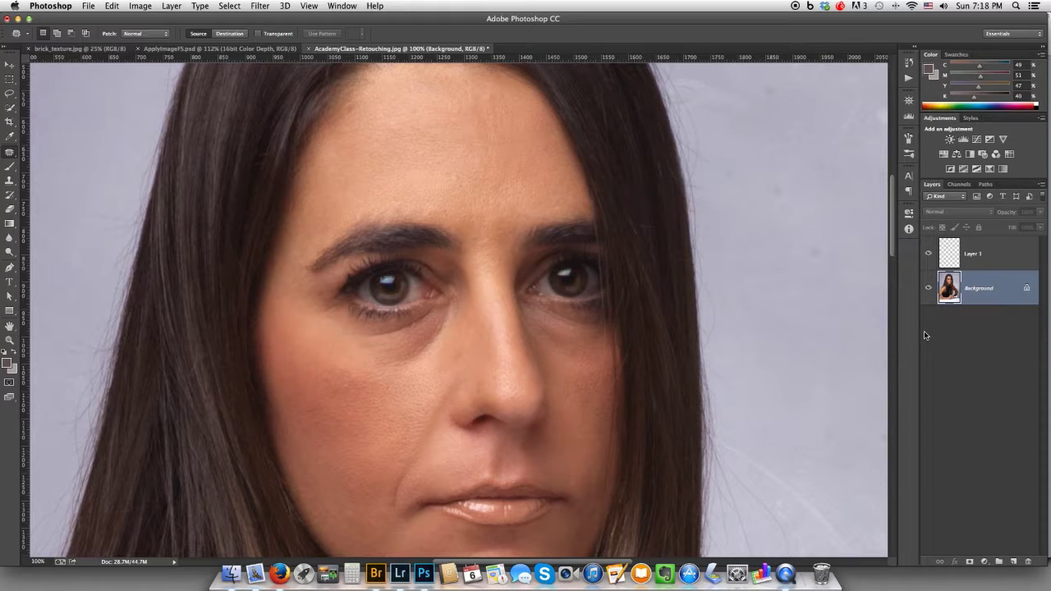
key(super+j)
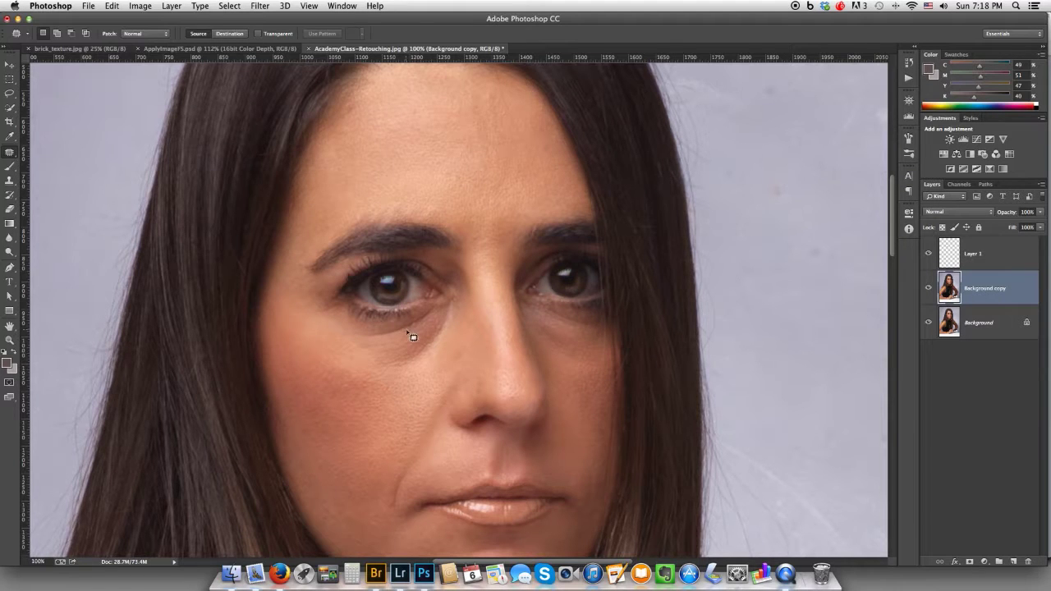
mouse_move(454, 314)
mouse_down()
mouse_move(435, 305)
mouse_move(354, 329)
mouse_move(354, 348)
mouse_move(389, 373)
mouse_move(429, 366)
mouse_move(452, 336)
mouse_move(454, 305)
mouse_up()
drag(421, 340, 378, 421)
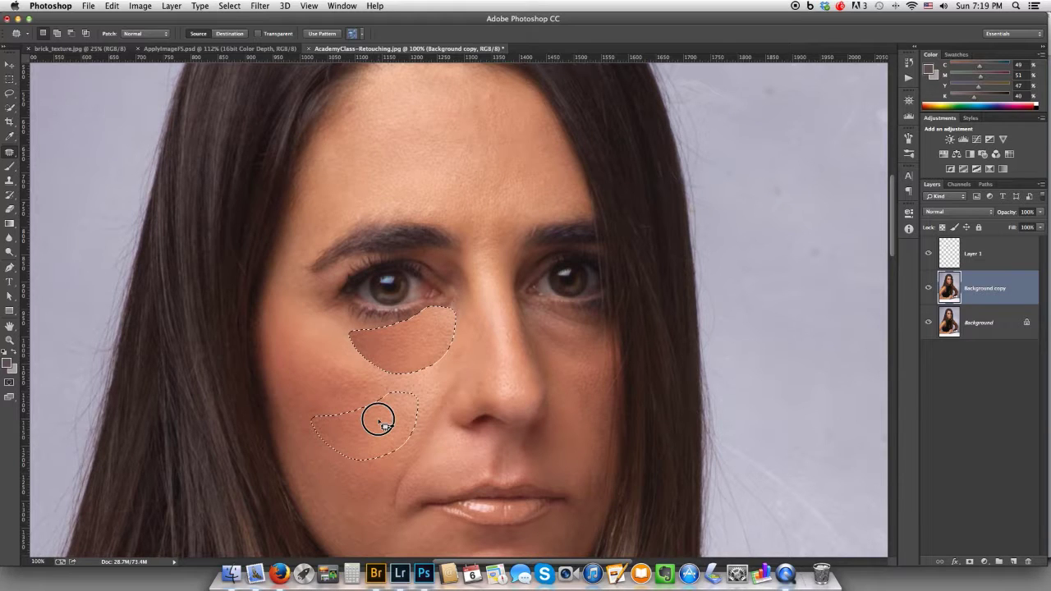
drag(378, 421, 378, 423)
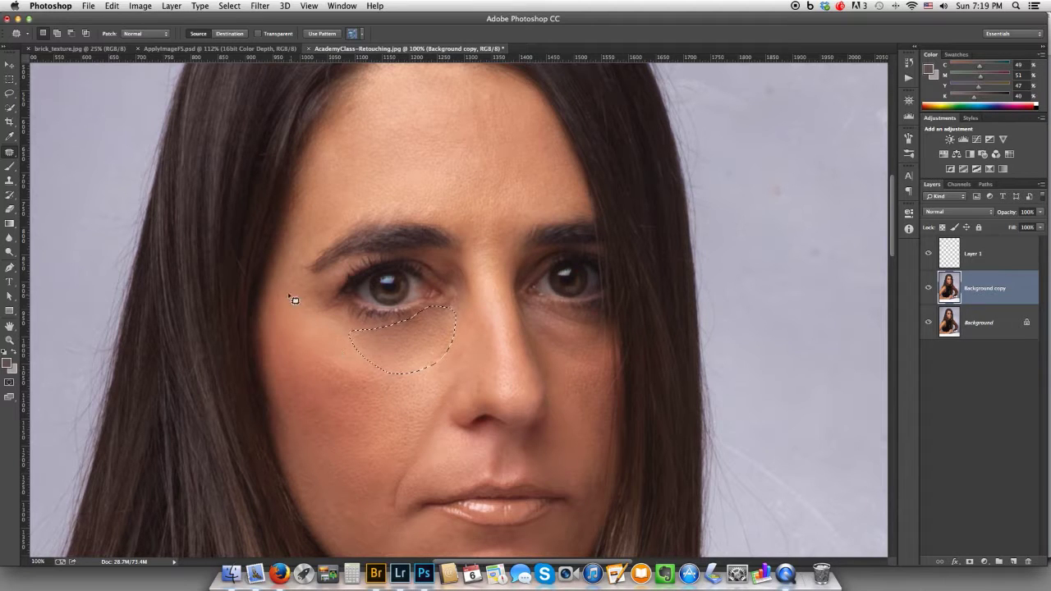
Fade the under-eye patch to 69% opacity and deselect the area
click(112, 7)
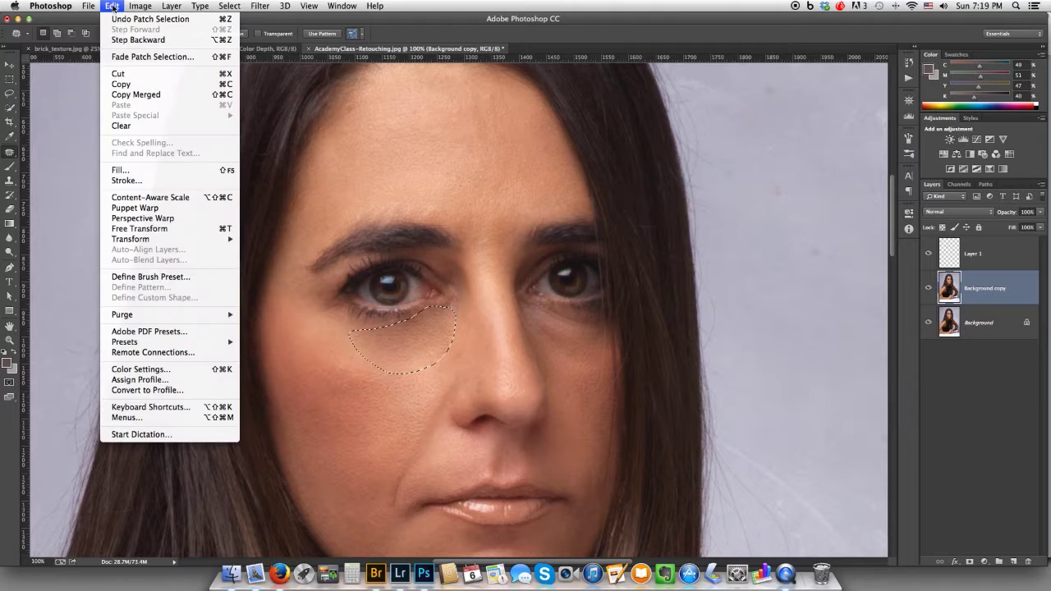
click(151, 57)
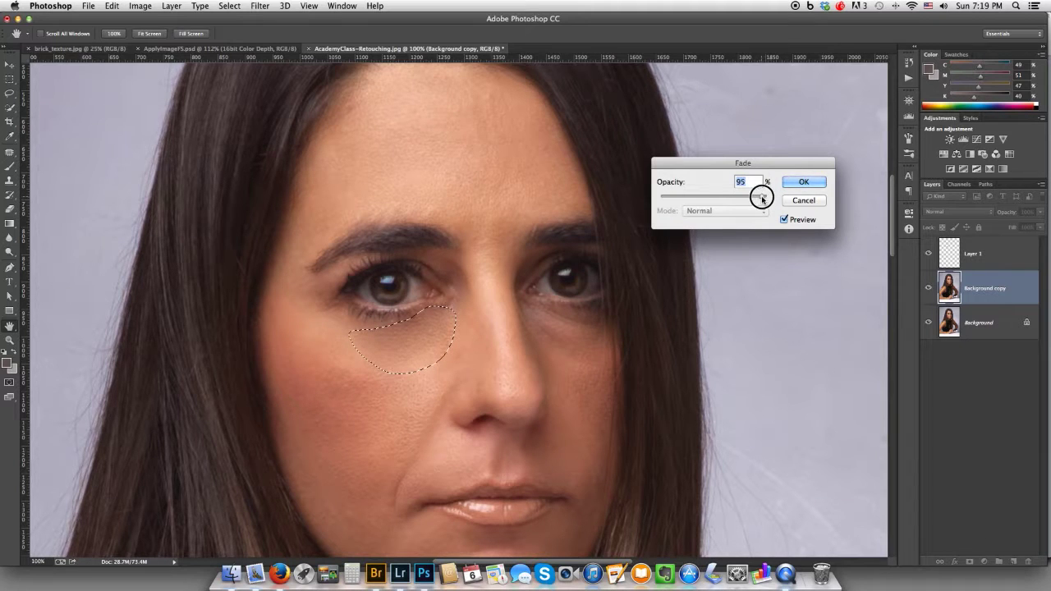
mouse_move(746, 200)
mouse_down()
mouse_move(724, 203)
mouse_move(733, 199)
mouse_up()
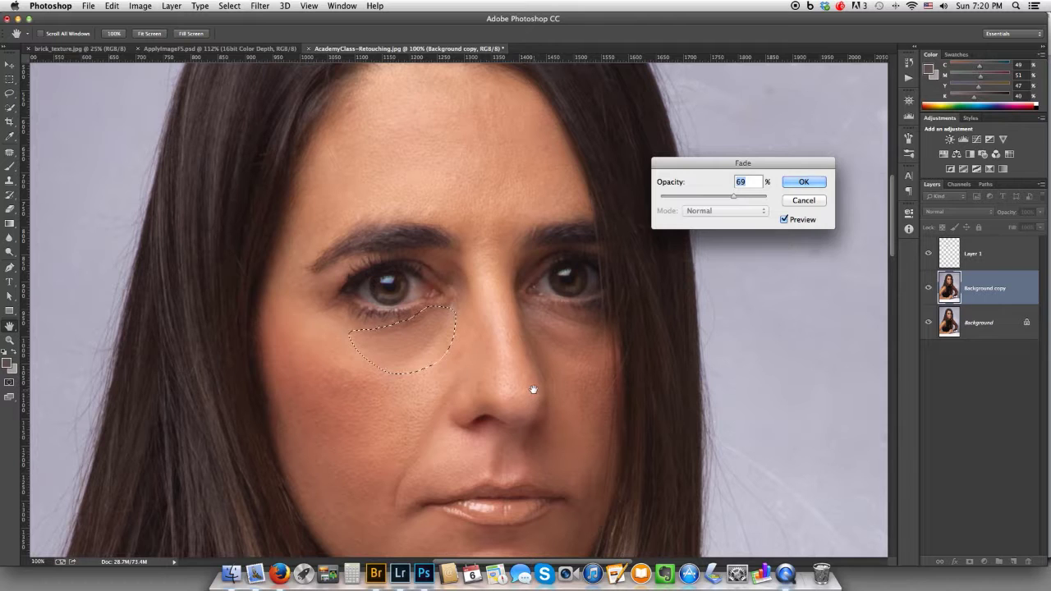
click(803, 182)
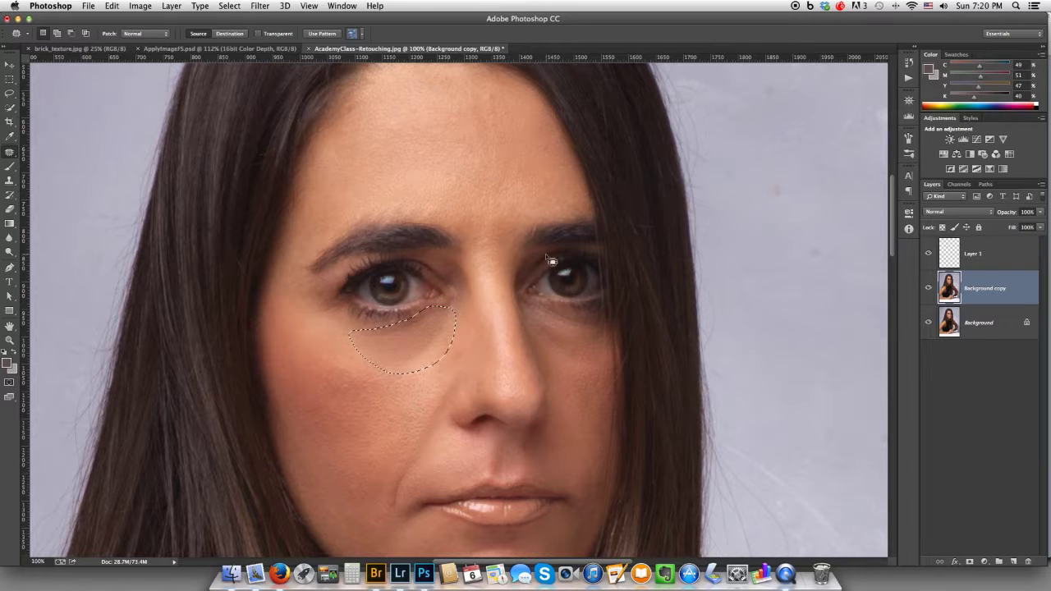
click(229, 6)
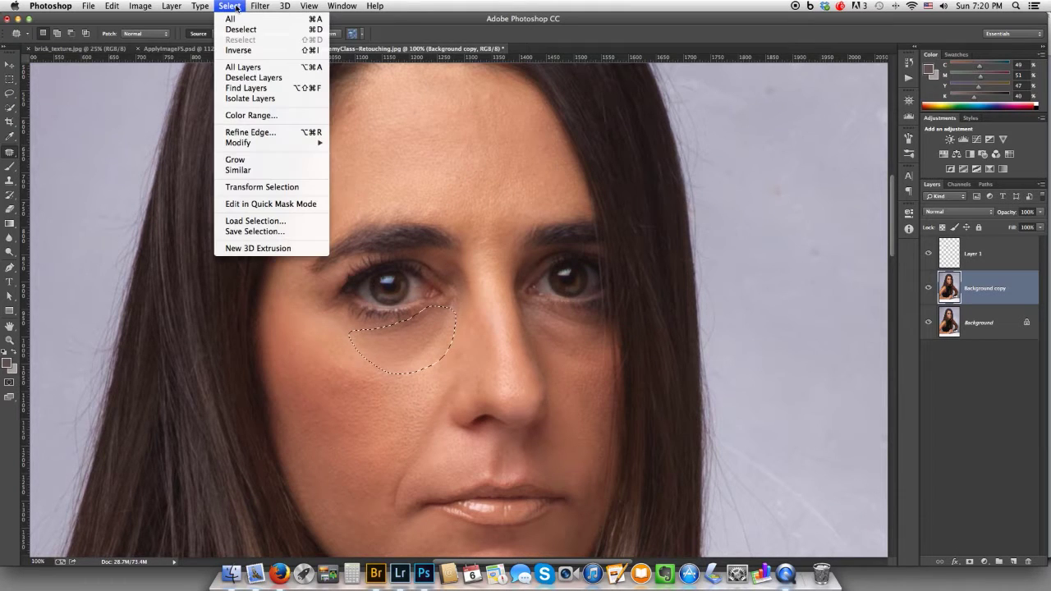
click(302, 30)
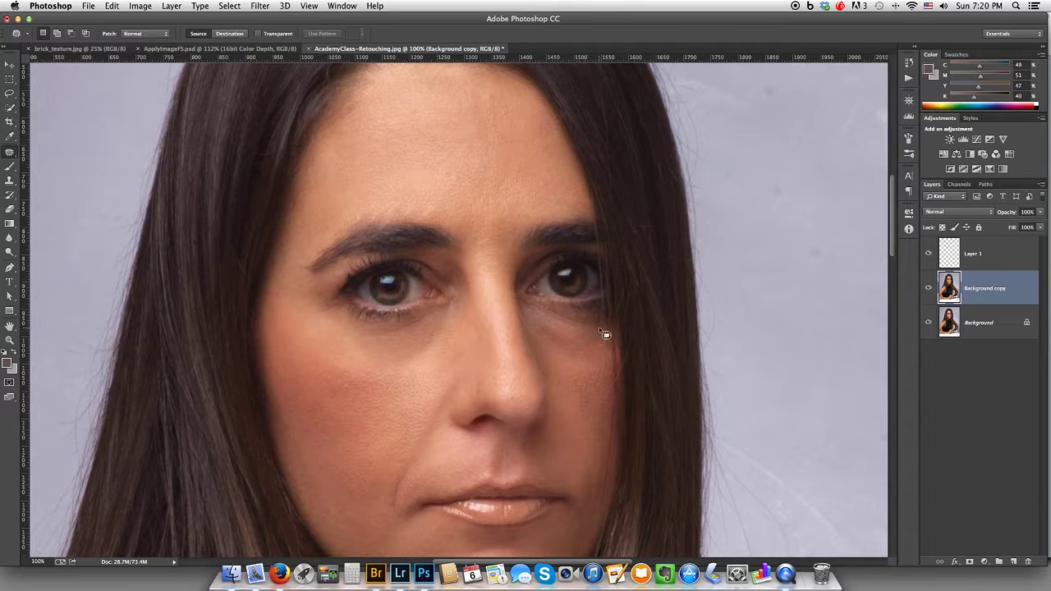
Patch the bag under the eye beside the falling hair with cheek skin, fade the patch's opacity and deselect
mouse_move(578, 318)
mouse_down()
mouse_move(570, 304)
mouse_move(527, 311)
mouse_move(553, 347)
mouse_move(586, 355)
mouse_move(602, 340)
mouse_move(603, 314)
mouse_move(578, 316)
mouse_up()
drag(577, 353, 586, 406)
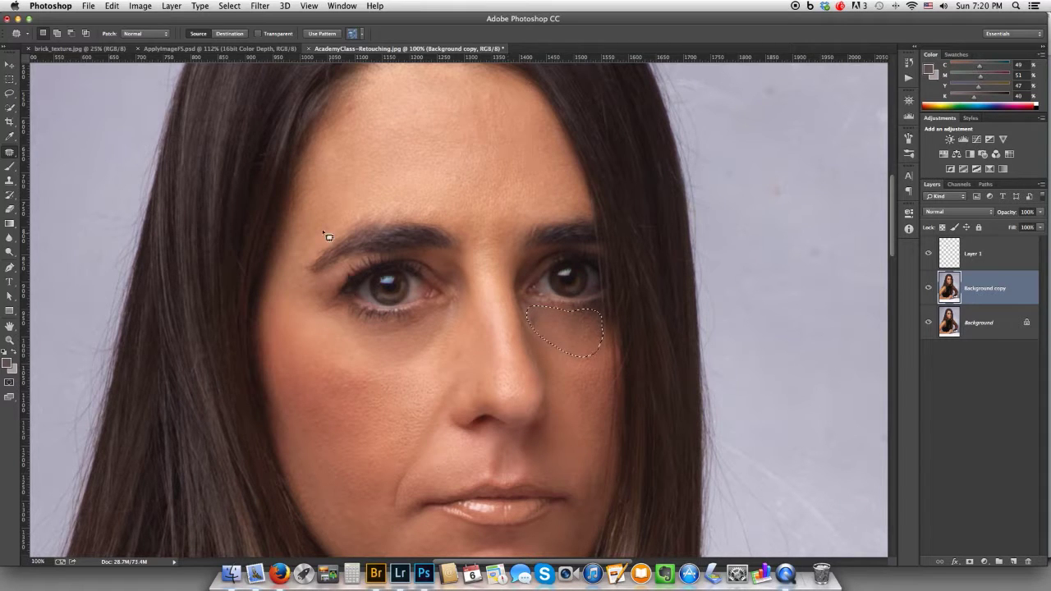
click(113, 5)
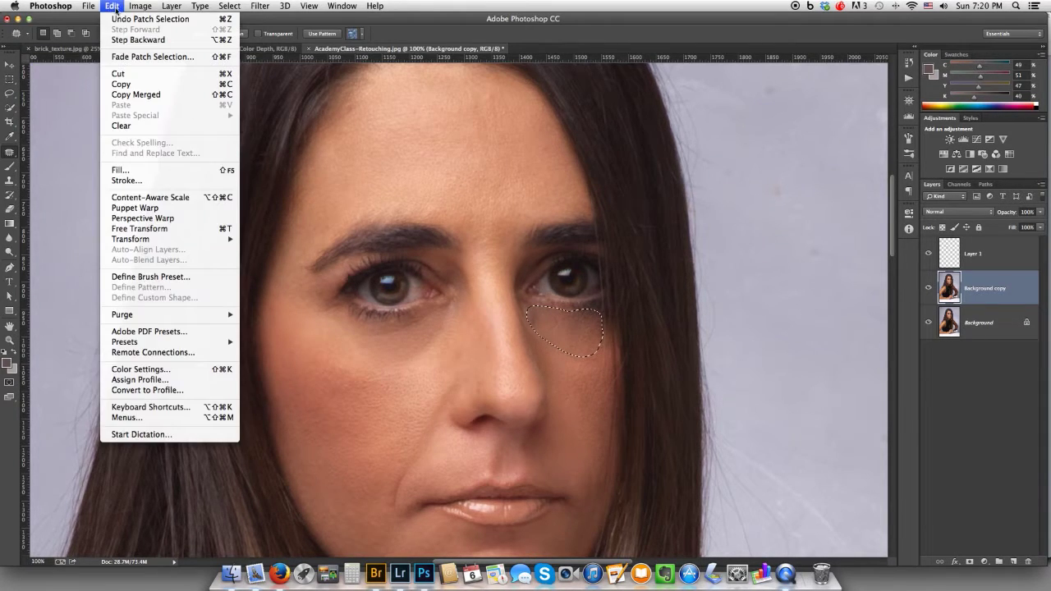
click(151, 58)
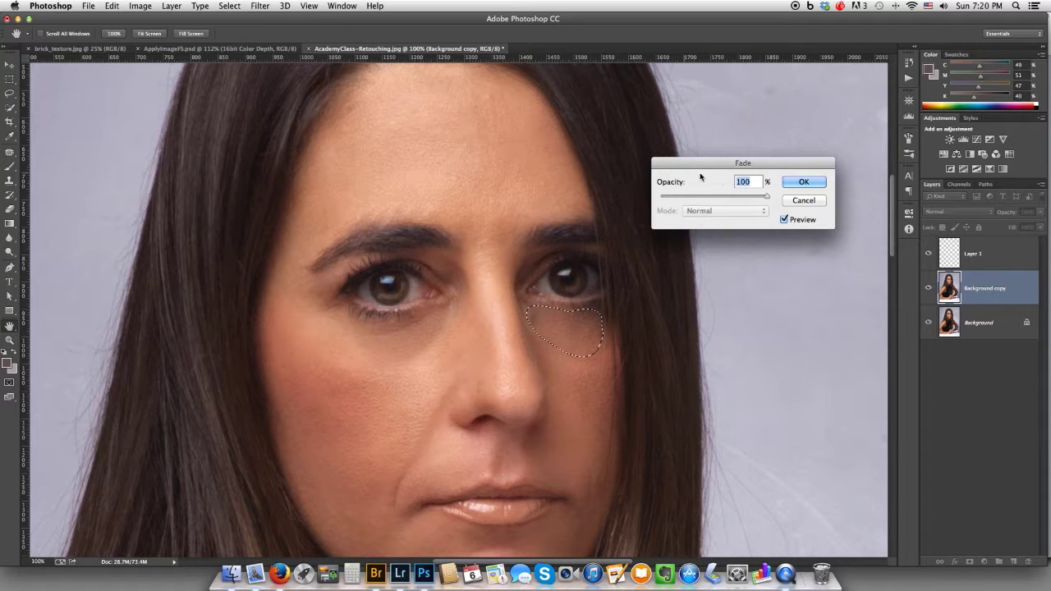
drag(738, 199, 725, 199)
click(808, 181)
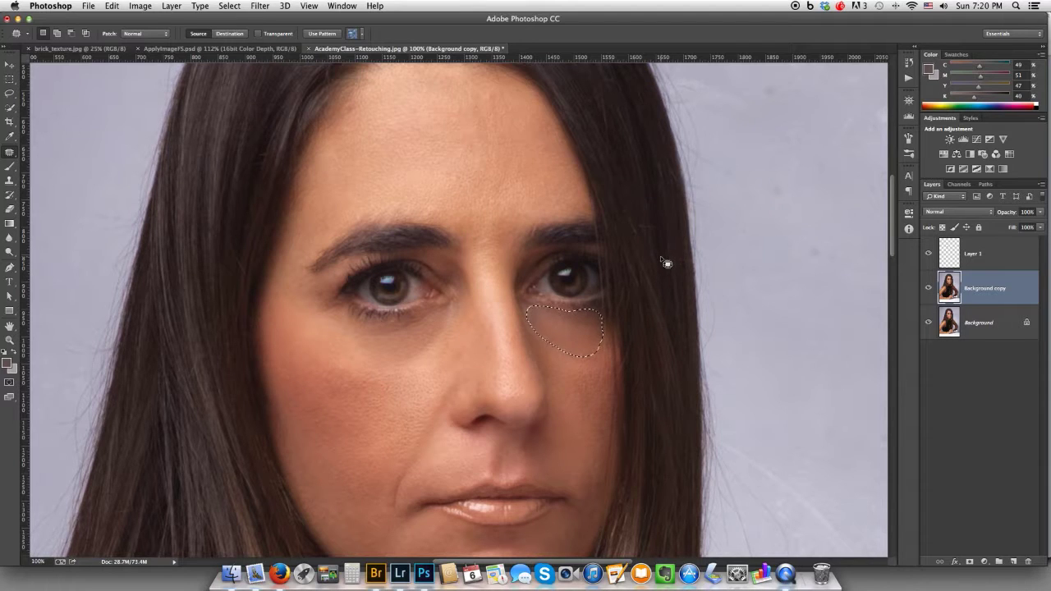
key(super+d)
Delete Layer 1 and the Background copy layer, and duplicate the Background layer twice
shift+click(986, 259)
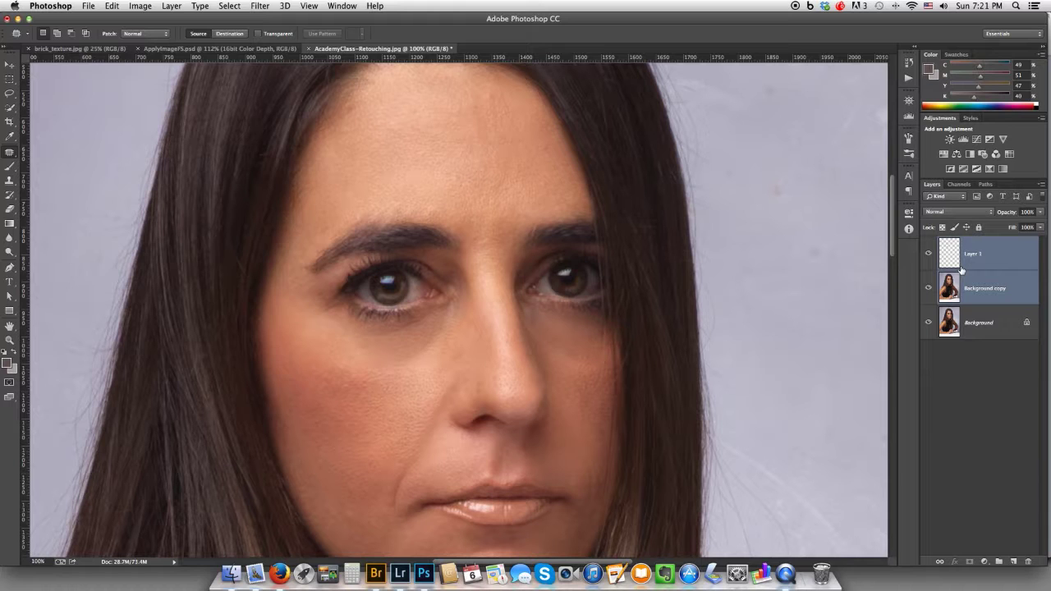
key(BackSpace)
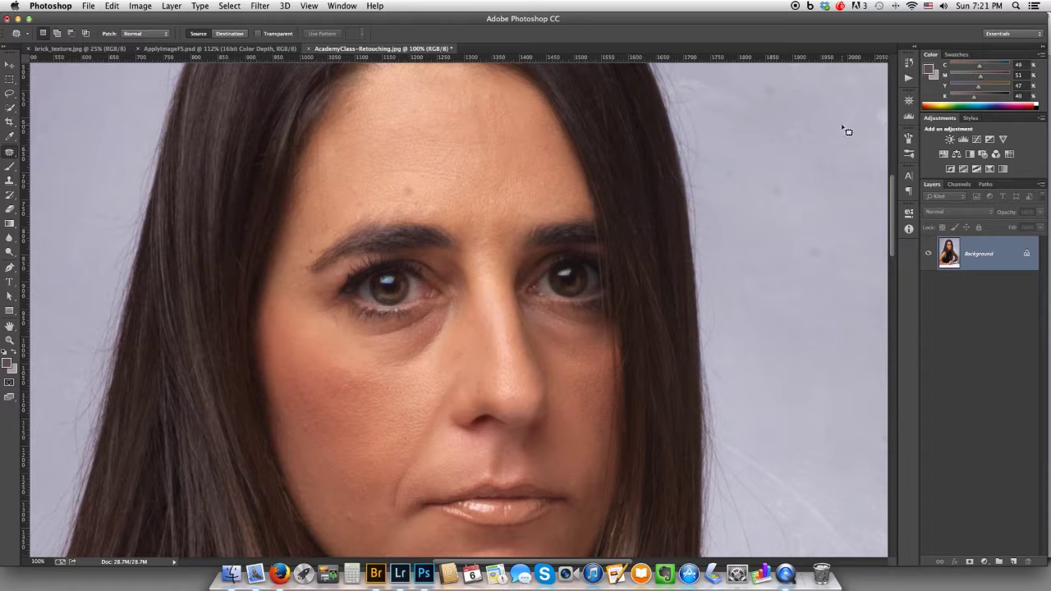
key(super+minus)
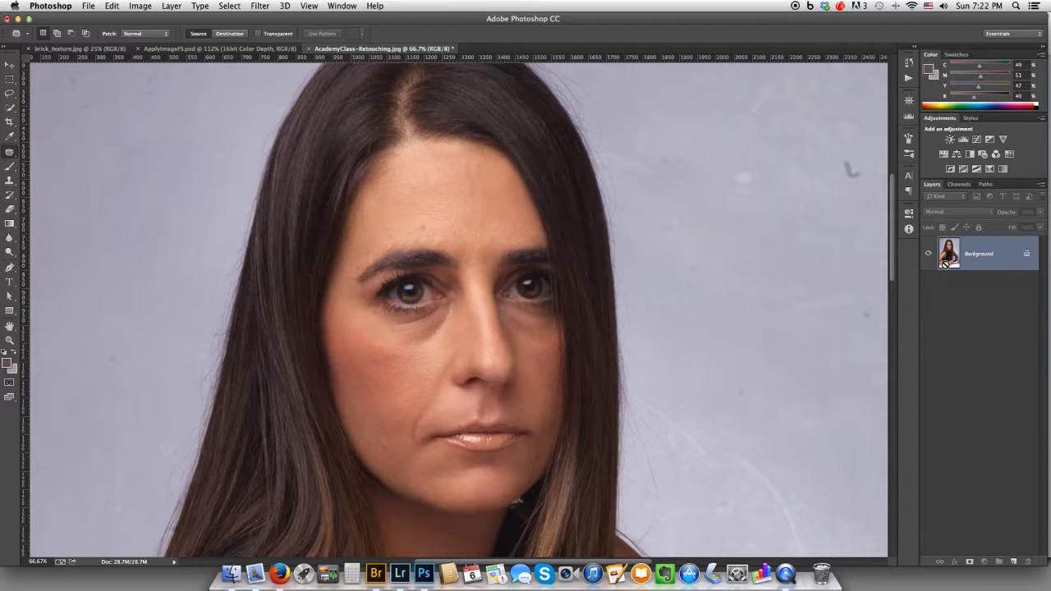
key(super+j)
key(super+j)
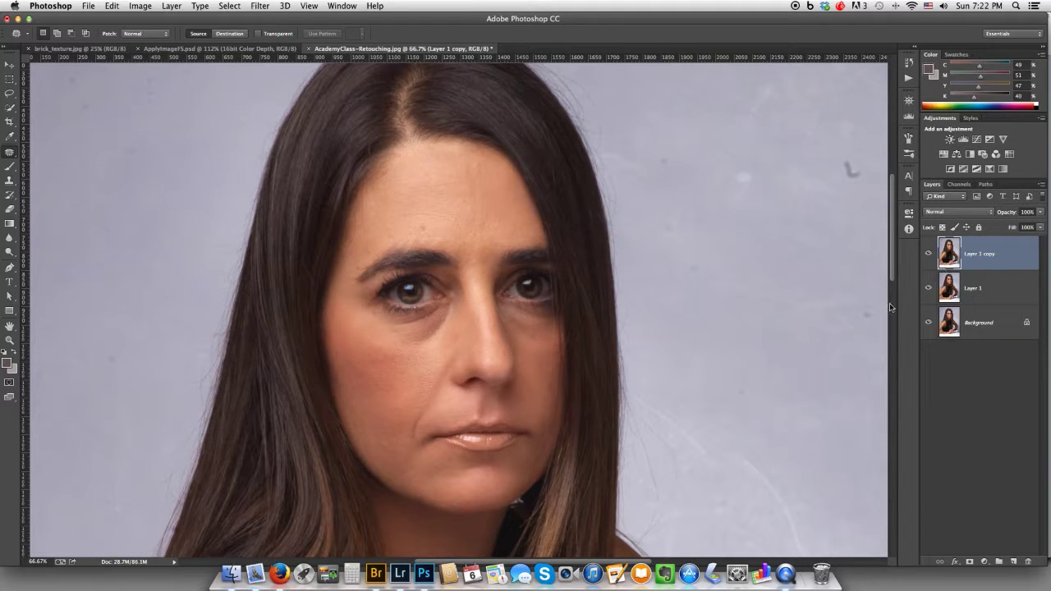
Rename Layer 1 as Low and Layer 1 copy as High
double_click(971, 289)
key(BackSpace)
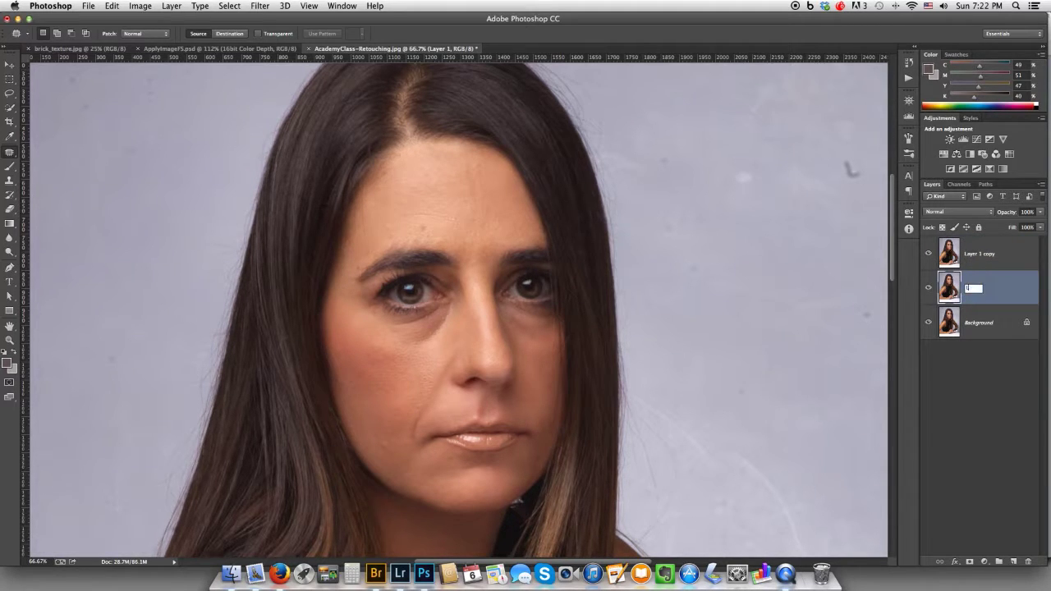
key(Return)
double_click(978, 254)
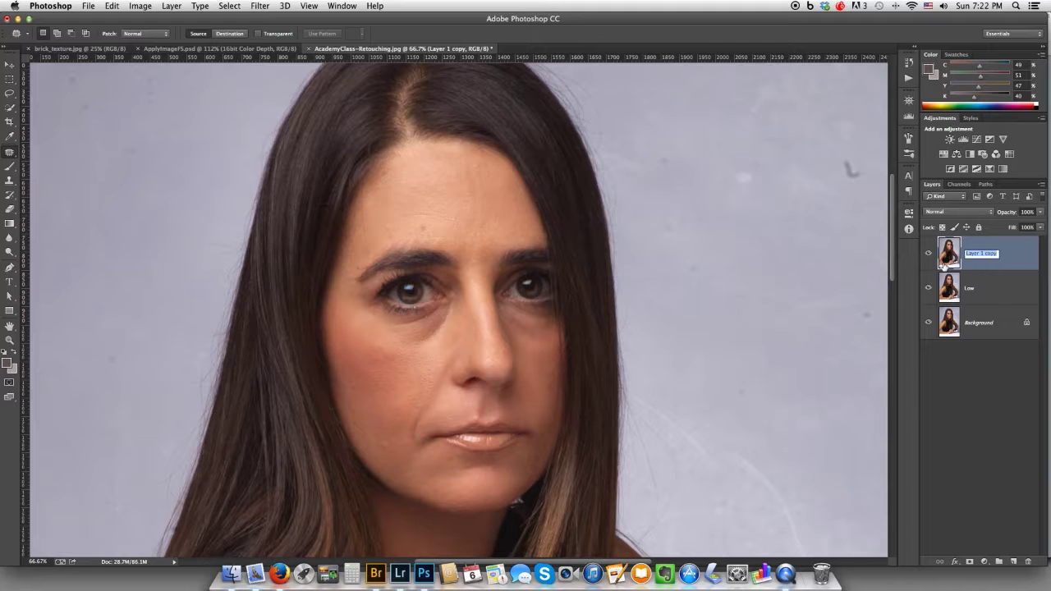
text(High)
key(Return)
Hide the High layer and apply a Gaussian Blur with a radius of 6.8 pixels to the Low layer
click(950, 290)
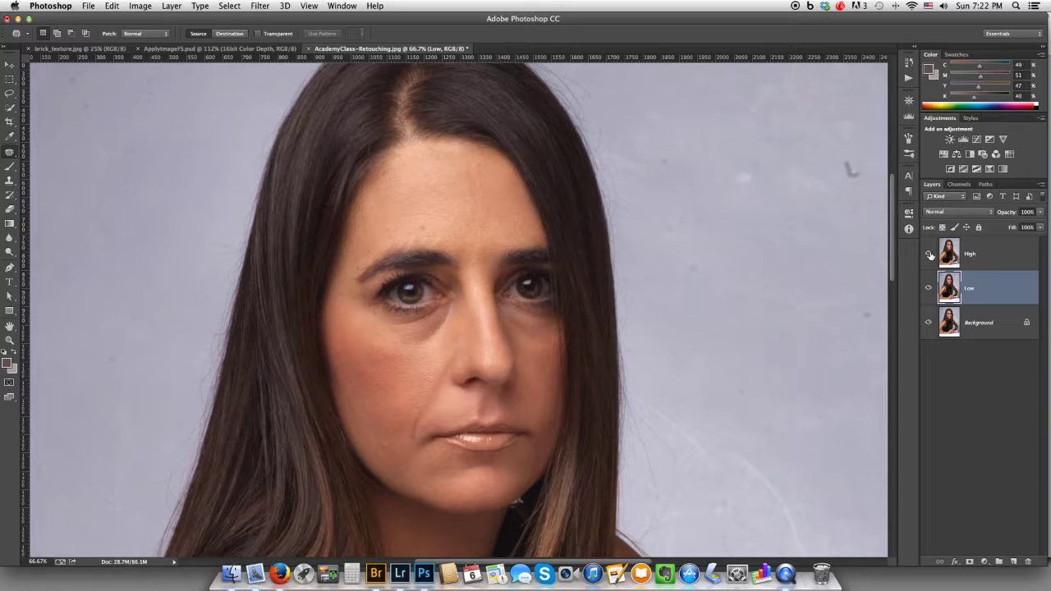
click(927, 256)
click(266, 6)
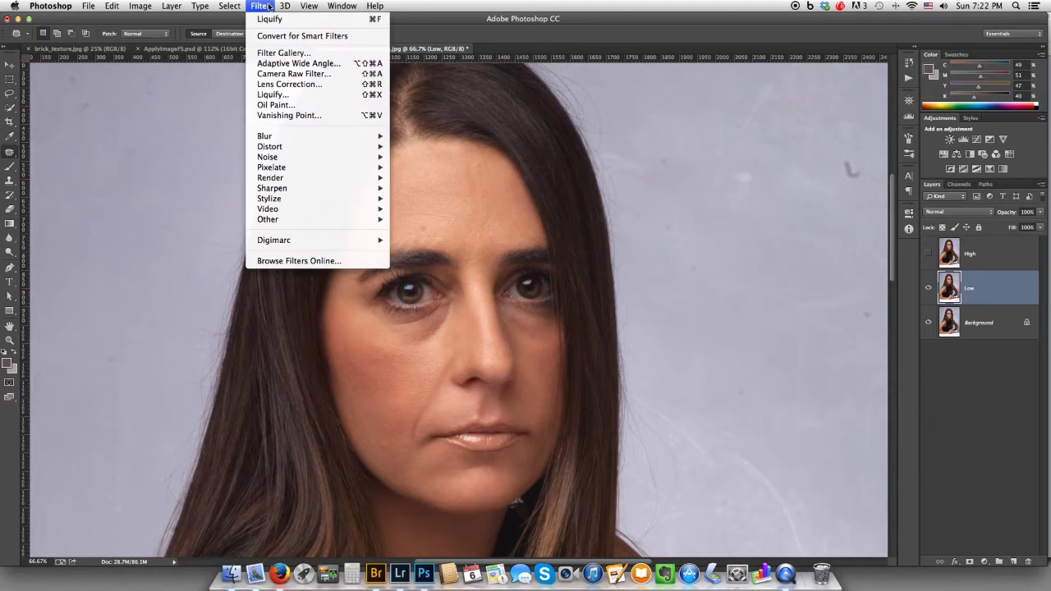
mouse_move(307, 138)
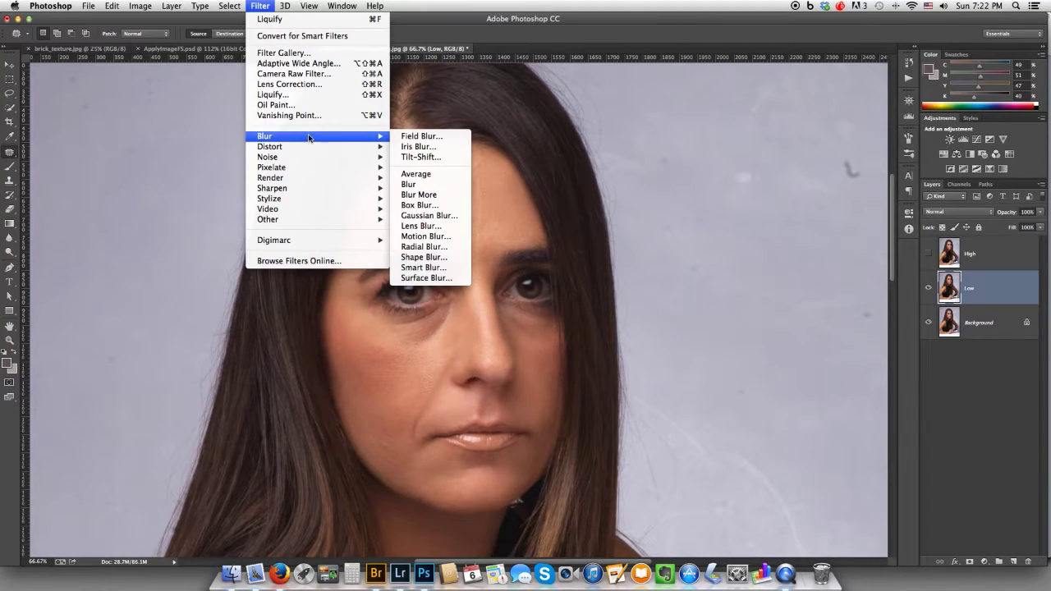
click(455, 216)
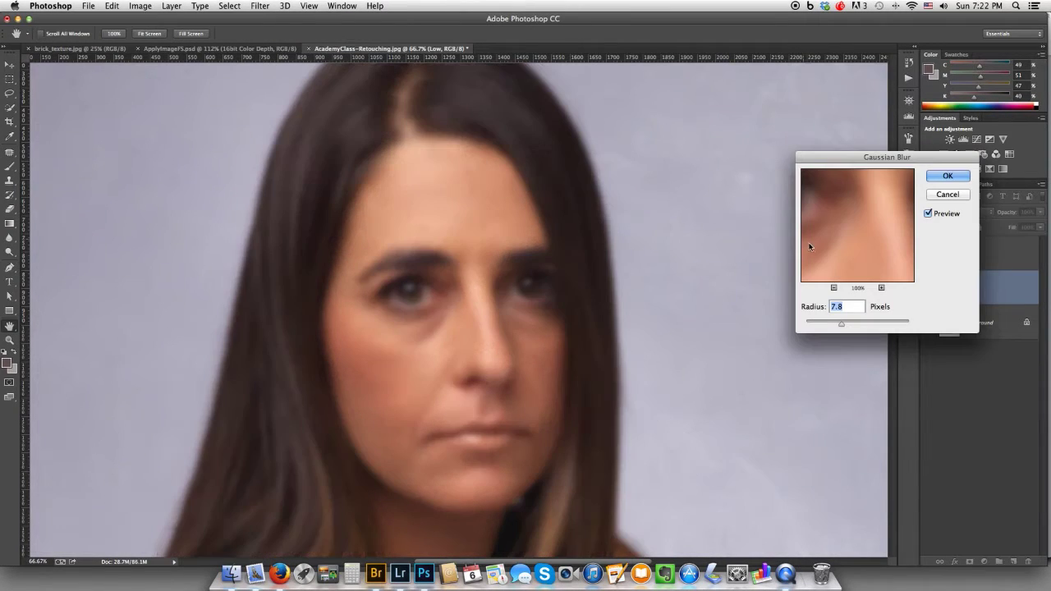
drag(837, 324, 809, 324)
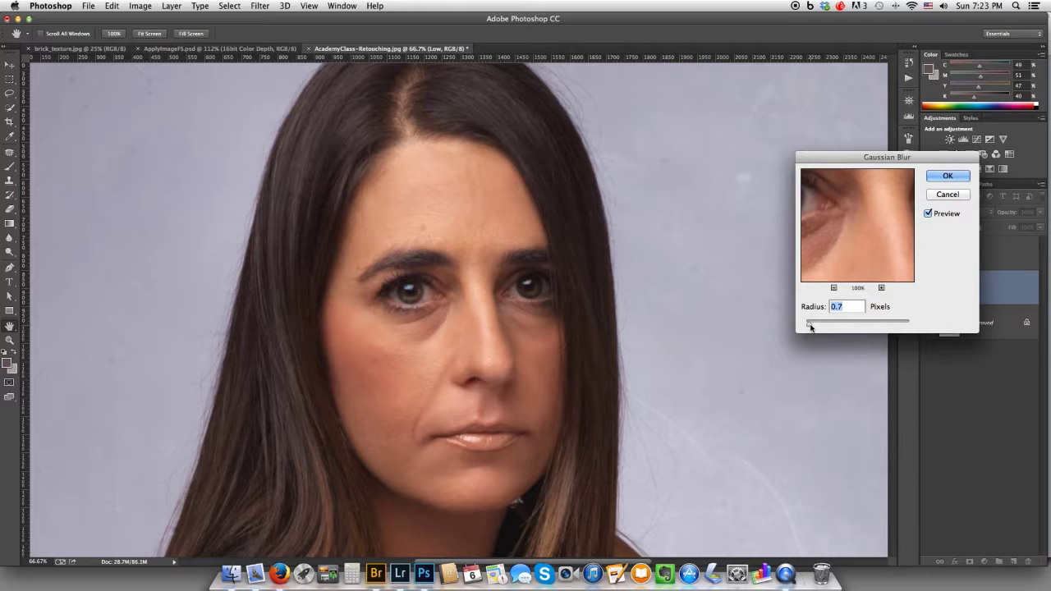
drag(811, 325, 819, 326)
drag(819, 328, 826, 326)
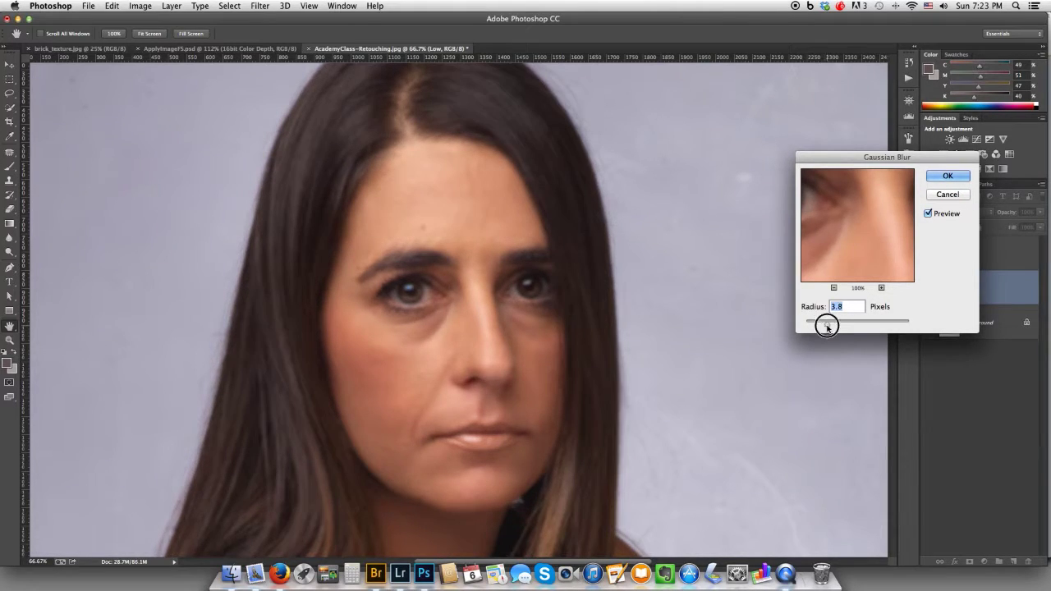
drag(832, 327, 837, 326)
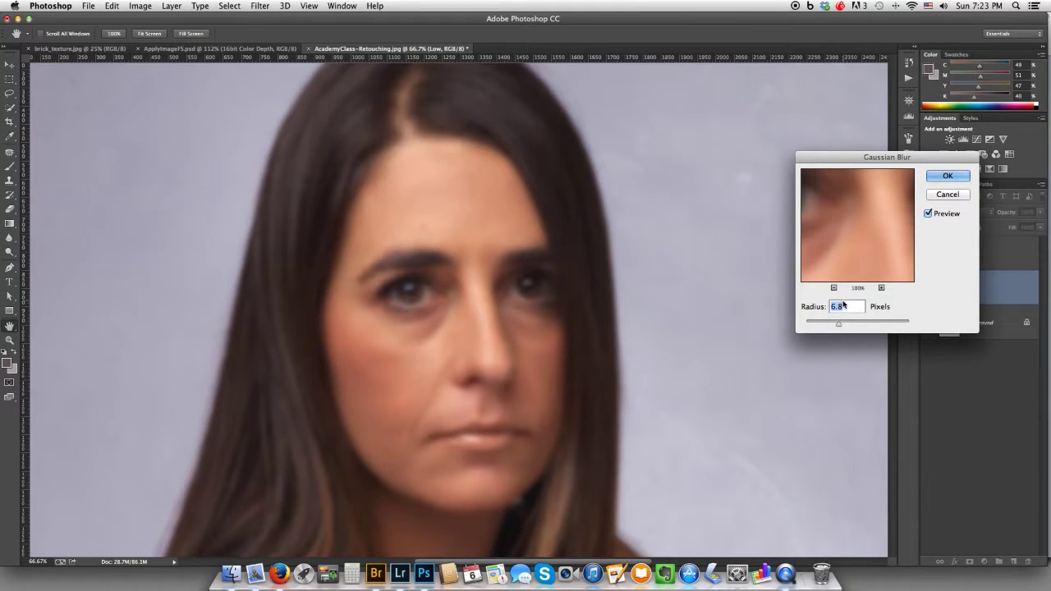
click(935, 178)
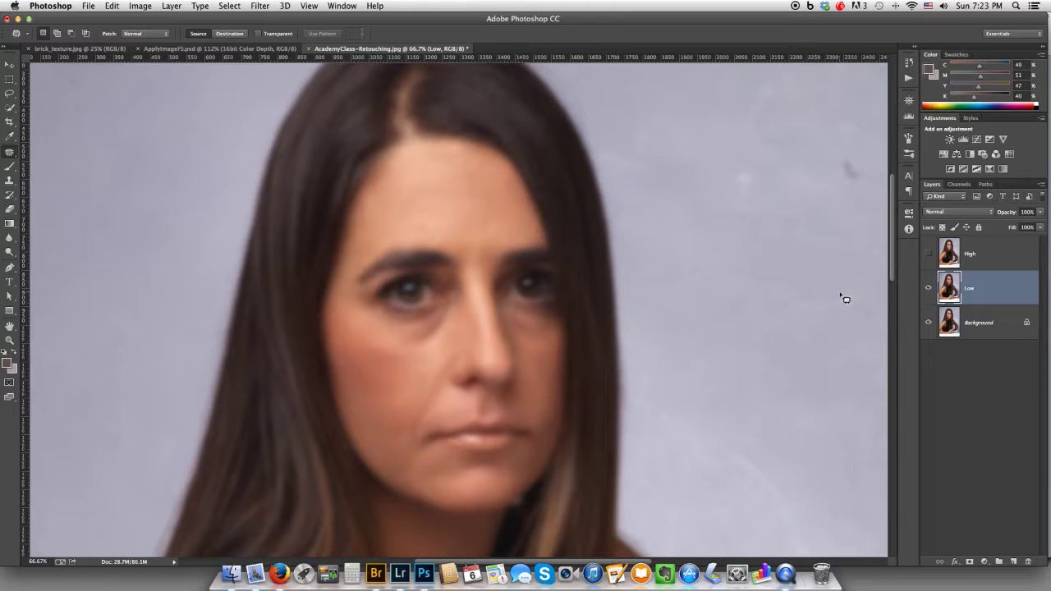
Show the High layer and use Apply Image on it with layer Low, RGB channel, Subtract blending, scale 2 and offset 128
click(929, 256)
click(950, 256)
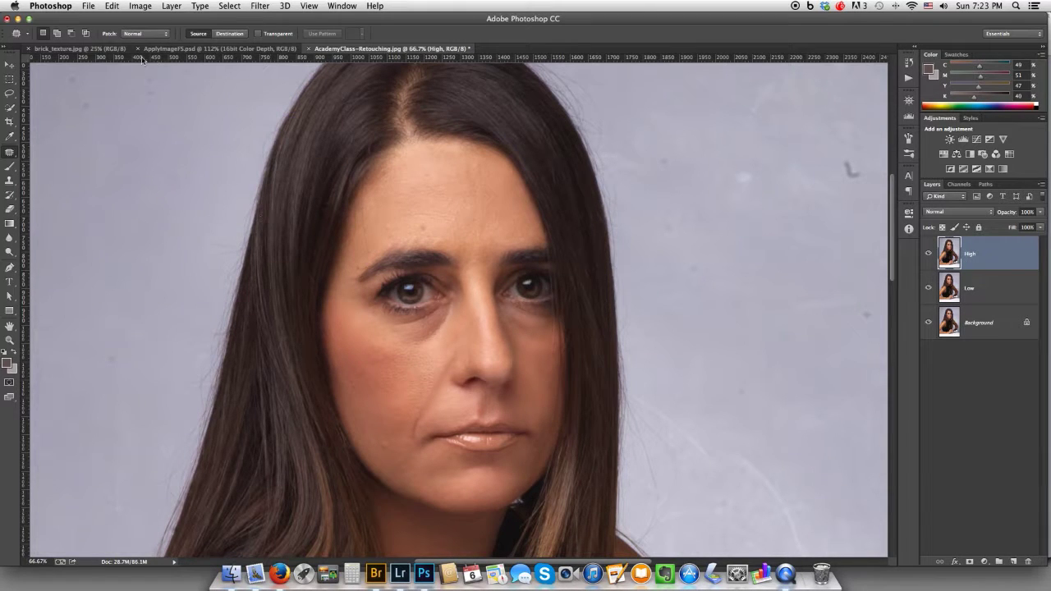
click(141, 7)
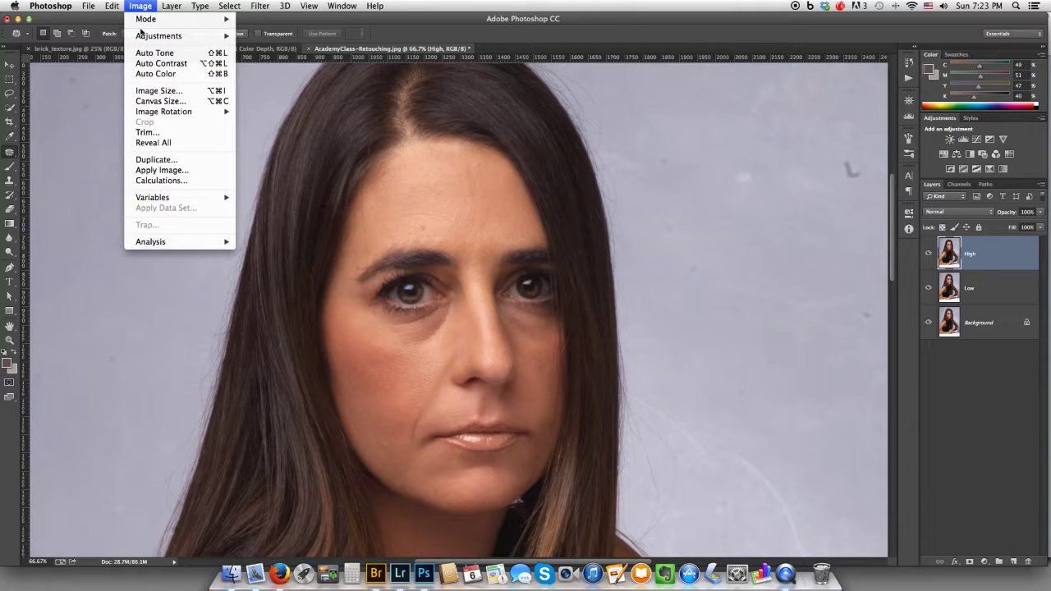
click(174, 170)
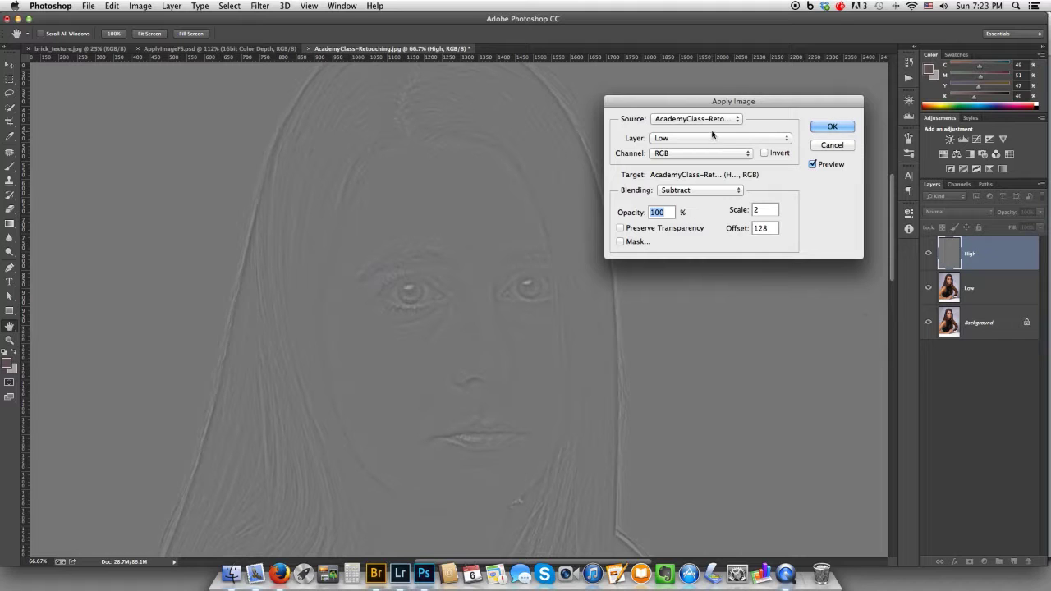
drag(763, 104, 822, 120)
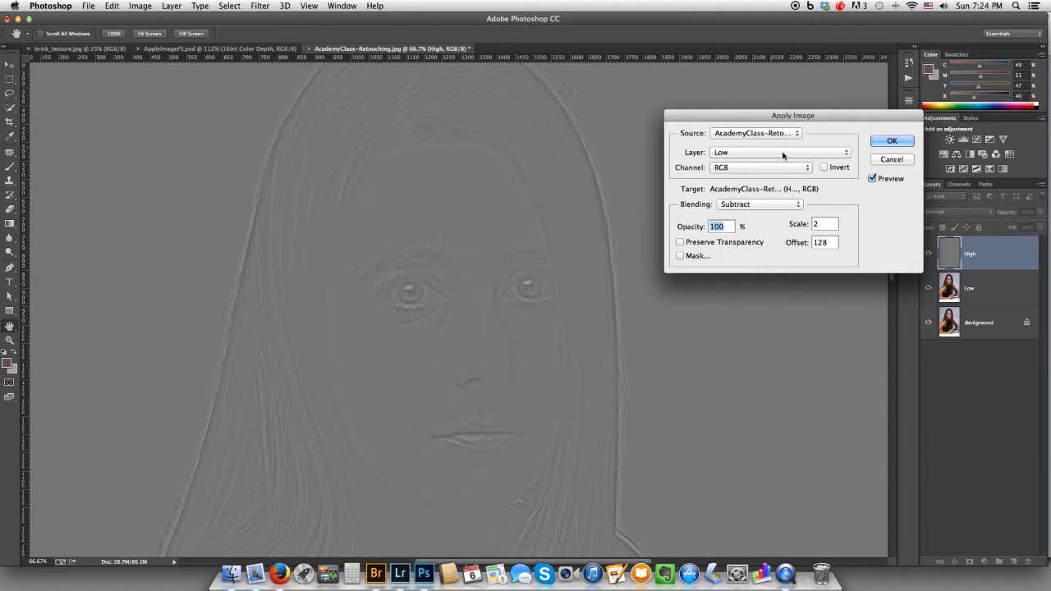
drag(816, 114, 773, 119)
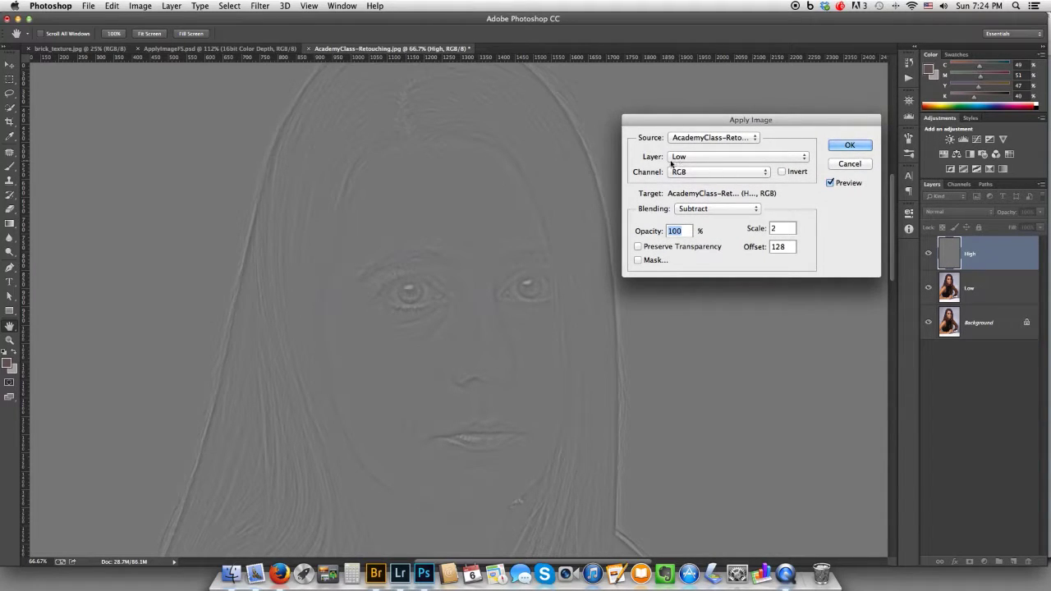
click(702, 161)
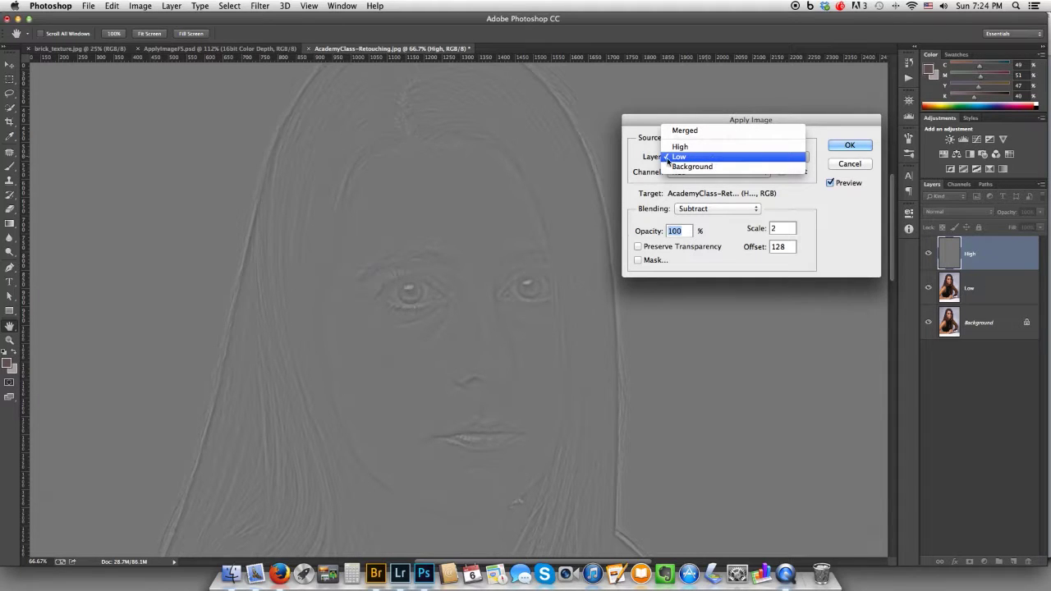
click(726, 158)
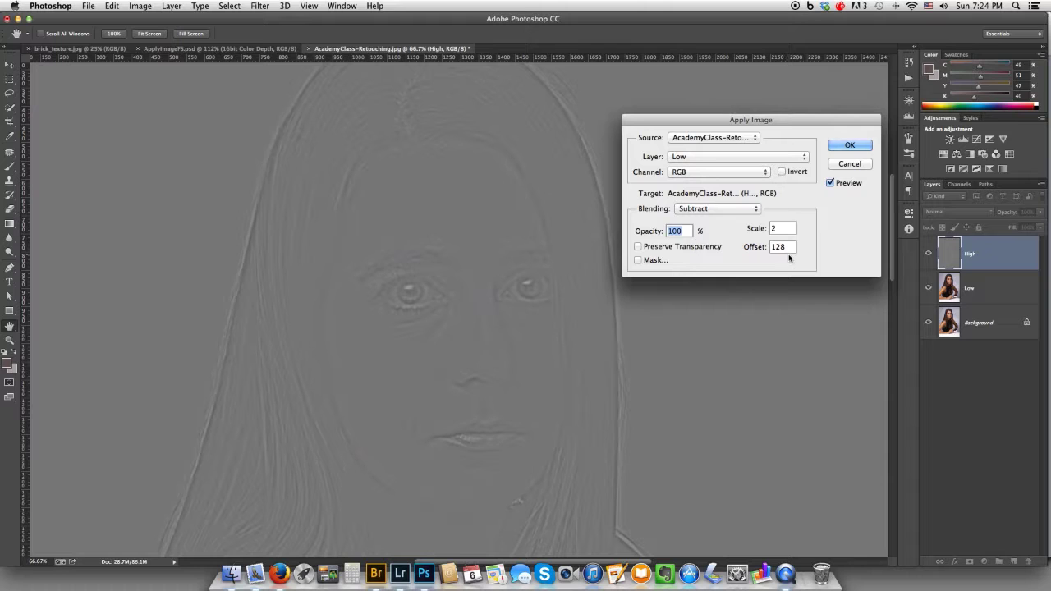
click(848, 146)
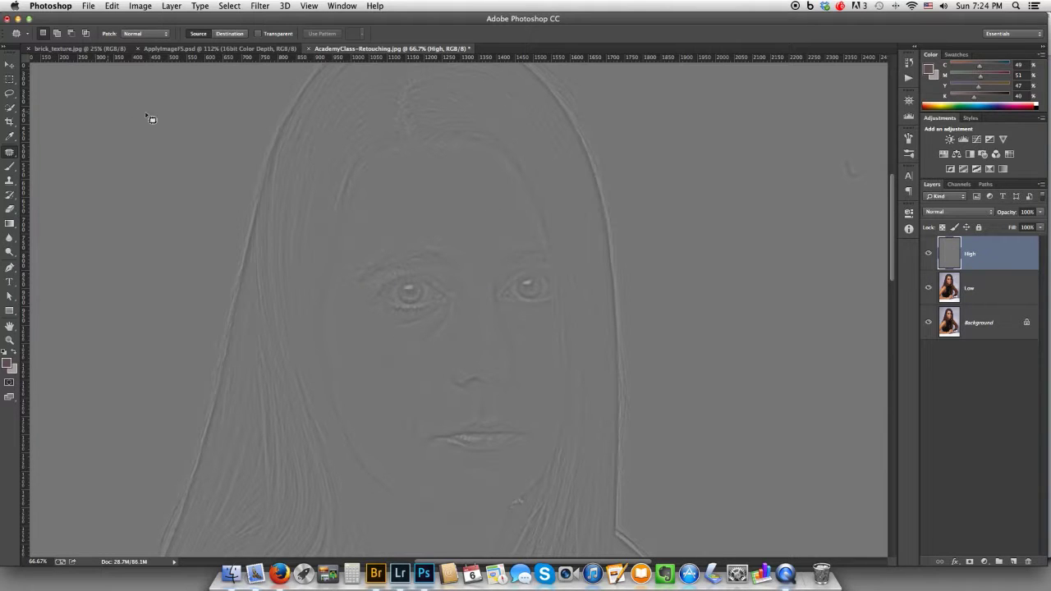
Review the 8-bit and 16-bit Apply Image settings in ApplyImageFS.psd and return to the portrait document
click(179, 49)
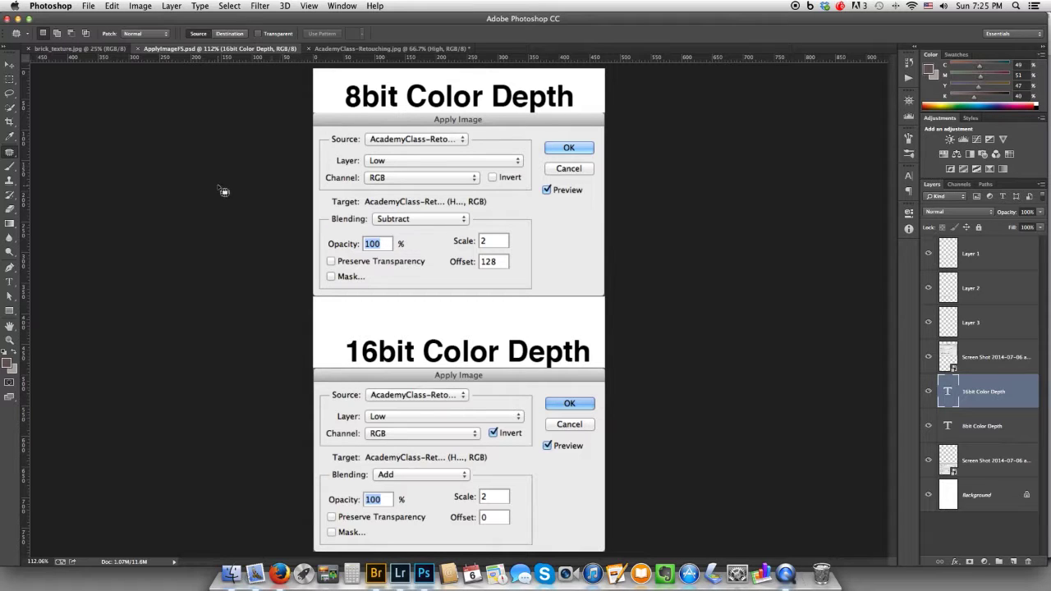
click(352, 49)
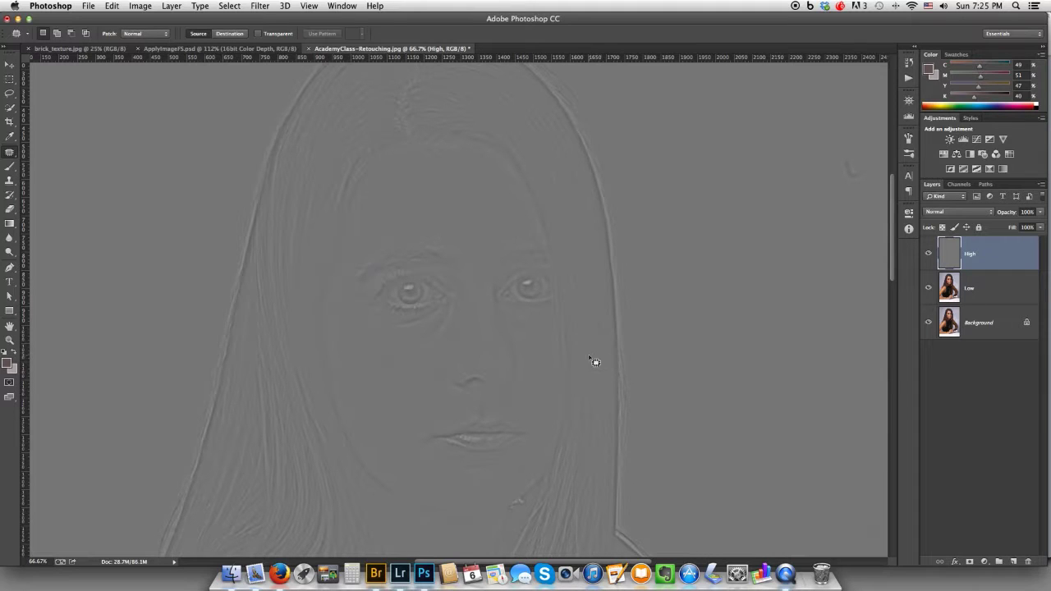
Set the High layer's blending mode to Linear Light
key(v)
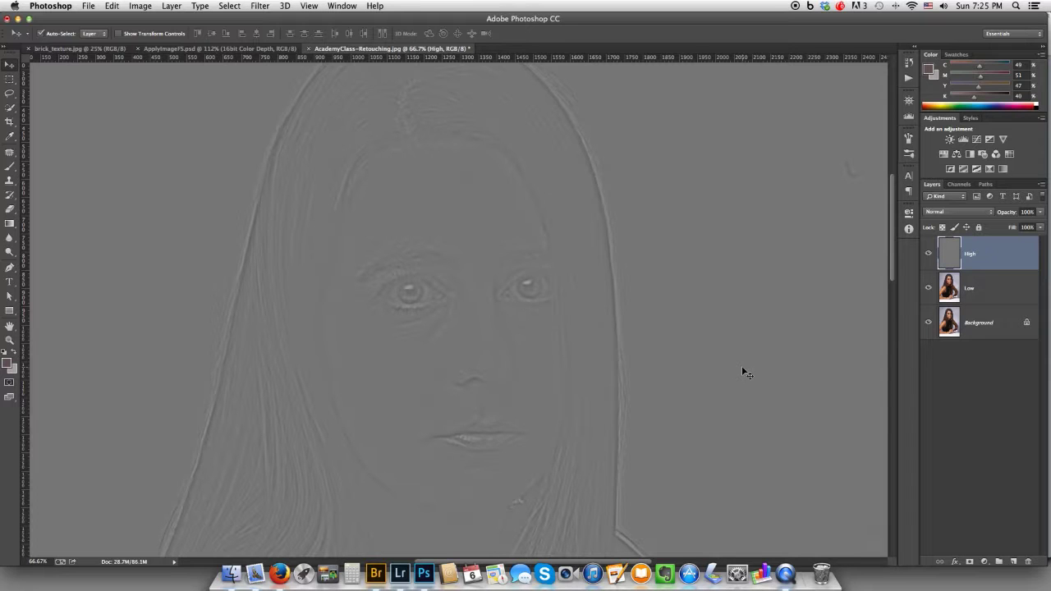
click(962, 215)
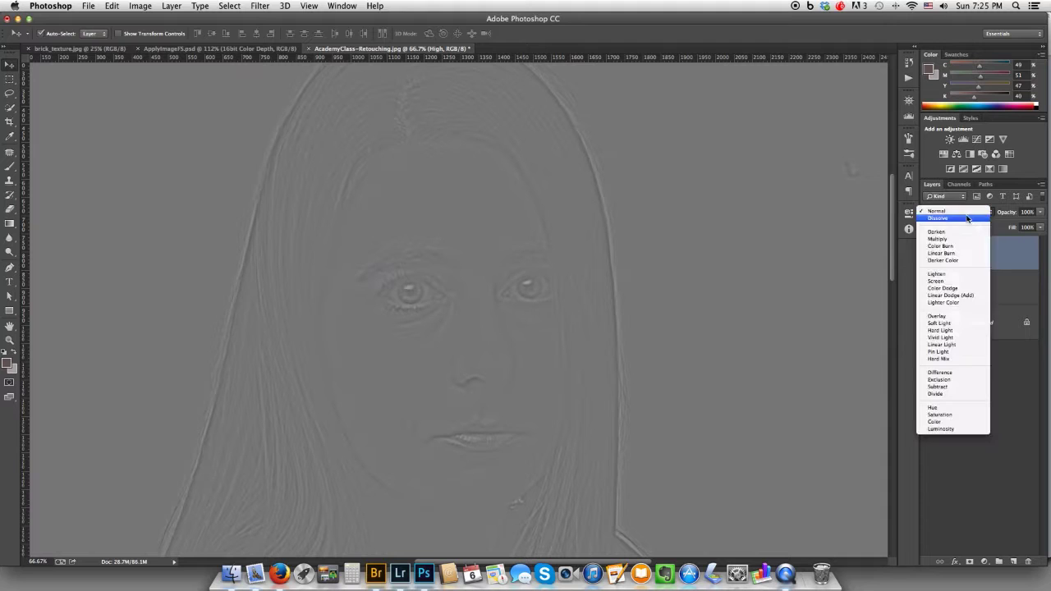
click(955, 345)
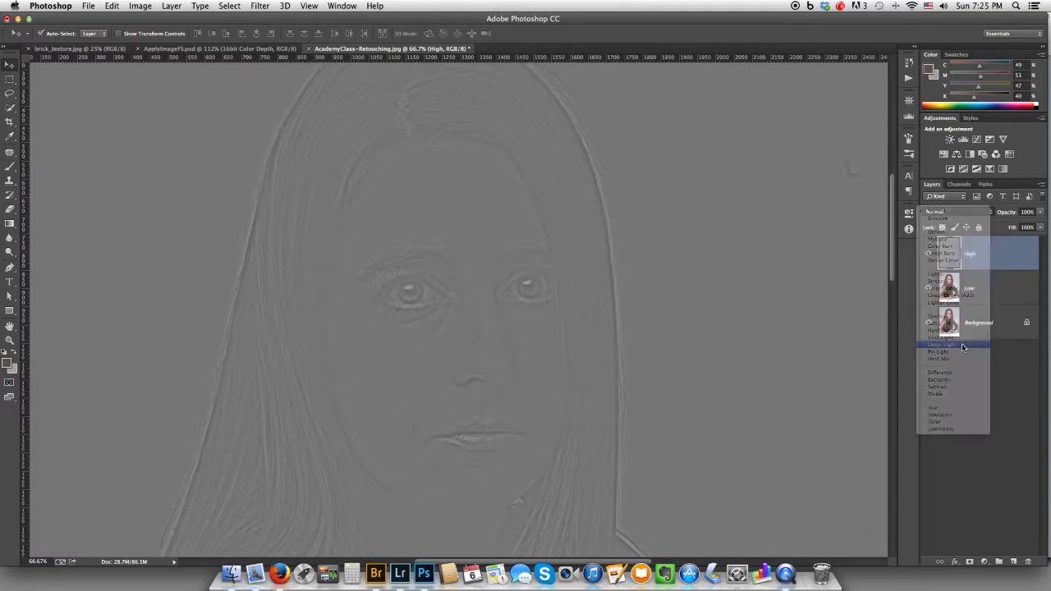
Switch the High layer to Normal blending for comparison and restore Linear Light
click(967, 215)
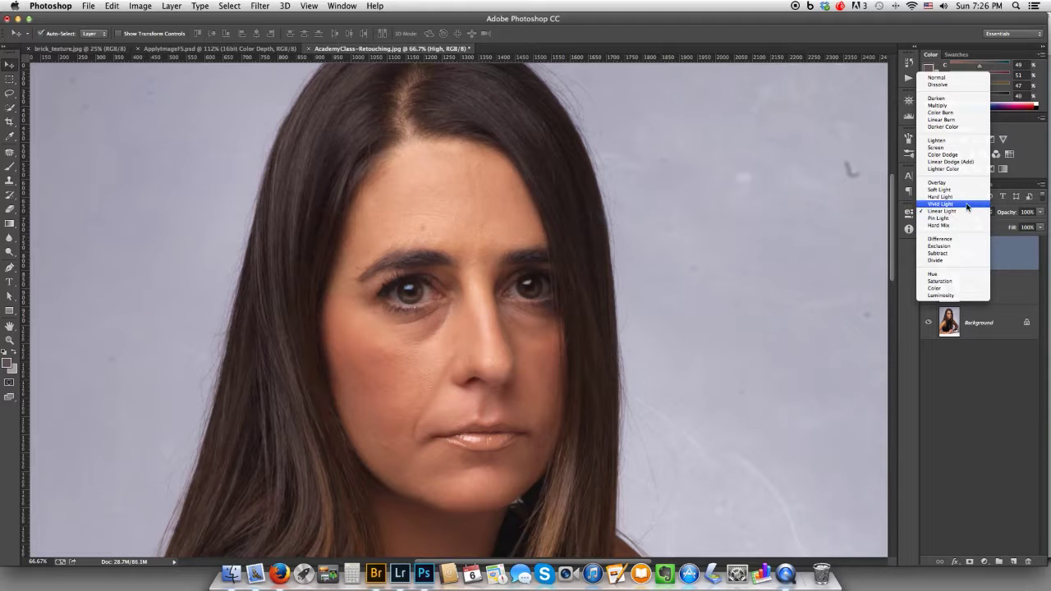
click(1009, 253)
click(960, 213)
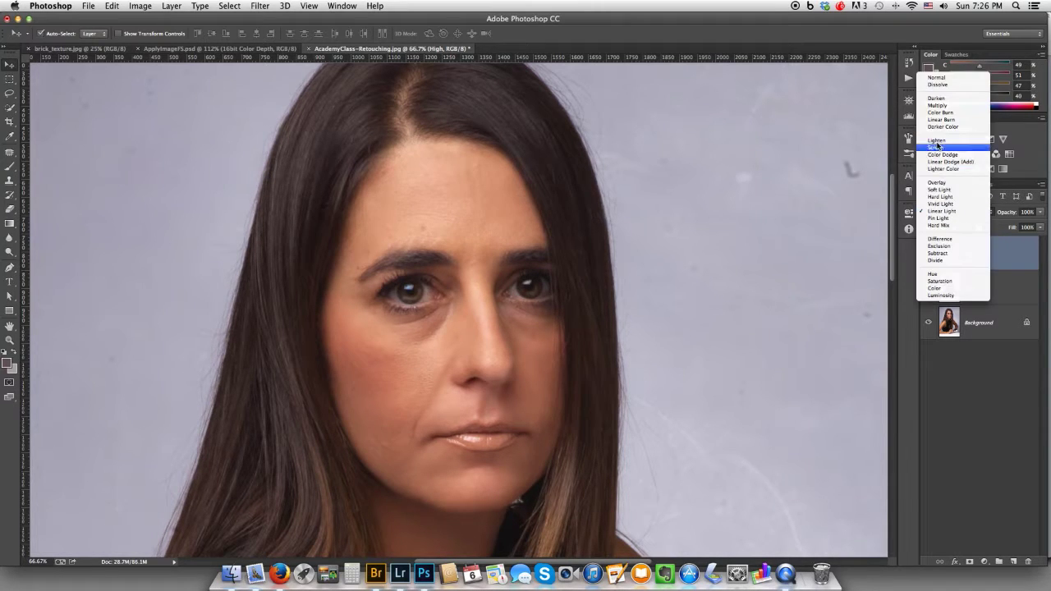
click(952, 78)
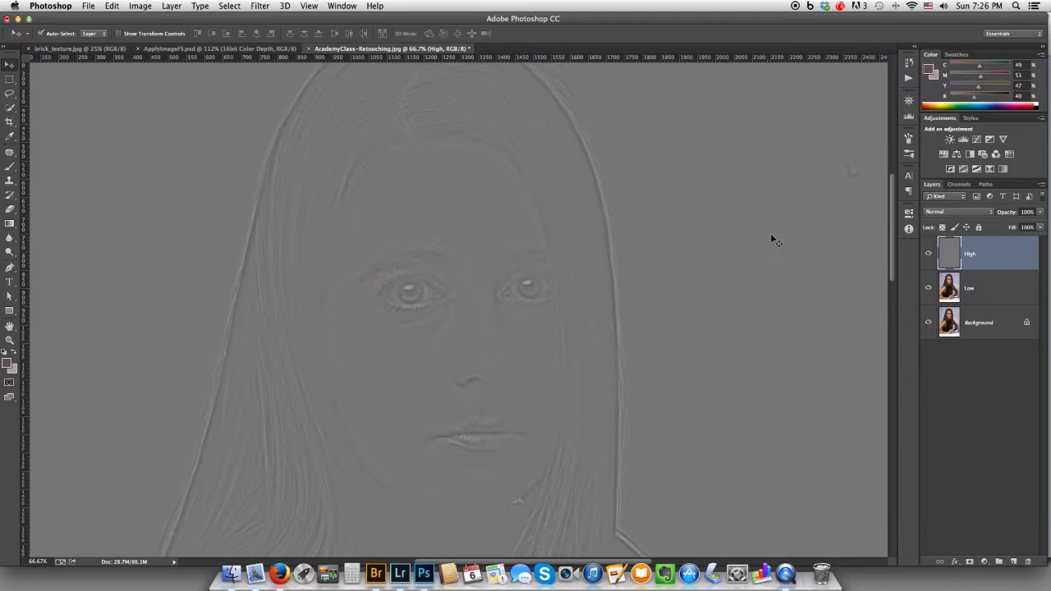
click(951, 214)
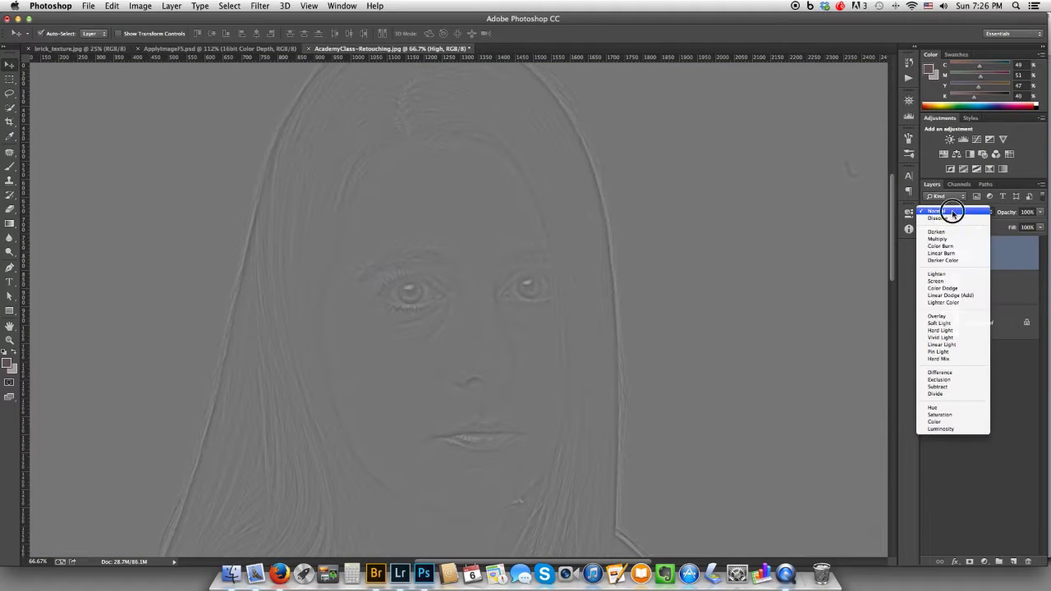
click(956, 346)
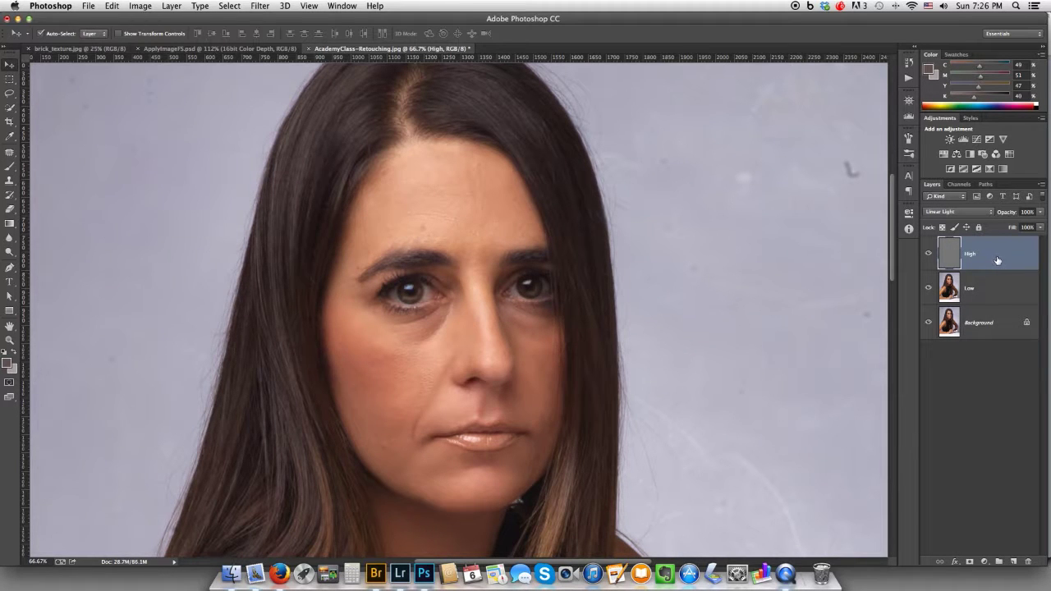
Hide the High layer and make the Low layer active, with the face in view
click(928, 255)
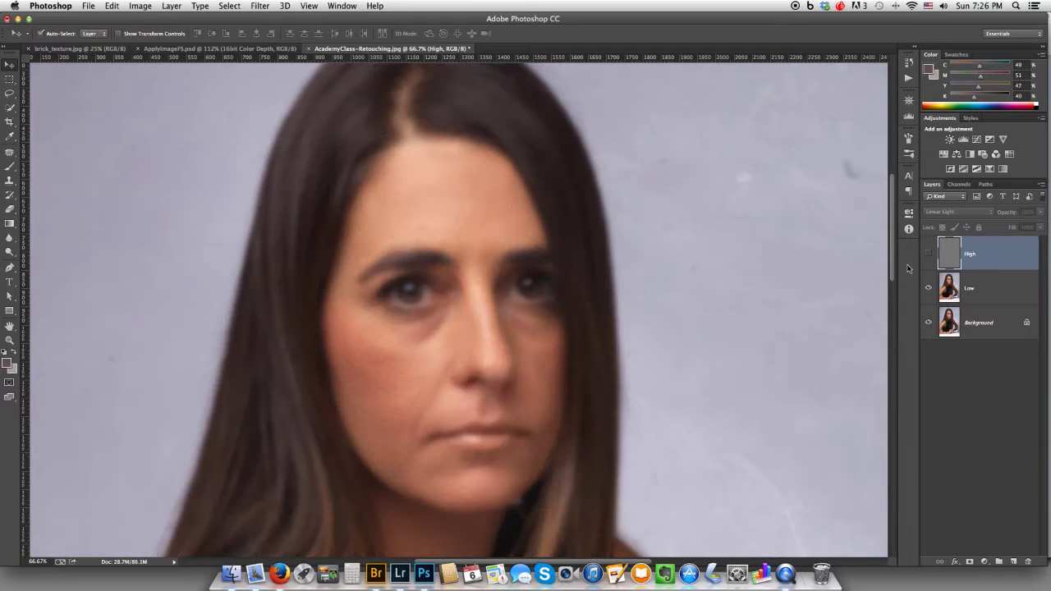
drag(474, 348, 532, 276)
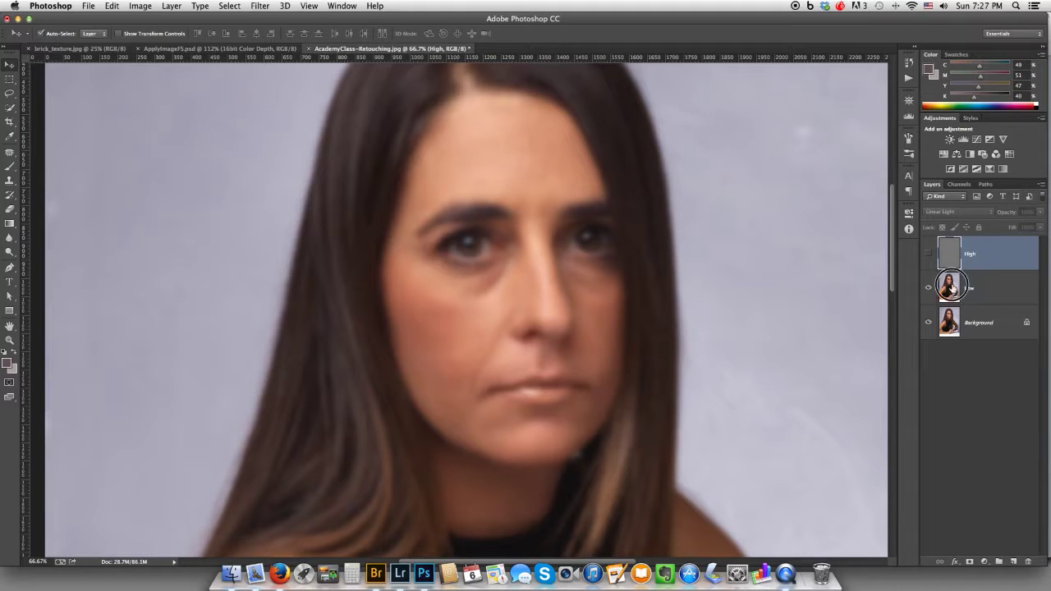
click(952, 287)
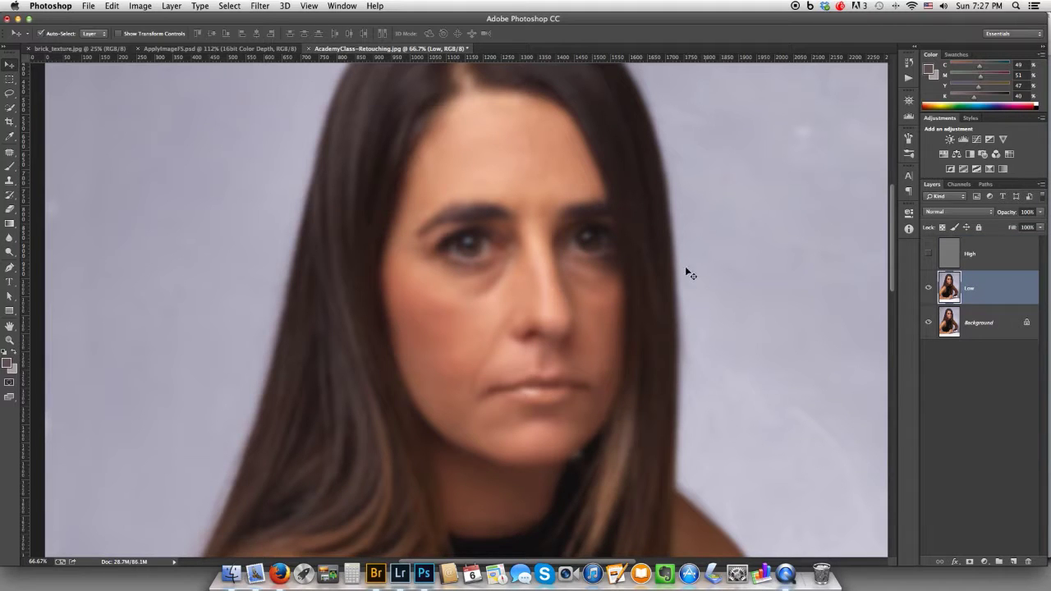
Select a small oval skin patch on the forehead above the woman's right eyebrow using the Lasso with a 15 px feather
click(10, 95)
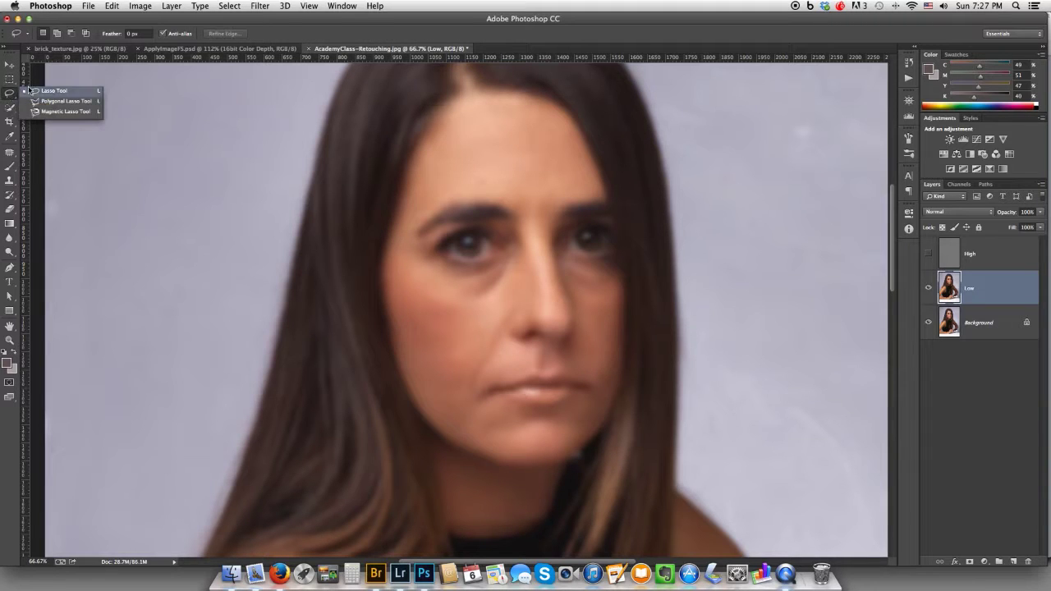
click(130, 34)
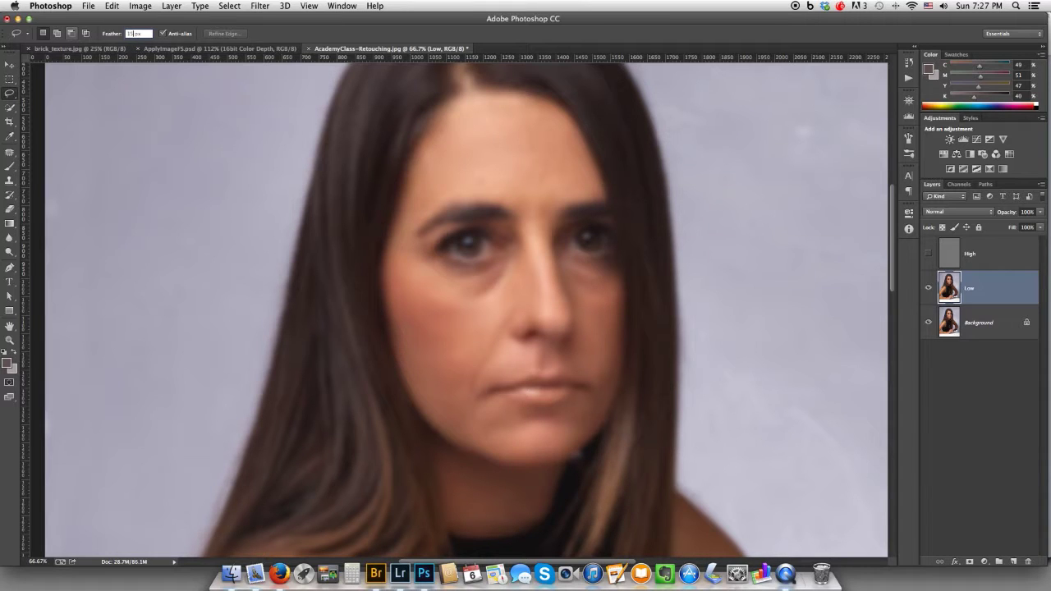
text(15)
key(Return)
mouse_move(487, 170)
mouse_down()
mouse_move(458, 170)
mouse_move(472, 192)
mouse_move(495, 194)
mouse_move(508, 184)
mouse_move(488, 168)
mouse_up()
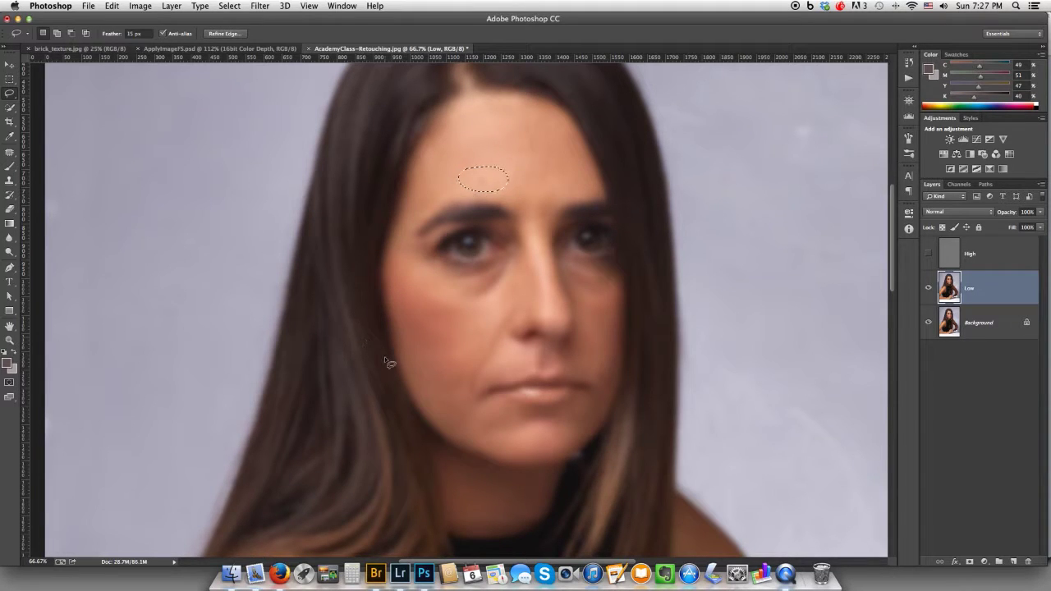
Apply a Gaussian Blur with a 6.8-pixel radius to the selected forehead patch on the Low layer
click(260, 5)
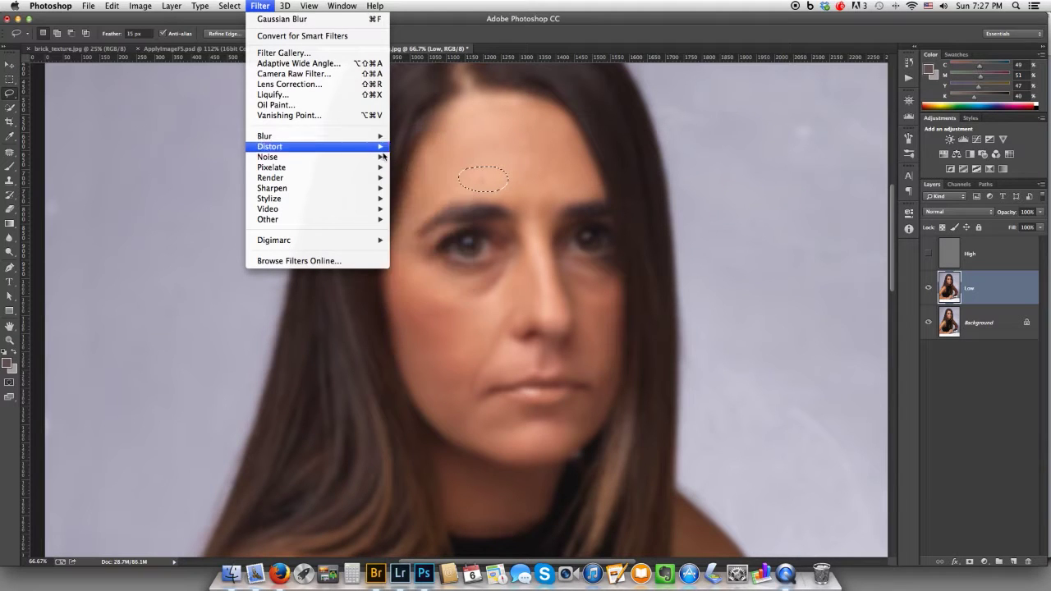
mouse_move(385, 137)
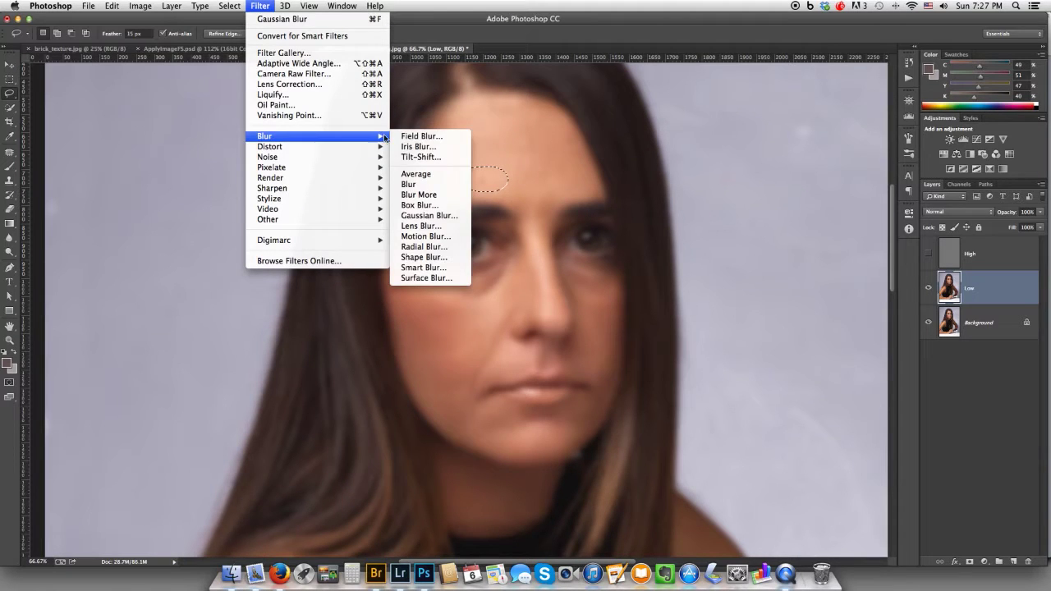
click(428, 215)
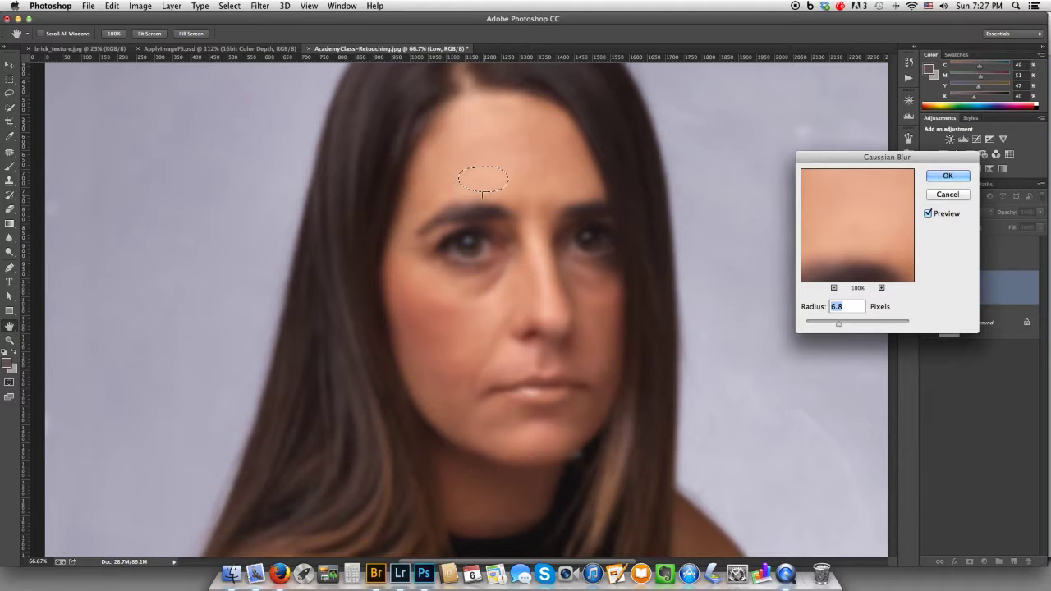
click(928, 176)
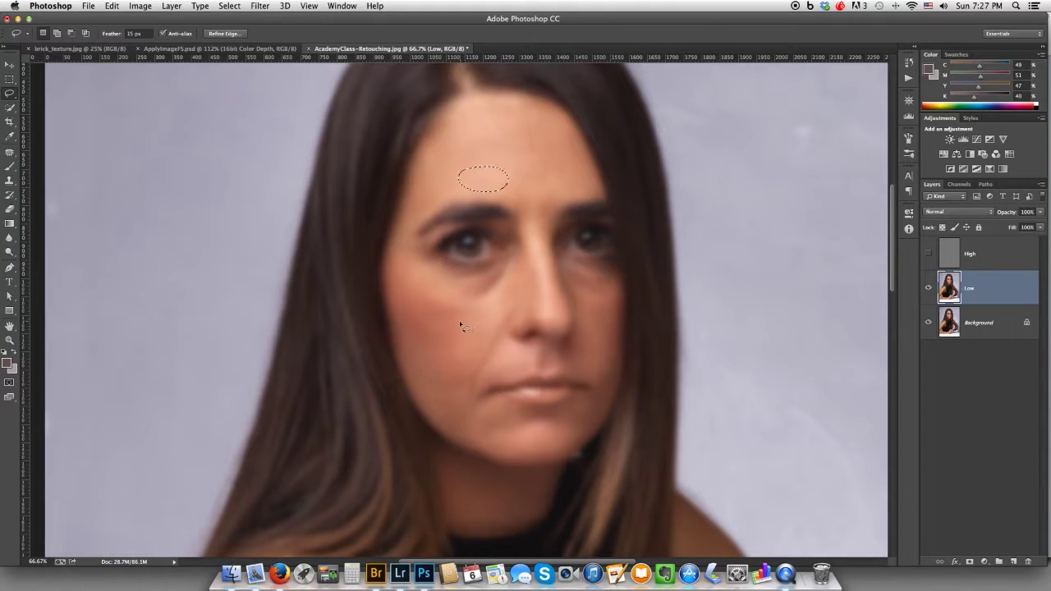
Smooth the skin under both eyes and on the woman's right upper cheek by reapplying the Gaussian Blur to feathered lasso selections
click(450, 294)
mouse_move(451, 296)
mouse_down()
mouse_move(426, 291)
mouse_move(419, 311)
mouse_move(446, 331)
mouse_move(472, 326)
mouse_move(479, 308)
mouse_move(448, 291)
mouse_up()
click(510, 269)
mouse_move(511, 267)
mouse_down()
mouse_move(443, 286)
mouse_move(467, 303)
mouse_move(512, 274)
mouse_up()
mouse_move(408, 316)
mouse_down()
mouse_move(410, 334)
mouse_move(409, 306)
mouse_move(454, 319)
mouse_move(422, 291)
mouse_up()
key(super+f)
key(super+f)
mouse_move(506, 299)
mouse_down()
mouse_move(504, 266)
mouse_move(445, 274)
mouse_move(463, 304)
mouse_move(510, 293)
mouse_up()
key(super+d)
mouse_move(562, 269)
mouse_down()
mouse_move(598, 303)
mouse_move(615, 292)
mouse_move(614, 273)
mouse_move(566, 261)
mouse_up()
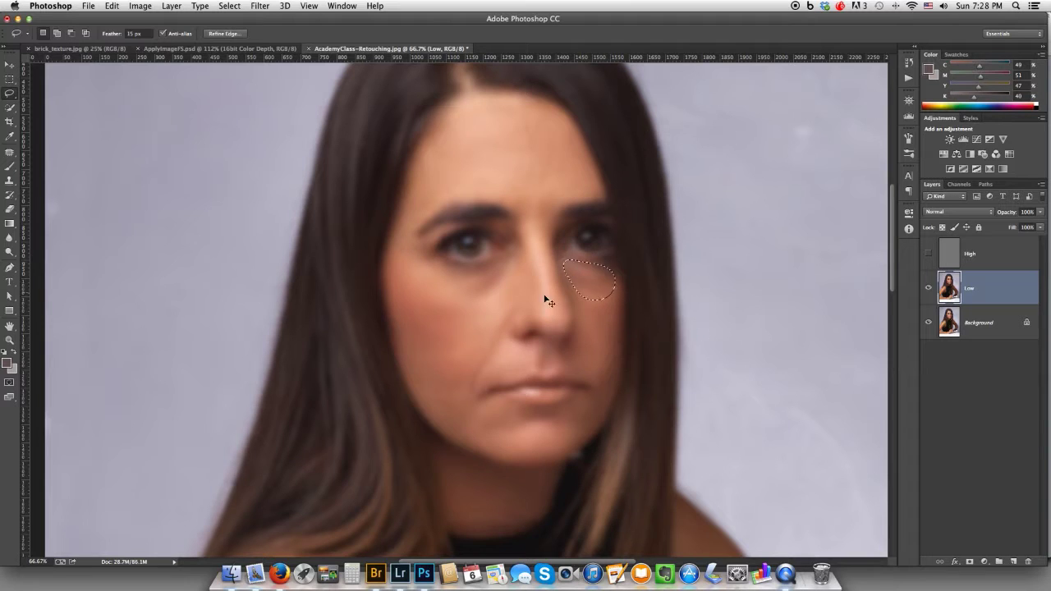
Smooth lasso-selected patches on the woman's right lower cheek and beside the nose with the same blur, and clear the selection
click(444, 363)
mouse_move(459, 367)
mouse_down()
mouse_move(468, 394)
mouse_move(487, 379)
mouse_move(498, 356)
mouse_move(492, 337)
mouse_move(461, 365)
mouse_up()
mouse_move(498, 306)
mouse_down()
mouse_move(488, 340)
mouse_move(507, 334)
mouse_move(516, 311)
mouse_move(490, 311)
mouse_up()
key(super+d)
Smooth the skin on the woman's right shoulder by reapplying the Gaussian Blur to several feathered lasso selections
mouse_move(491, 407)
mouse_down()
mouse_move(508, 281)
mouse_move(530, 218)
mouse_up()
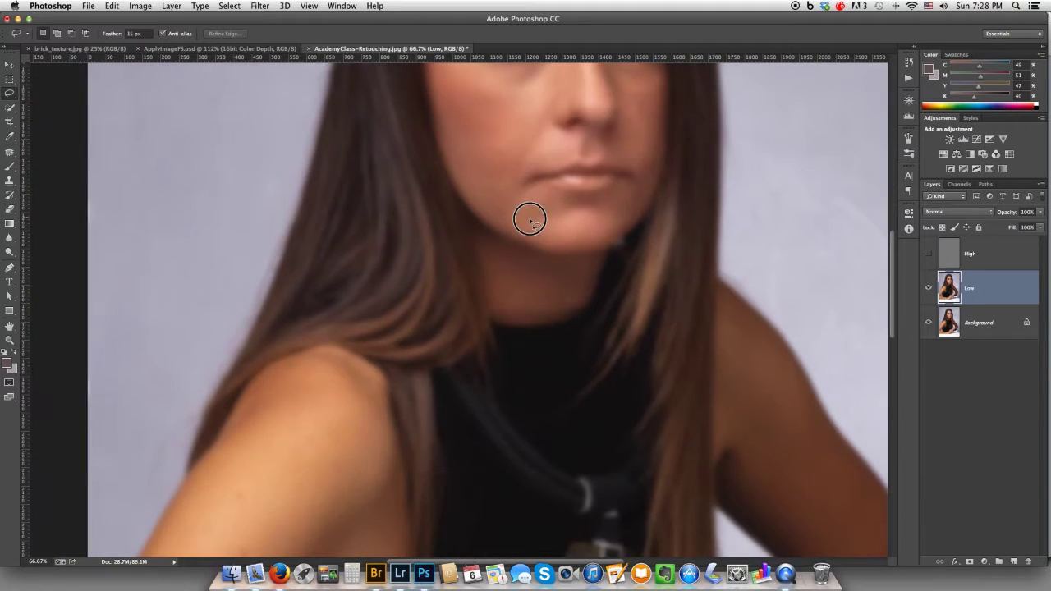
drag(413, 350, 457, 262)
mouse_move(353, 360)
mouse_down()
mouse_move(368, 368)
mouse_move(351, 358)
mouse_up()
key(super+f)
mouse_move(348, 413)
mouse_down()
mouse_move(370, 439)
mouse_move(346, 406)
mouse_up()
key(super+f)
mouse_move(281, 394)
mouse_down()
mouse_move(313, 390)
mouse_move(300, 377)
mouse_up()
key(super+f)
drag(348, 349, 347, 354)
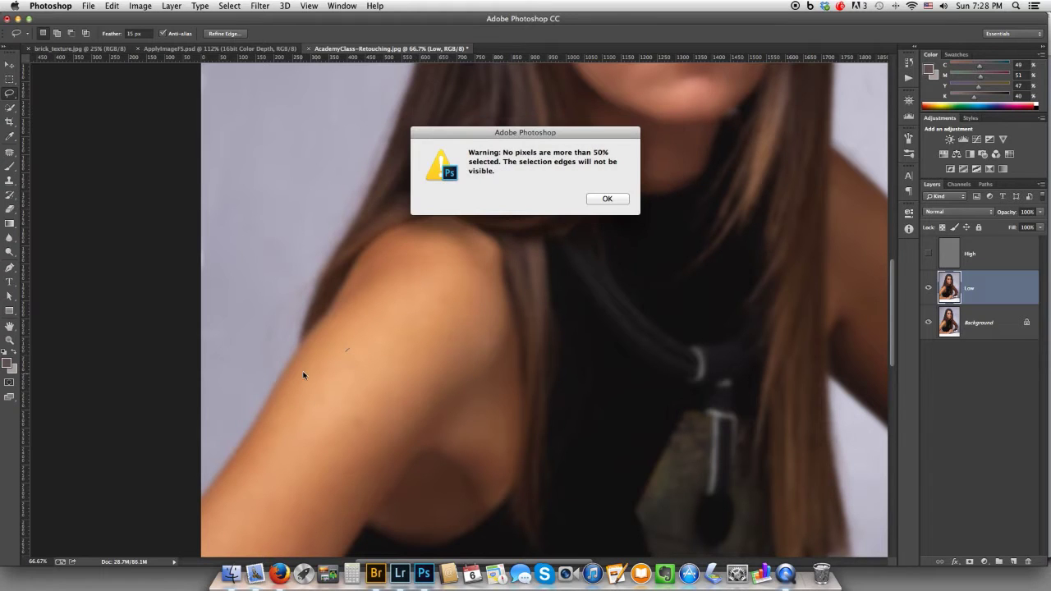
drag(288, 391, 320, 389)
click(607, 199)
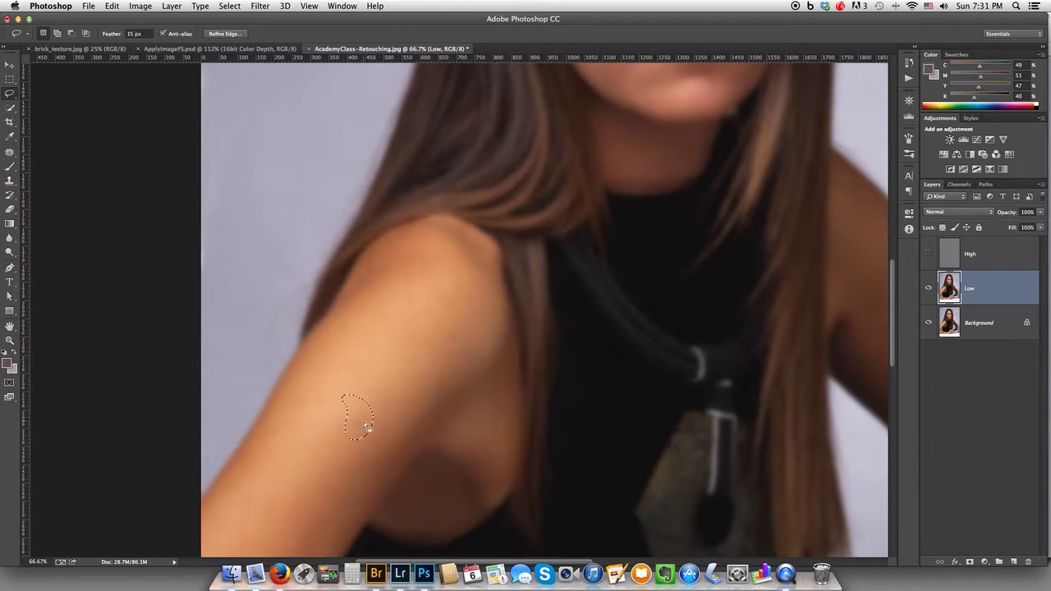
Blur successive lasso-selected patches along the woman's right upper arm down towards the elbow
drag(366, 426, 394, 408)
drag(418, 389, 470, 260)
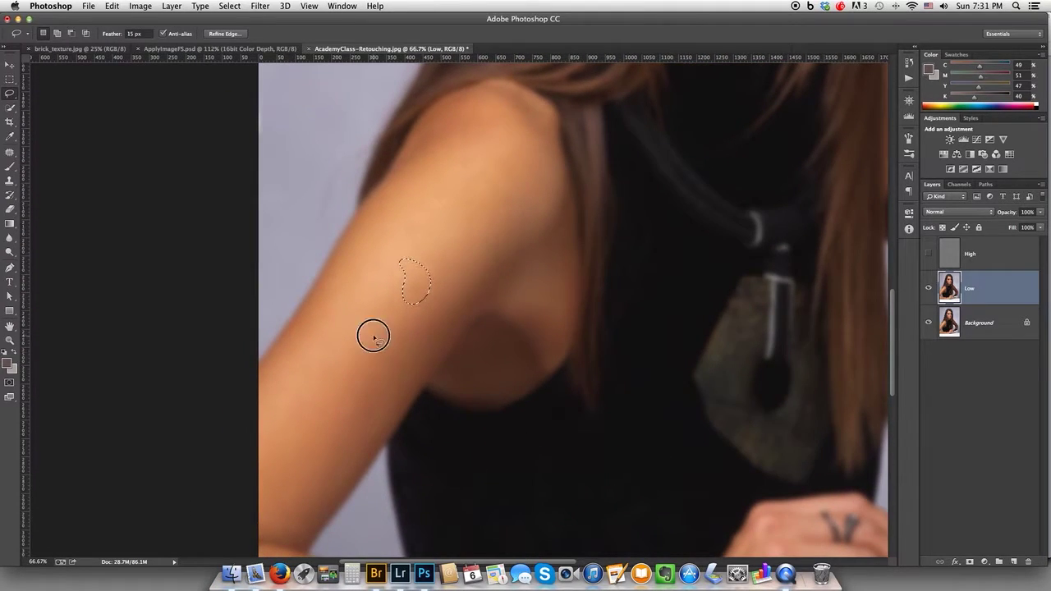
mouse_move(373, 337)
mouse_down()
mouse_move(403, 347)
mouse_move(362, 326)
mouse_up()
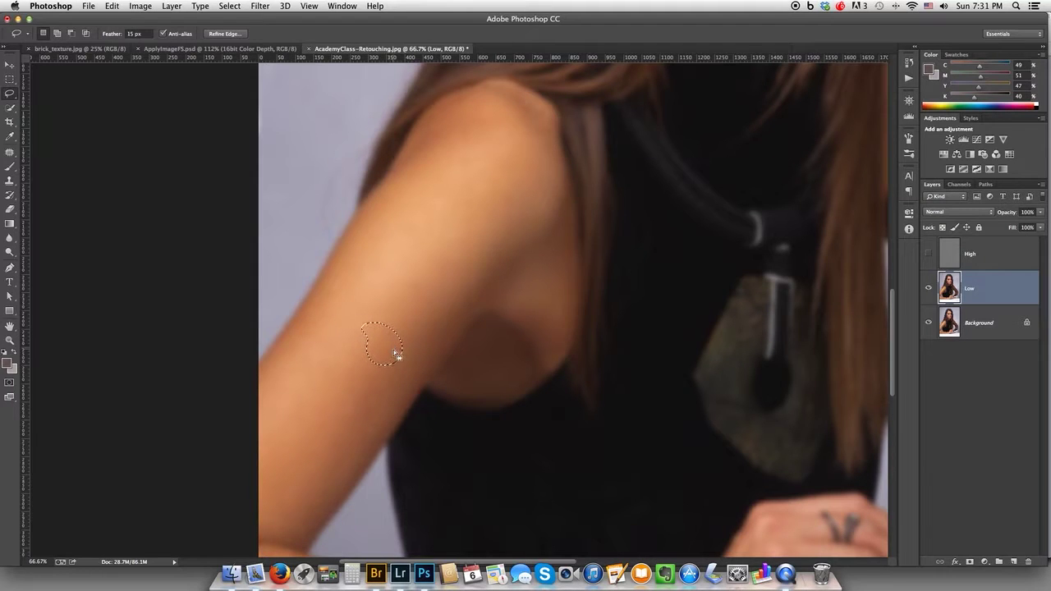
mouse_move(374, 382)
mouse_down()
mouse_move(343, 421)
mouse_move(370, 429)
mouse_move(375, 379)
mouse_up()
mouse_move(300, 386)
mouse_down()
mouse_move(277, 407)
mouse_move(299, 438)
mouse_move(328, 386)
mouse_move(275, 385)
mouse_up()
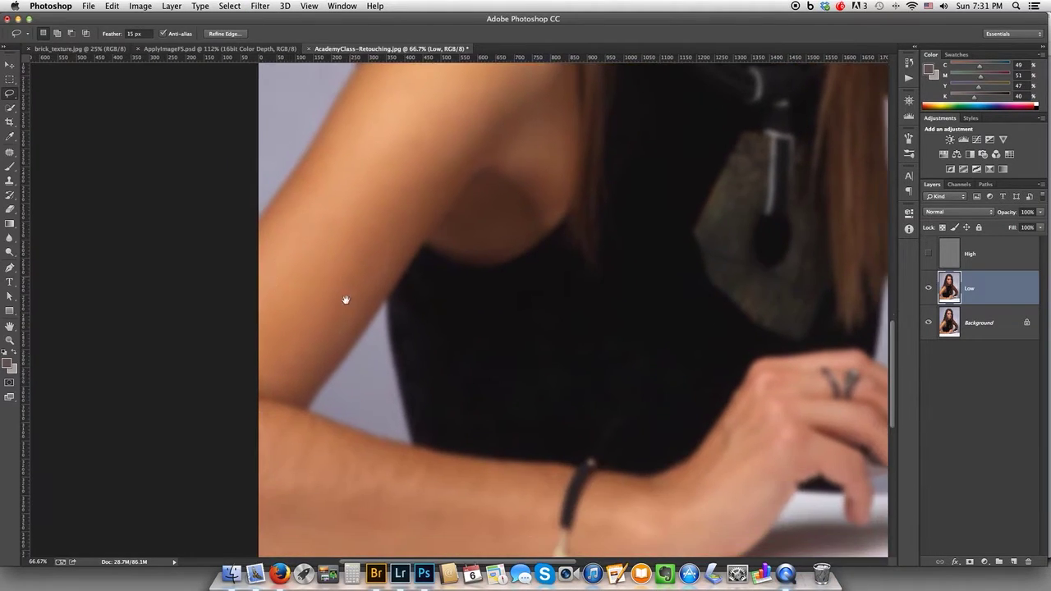
drag(283, 234, 345, 438)
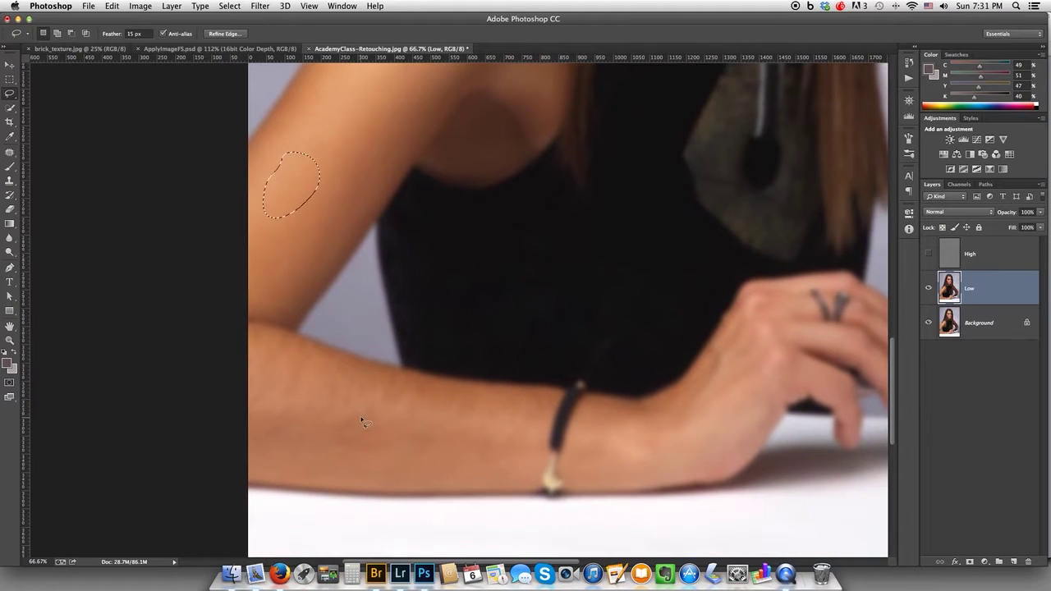
Blur lasso-selected skin on the woman's right forearm near the elbow and deselect
click(322, 455)
mouse_move(244, 347)
mouse_down()
mouse_move(304, 347)
mouse_move(429, 383)
mouse_move(558, 394)
mouse_move(528, 469)
mouse_move(260, 473)
mouse_move(227, 452)
mouse_move(206, 345)
mouse_move(203, 386)
mouse_up()
key(super+d)
Smooth the forearm and upper arm of the woman's shaded left arm by blurring large feathered lasso selections
drag(796, 370, 586, 383)
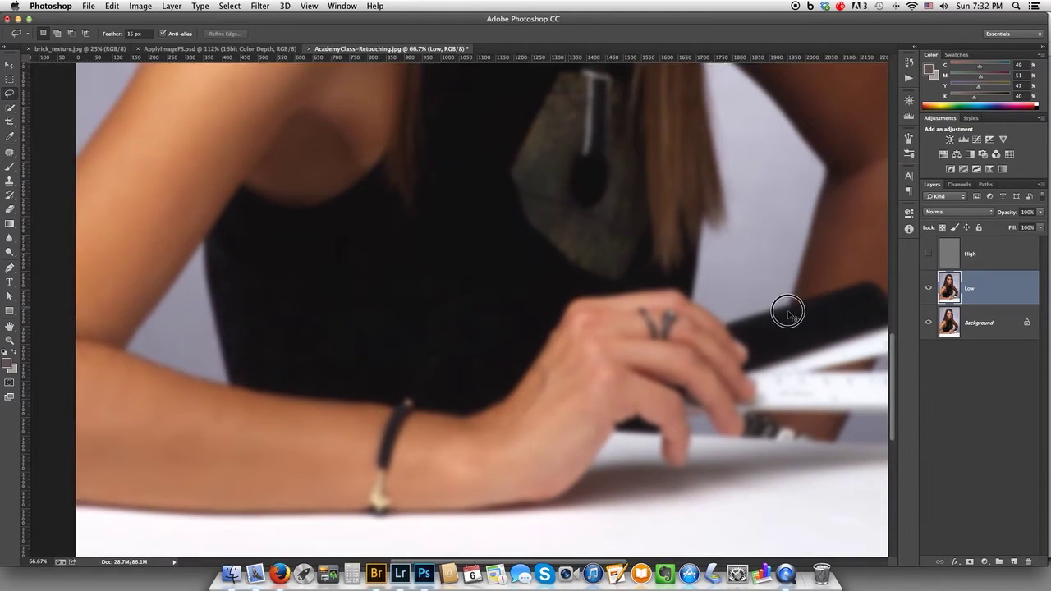
drag(788, 310, 586, 365)
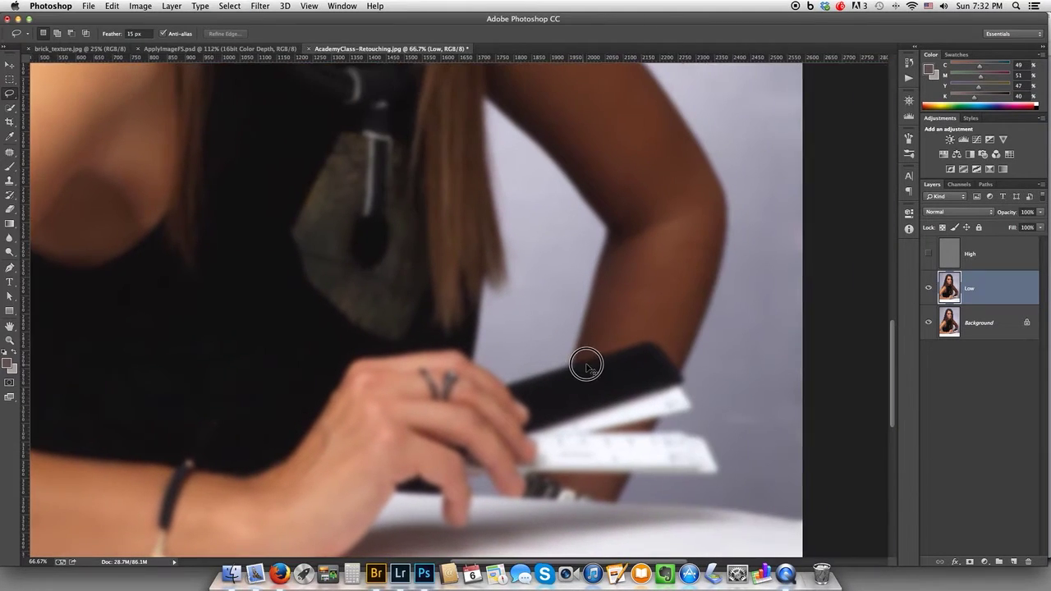
mouse_move(653, 232)
mouse_down()
mouse_move(620, 322)
mouse_move(666, 349)
mouse_move(704, 295)
mouse_move(709, 238)
mouse_move(682, 227)
mouse_move(639, 240)
mouse_move(602, 279)
mouse_move(596, 334)
mouse_move(657, 336)
mouse_up()
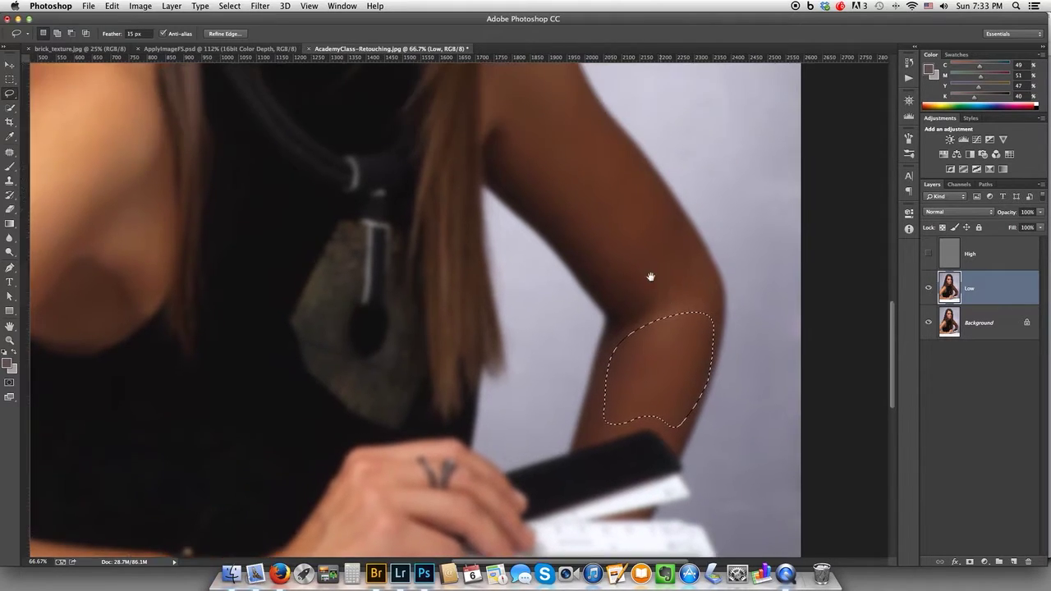
mouse_move(608, 169)
mouse_down()
mouse_move(627, 231)
mouse_move(650, 179)
mouse_move(603, 171)
mouse_up()
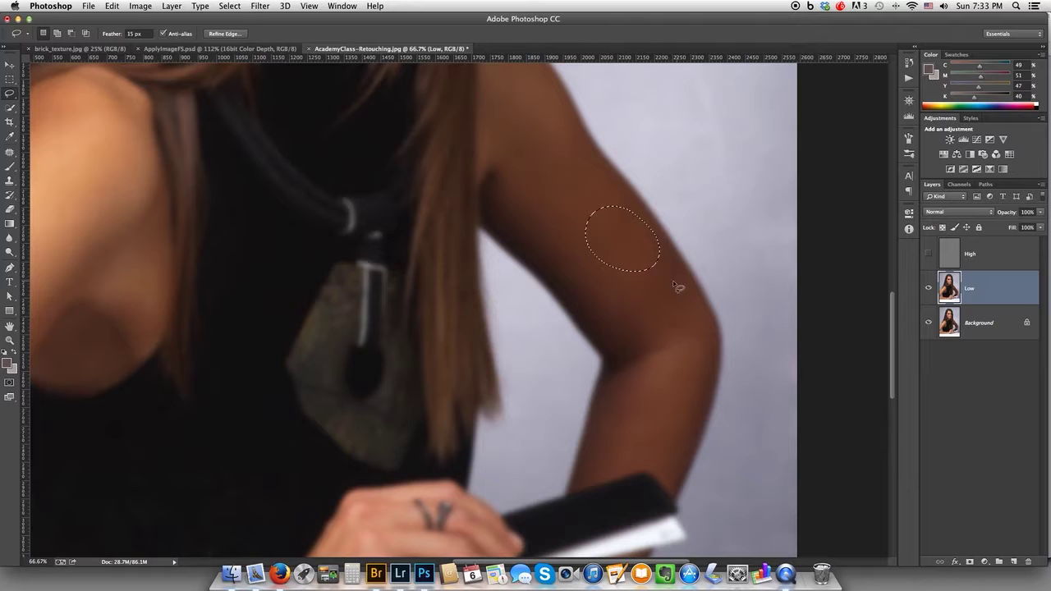
mouse_move(654, 275)
mouse_down()
mouse_move(625, 291)
mouse_move(628, 318)
mouse_move(650, 336)
mouse_move(687, 336)
mouse_move(701, 314)
mouse_move(691, 285)
mouse_move(663, 265)
mouse_move(640, 278)
mouse_up()
key(super+f)
Even out the remaining uneven tones on the woman's right forearm between elbow and bracelet with blurred lasso selections
drag(427, 451, 600, 337)
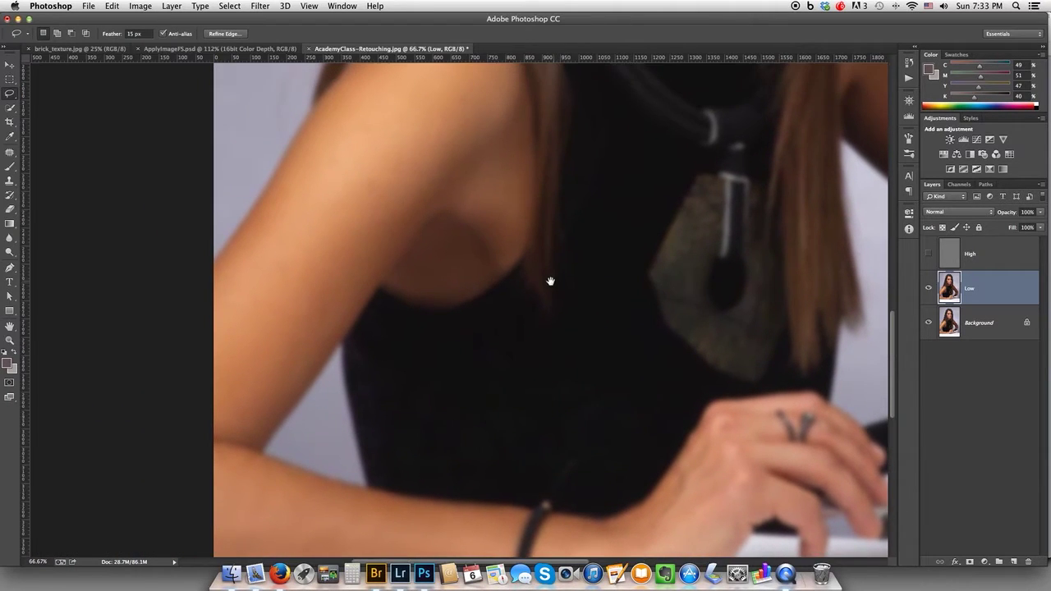
drag(437, 377, 451, 252)
mouse_move(244, 350)
mouse_down()
mouse_move(274, 331)
mouse_move(246, 345)
mouse_up()
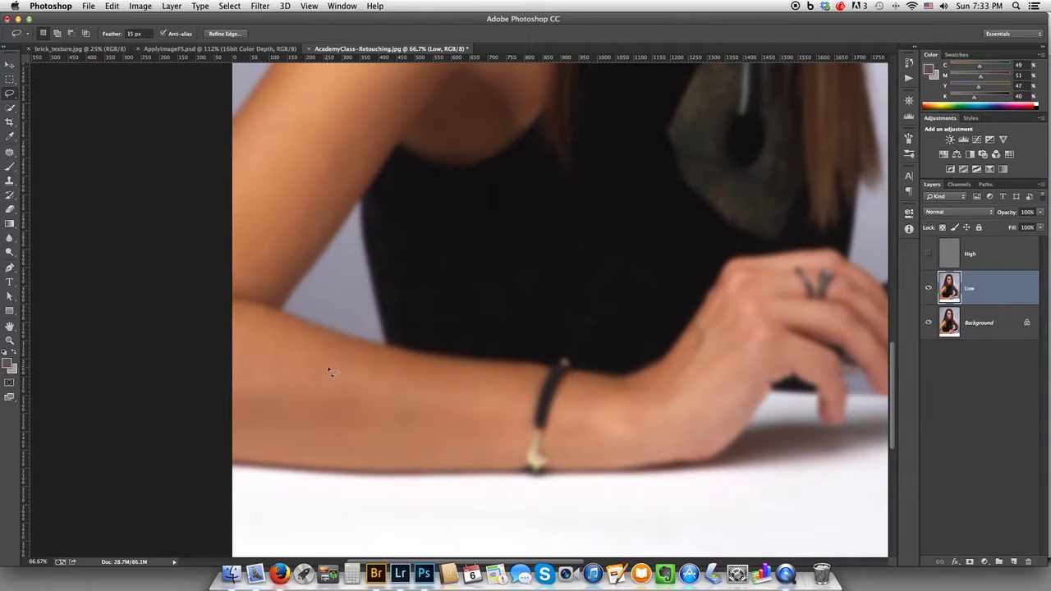
mouse_move(329, 371)
mouse_down()
mouse_move(309, 418)
mouse_move(336, 435)
mouse_move(415, 434)
mouse_move(437, 420)
mouse_move(434, 391)
mouse_move(328, 367)
mouse_up()
click(287, 413)
mouse_move(271, 334)
mouse_down()
mouse_move(265, 379)
mouse_move(312, 353)
mouse_move(255, 352)
mouse_up()
click(338, 418)
Show the High layer again and make it the active layer, with the face in view
scroll(778, 290, up, 10)
scroll(778, 291, right, 3)
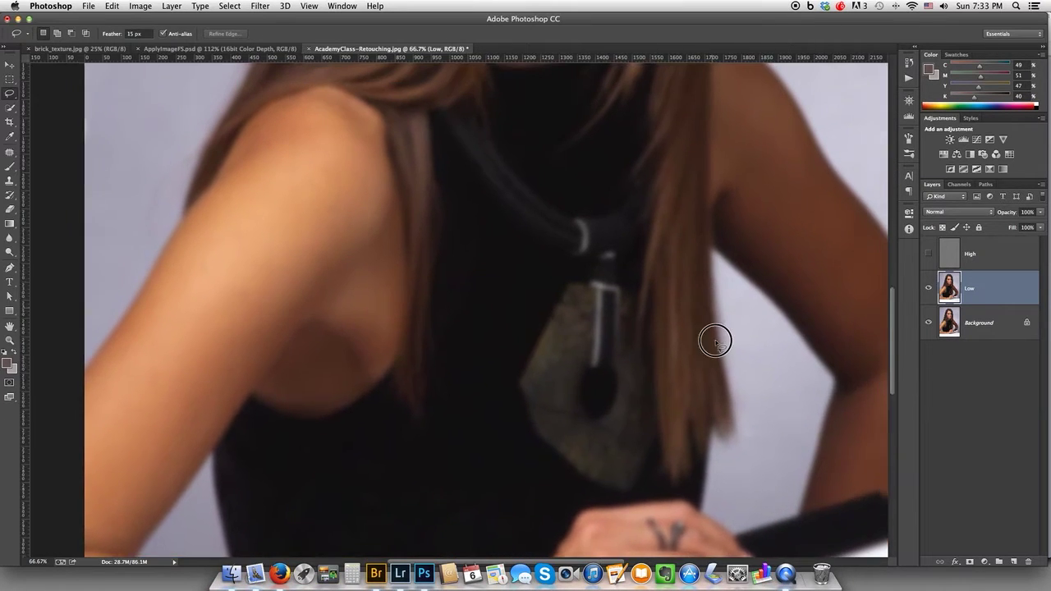
scroll(706, 353, up, 8)
key(super+r)
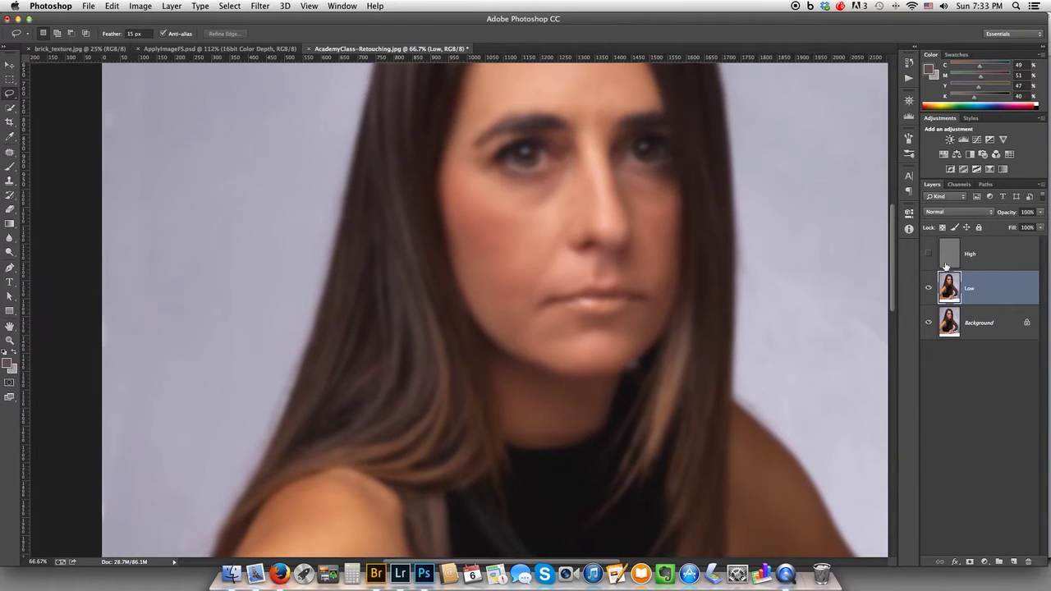
click(929, 255)
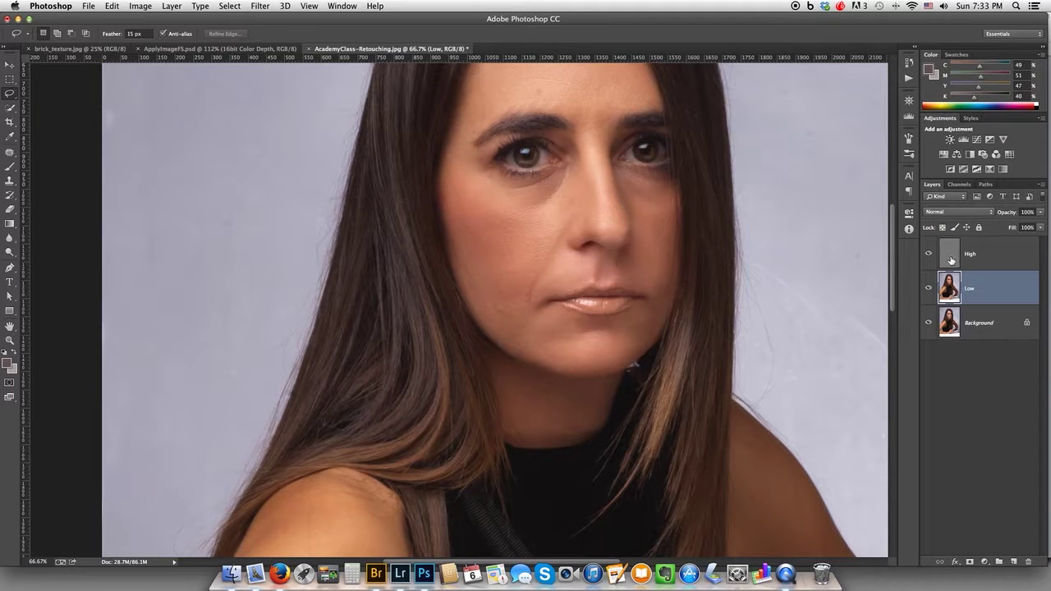
click(951, 260)
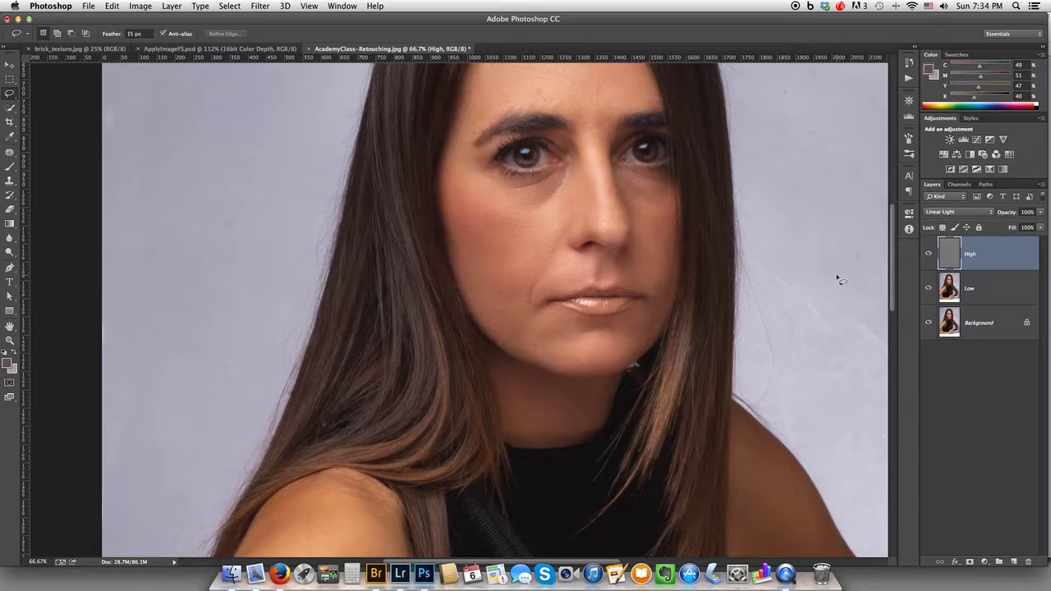
Choose the Healing Brush, set it to sample the Current Layer only, and enlarge the forehead to 100%
drag(507, 228, 441, 335)
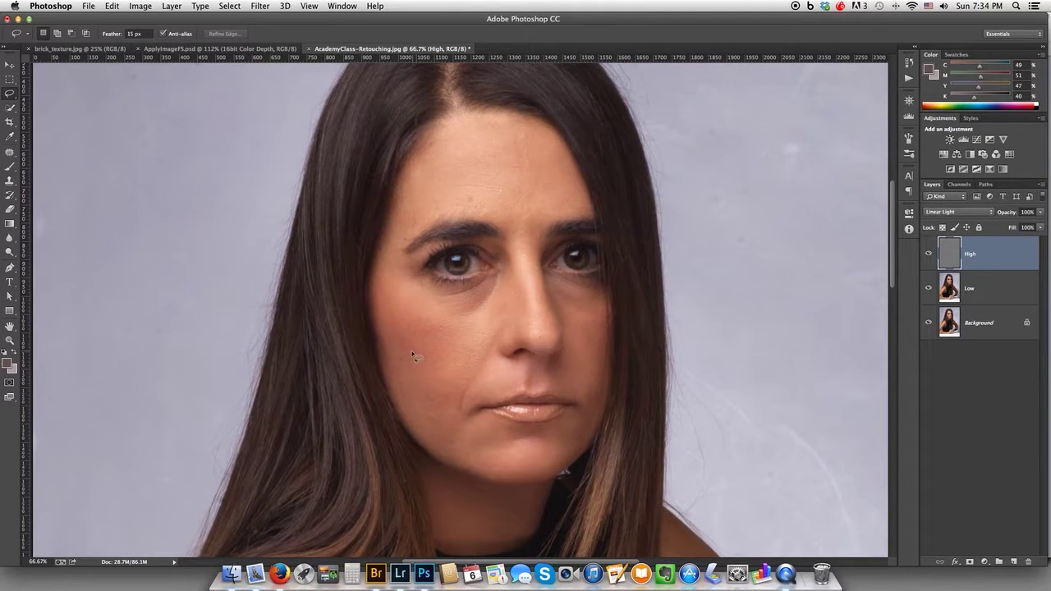
click(8, 153)
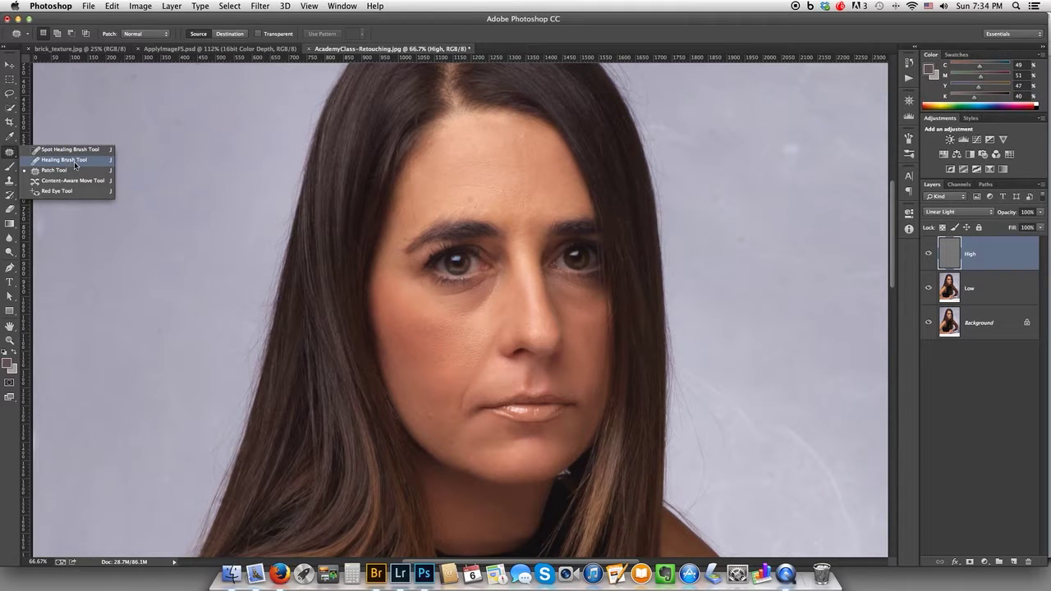
click(64, 159)
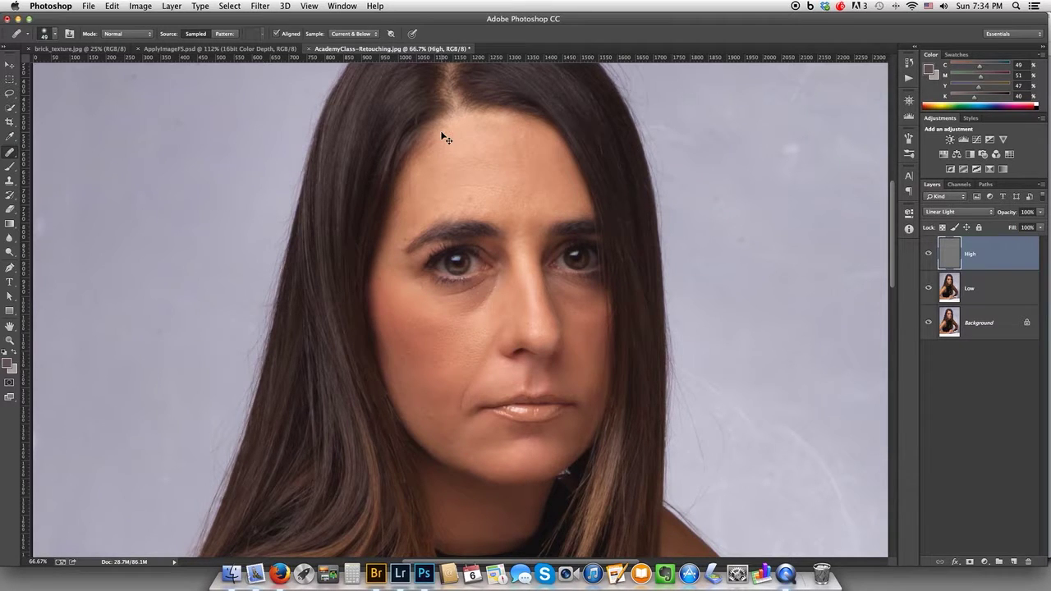
key(super+equal)
drag(445, 174, 446, 277)
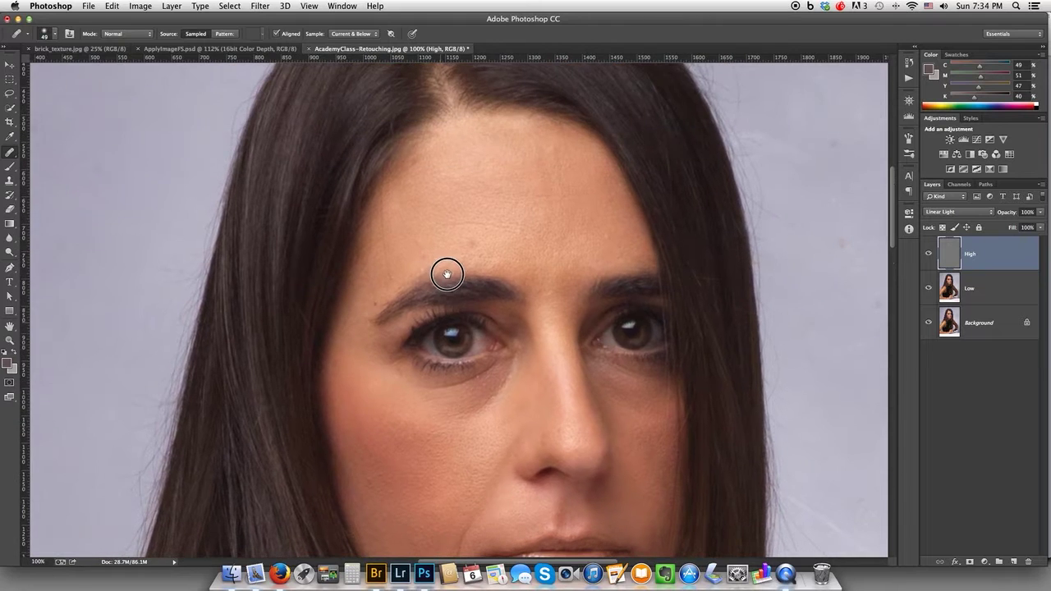
drag(454, 212, 465, 222)
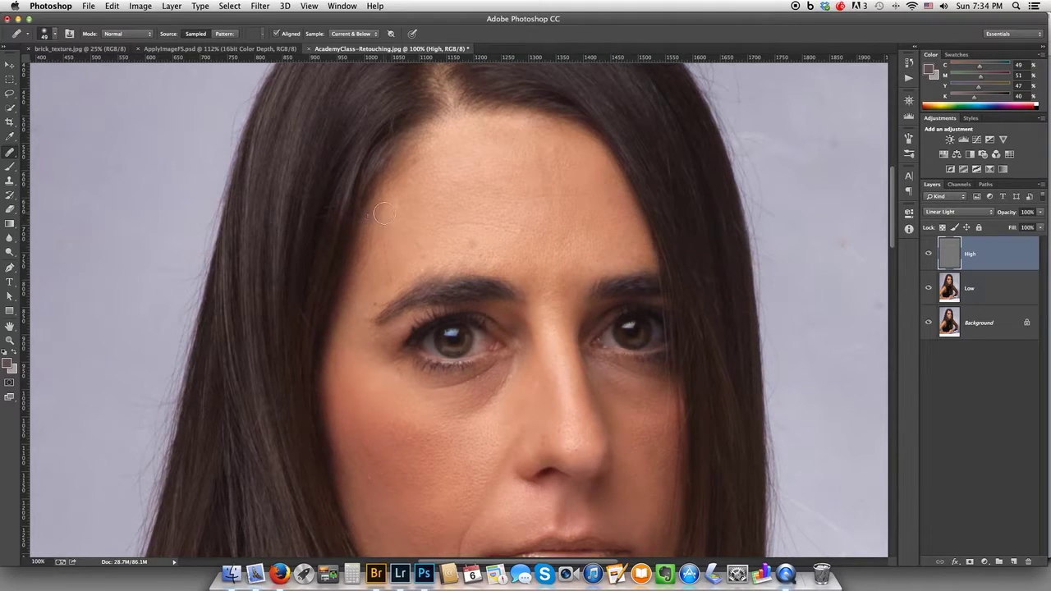
click(358, 34)
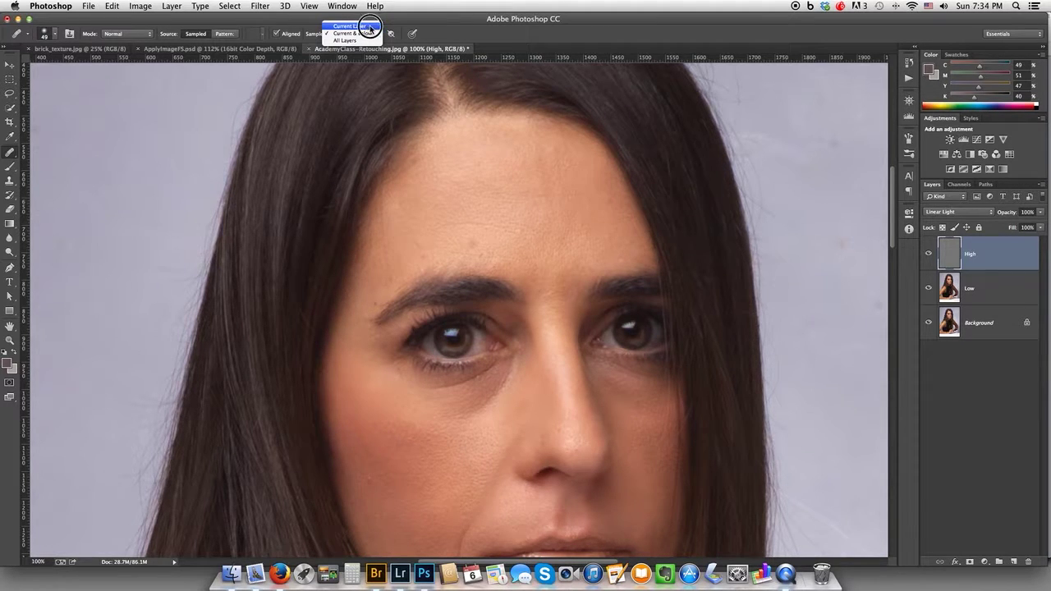
click(367, 27)
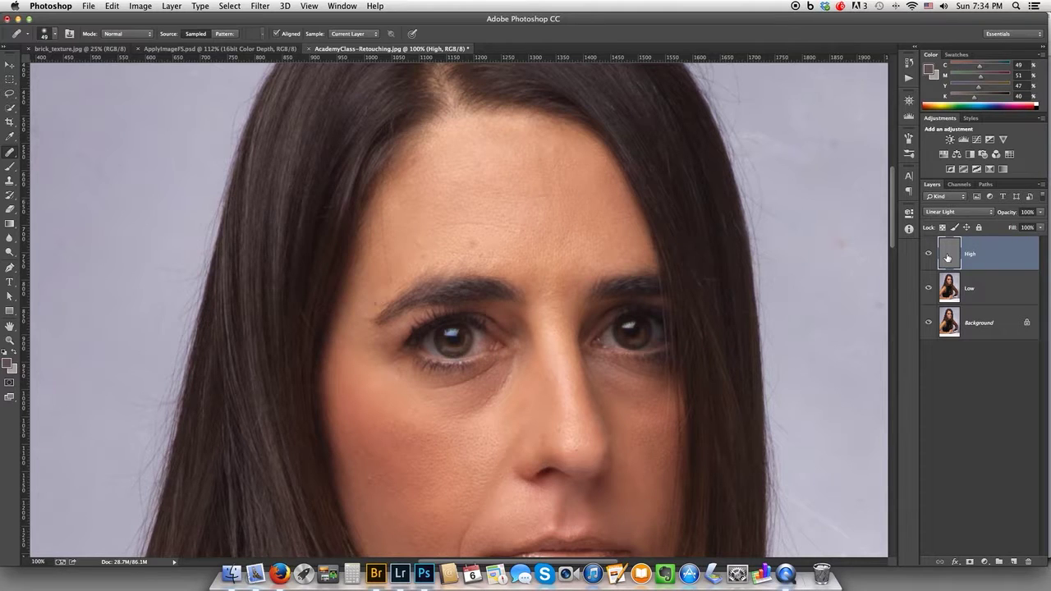
Reduce the Healing Brush size to 30 and heal the texture blemishes at the centre of the forehead on the High layer
alt+click(435, 216)
key(bracketleft)
key(bracketleft)
key(bracketleft)
alt+click(519, 216)
drag(516, 230, 508, 232)
alt+click(533, 210)
drag(500, 199, 485, 176)
alt+click(517, 214)
click(493, 209)
drag(483, 190, 470, 202)
Heal the bumps above the woman's right eyebrow and up towards the hairline, sampling clean skin texture nearby
alt+click(475, 243)
click(491, 231)
alt+click(463, 227)
drag(449, 251, 493, 254)
alt+click(445, 244)
mouse_move(424, 254)
mouse_down()
mouse_move(415, 243)
mouse_move(475, 168)
mouse_up()
alt+click(430, 222)
alt+click(464, 198)
alt+click(440, 190)
click(420, 173)
Heal the blemishes on the woman's right temple and around the outer end of that eyebrow
alt+click(403, 257)
mouse_move(392, 270)
mouse_down()
mouse_move(379, 235)
mouse_move(401, 247)
mouse_move(384, 233)
mouse_move(385, 194)
mouse_up()
alt+click(401, 247)
click(385, 221)
alt+click(392, 258)
drag(373, 292, 375, 284)
alt+click(372, 301)
alt+click(389, 287)
Heal the spots and fine lines on the upper central forehead below the hairline
alt+click(540, 205)
drag(557, 173, 556, 162)
click(539, 169)
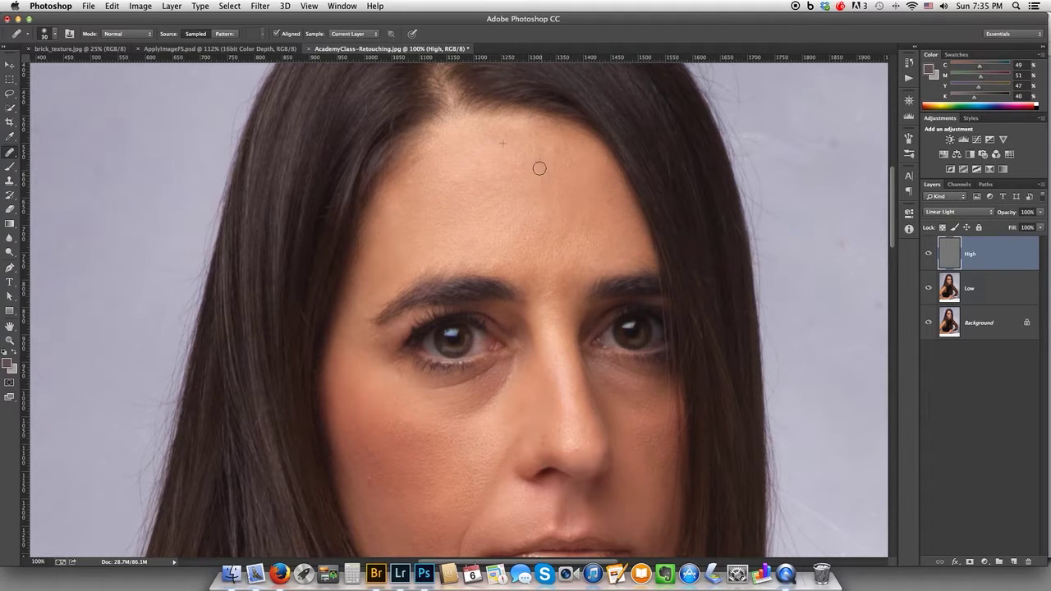
click(526, 215)
click(557, 195)
click(551, 152)
alt+click(562, 173)
click(567, 155)
click(559, 133)
Heal the creases between the eyebrows and on the lower forehead above the woman's left eyebrow
alt+click(556, 179)
drag(578, 219, 583, 235)
drag(545, 263, 560, 246)
click(558, 235)
drag(555, 263, 567, 255)
alt+click(570, 243)
alt+click(552, 284)
alt+click(559, 256)
drag(542, 253, 529, 241)
Heal the rough texture in the middle of the forehead directly above the bridge of the nose
alt+click(554, 241)
click(538, 228)
click(522, 226)
alt+click(537, 218)
drag(521, 201, 514, 218)
click(519, 206)
alt+click(537, 244)
drag(520, 250, 520, 232)
Heal the uneven texture from the inner end of the woman's right eyebrow up to the mid-forehead
drag(480, 246, 469, 219)
alt+click(490, 234)
alt+click(507, 220)
click(496, 203)
alt+click(501, 217)
click(518, 194)
alt+click(509, 215)
alt+click(508, 215)
mouse_move(483, 190)
mouse_down()
mouse_move(494, 221)
mouse_move(472, 191)
mouse_up()
Heal the forehead area above the middle of the woman's right eyebrow with repeatedly resampled clean texture
alt+click(494, 221)
alt+click(485, 246)
mouse_move(460, 247)
mouse_down()
mouse_move(476, 237)
mouse_move(446, 202)
mouse_up()
alt+click(485, 232)
alt+click(471, 230)
alt+click(473, 225)
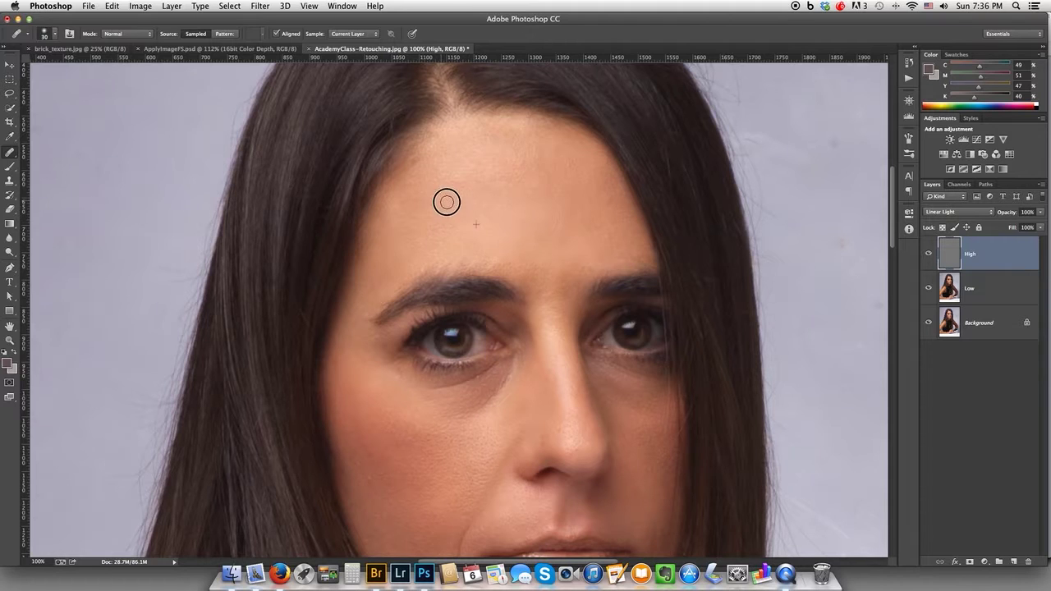
alt+click(474, 234)
mouse_move(439, 240)
mouse_down()
mouse_move(434, 212)
mouse_move(459, 232)
mouse_move(426, 214)
mouse_move(450, 172)
mouse_up()
alt+click(472, 240)
alt+click(481, 224)
click(463, 216)
Heal the leftover marks on the woman's right side of the forehead, down to just above the outer eyebrow
alt+click(484, 233)
click(452, 218)
alt+click(451, 232)
alt+click(453, 194)
alt+click(432, 227)
drag(414, 256, 415, 256)
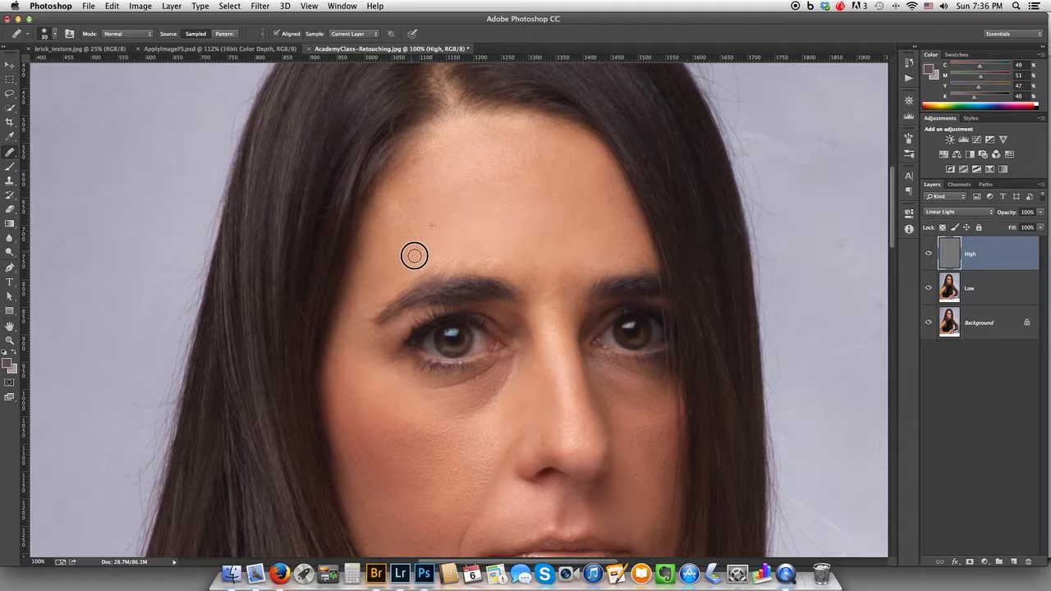
Heal the leftover texture just above the woman's right eyebrow and between the eyebrows with clean forehead texture
alt+click(421, 246)
click(396, 264)
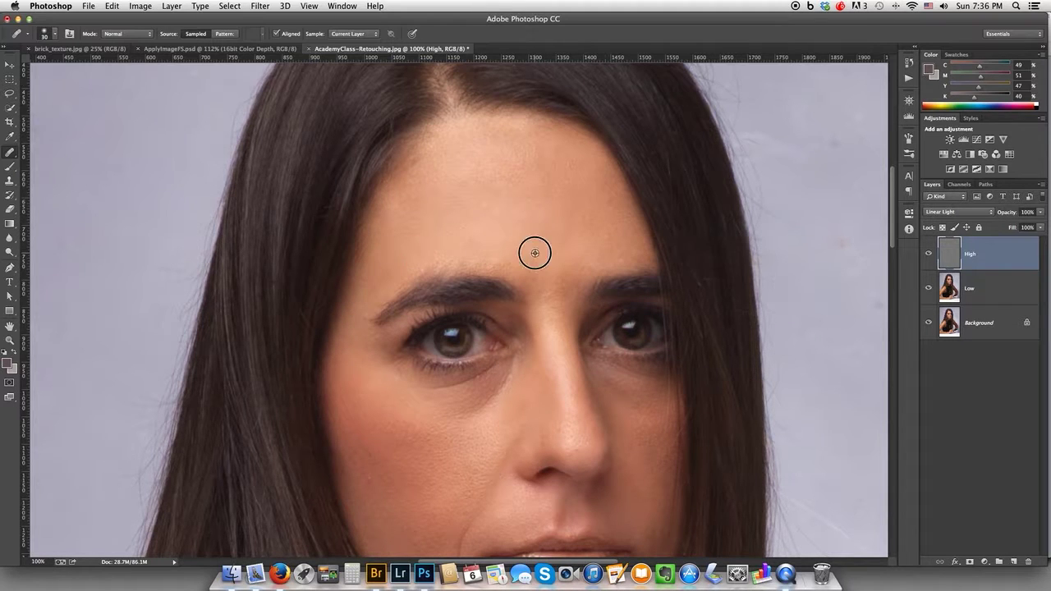
drag(467, 262, 423, 265)
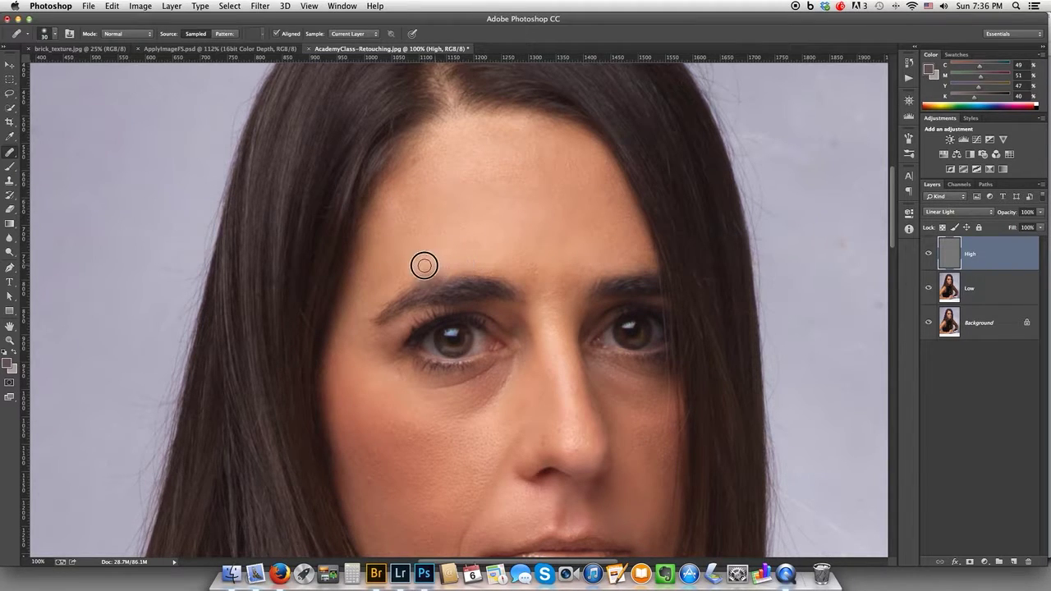
alt+click(511, 243)
click(533, 273)
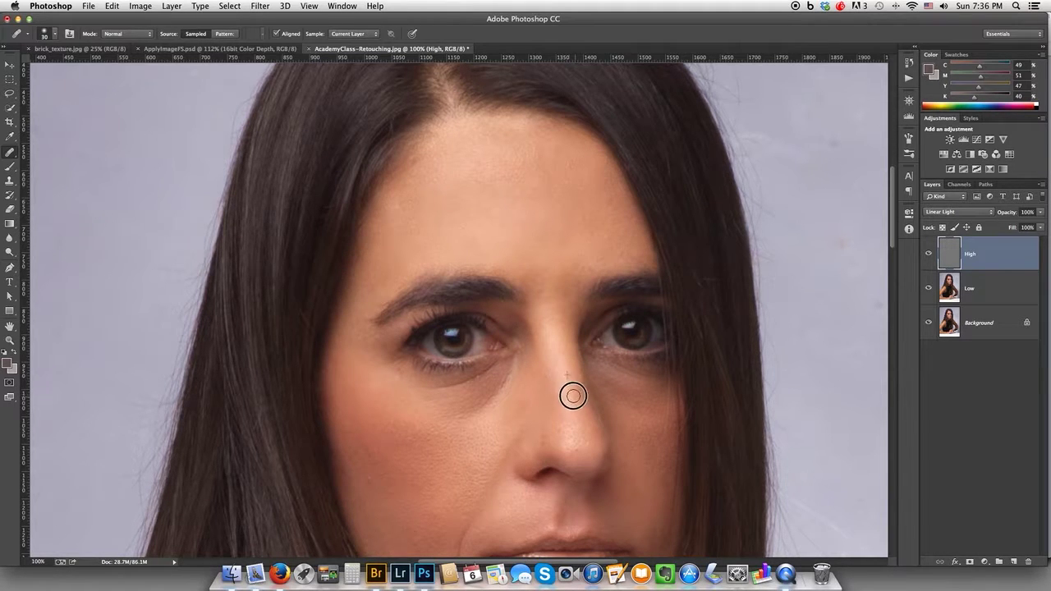
Heal the rough skin texture along the bridge of the nose and down to its tip with resampled nose texture
drag(572, 385, 547, 288)
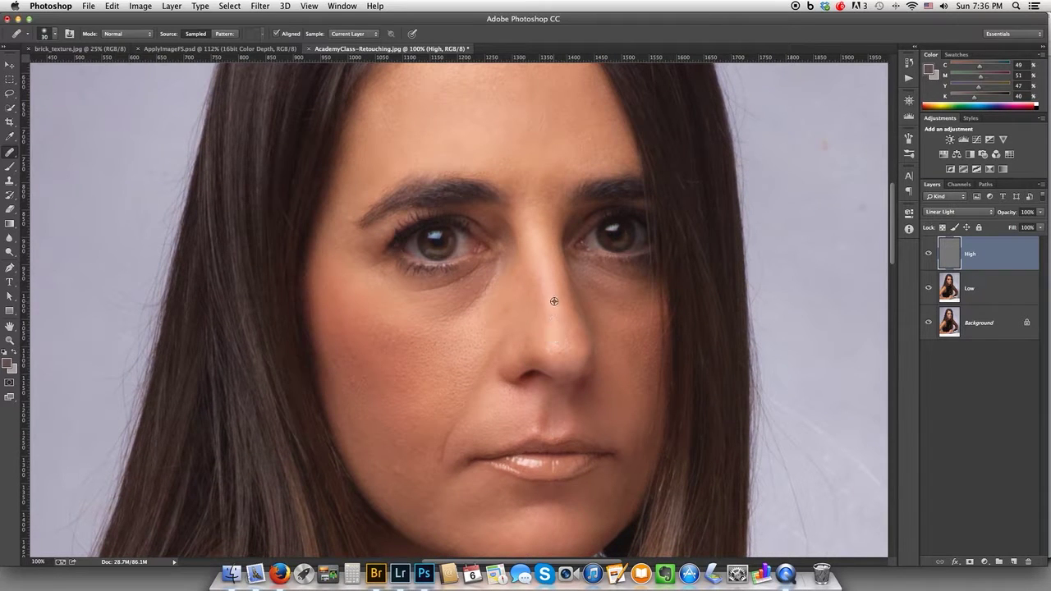
alt+click(551, 309)
click(543, 332)
alt+click(549, 312)
mouse_move(549, 335)
mouse_down()
mouse_move(563, 337)
mouse_move(554, 350)
mouse_up()
alt+click(551, 311)
click(561, 348)
alt+click(553, 324)
click(554, 347)
alt+click(552, 332)
click(562, 352)
Heal the coarse pores on the woman's right inner cheek, between the nose and the under-eye area
alt+click(552, 312)
mouse_move(478, 329)
mouse_down()
mouse_move(482, 319)
mouse_move(482, 329)
mouse_move(469, 318)
mouse_move(457, 329)
mouse_move(487, 327)
mouse_move(458, 367)
mouse_up()
alt+click(481, 337)
click(452, 344)
alt+click(483, 341)
click(451, 351)
alt+click(468, 341)
click(441, 337)
Heal the uneven pores on the middle of the woman's right cheek, including the area beside the nostril
alt+click(461, 376)
mouse_move(455, 410)
mouse_down()
mouse_move(437, 380)
mouse_move(451, 368)
mouse_move(444, 382)
mouse_move(427, 352)
mouse_up()
alt+click(457, 379)
click(439, 389)
click(448, 371)
alt+click(431, 358)
click(497, 339)
drag(456, 344, 464, 345)
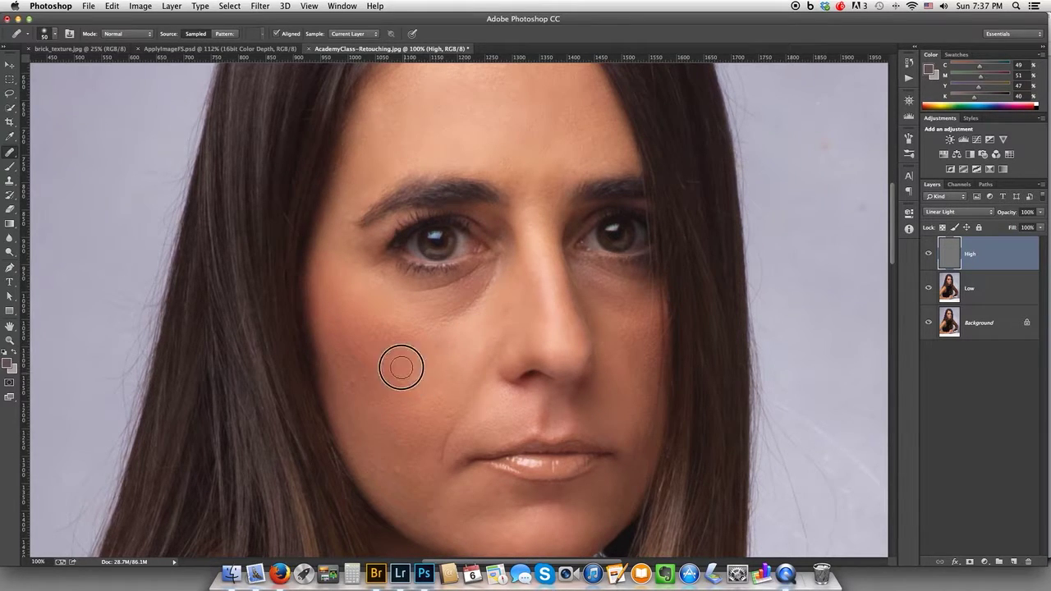
Heal the blemishes on the outer part of the woman's right cheek, continuing down to the jawline
alt+click(430, 350)
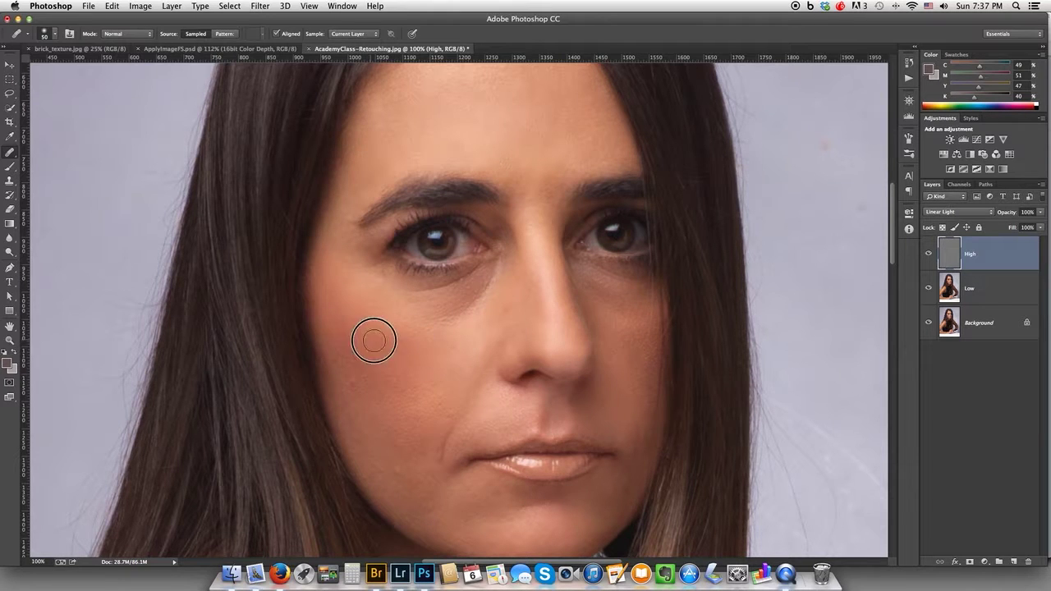
click(374, 340)
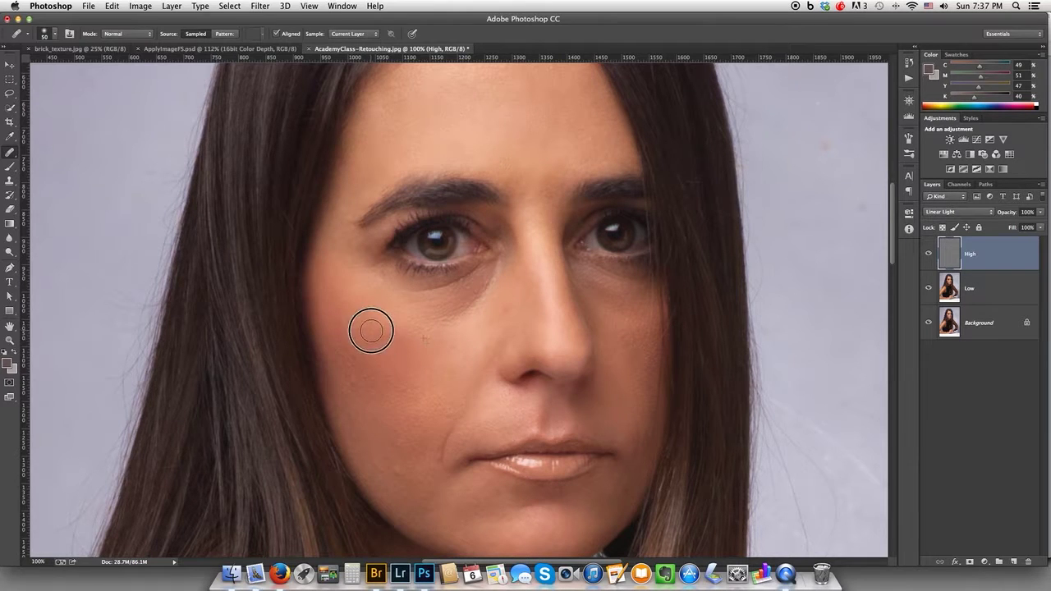
alt+click(413, 359)
drag(431, 377, 413, 386)
alt+click(434, 366)
alt+click(434, 399)
click(411, 405)
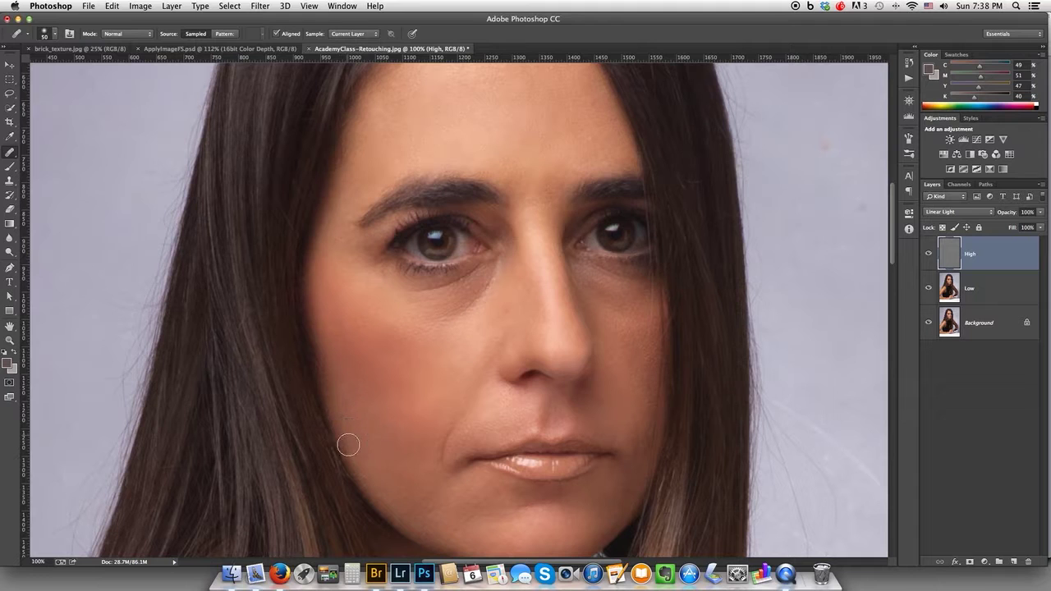
drag(375, 485, 392, 507)
Heal the smile line at the woman's right mouth corner and the texture between it and the nose
scroll(410, 469, down, 3)
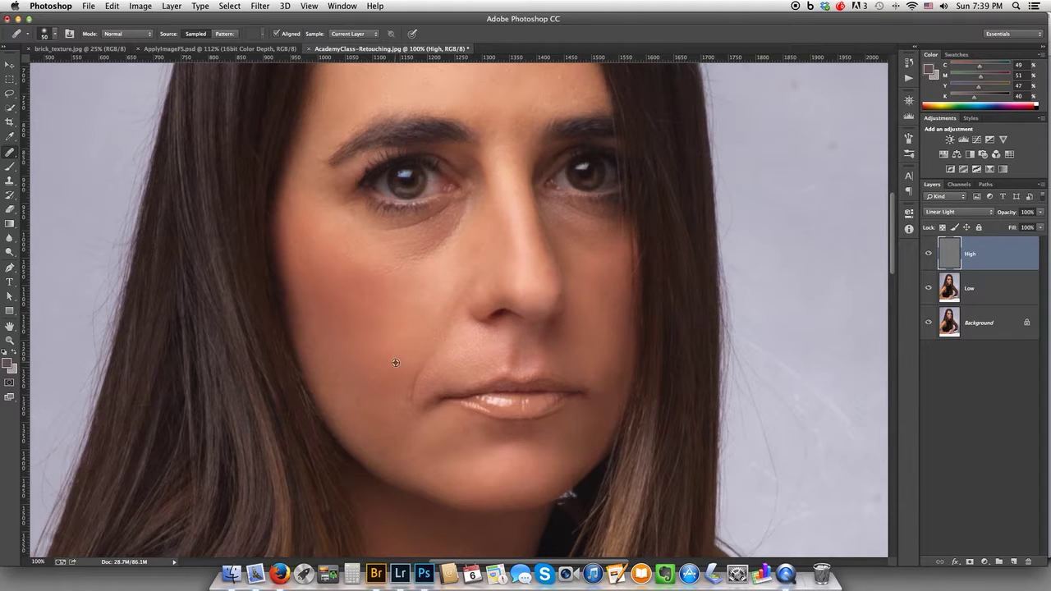
drag(417, 365, 411, 412)
alt+click(432, 334)
mouse_move(458, 340)
mouse_down()
mouse_move(441, 348)
mouse_move(451, 354)
mouse_move(427, 382)
mouse_move(441, 334)
mouse_move(488, 344)
mouse_move(464, 345)
mouse_move(488, 364)
mouse_move(476, 364)
mouse_up()
alt+click(434, 336)
alt+click(424, 333)
alt+click(422, 334)
click(433, 358)
alt+click(442, 357)
Heal the skin texture above the upper lip, directly under the nose, with texture sampled beside it
alt+click(458, 343)
click(546, 366)
click(526, 363)
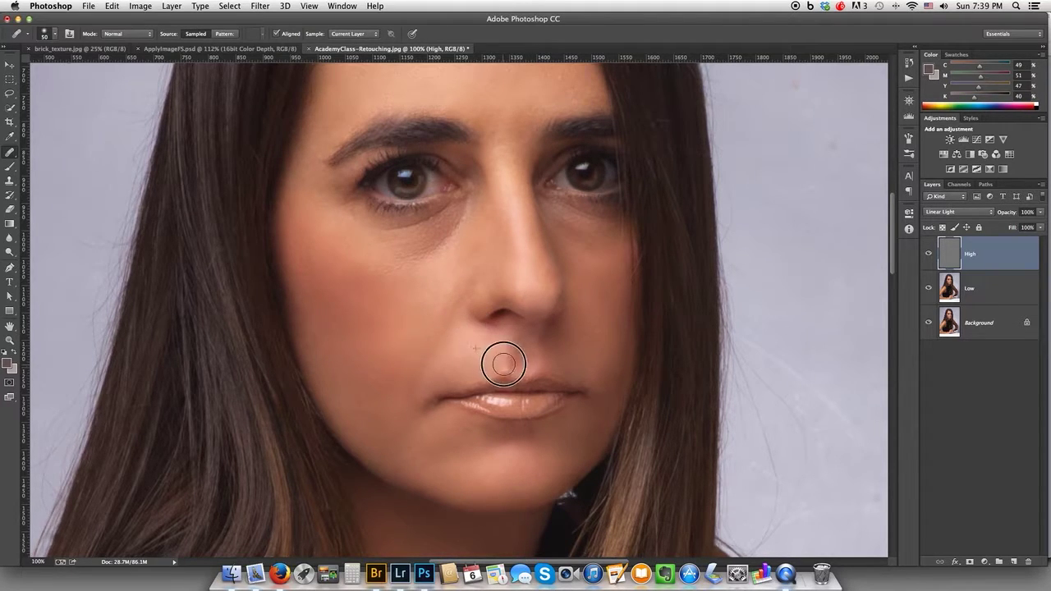
click(529, 367)
Heal the wrinkles and creases under the woman's right eye with smooth texture sampled from the cheek below
alt+click(452, 256)
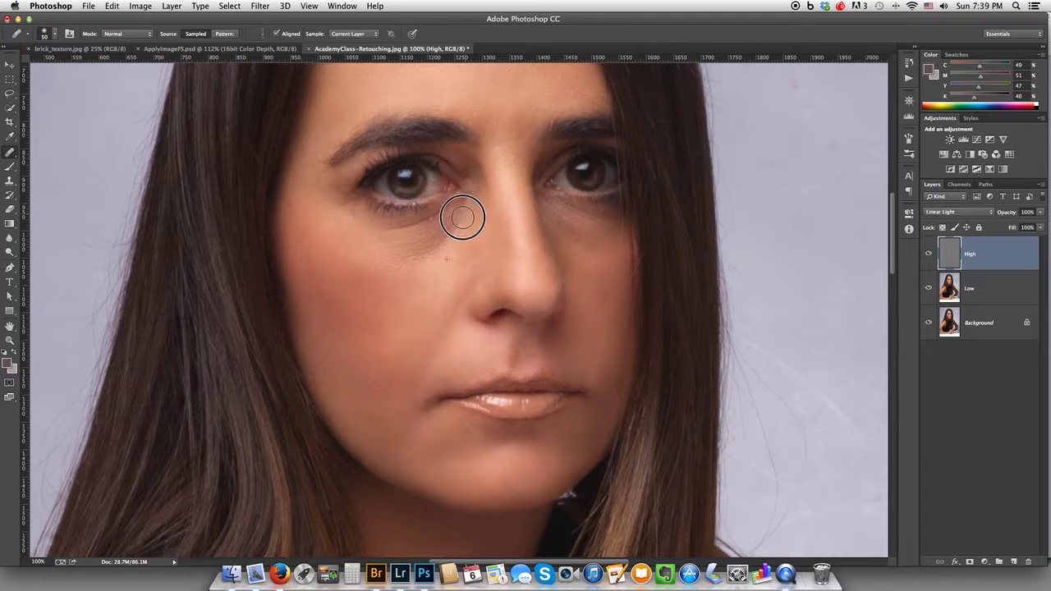
mouse_move(463, 216)
mouse_down()
mouse_move(422, 257)
mouse_move(361, 264)
mouse_move(355, 288)
mouse_move(385, 285)
mouse_move(365, 246)
mouse_move(340, 255)
mouse_up()
alt+click(367, 256)
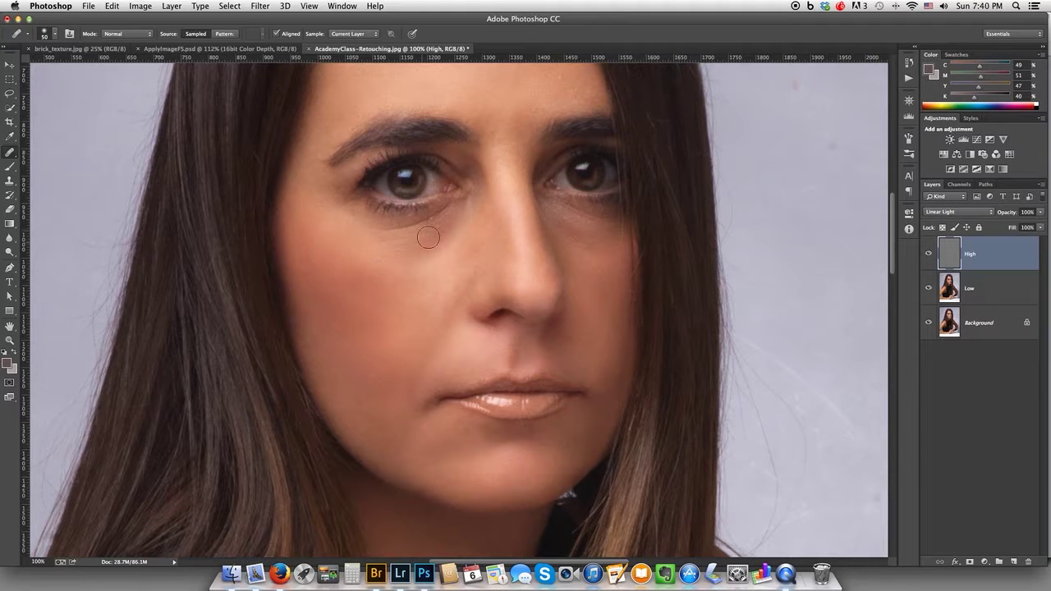
drag(437, 222, 405, 235)
click(377, 237)
drag(397, 277, 386, 275)
mouse_move(460, 214)
mouse_down()
mouse_move(446, 197)
mouse_move(408, 228)
mouse_up()
click(381, 314)
drag(440, 272, 451, 270)
alt+click(450, 266)
drag(456, 230, 394, 249)
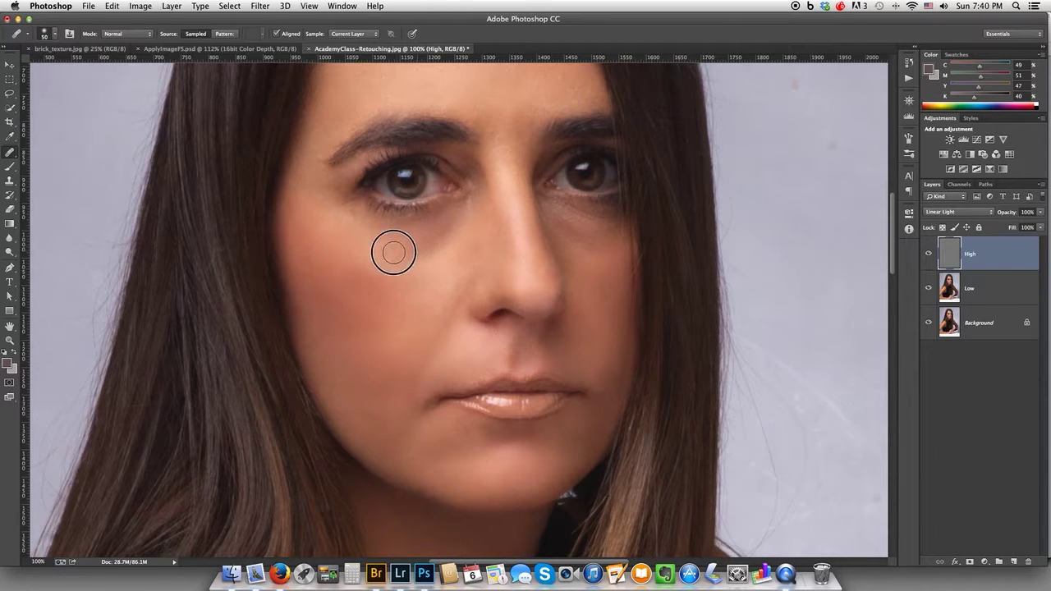
Heal the creases under the woman's left eye with texture sampled from the cheek just beneath it
click(546, 273)
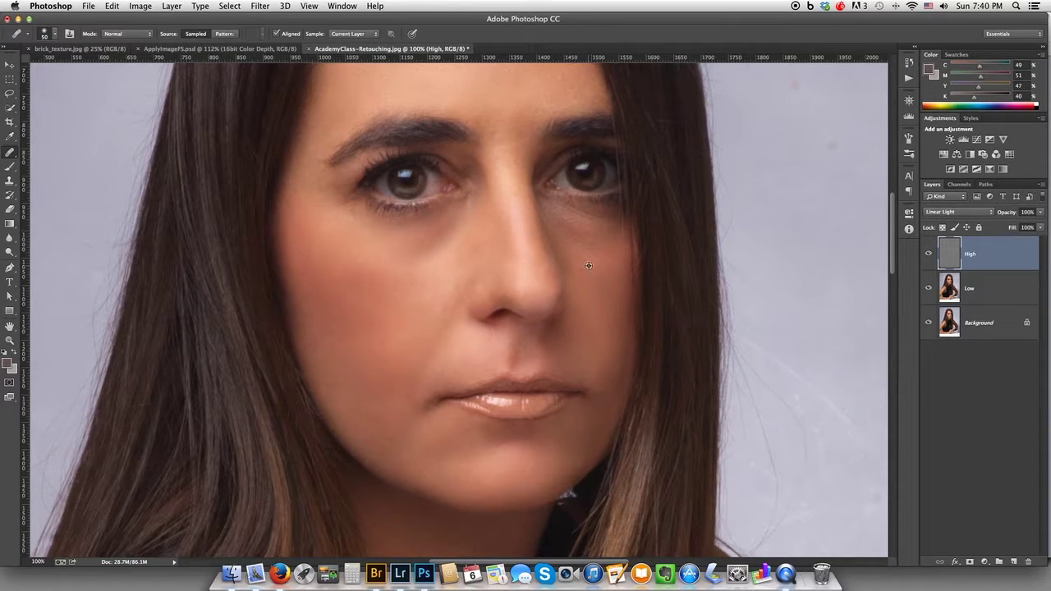
drag(560, 226, 599, 246)
alt+click(590, 279)
click(589, 242)
alt+click(587, 252)
drag(563, 217, 594, 218)
alt+click(584, 237)
Heal the remaining lines at both ends of the woman's left under-eye area and a spot between the eyebrows
alt+click(598, 244)
click(612, 235)
alt+click(593, 242)
alt+click(593, 242)
alt+click(588, 246)
click(568, 230)
alt+click(587, 235)
click(574, 210)
click(521, 128)
Compare the retouched portrait with the original by repeatedly showing only the Background layer and restoring all layers
alt+click(928, 325)
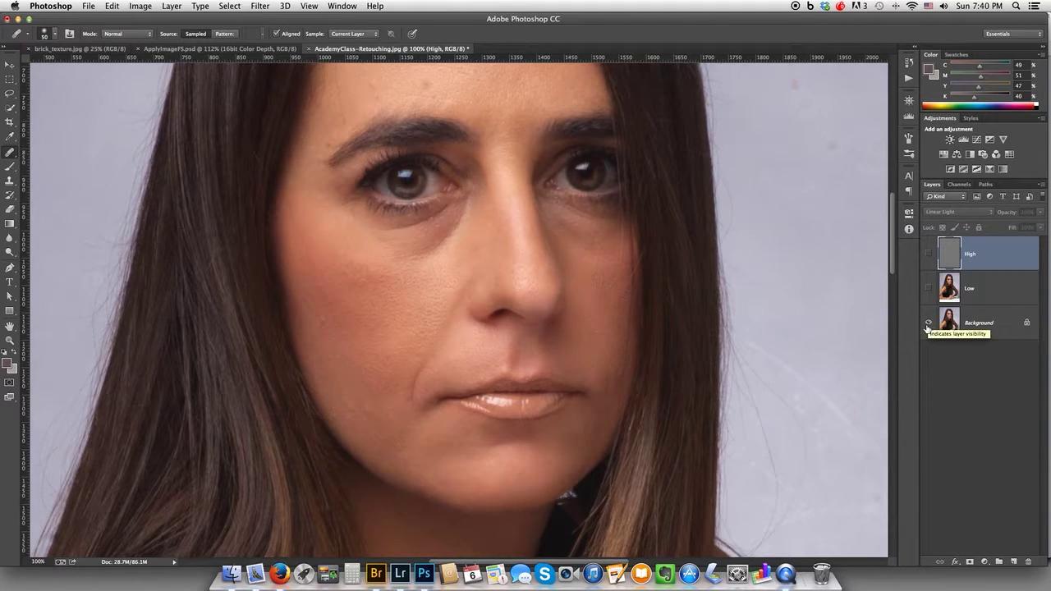
alt+click(928, 325)
alt+click(929, 323)
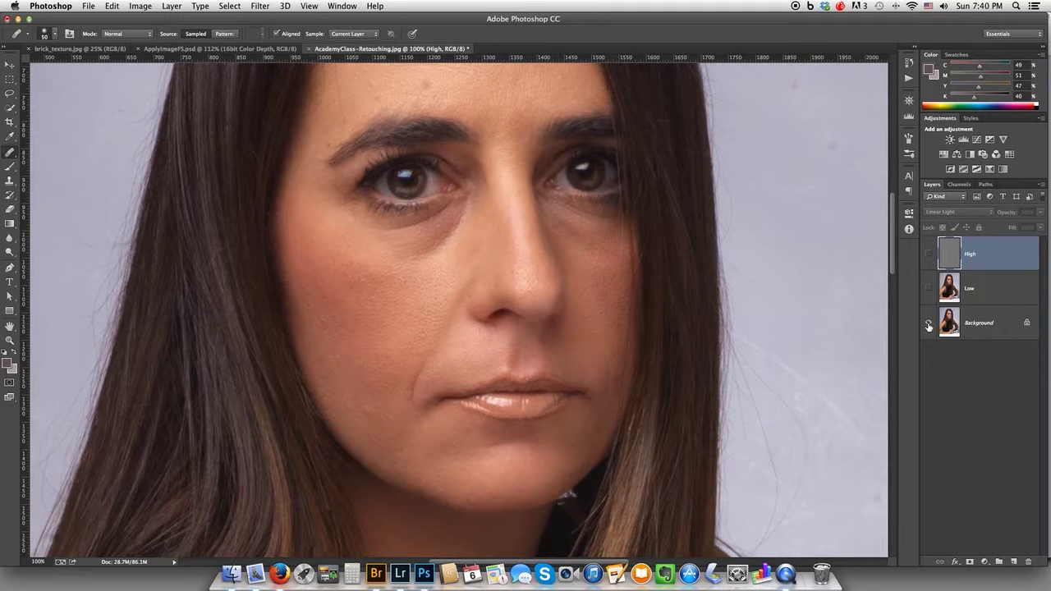
alt+click(929, 325)
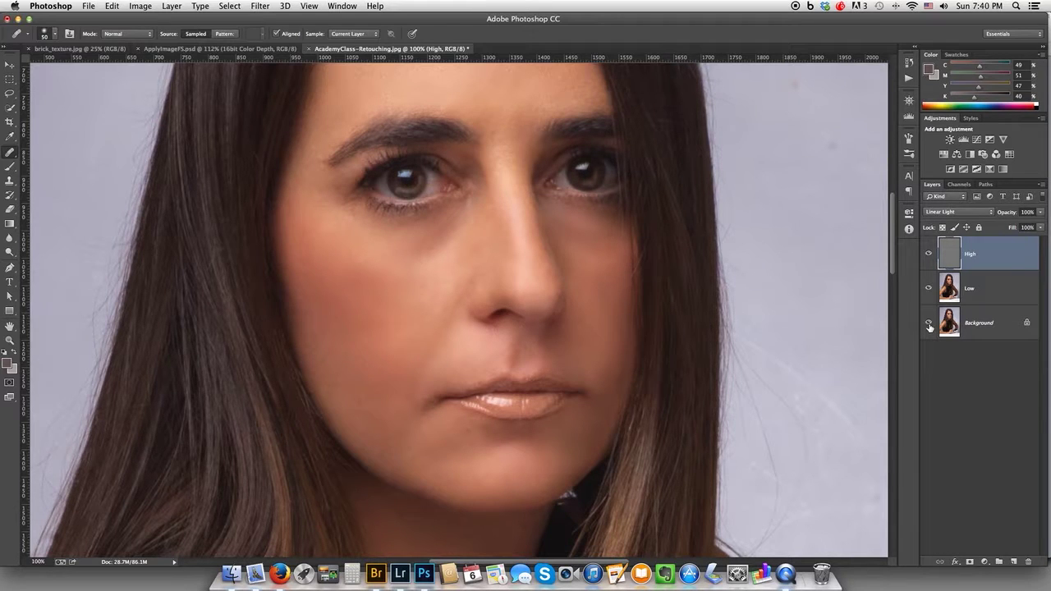
alt+click(928, 324)
alt+click(929, 325)
Heal the rough texture on the upper middle forehead and along the hairline on the woman's right side
drag(598, 277, 624, 346)
scroll(544, 284, up, 3)
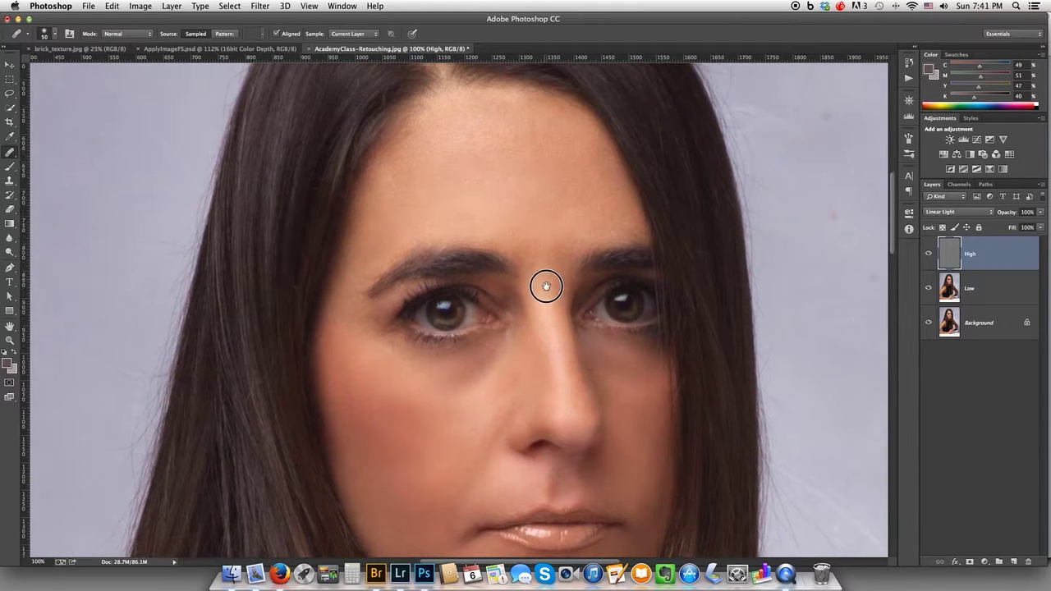
alt+click(483, 197)
mouse_move(488, 152)
mouse_down()
mouse_move(472, 146)
mouse_move(483, 140)
mouse_up()
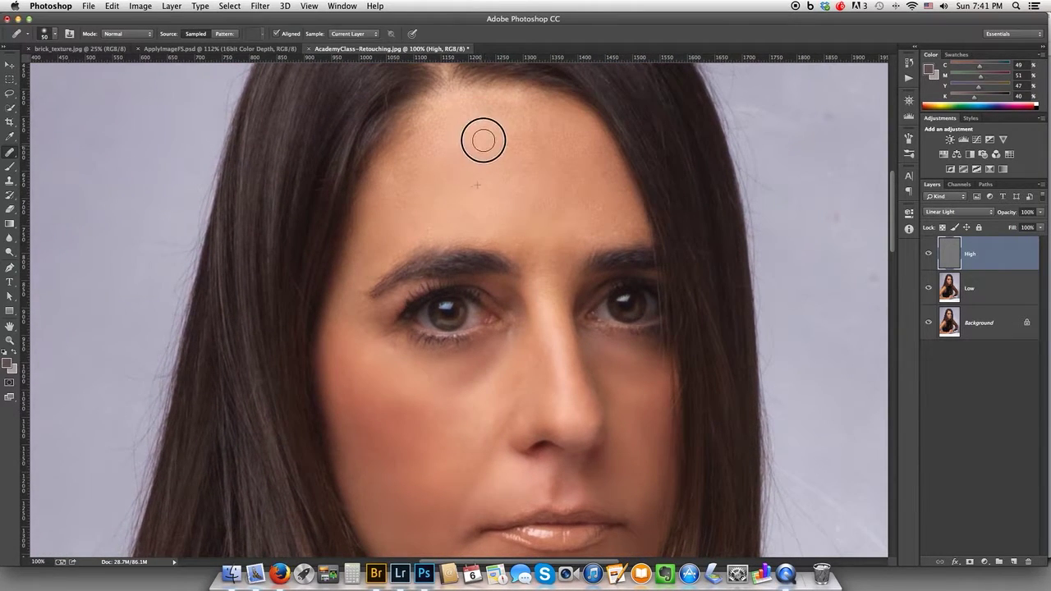
alt+click(442, 163)
click(396, 156)
alt+click(403, 176)
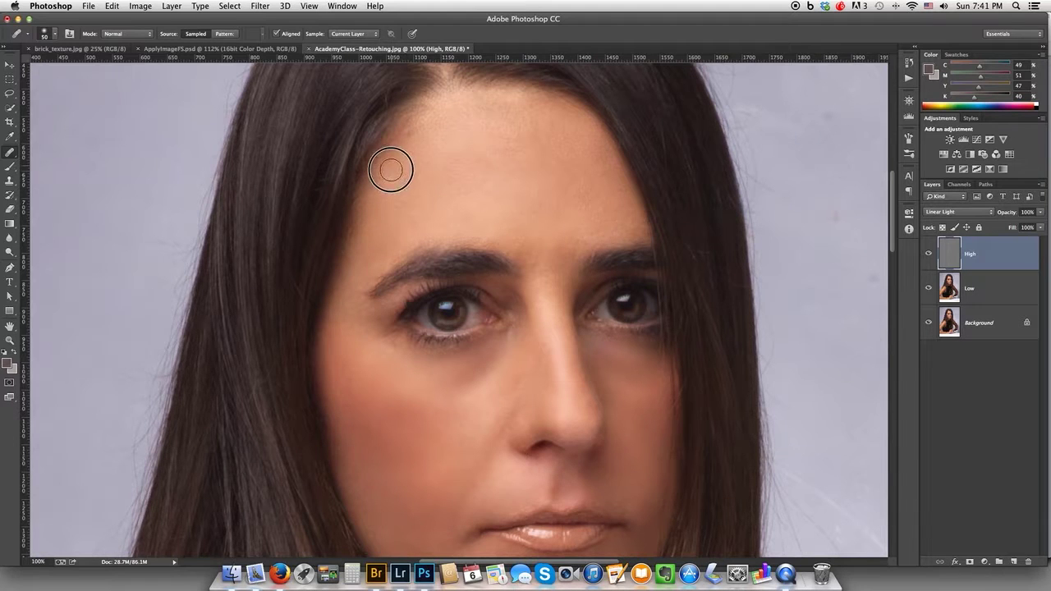
click(389, 169)
Heal the skin along the top of the forehead just below the central hairline
alt+click(420, 150)
mouse_move(427, 128)
mouse_down()
mouse_move(419, 122)
mouse_move(435, 113)
mouse_move(474, 116)
mouse_up()
alt+click(462, 138)
alt+click(460, 144)
alt+click(484, 143)
mouse_move(515, 150)
mouse_down()
mouse_move(531, 129)
mouse_move(508, 107)
mouse_move(533, 109)
mouse_up()
alt+click(516, 150)
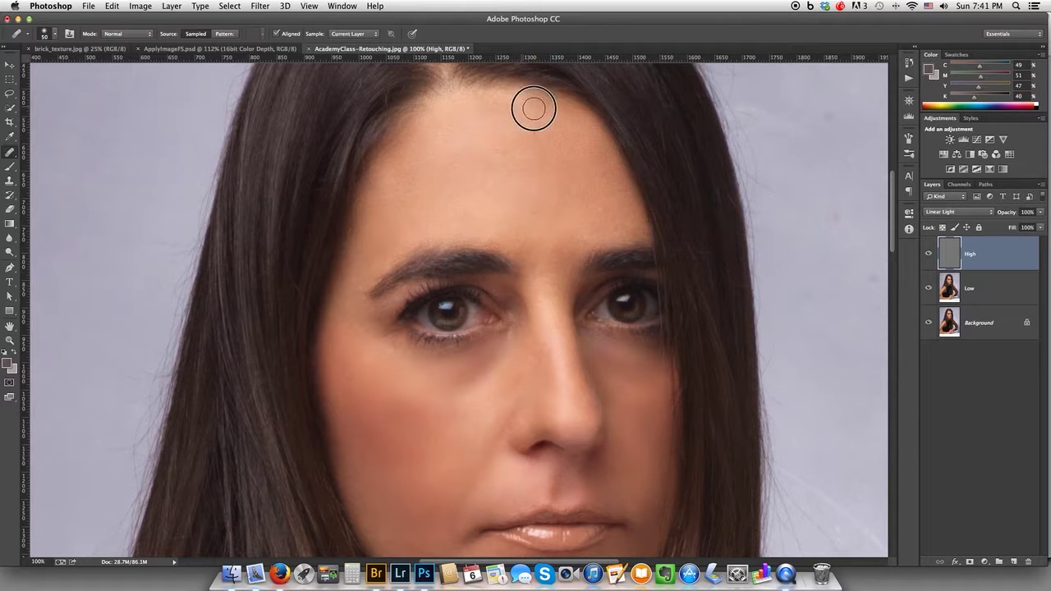
Heal the marks on the woman's left side of the forehead, following the hairline down toward the eyebrow
alt+click(551, 161)
mouse_move(574, 170)
mouse_down()
mouse_move(572, 181)
mouse_move(565, 145)
mouse_up()
alt+click(558, 166)
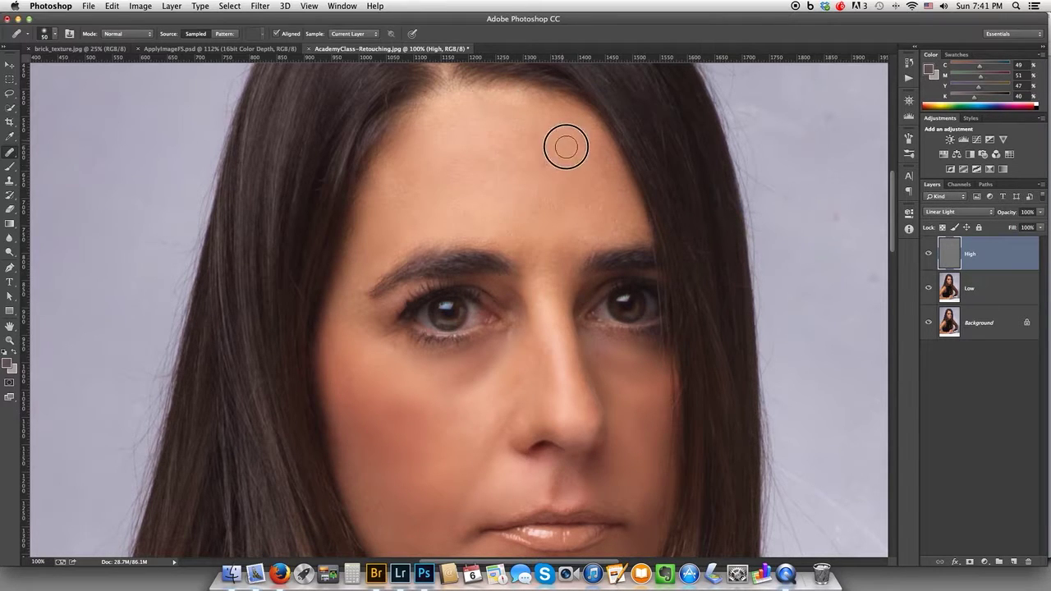
alt+click(565, 134)
click(592, 126)
alt+click(599, 152)
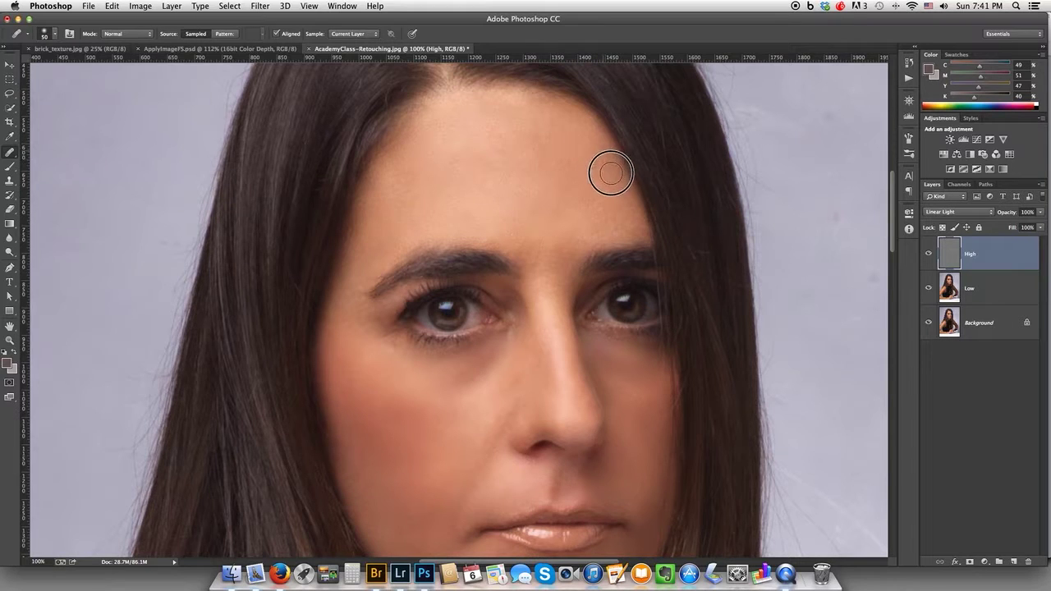
click(617, 180)
alt+click(593, 159)
mouse_move(614, 189)
mouse_down()
mouse_move(580, 218)
mouse_move(587, 202)
mouse_move(592, 235)
mouse_move(619, 227)
mouse_move(584, 212)
mouse_move(618, 217)
mouse_move(635, 203)
mouse_move(623, 179)
mouse_up()
alt+click(587, 202)
alt+click(619, 218)
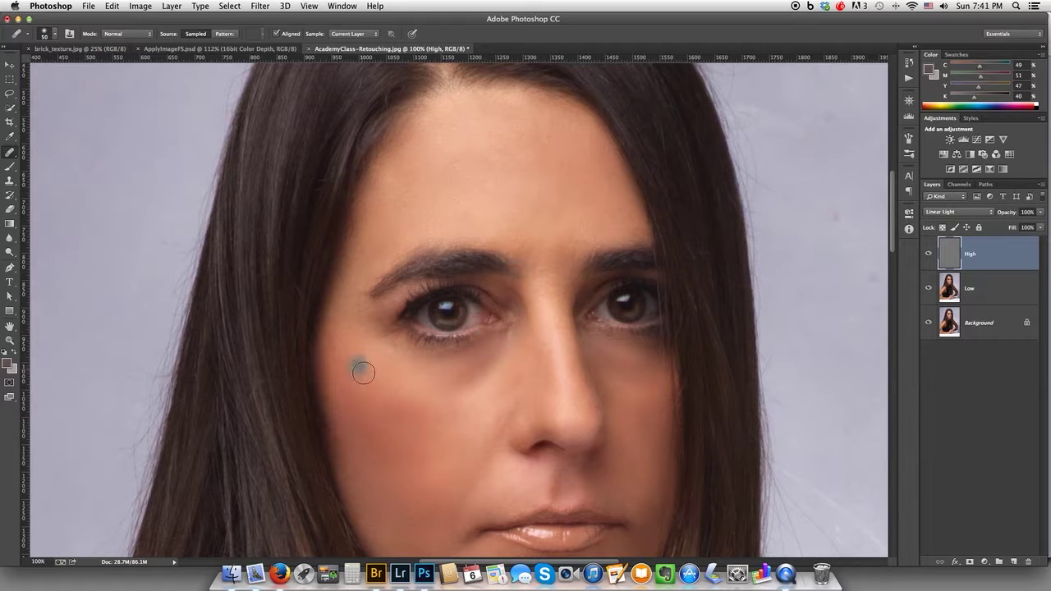
Heal the skin beside the outer corner of the woman's right eye and on the upper outer cheek
alt+click(338, 373)
click(352, 304)
click(383, 394)
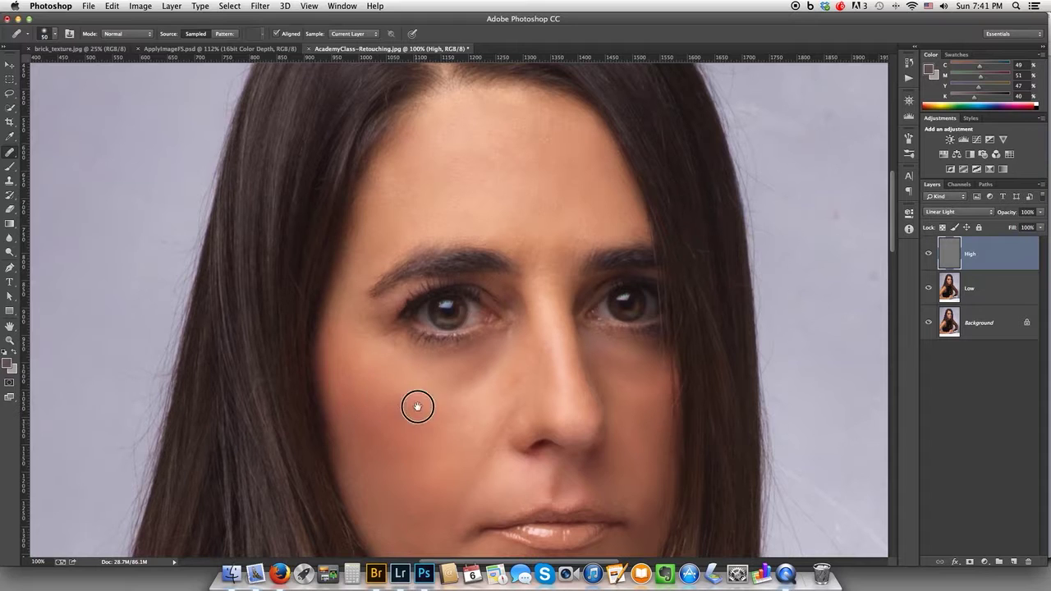
Heal the thin vertical line on the woman's right upper arm and the creases at the front of the shoulder
drag(417, 406, 509, 225)
drag(431, 345, 468, 294)
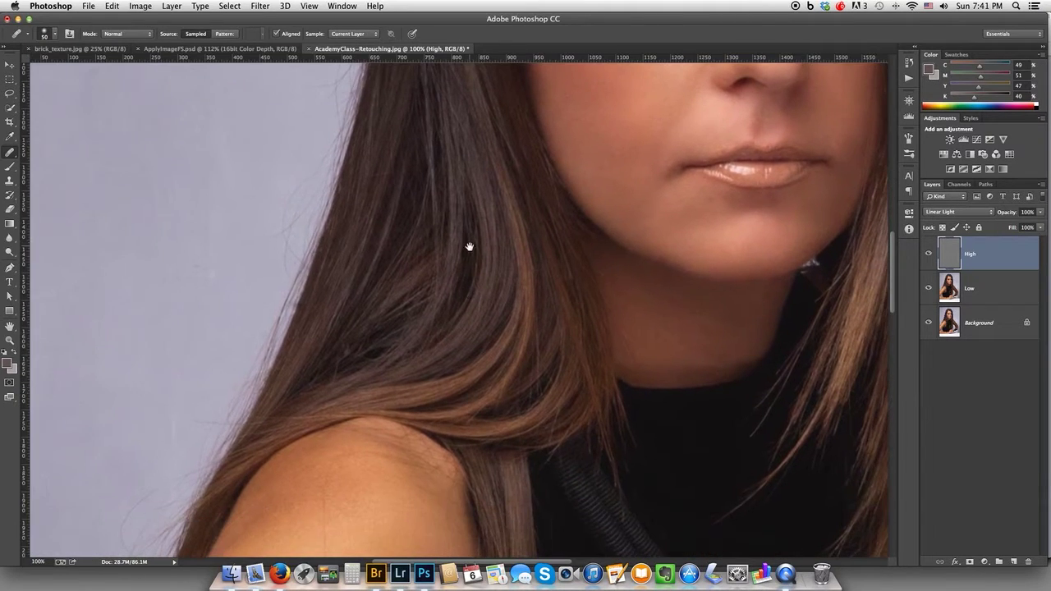
drag(405, 406, 456, 243)
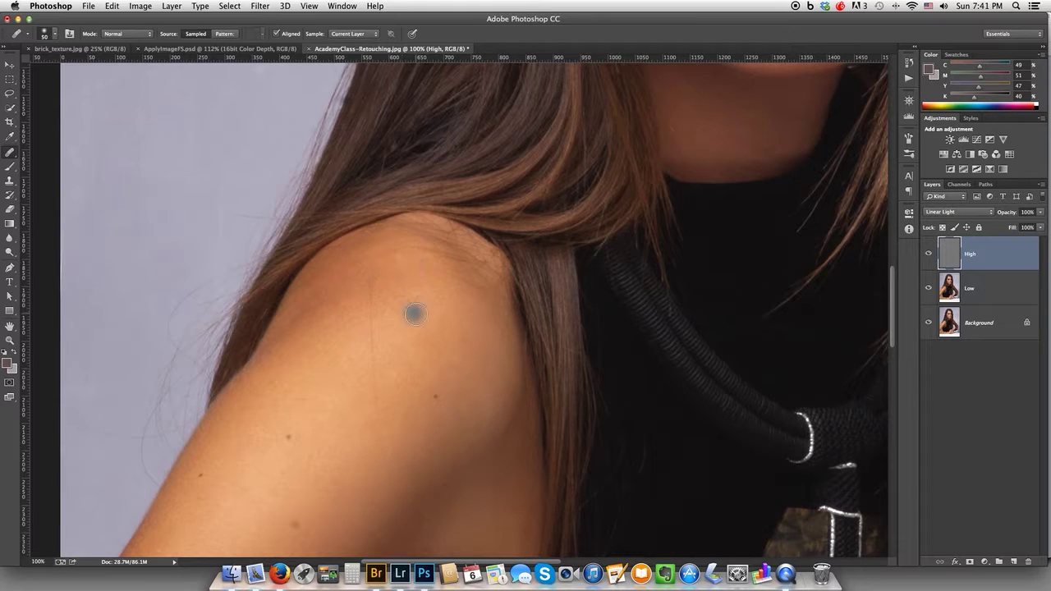
alt+click(392, 399)
drag(376, 406, 374, 357)
click(491, 307)
alt+click(492, 283)
click(467, 271)
alt+click(478, 271)
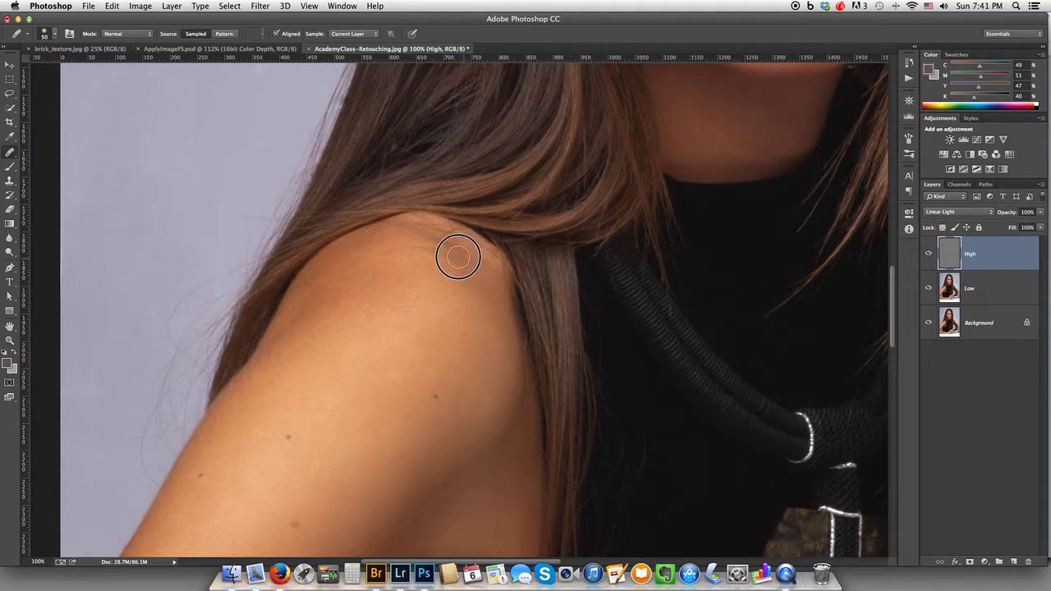
Heal the uneven skin texture across the top and outer side of the woman's right shoulder
click(394, 253)
click(422, 269)
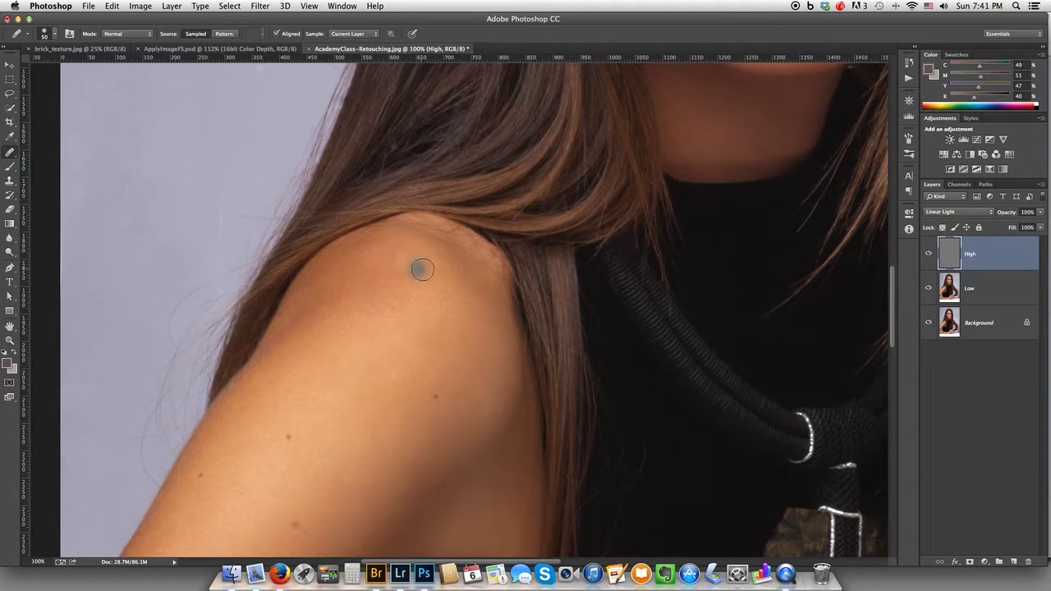
click(399, 255)
click(368, 280)
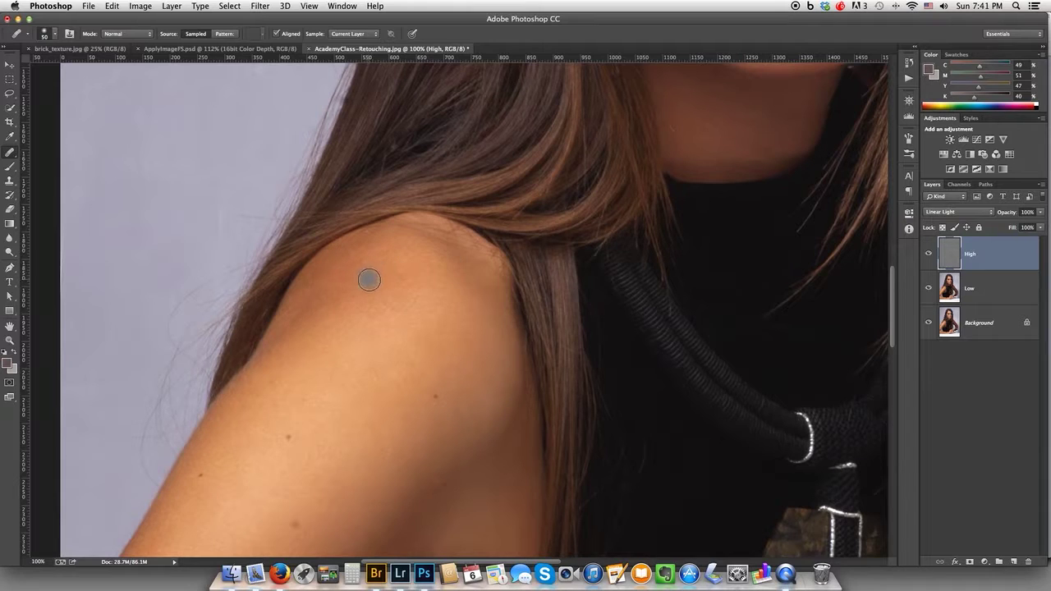
click(284, 319)
click(328, 301)
click(384, 253)
drag(367, 244, 333, 254)
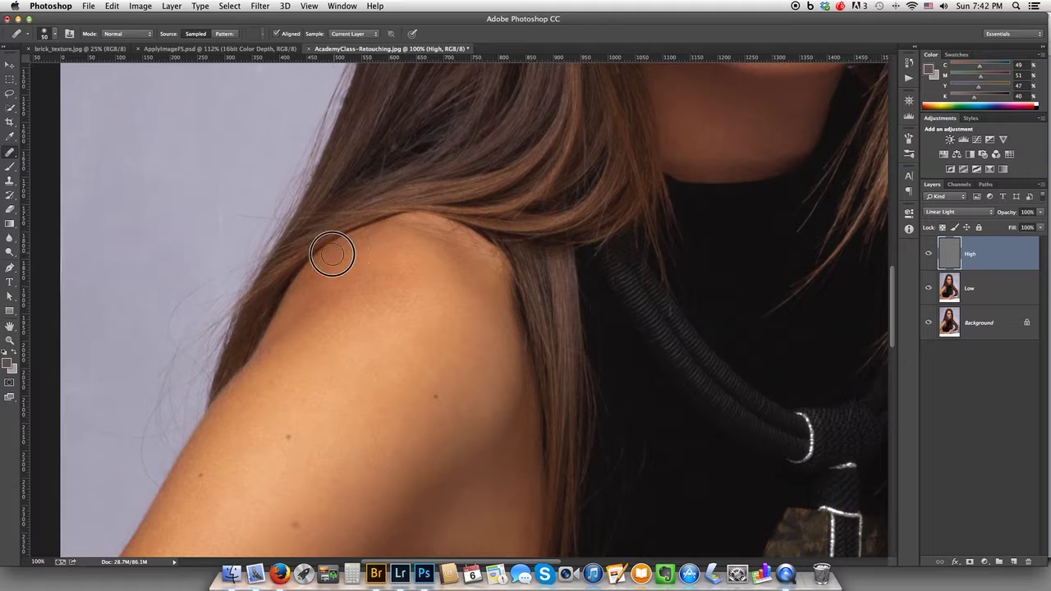
Heal the marks along the upper edge of the woman's right shoulder where it meets the hair
alt+click(390, 258)
click(389, 231)
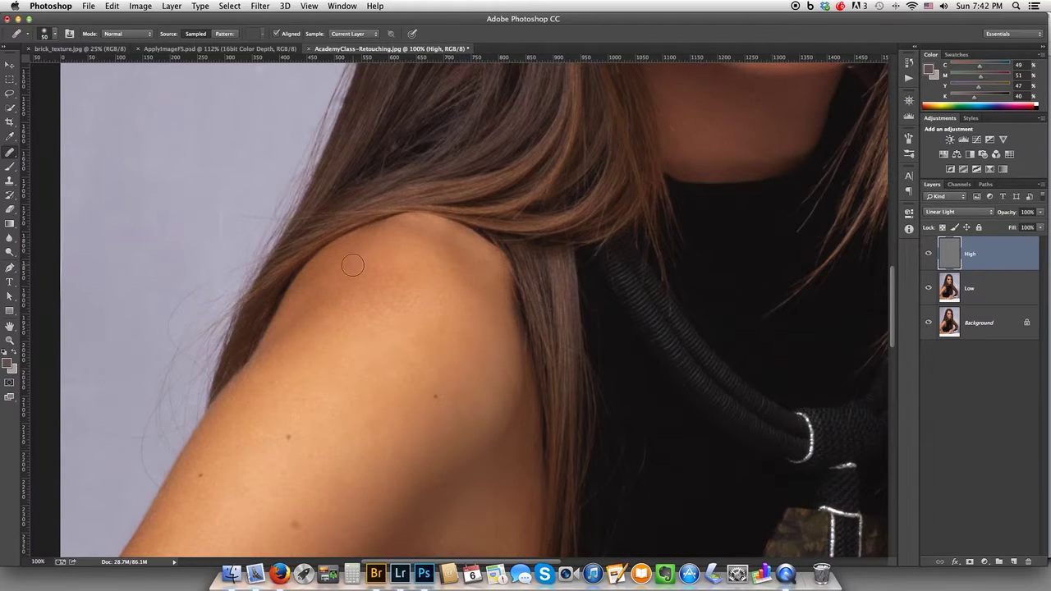
drag(433, 234, 453, 236)
Heal the mole on the inner part of the woman's right upper arm and the faint mark near the armpit
click(420, 400)
click(460, 367)
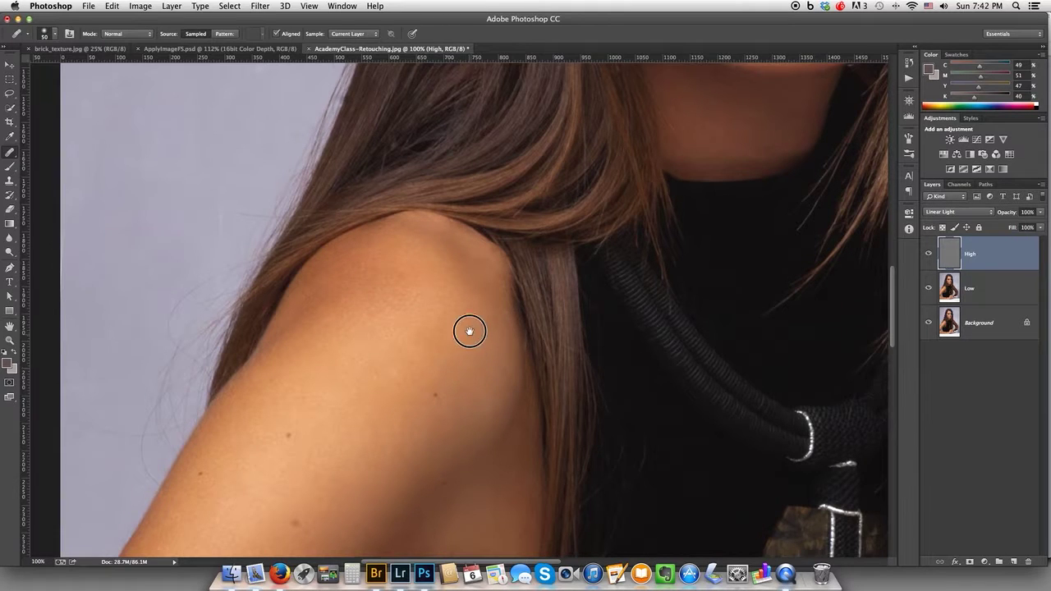
drag(469, 331, 463, 269)
alt+click(451, 302)
click(439, 326)
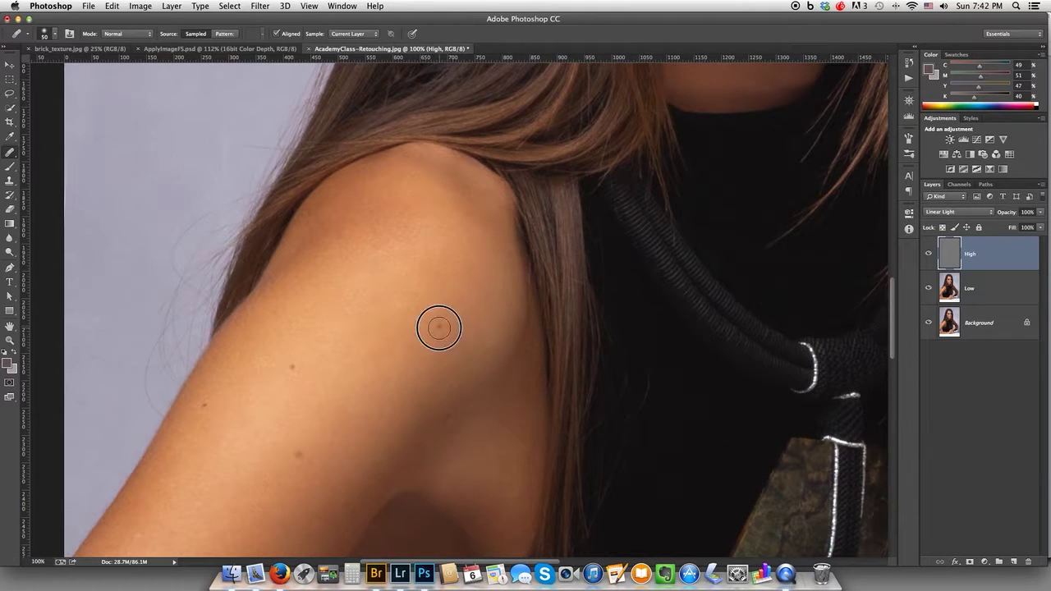
click(463, 414)
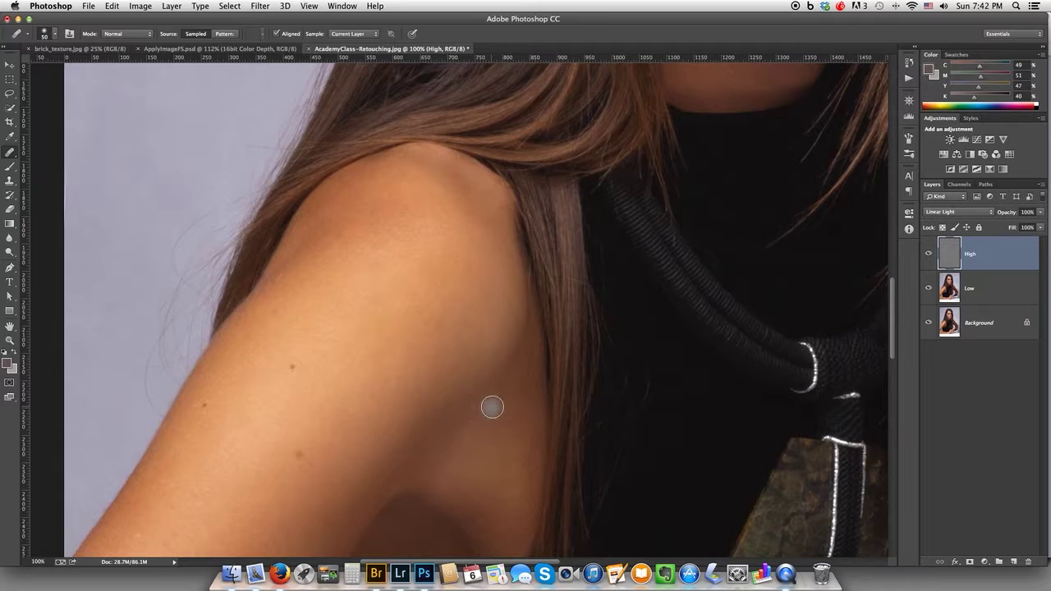
Heal the marks on the inner side of the woman's right upper arm, along the edge beside the hair
drag(501, 399, 491, 400)
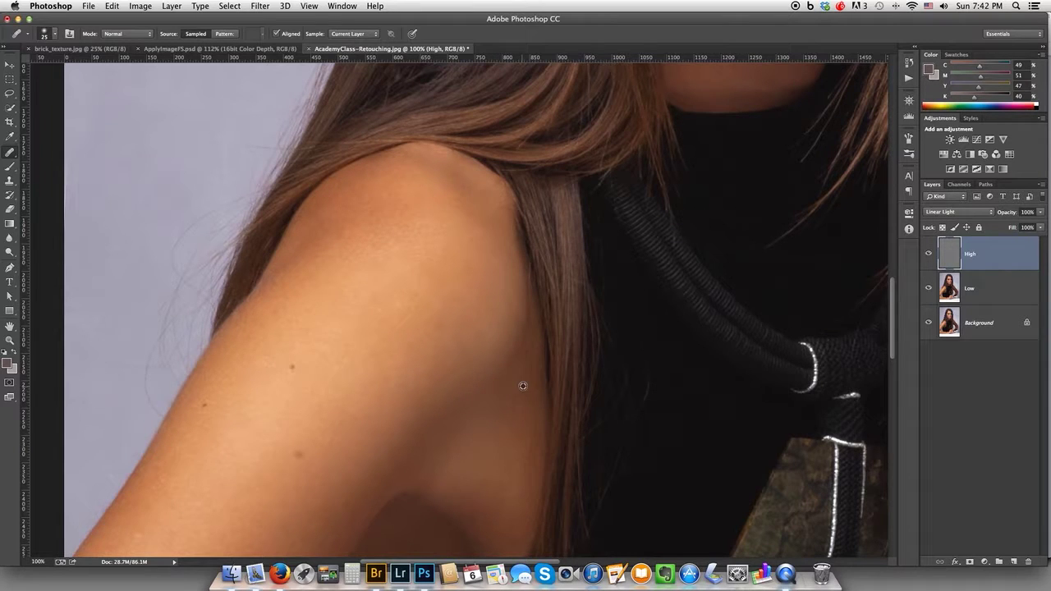
alt+click(526, 337)
click(527, 352)
click(528, 345)
click(531, 311)
click(529, 328)
click(529, 300)
Heal the dark moles on the outer and middle part of the woman's right upper arm
click(206, 404)
drag(317, 365, 414, 269)
alt+click(366, 257)
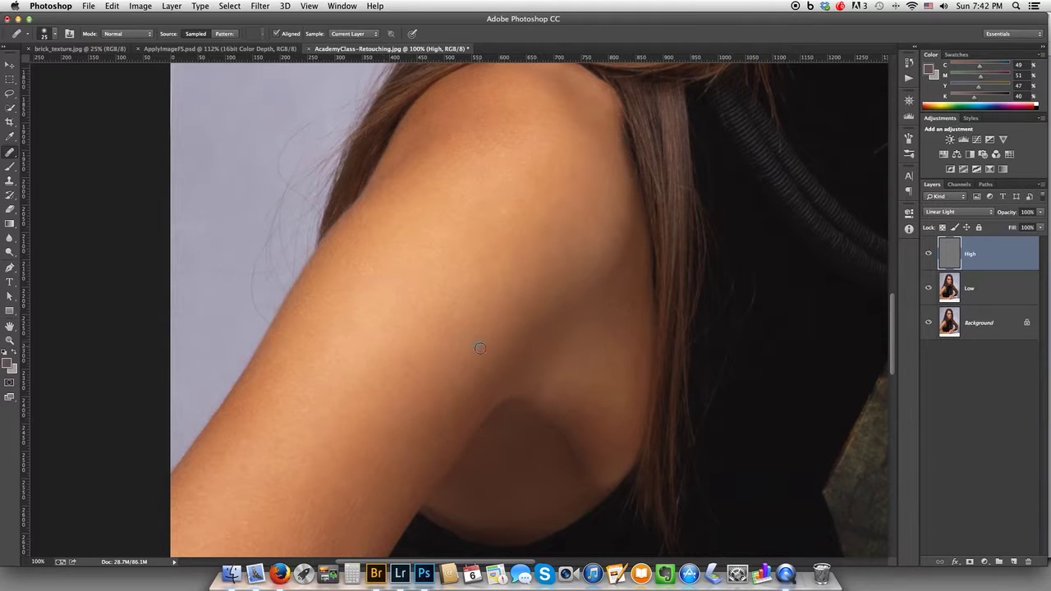
drag(482, 334, 485, 320)
drag(449, 330, 509, 195)
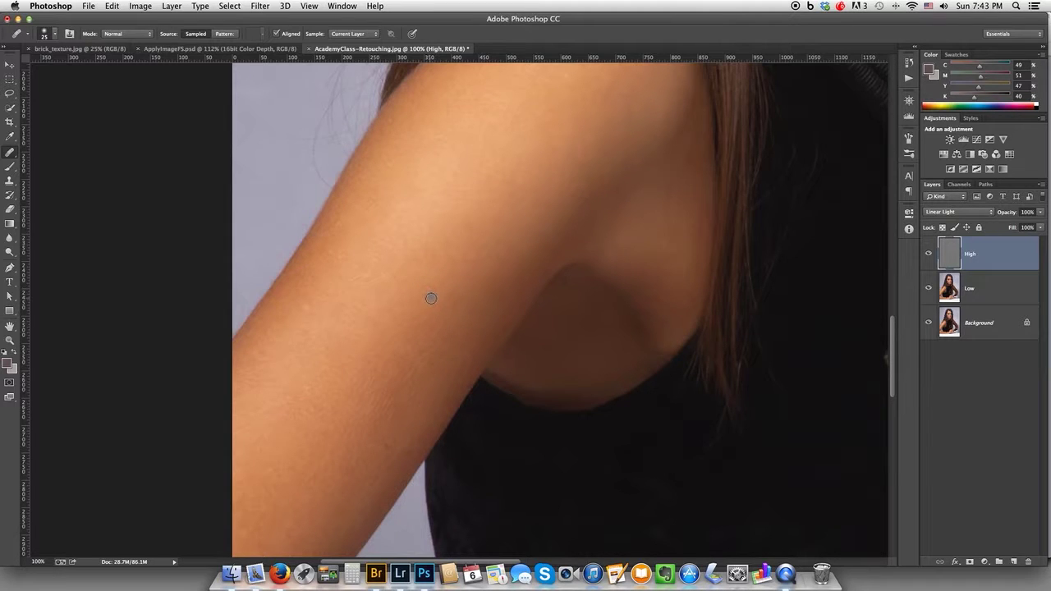
Heal the small blemishes on the inner half of the right upper arm, below the armpit level
drag(442, 318, 446, 319)
alt+click(484, 326)
click(446, 353)
drag(414, 373, 453, 281)
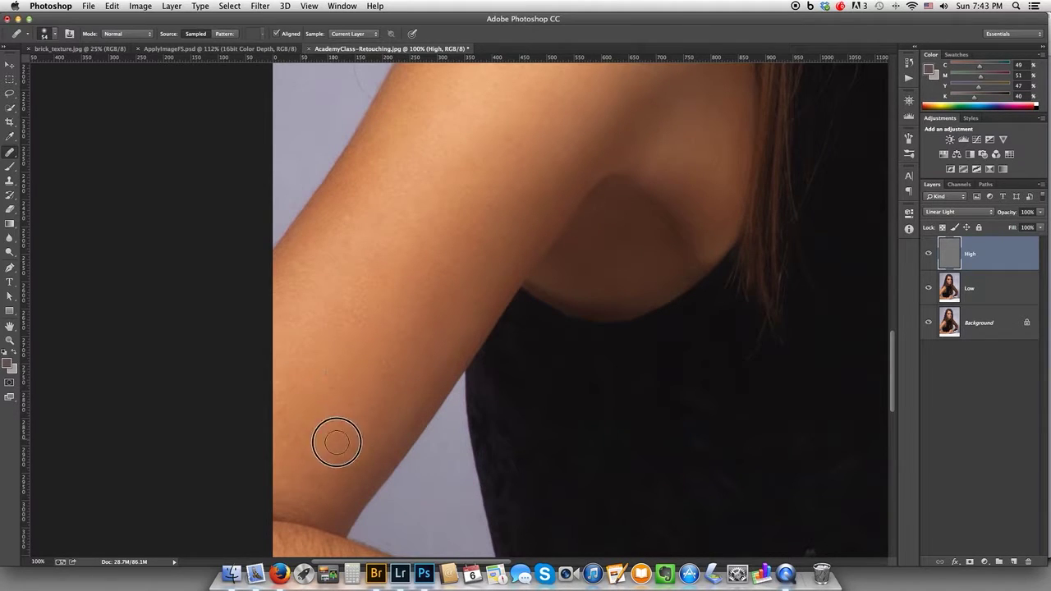
Heal the rough skin texture just above the right elbow and along the outer edge of the upper arm
alt+click(408, 404)
click(367, 445)
alt+click(388, 414)
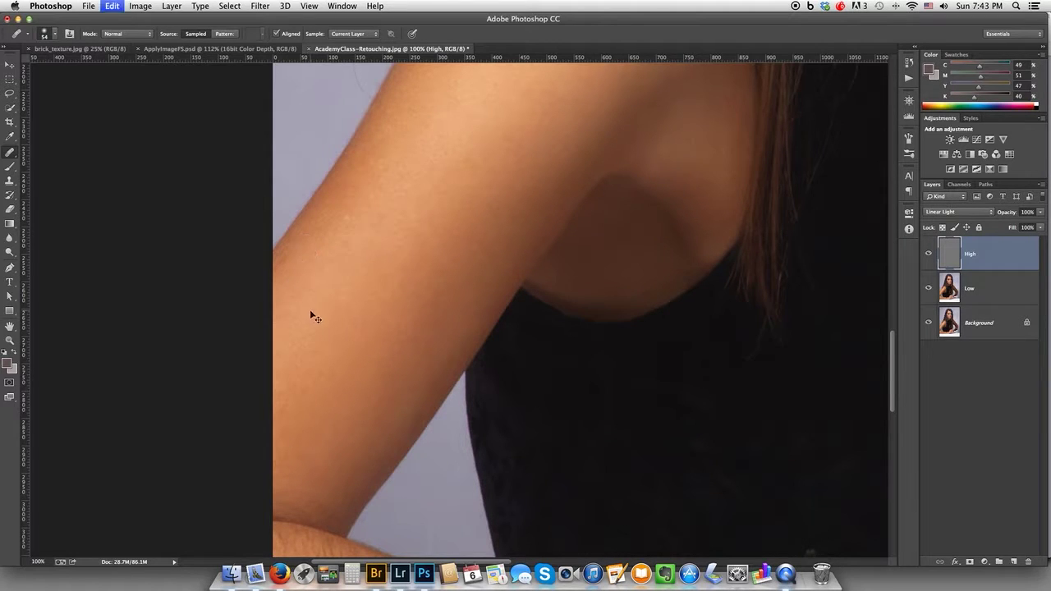
click(317, 269)
alt+click(347, 238)
click(345, 222)
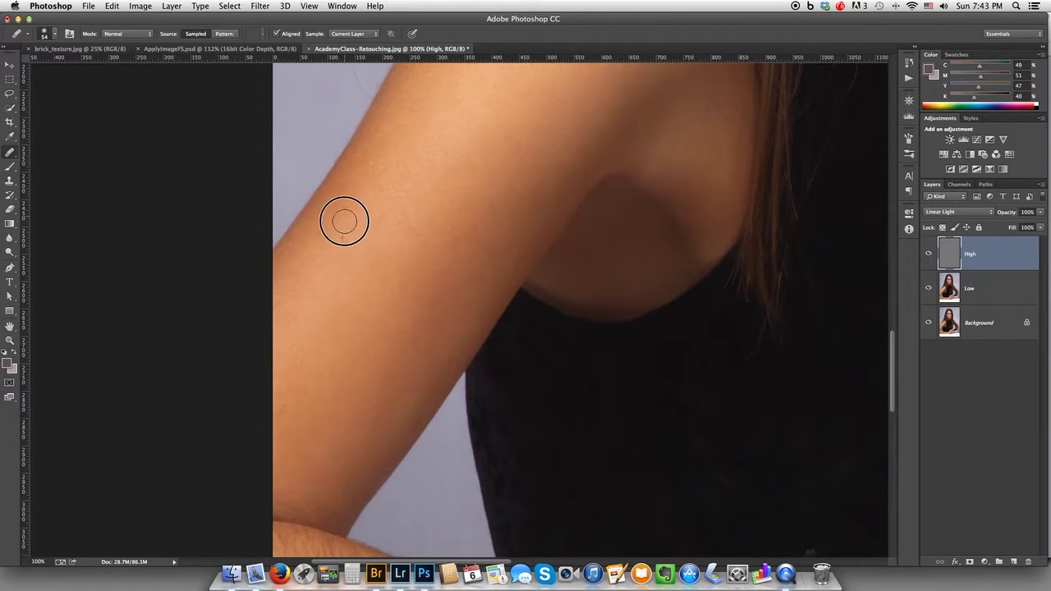
Heal the remaining uneven texture down the outer and middle part of the arm toward the elbow
alt+click(304, 291)
mouse_move(301, 261)
mouse_down()
mouse_move(281, 274)
mouse_move(300, 271)
mouse_up()
click(359, 286)
click(351, 380)
drag(348, 410, 364, 256)
alt+click(327, 347)
click(293, 350)
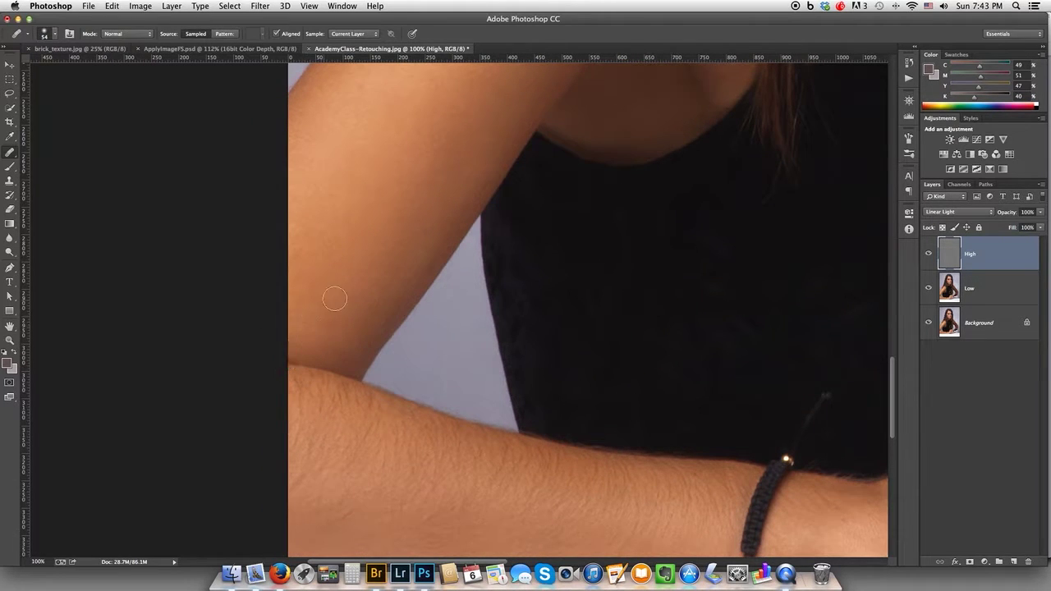
Heal the skin texture on the lower half of the forearm beside the bracelet charm
scroll(441, 431, down, 5)
scroll(442, 431, right, 4)
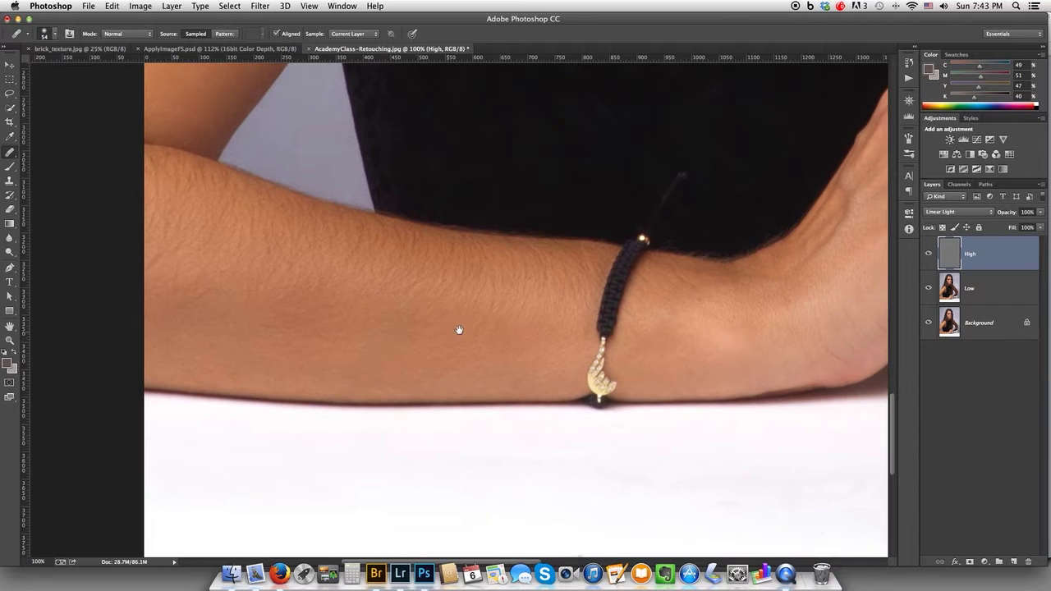
drag(502, 344, 504, 349)
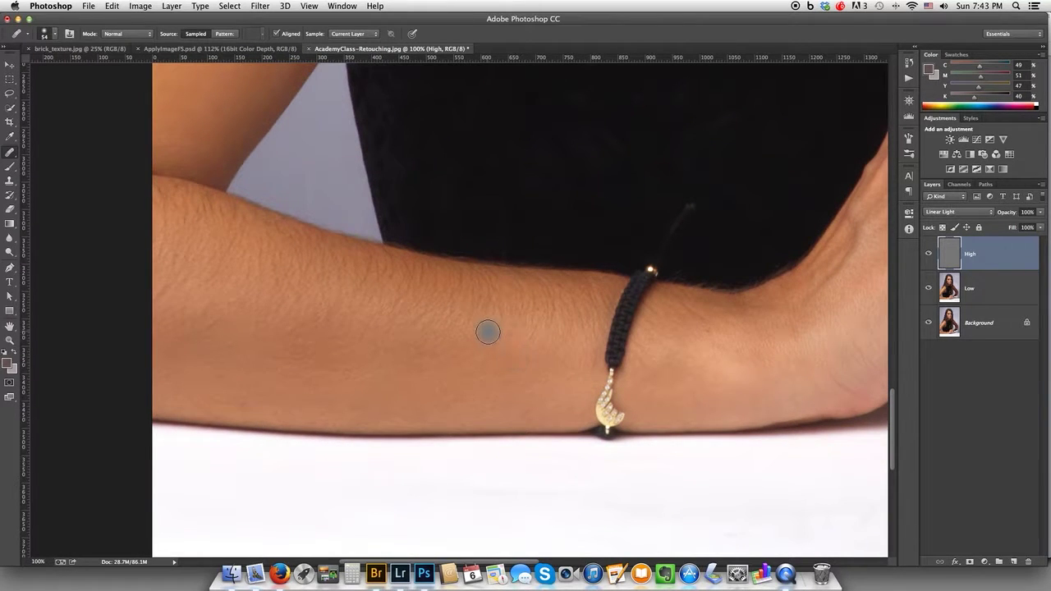
alt+click(563, 374)
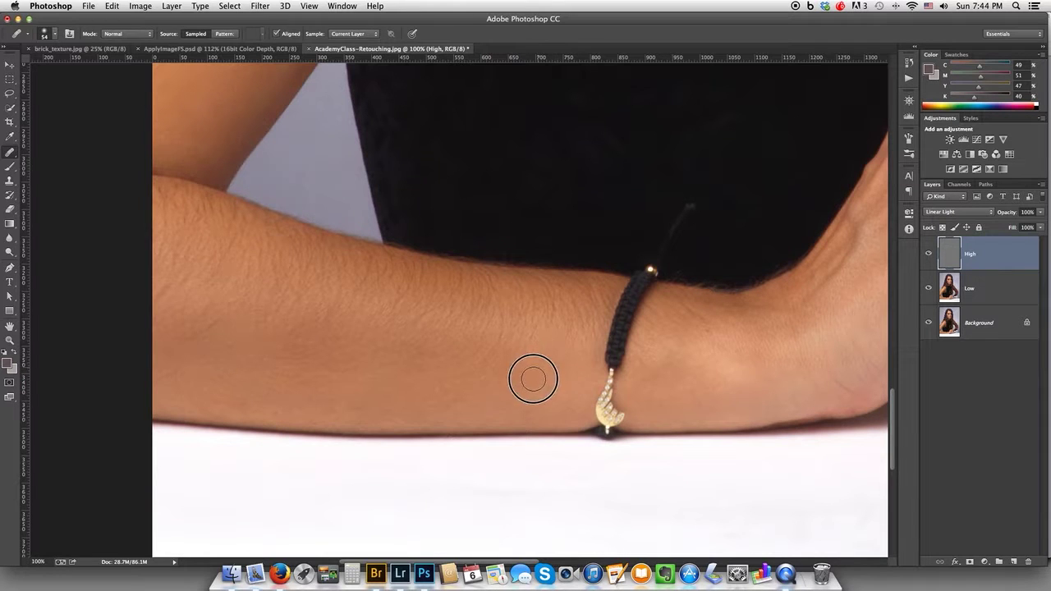
mouse_move(526, 372)
mouse_down()
mouse_move(490, 385)
mouse_move(508, 388)
mouse_move(485, 366)
mouse_move(455, 368)
mouse_move(525, 380)
mouse_move(455, 387)
mouse_up()
alt+click(545, 381)
alt+click(527, 380)
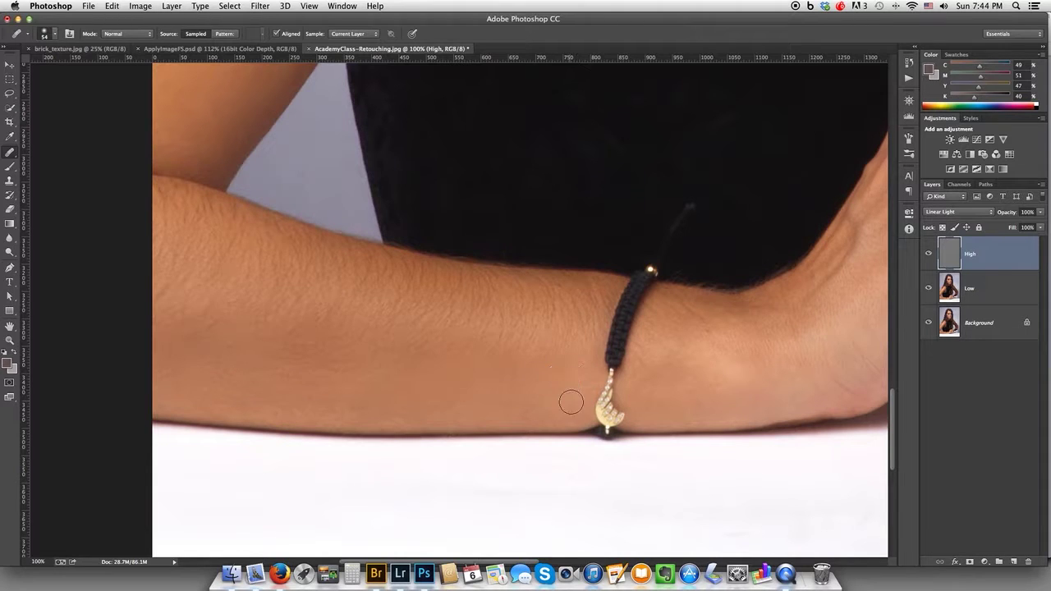
Heal the spots along the middle of the forearm's lower edge, above the white table
click(410, 392)
drag(410, 419, 447, 416)
click(354, 399)
click(318, 396)
click(343, 378)
click(308, 386)
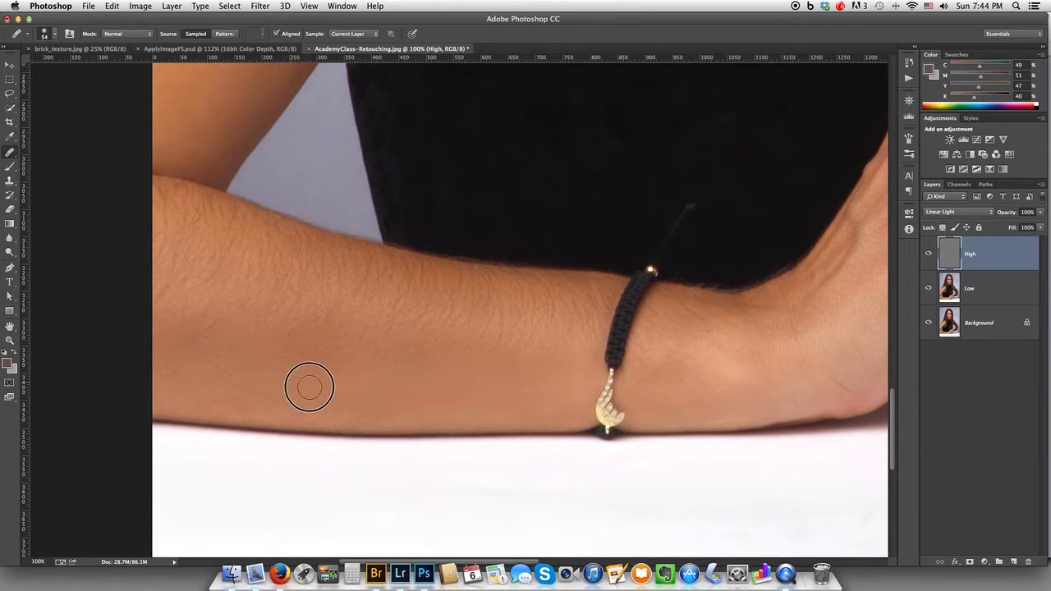
Heal the blemishes on the lower part of the forearm toward the elbow end
click(294, 399)
click(250, 400)
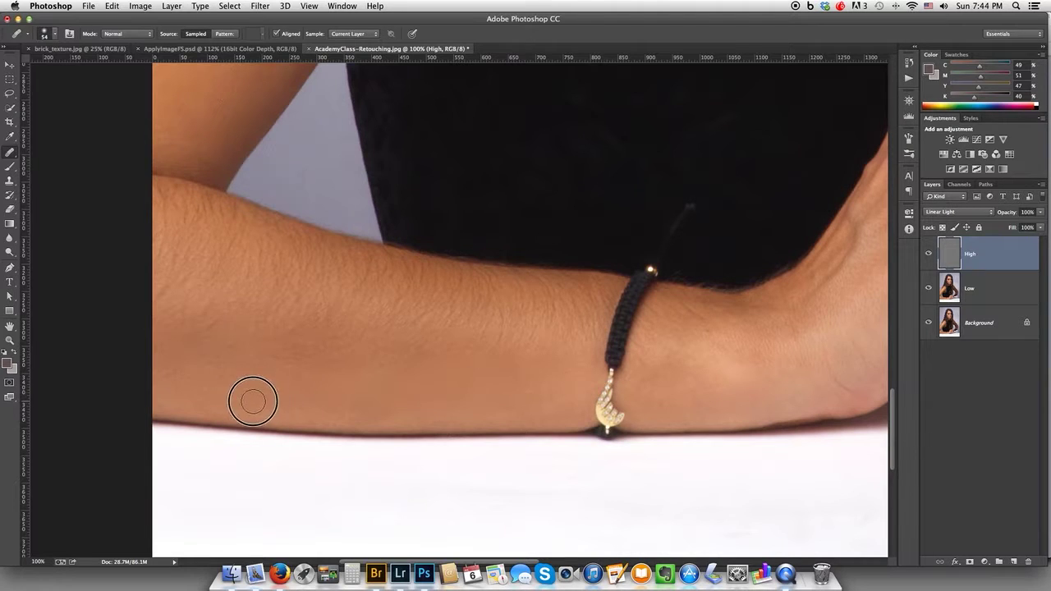
click(276, 388)
click(237, 389)
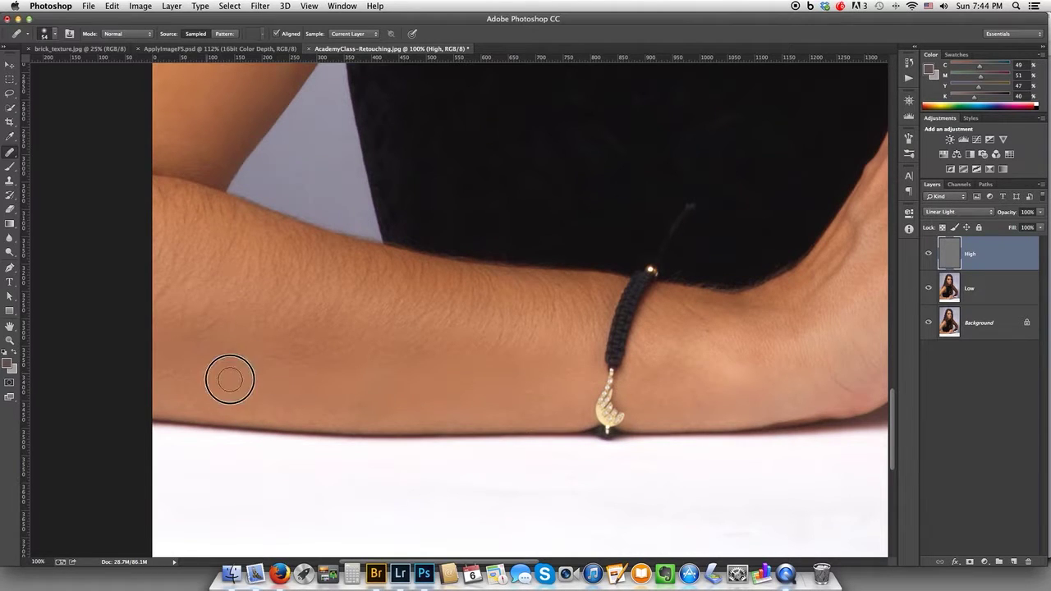
click(227, 402)
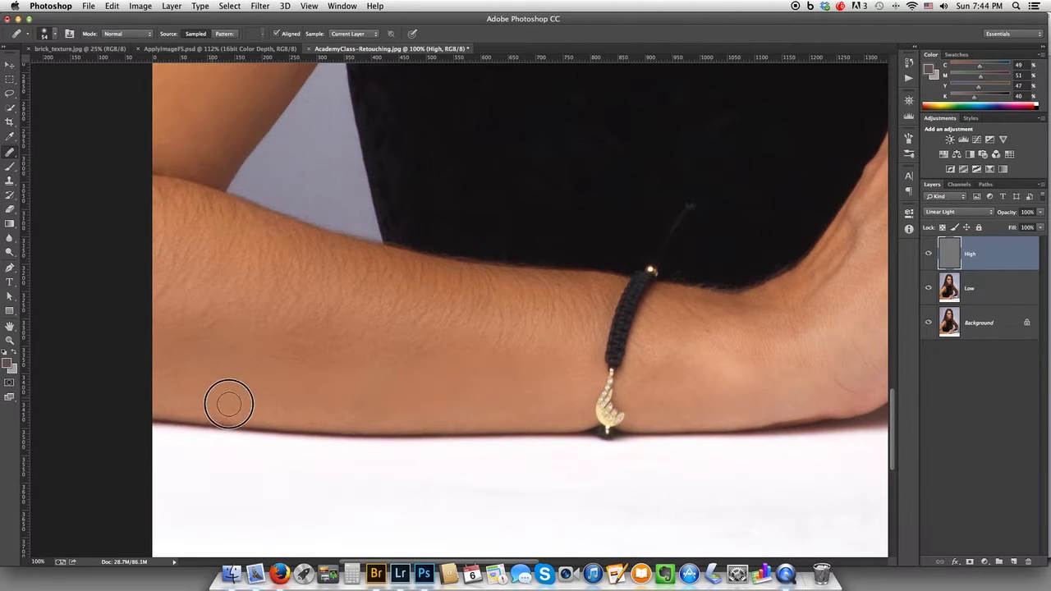
click(175, 392)
click(210, 377)
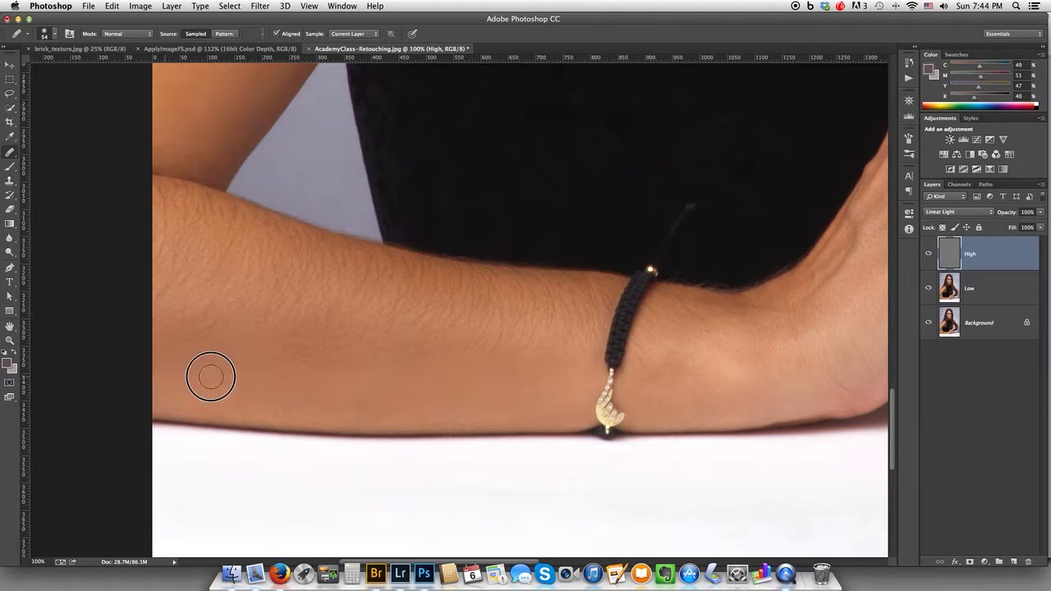
Heal the fine hairs and texture along the middle of the forearm, from the elbow end to the bracelet
click(201, 359)
click(247, 360)
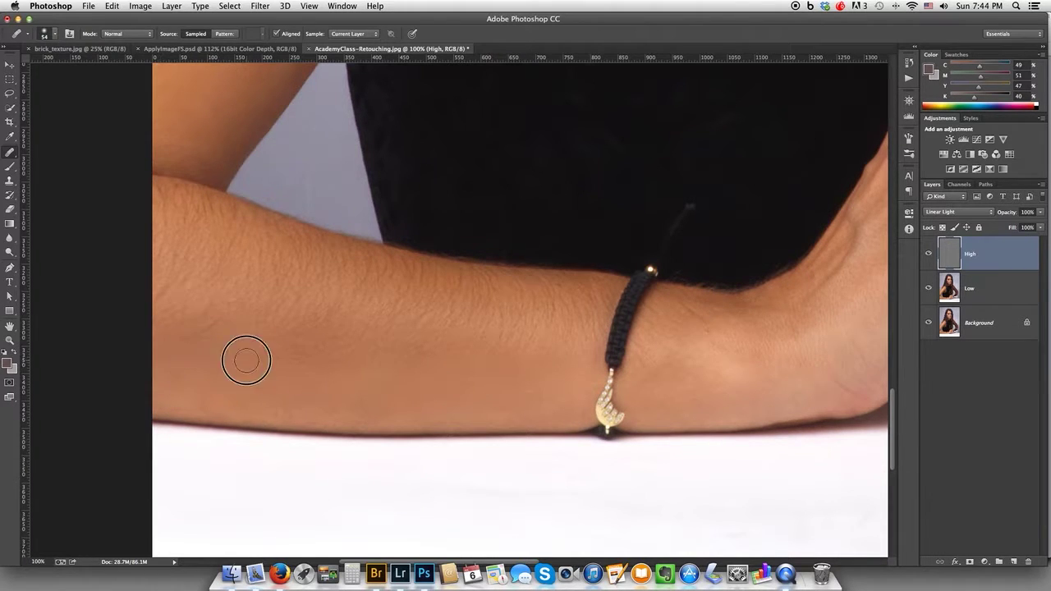
click(340, 361)
click(435, 362)
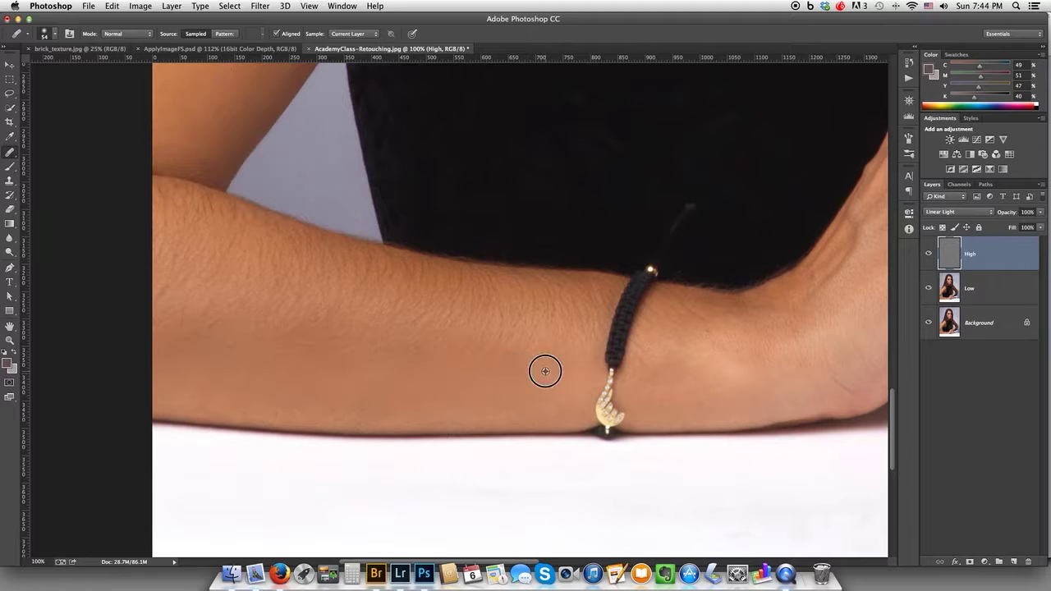
drag(572, 359, 369, 355)
alt+click(526, 364)
mouse_move(459, 351)
mouse_down()
mouse_move(330, 346)
mouse_move(310, 356)
mouse_move(348, 361)
mouse_move(312, 348)
mouse_move(216, 348)
mouse_move(233, 359)
mouse_move(162, 316)
mouse_move(455, 332)
mouse_up()
alt+click(348, 361)
Heal the lower boundary of the arm hair across the whole length of the forearm
click(551, 335)
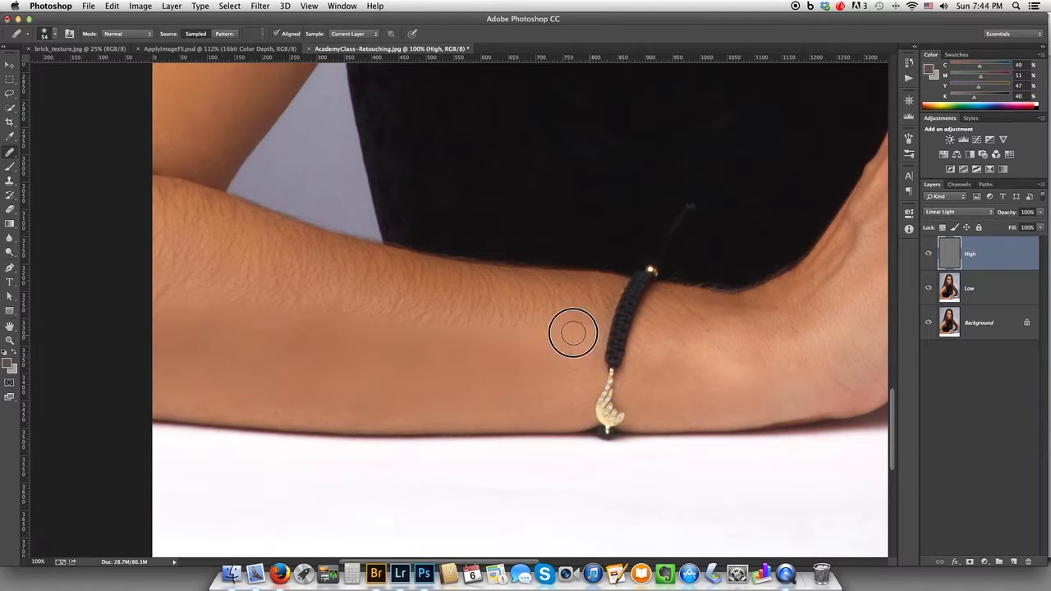
click(467, 320)
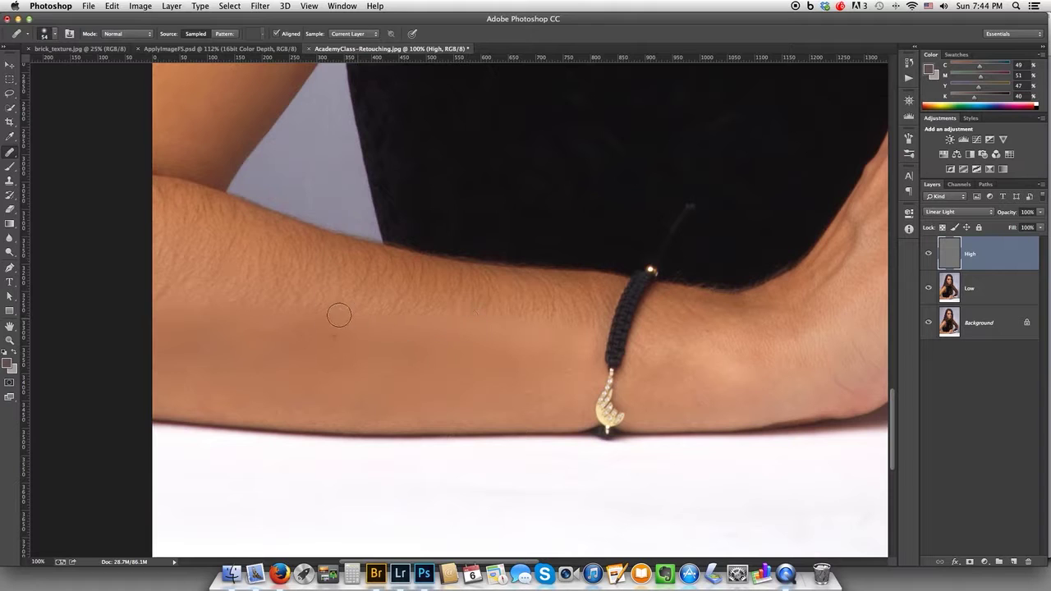
click(339, 312)
click(333, 330)
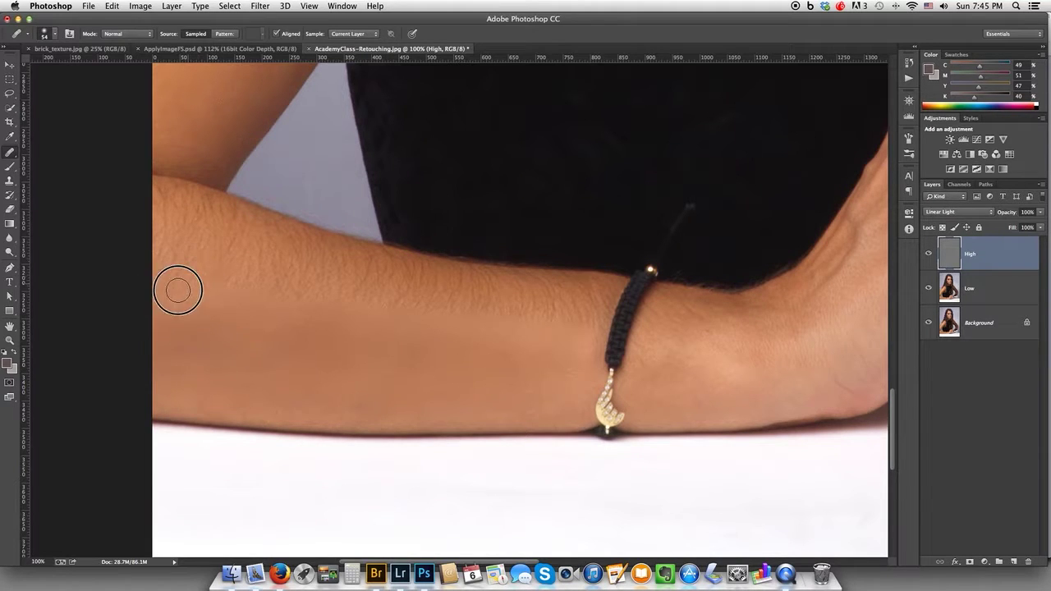
alt+click(209, 297)
mouse_move(234, 292)
mouse_down()
mouse_move(492, 313)
mouse_move(549, 321)
mouse_up()
Heal the arm hair next to the bracelet and along the upper middle of the forearm
key(bracketleft)
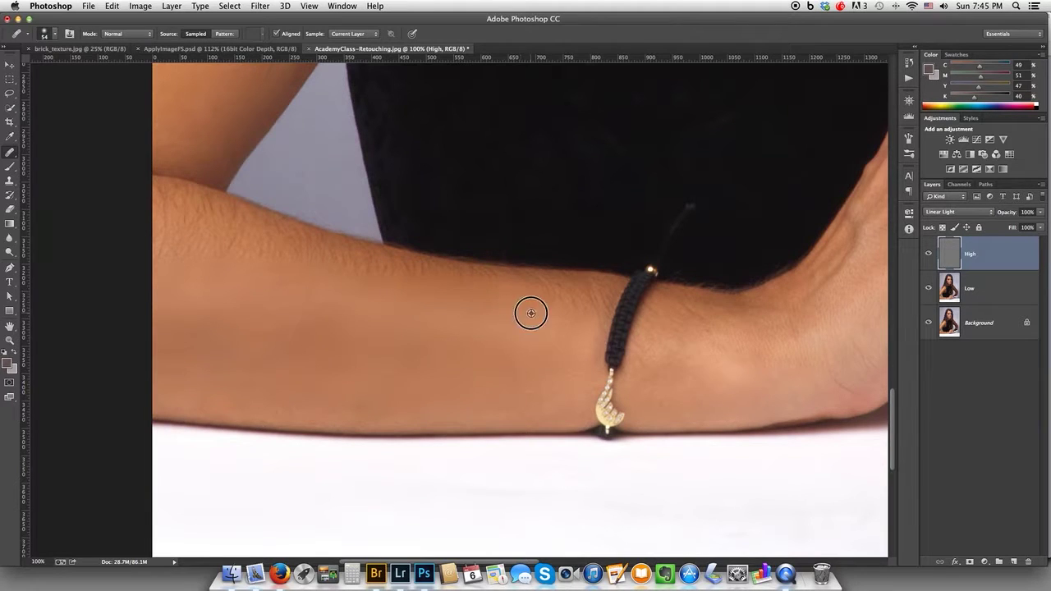
click(589, 304)
click(591, 325)
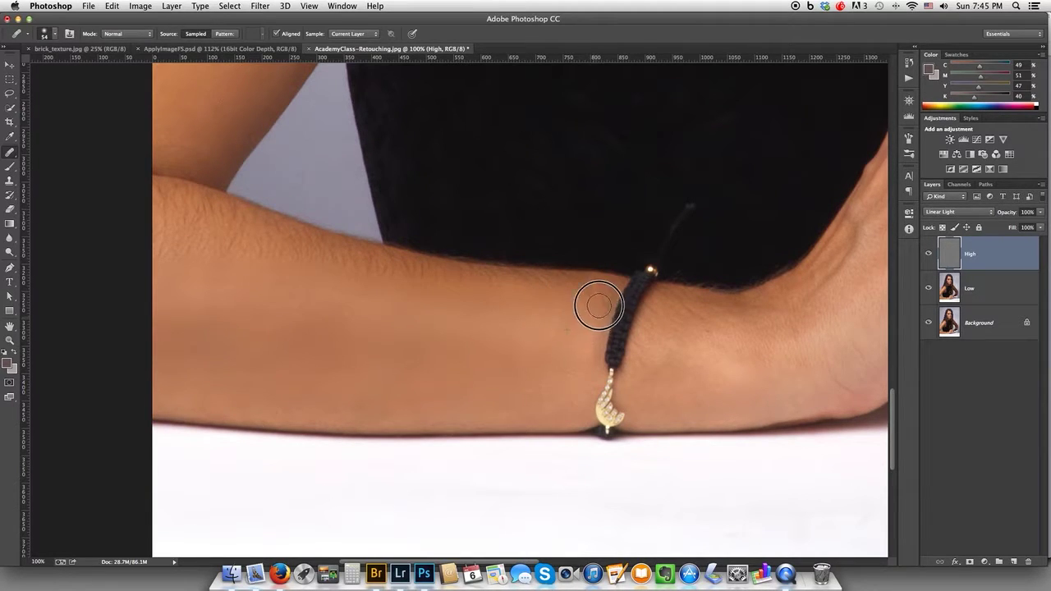
click(597, 299)
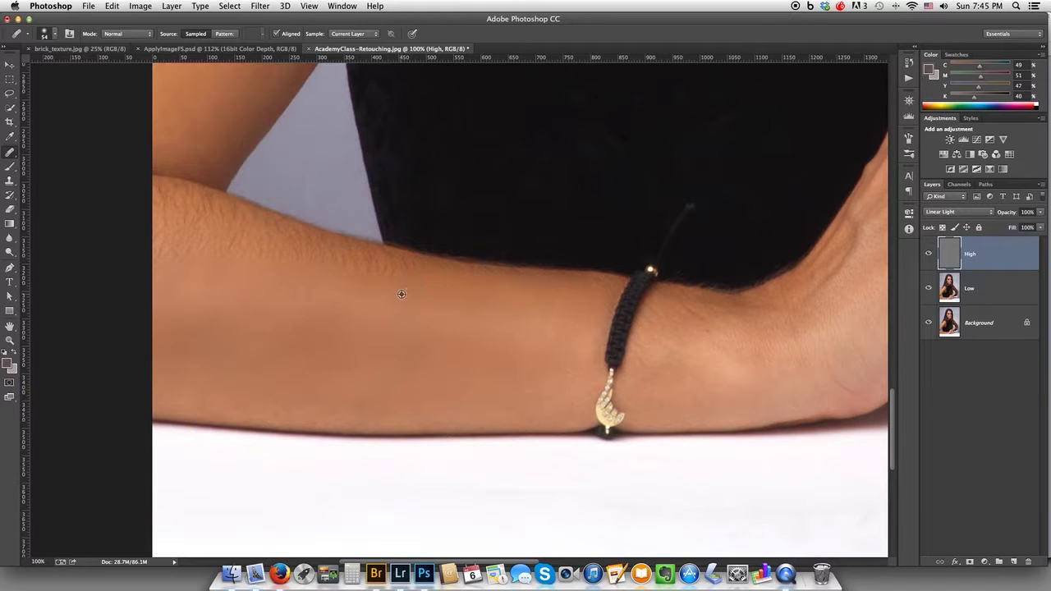
mouse_move(409, 278)
mouse_down()
mouse_move(361, 264)
mouse_move(386, 270)
mouse_up()
alt+click(366, 298)
drag(310, 284, 311, 287)
Heal the arm hair on the upper part of the forearm at the elbow end
click(161, 241)
alt+click(185, 258)
drag(179, 232, 216, 240)
click(199, 216)
click(228, 251)
drag(187, 200, 181, 198)
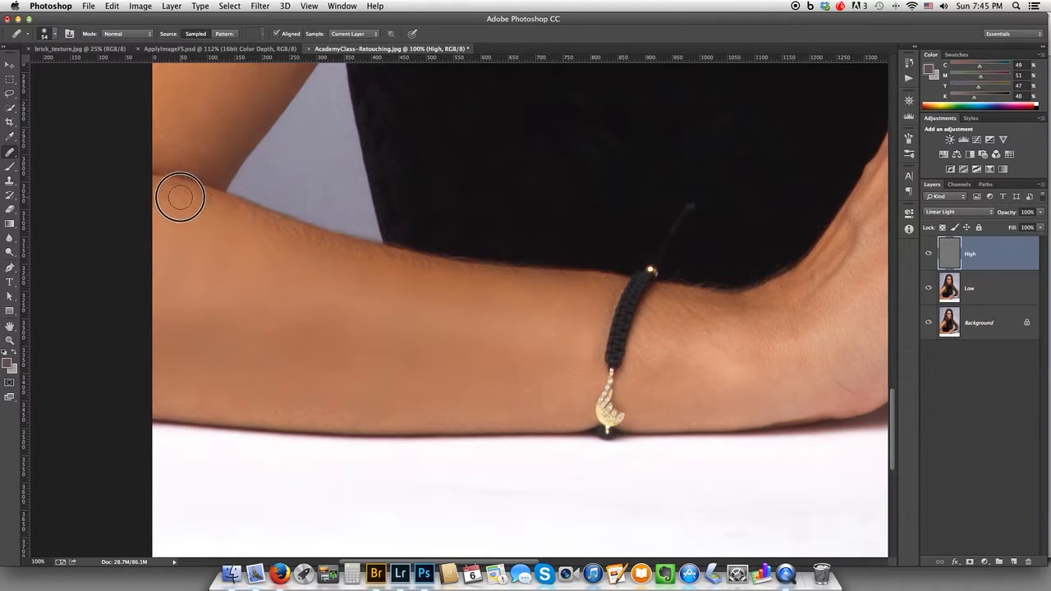
alt+click(206, 246)
click(182, 224)
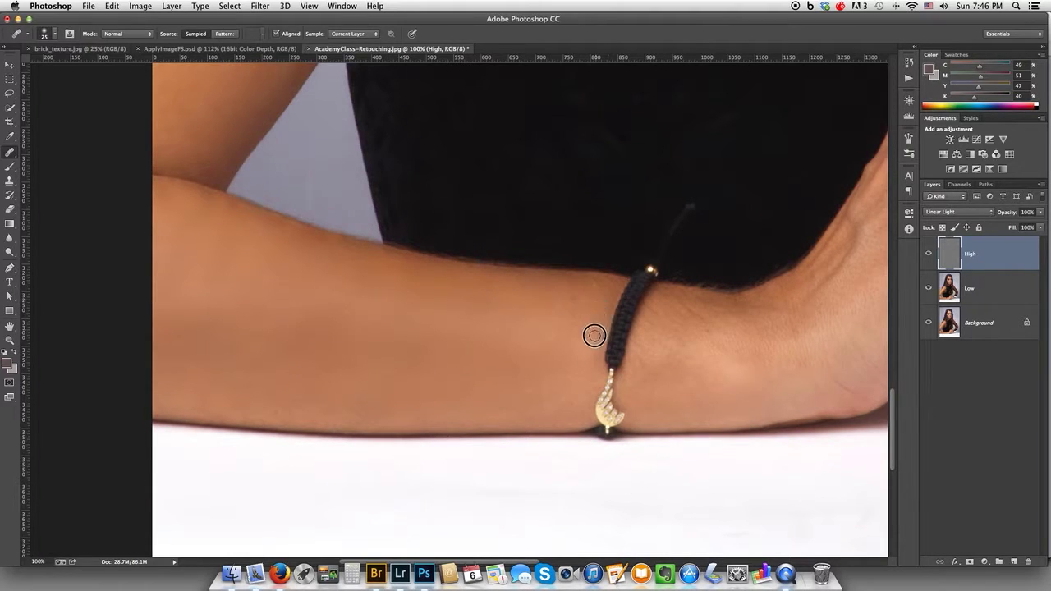
Heal the leftover marks beside the black bracelet cord with a smaller healing brush
click(600, 310)
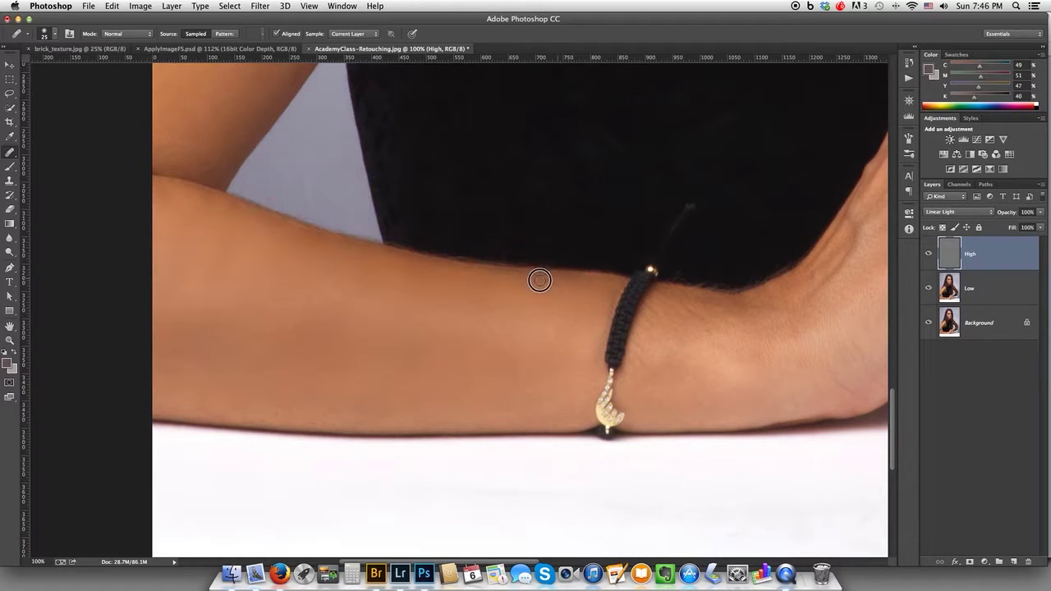
key(bracketleft)
click(530, 317)
Heal the fine hairs and skin texture on the wrist, on the hand side of the bracelet
mouse_move(683, 359)
mouse_down()
mouse_move(705, 360)
mouse_move(659, 384)
mouse_move(641, 376)
mouse_move(663, 351)
mouse_move(645, 356)
mouse_move(659, 310)
mouse_move(694, 334)
mouse_move(730, 310)
mouse_move(684, 315)
mouse_move(729, 326)
mouse_up()
alt+click(720, 354)
alt+click(747, 318)
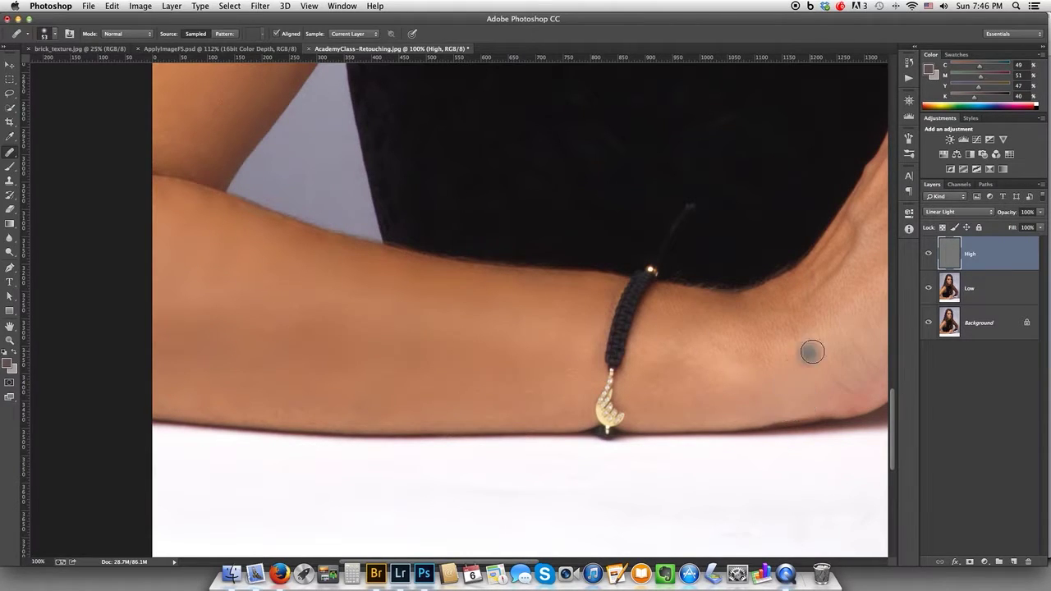
drag(809, 352, 618, 369)
click(567, 367)
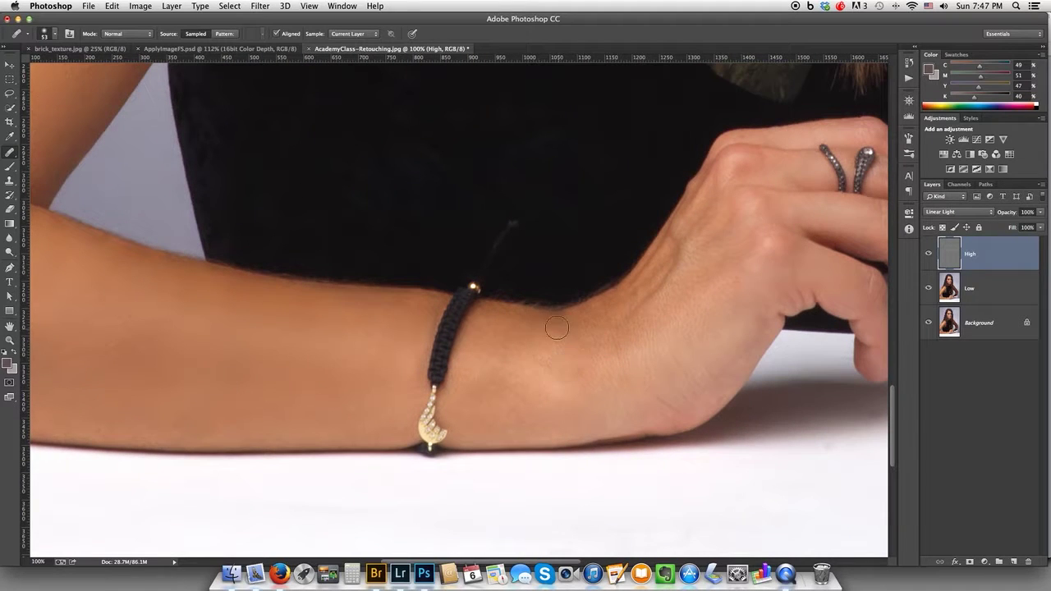
drag(541, 324, 497, 328)
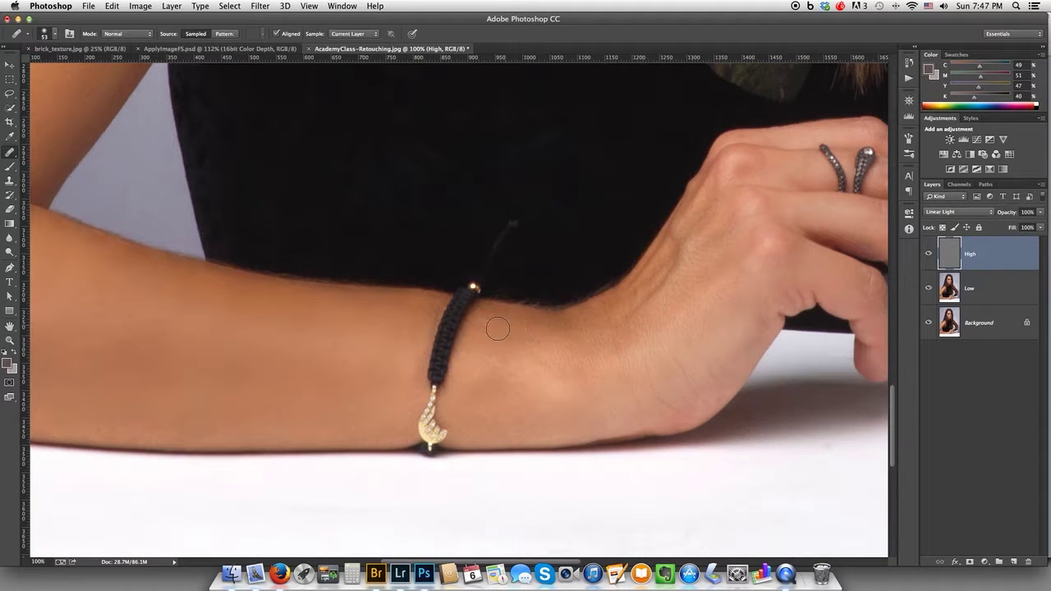
Heal the rough texture and fine lines where the wrist meets the hand
click(621, 384)
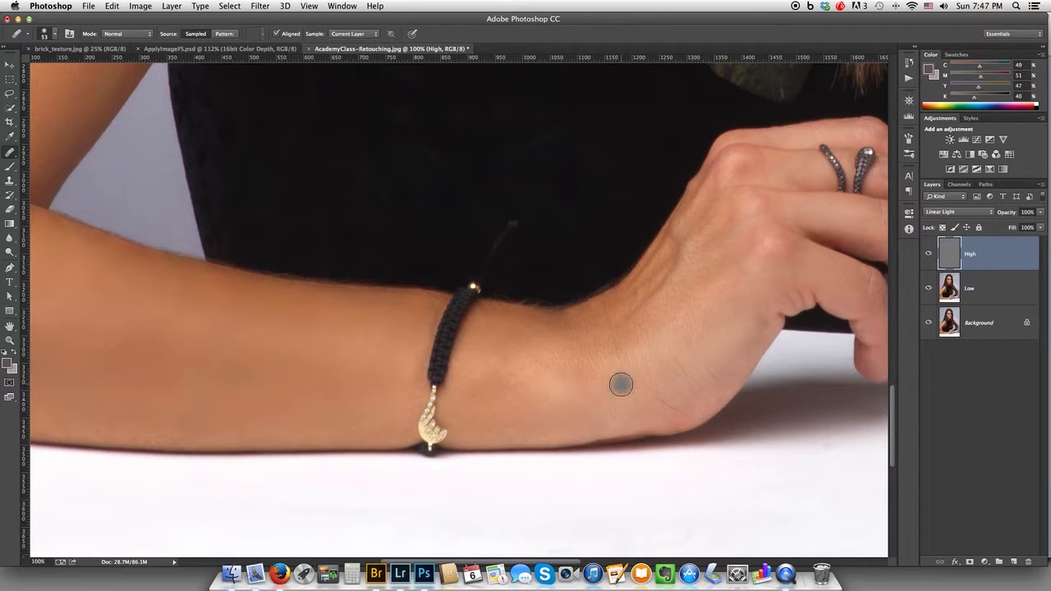
alt+click(609, 342)
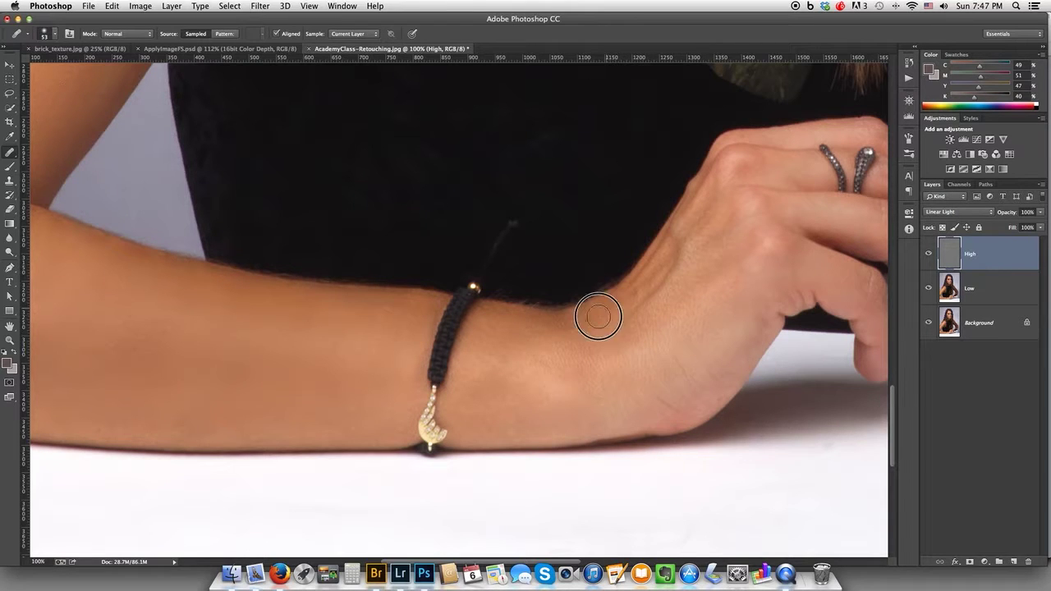
click(611, 384)
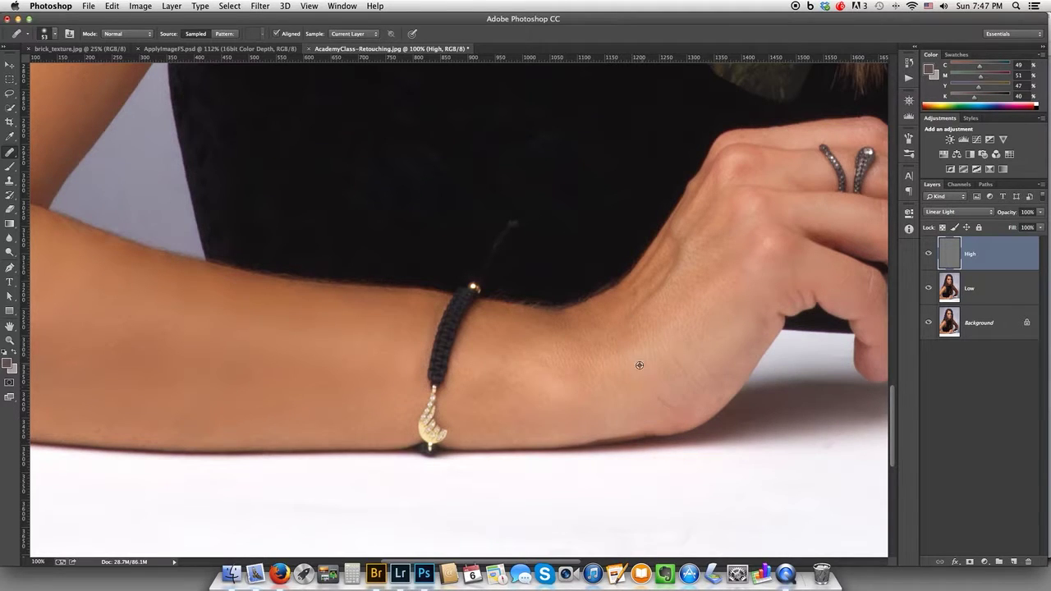
alt+click(639, 365)
mouse_move(625, 379)
mouse_down()
mouse_move(646, 370)
mouse_move(641, 382)
mouse_move(673, 405)
mouse_move(661, 405)
mouse_up()
alt+click(638, 376)
alt+click(632, 389)
drag(644, 350, 638, 346)
Heal the creases on the heel of the hand near the table
alt+click(639, 378)
drag(683, 393, 675, 402)
alt+click(661, 397)
click(676, 407)
alt+click(675, 394)
click(695, 397)
drag(668, 362, 671, 371)
Heal the remaining marks on the back of the hand, the forearm and the wrist
alt+click(710, 254)
drag(712, 231, 704, 244)
alt+click(483, 384)
drag(386, 371, 408, 363)
click(493, 367)
click(589, 342)
alt+click(612, 340)
Switch to the Clone Stamp with a 31 px brush and set it to sample only the current layer
click(11, 181)
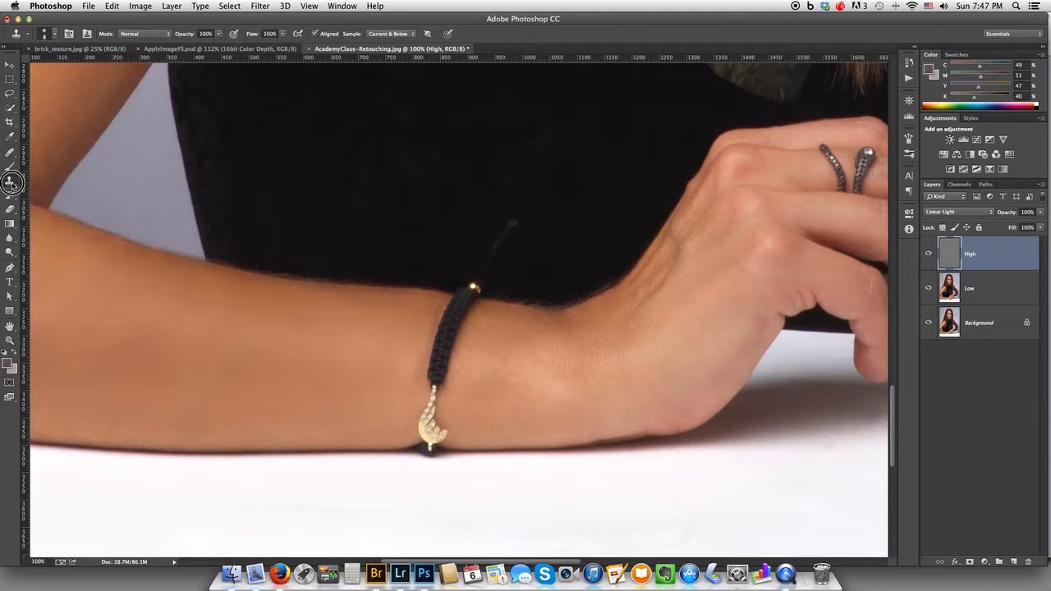
click(50, 178)
mouse_move(423, 311)
ctrl+alt+mouse_down()
mouse_move(445, 311)
mouse_move(434, 313)
ctrl+alt+mouse_up()
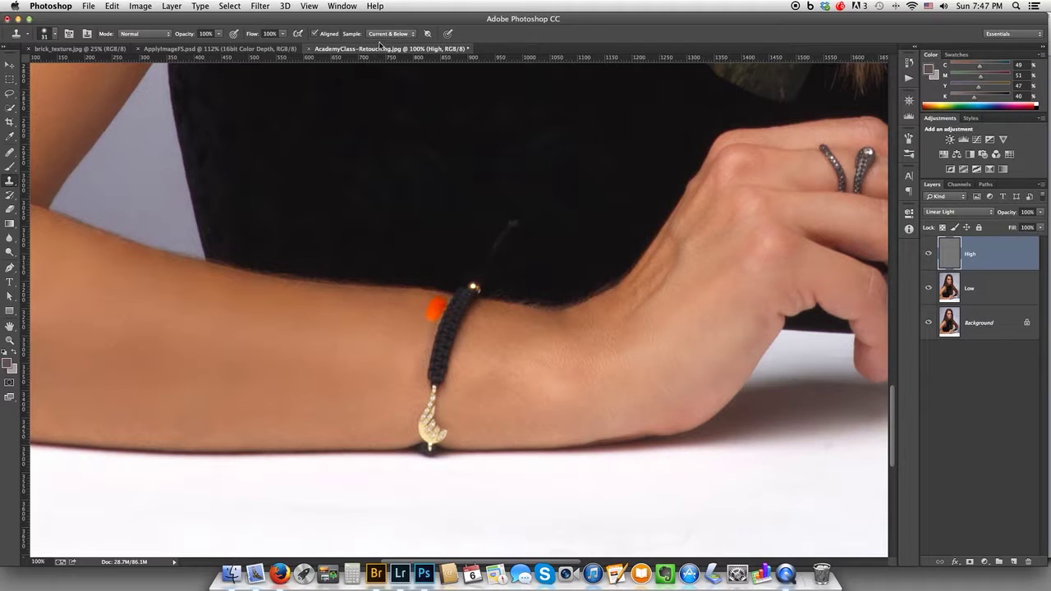
click(406, 36)
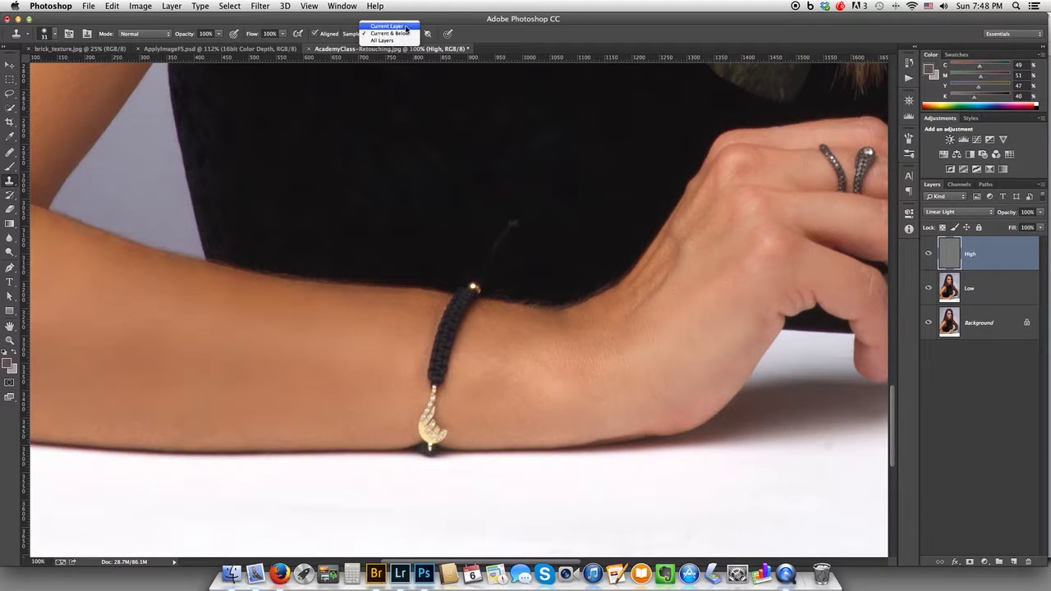
click(408, 26)
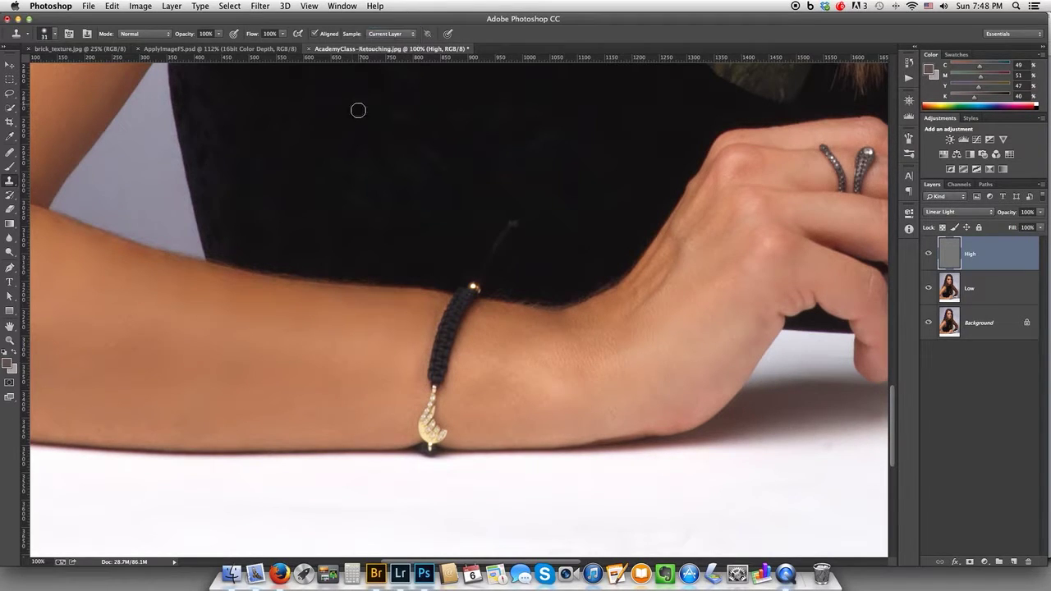
Clone clean skin texture over the rough skin beside the bracelet on the forearm side, using a 29 px brush
alt+click(427, 324)
super+click(414, 313)
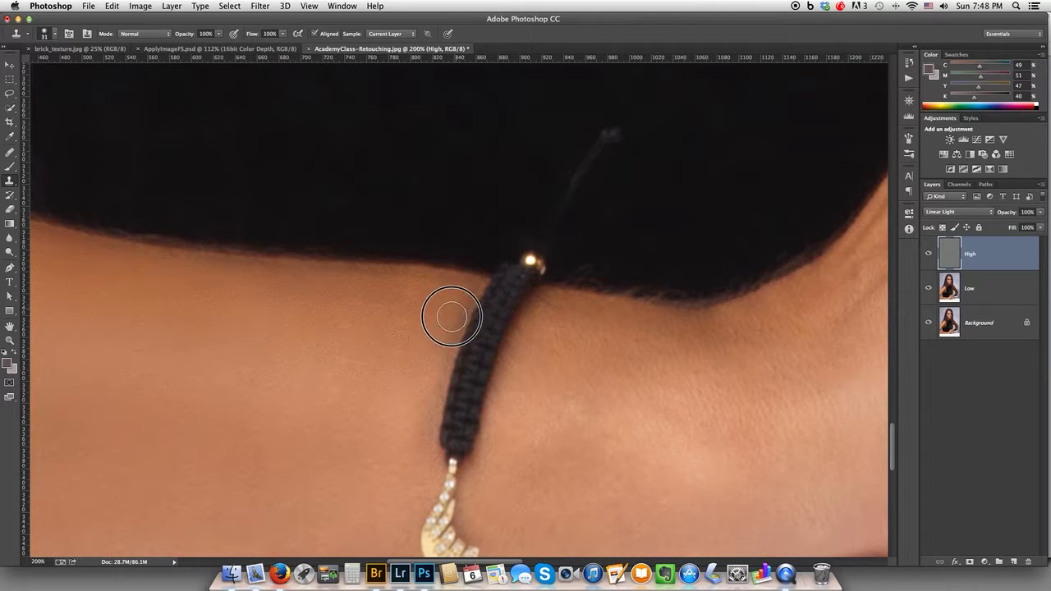
key(bracketleft)
key(bracketleft)
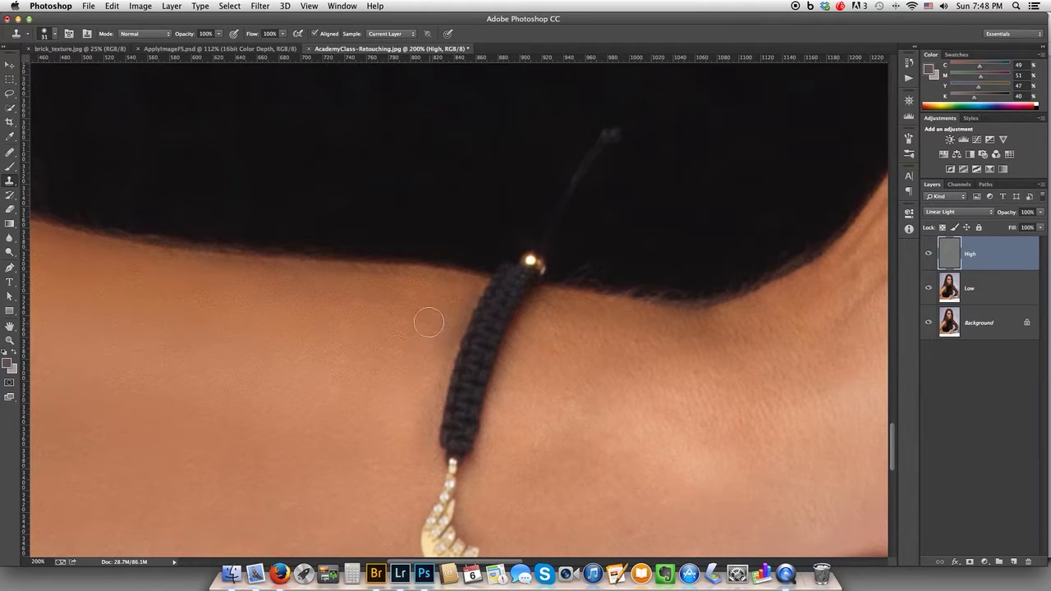
mouse_move(424, 323)
mouse_down()
mouse_move(444, 302)
mouse_move(457, 310)
mouse_move(406, 440)
mouse_up()
alt+click(455, 298)
alt+click(402, 397)
drag(419, 434, 426, 403)
alt+click(403, 330)
drag(452, 316, 443, 347)
click(436, 345)
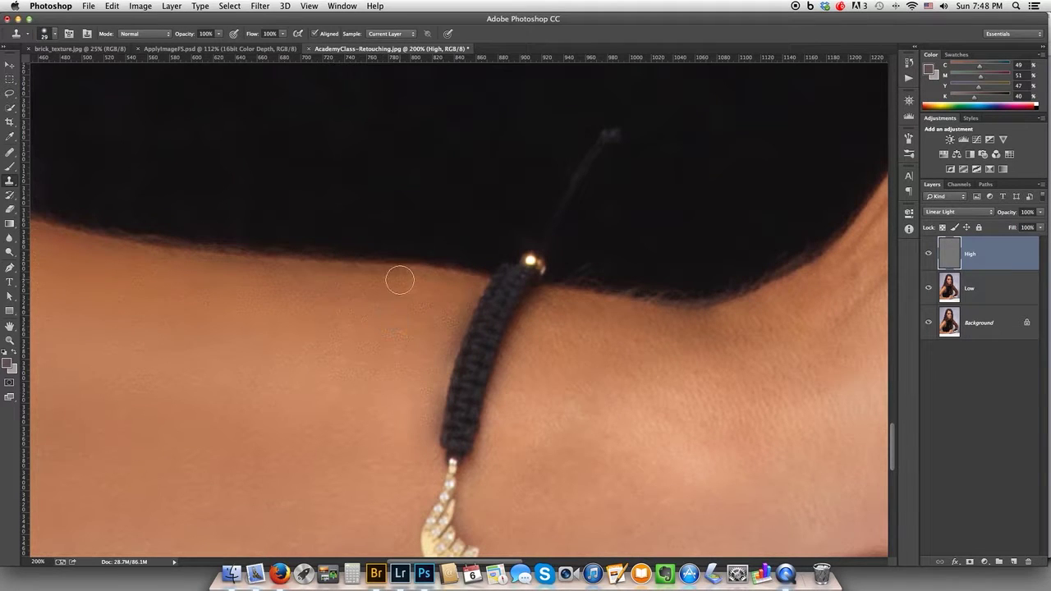
Clone over the fine hairs along the upper edge of the forearm, from the shirt's edge towards the bracelet
key(super+minus)
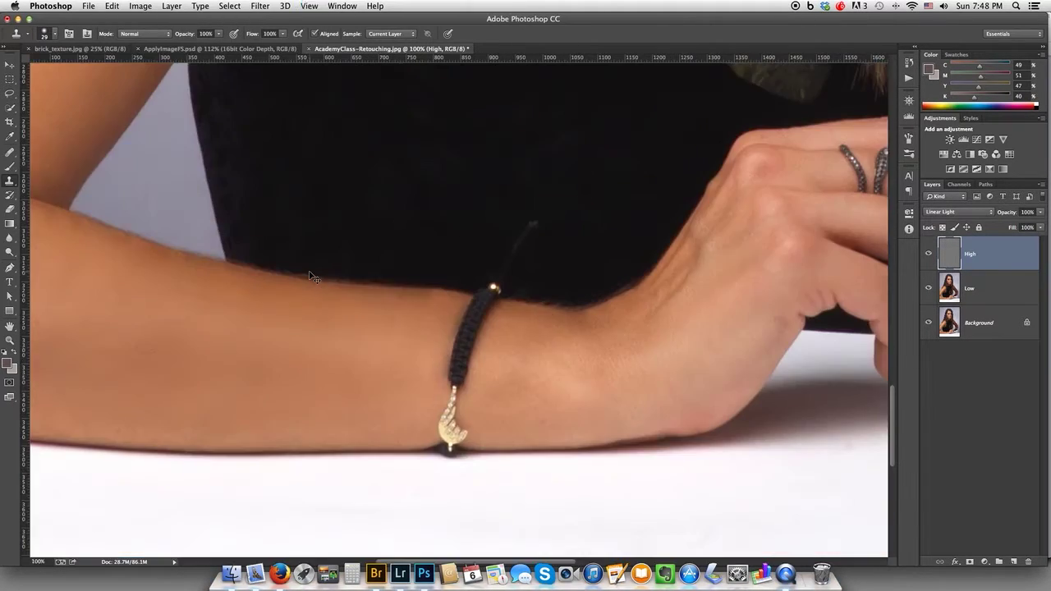
key(super+minus)
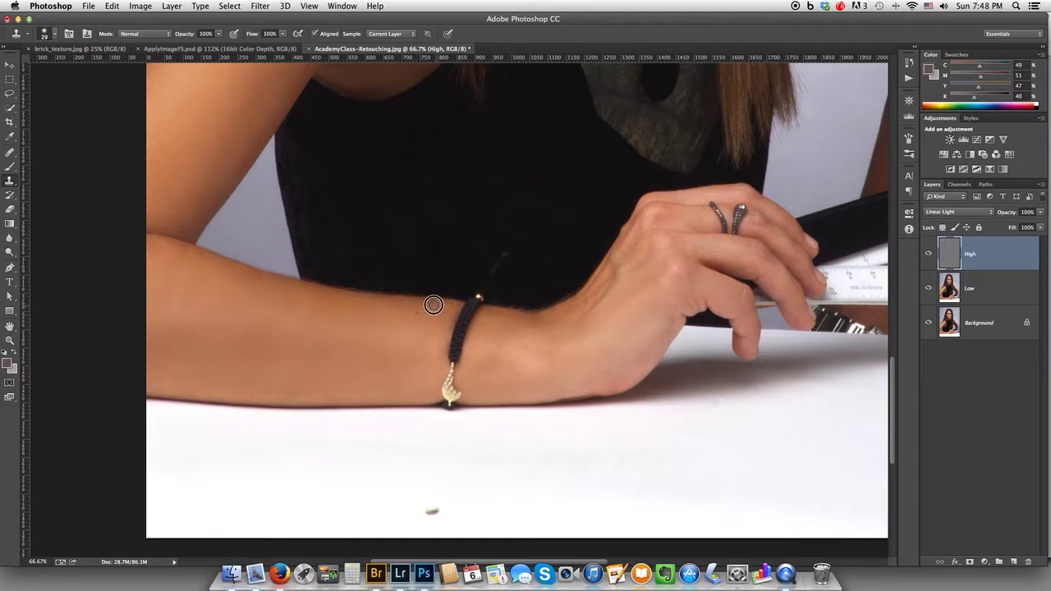
click(318, 278)
drag(311, 277, 379, 287)
click(395, 290)
Raise the clone brush hardness to 55% and clean the remaining hairs on the forearm edge and the wrist edge past the bracelet
click(56, 34)
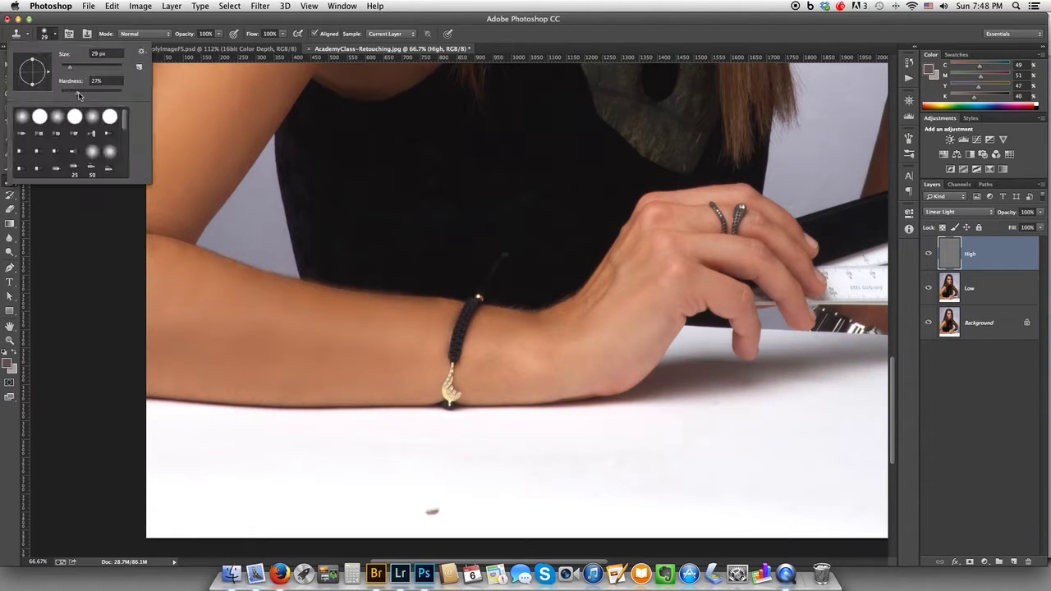
click(95, 92)
key(Return)
alt+click(308, 269)
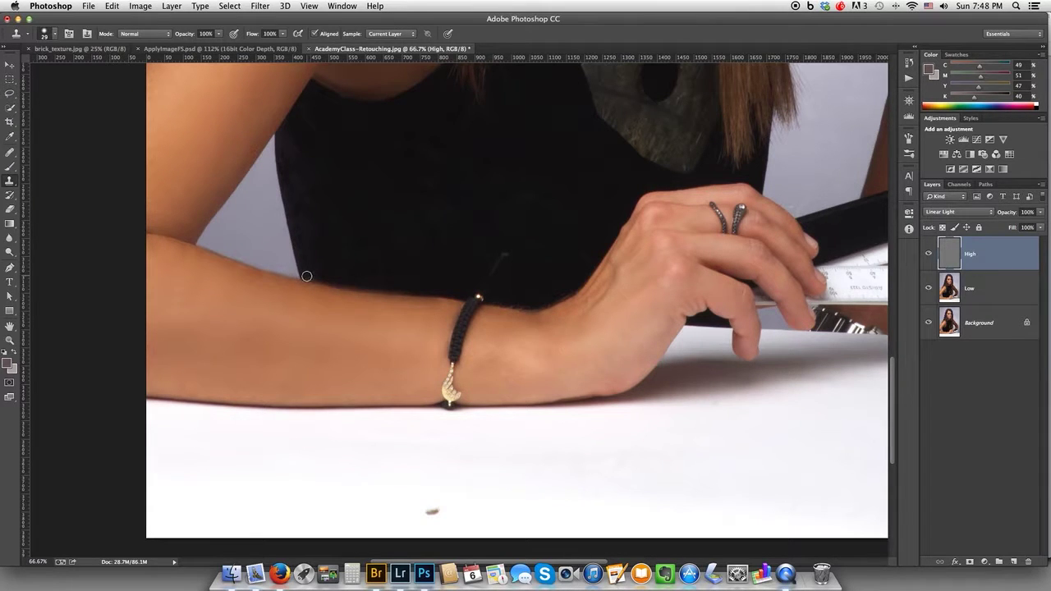
drag(308, 277, 317, 279)
super+click(516, 301)
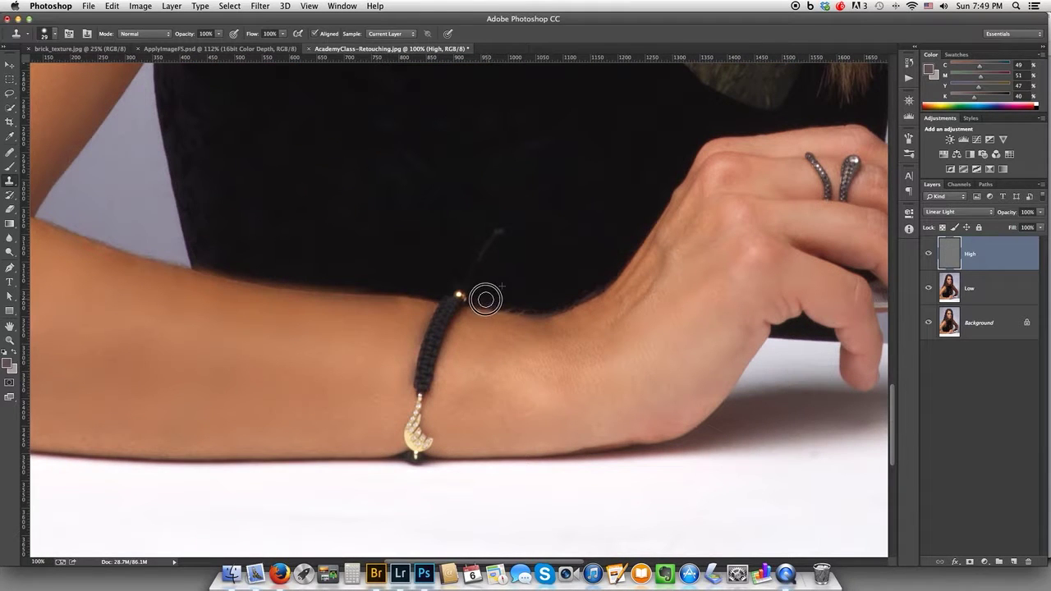
mouse_move(513, 302)
mouse_down()
mouse_move(581, 293)
mouse_move(602, 277)
mouse_move(550, 290)
mouse_move(613, 264)
mouse_move(526, 288)
mouse_up()
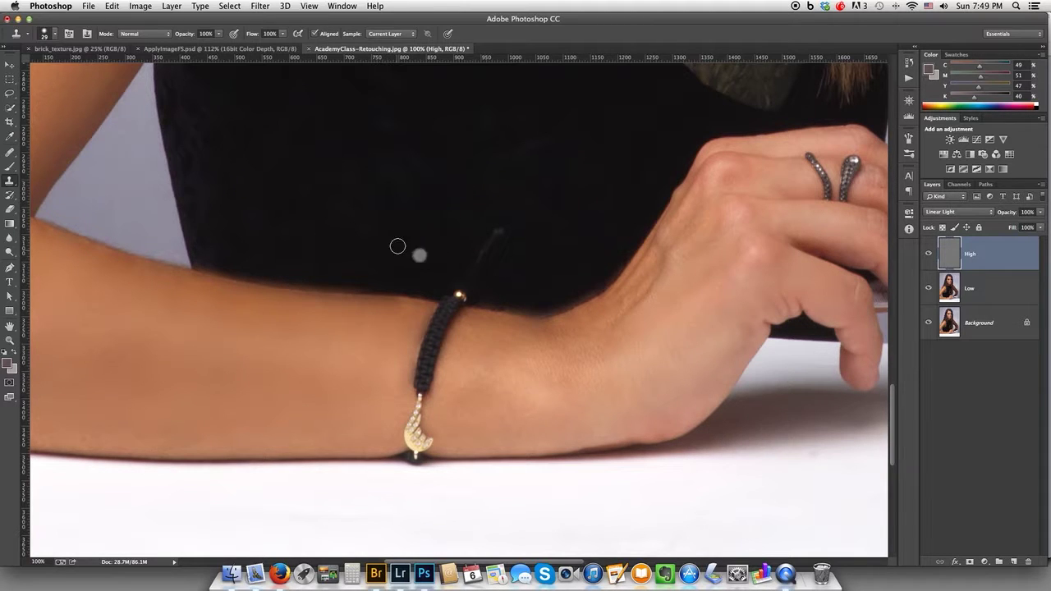
Hide the High layer, select the Low layer and lower the Clone Stamp's hardness, keeping its mode at Normal
click(929, 255)
click(950, 285)
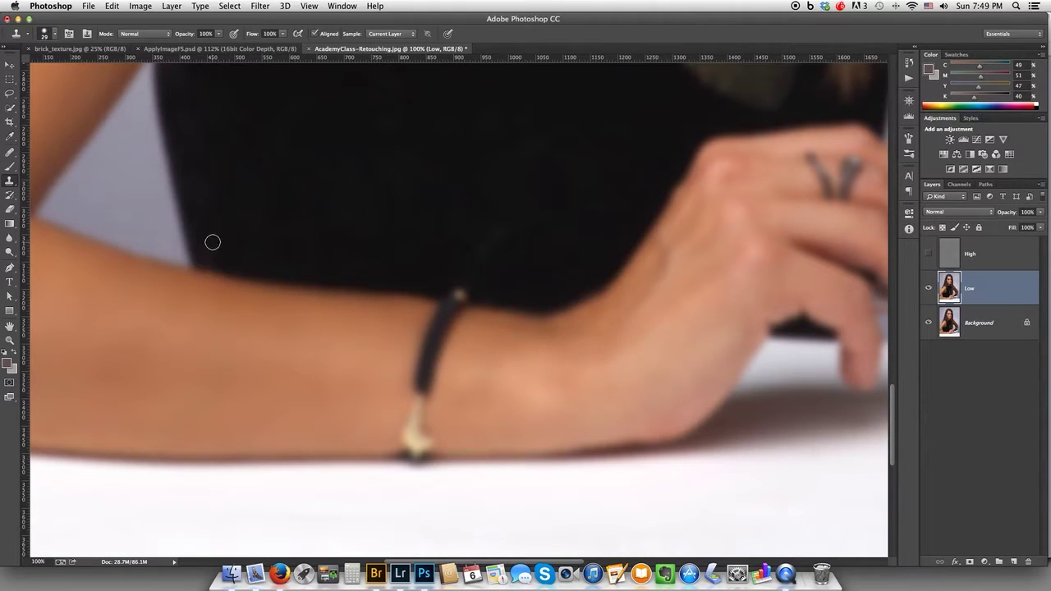
click(144, 35)
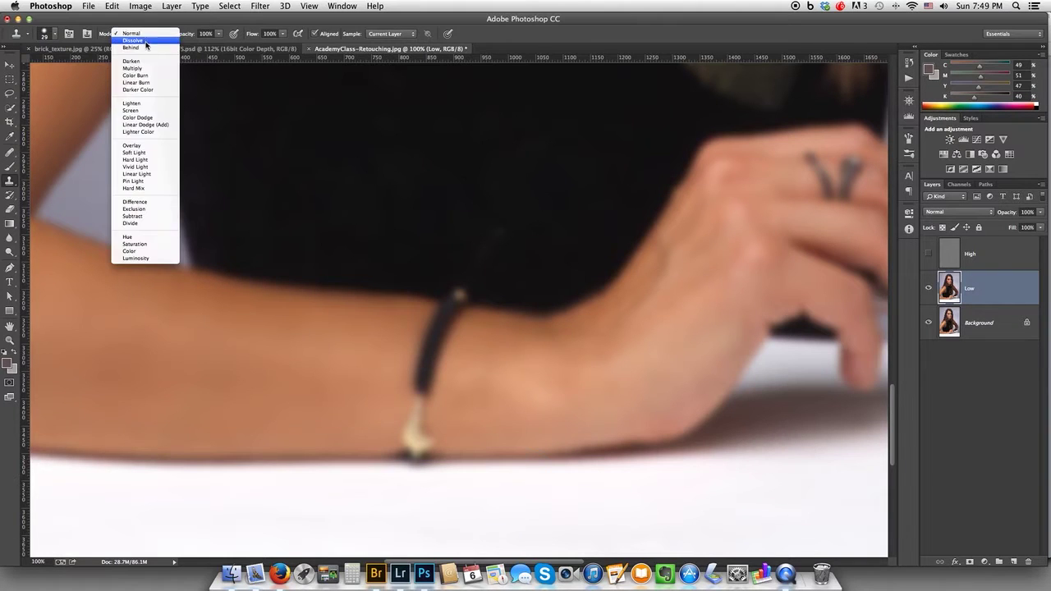
click(162, 23)
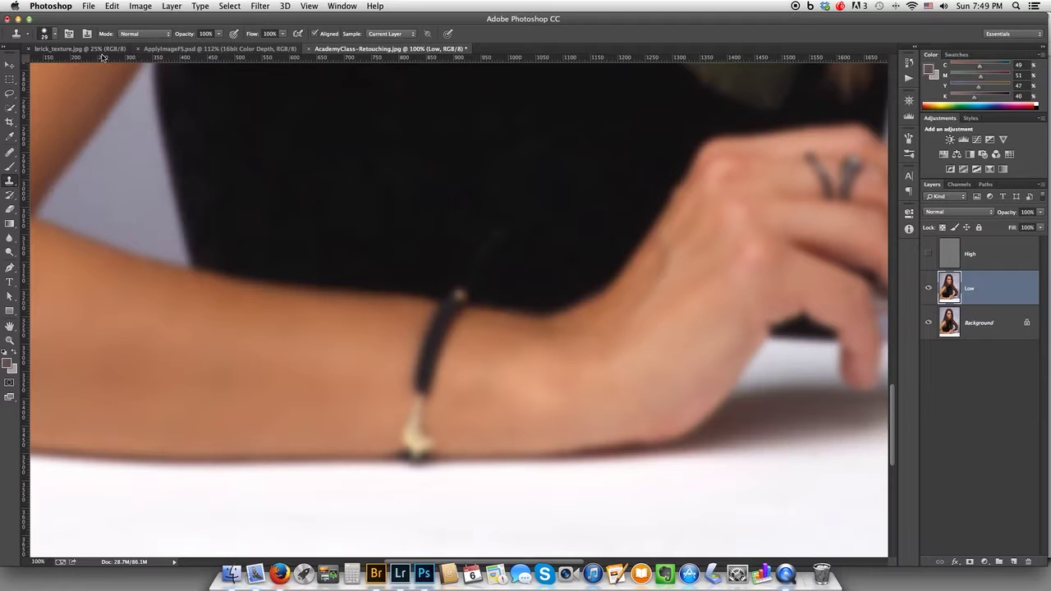
click(55, 38)
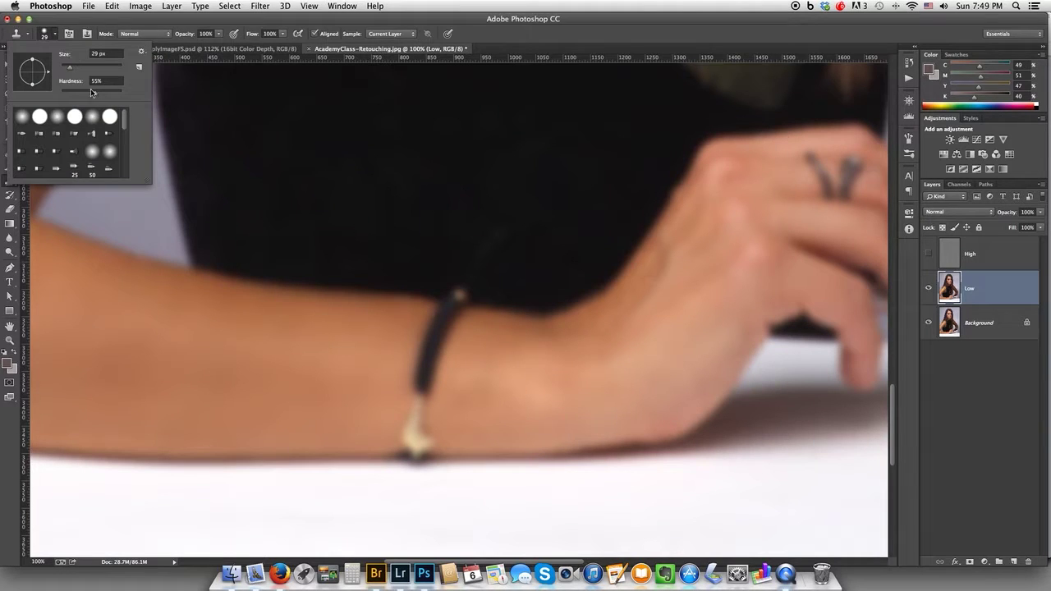
drag(91, 91, 73, 95)
key(Return)
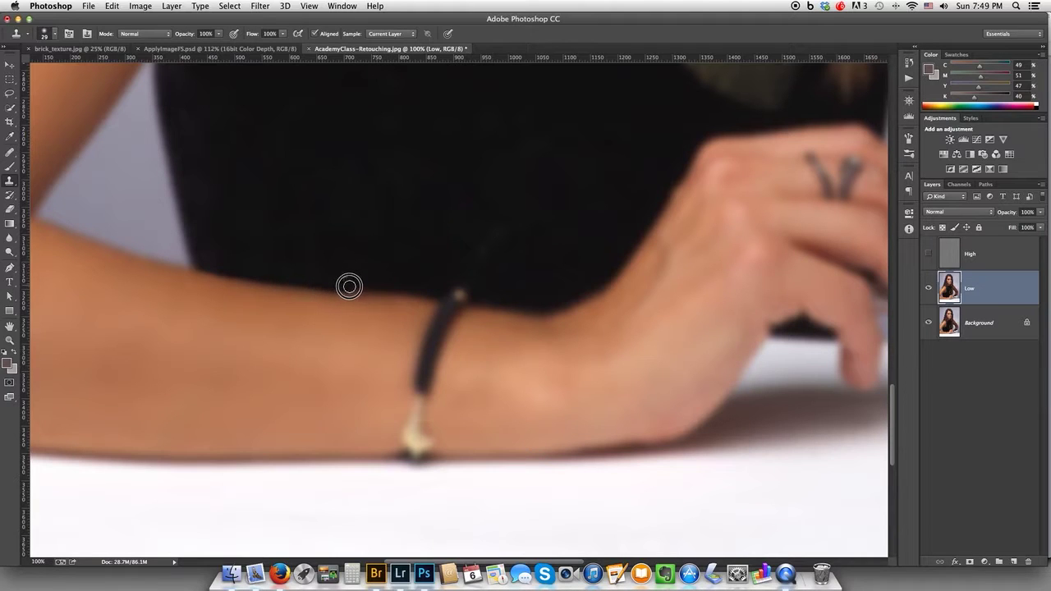
Undo the full-strength stroke by the bracelet, set the clone opacity to 50%, show the High layer and retouch the arm's edge tones
drag(404, 288, 409, 288)
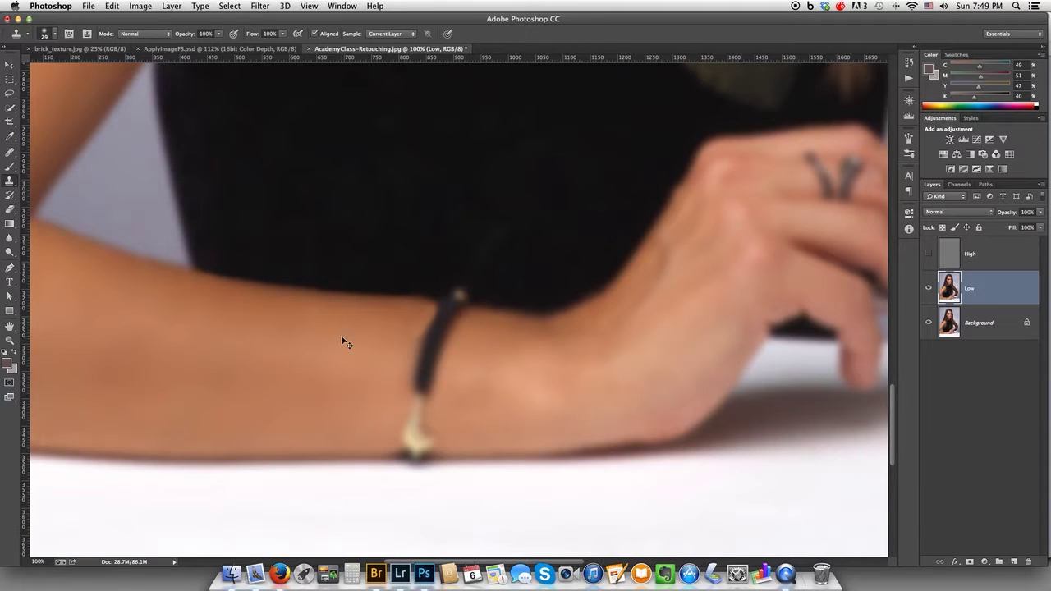
key(super+z)
click(220, 36)
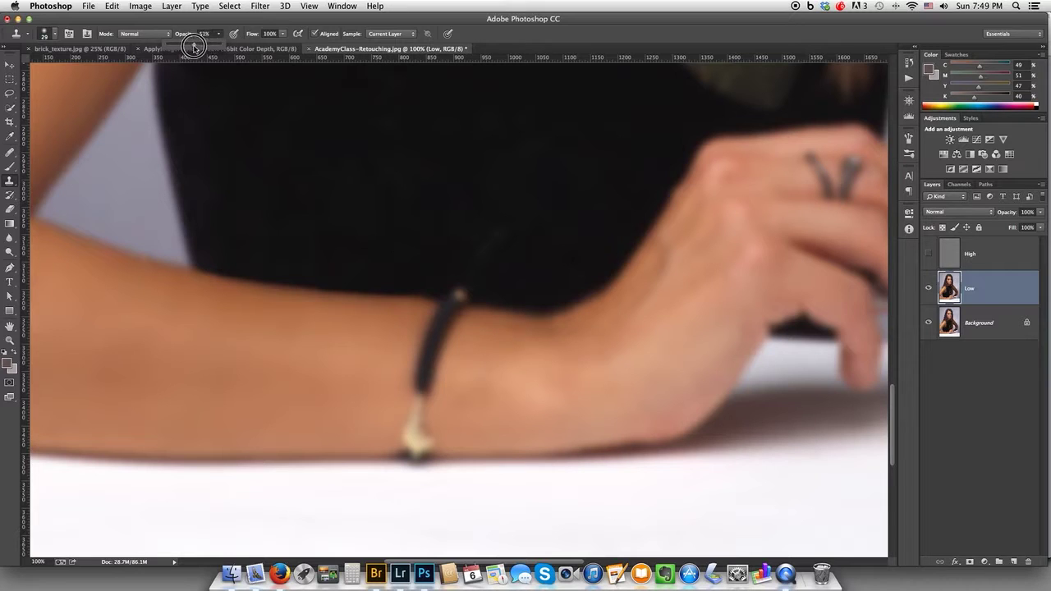
click(396, 317)
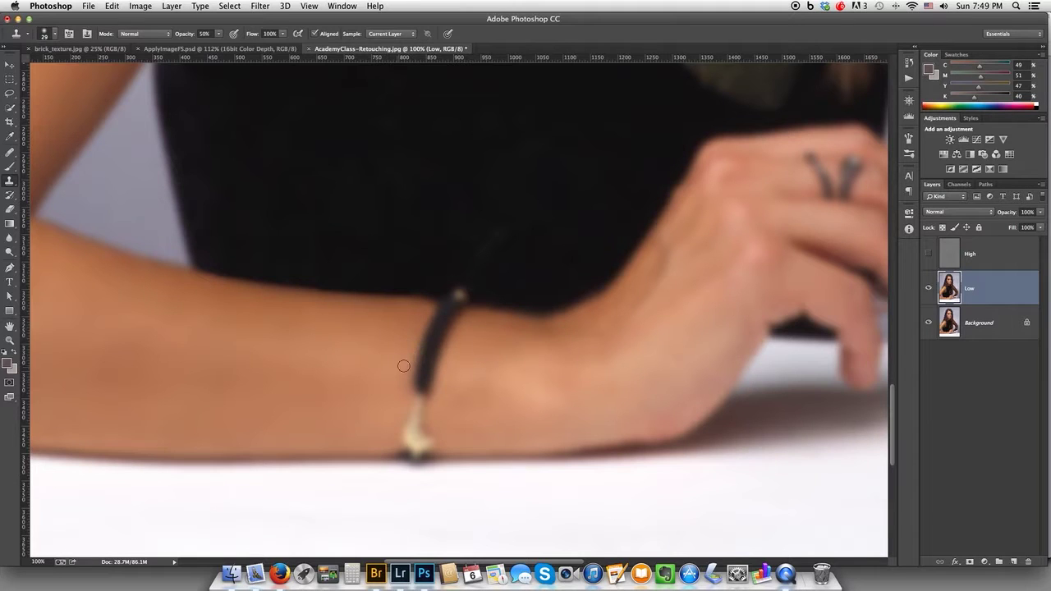
click(928, 254)
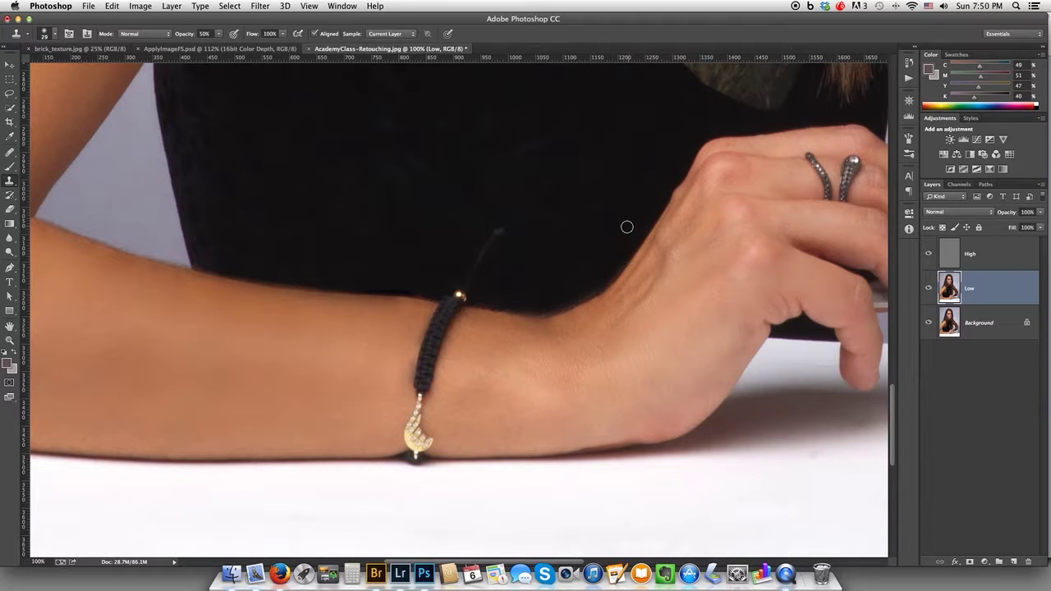
drag(620, 255, 603, 280)
Select the High layer and use the Healing Brush on the inner side of the shaded forearm above the black case
drag(720, 242, 529, 274)
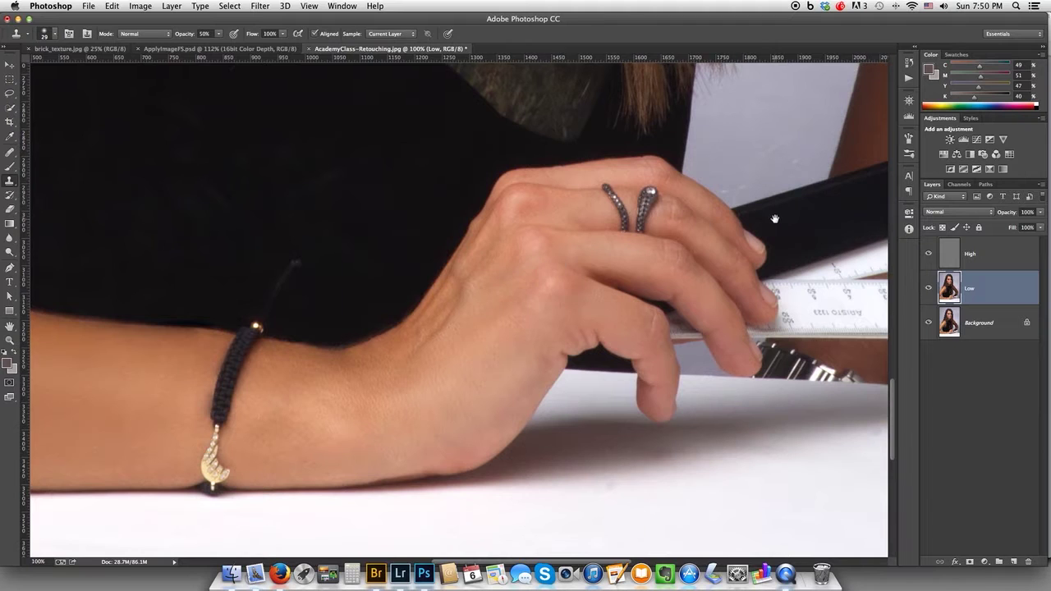
drag(775, 218, 593, 257)
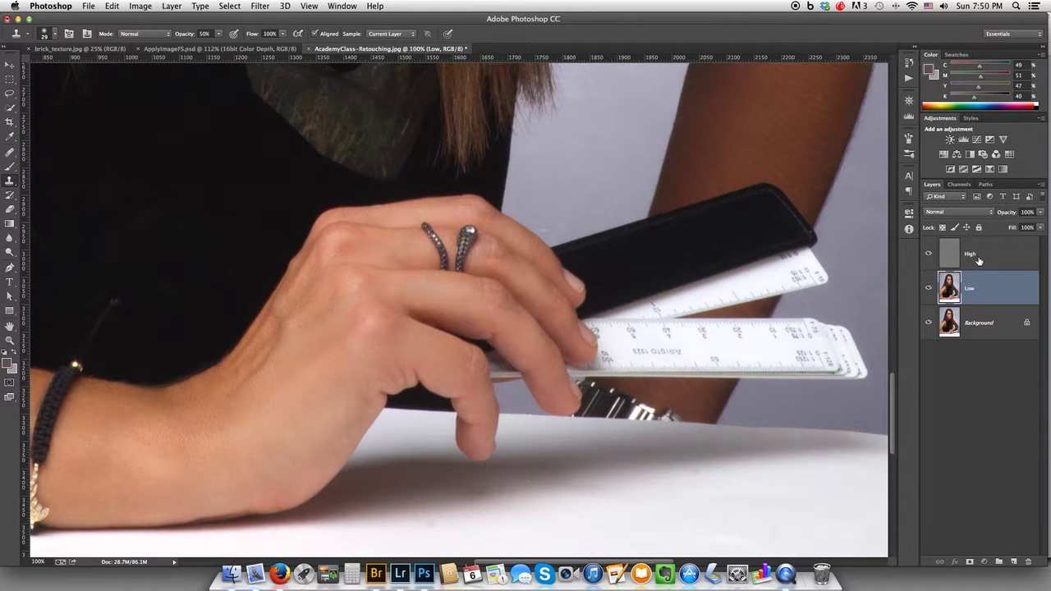
click(978, 260)
drag(698, 218, 502, 304)
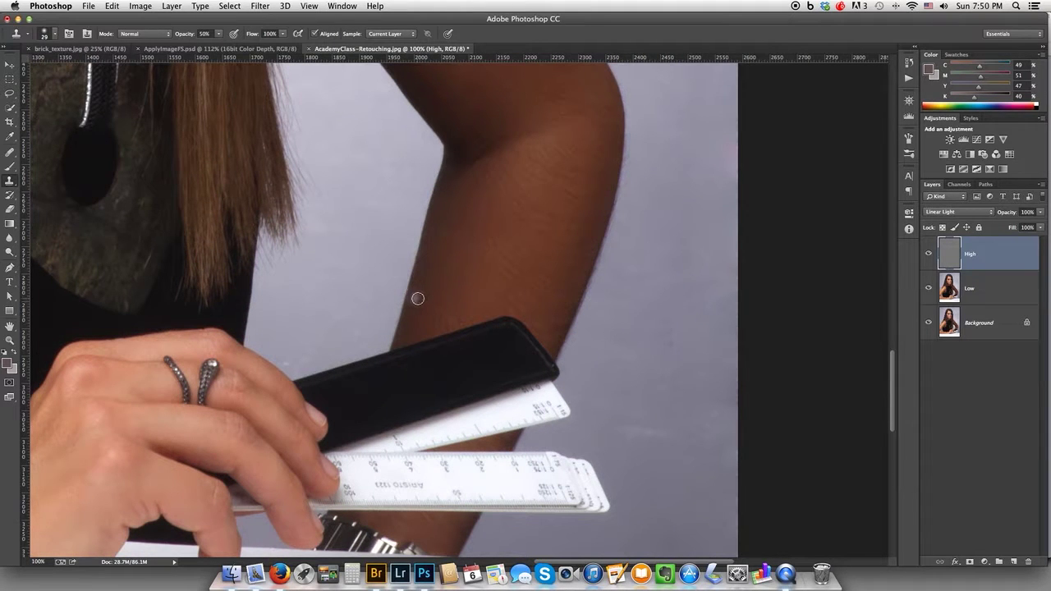
click(14, 156)
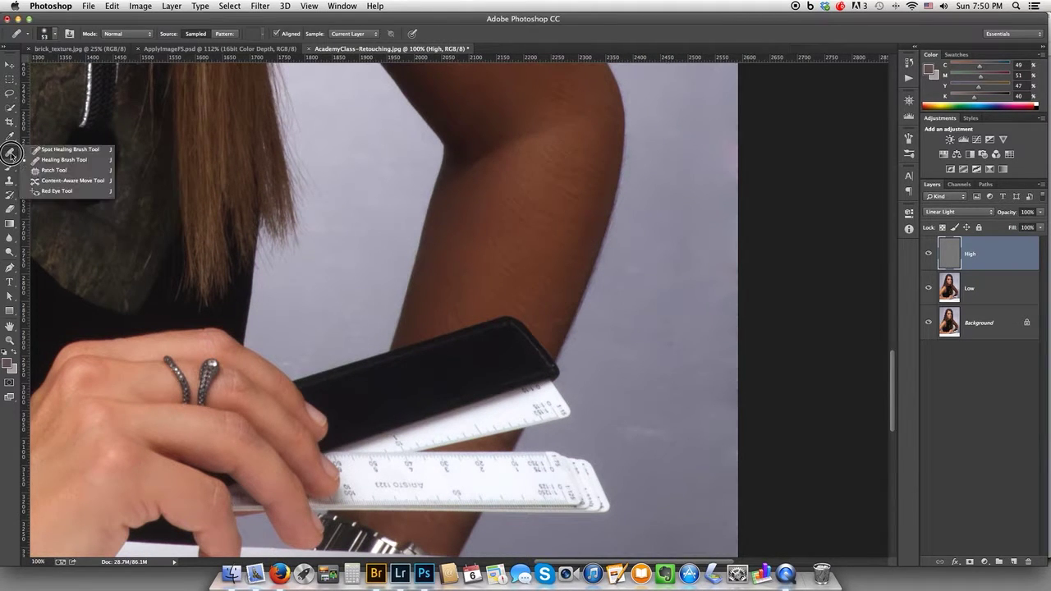
click(50, 157)
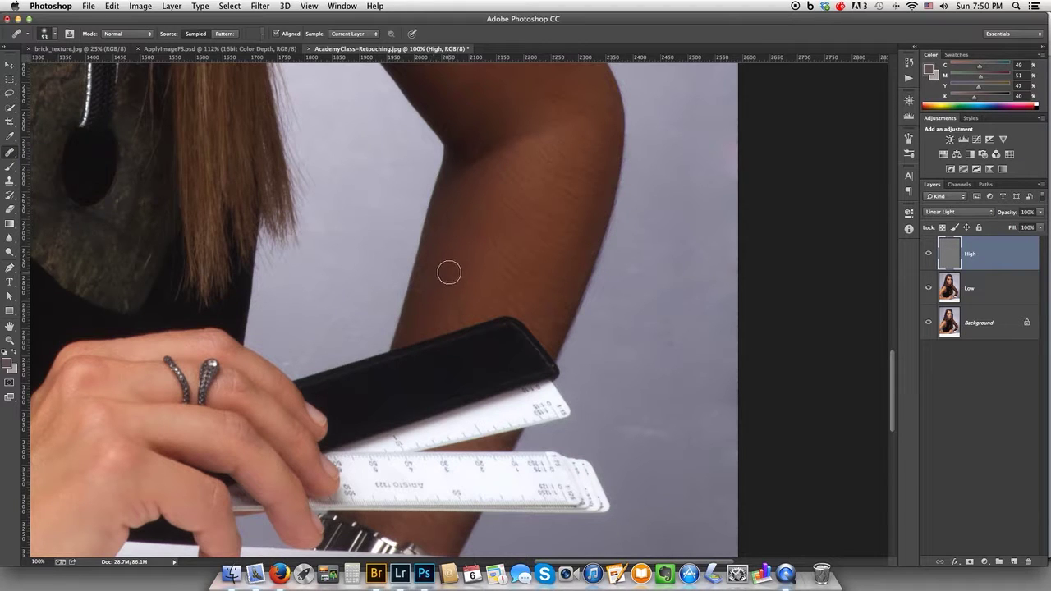
alt+click(428, 301)
mouse_move(430, 321)
mouse_down()
mouse_move(450, 303)
mouse_move(472, 197)
mouse_move(510, 180)
mouse_up()
alt+click(438, 304)
alt+click(446, 297)
alt+click(444, 280)
alt+click(468, 201)
click(490, 180)
Heal the fine hairs and rough texture along the middle of the shaded forearm
alt+click(487, 188)
drag(489, 217, 478, 244)
alt+click(468, 237)
mouse_move(462, 280)
mouse_down()
mouse_move(454, 316)
mouse_move(486, 303)
mouse_move(504, 224)
mouse_up()
alt+click(449, 289)
alt+click(467, 288)
alt+click(477, 279)
drag(492, 213, 474, 211)
alt+click(486, 206)
click(505, 225)
Heal the skin texture between the elbow bend and the black case, towards the outer half of the shaded forearm
alt+click(486, 266)
mouse_move(494, 296)
mouse_down()
mouse_move(504, 302)
mouse_move(495, 290)
mouse_move(527, 206)
mouse_move(520, 197)
mouse_up()
alt+click(485, 297)
alt+click(472, 283)
mouse_move(552, 157)
mouse_down()
mouse_move(544, 161)
mouse_move(570, 146)
mouse_move(525, 195)
mouse_move(535, 237)
mouse_up()
alt+click(520, 180)
mouse_move(526, 220)
mouse_down()
mouse_move(528, 262)
mouse_move(515, 303)
mouse_up()
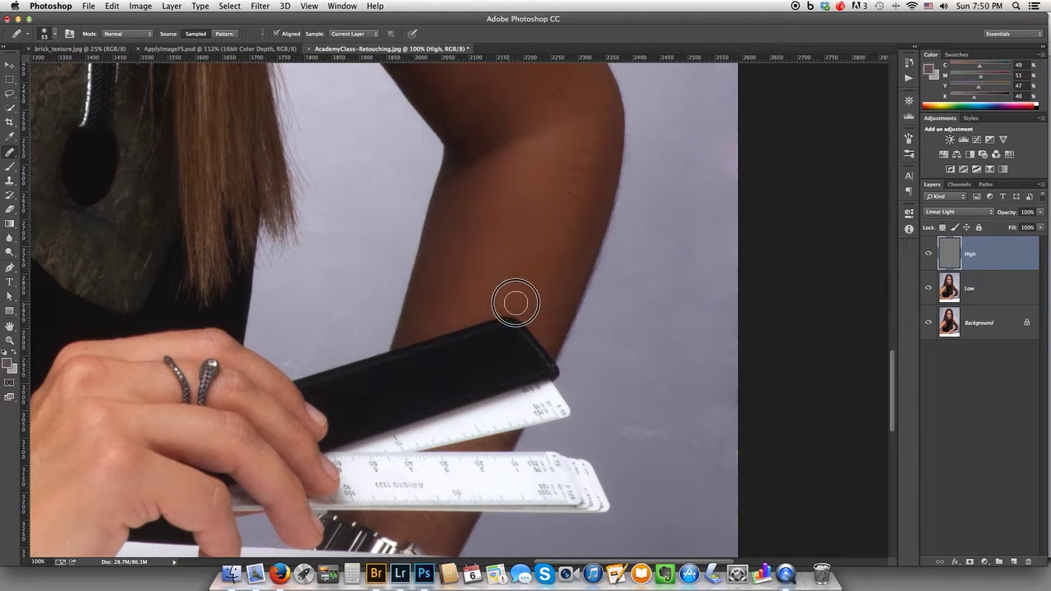
Heal the remaining hairs and marks along the outer edge of the shaded forearm below the elbow
alt+click(568, 177)
mouse_move(576, 207)
mouse_down()
mouse_move(561, 248)
mouse_move(542, 229)
mouse_move(542, 303)
mouse_move(530, 313)
mouse_up()
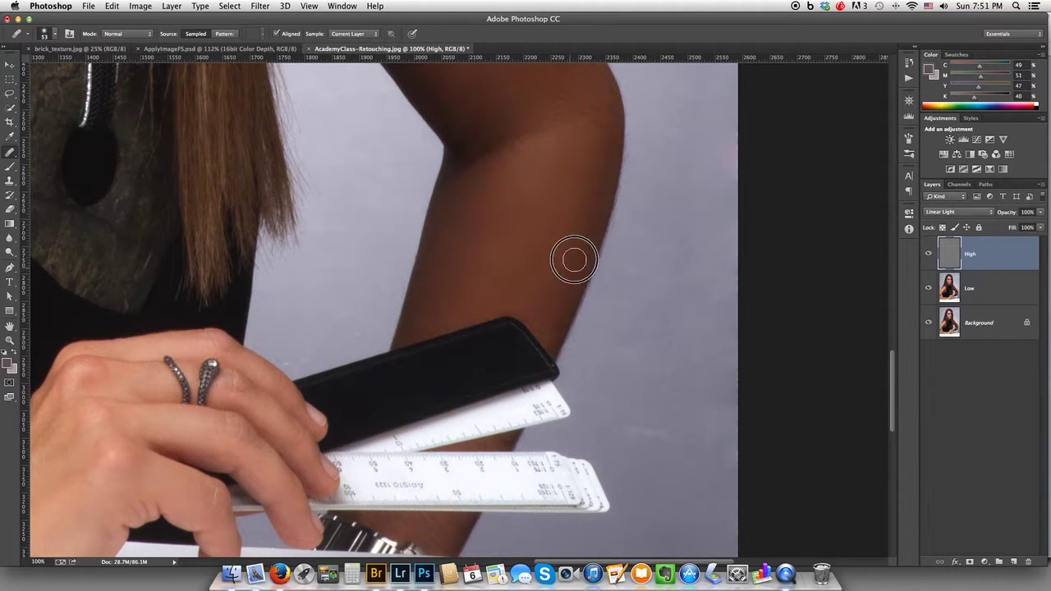
alt+click(558, 246)
drag(570, 250, 601, 172)
alt+click(572, 196)
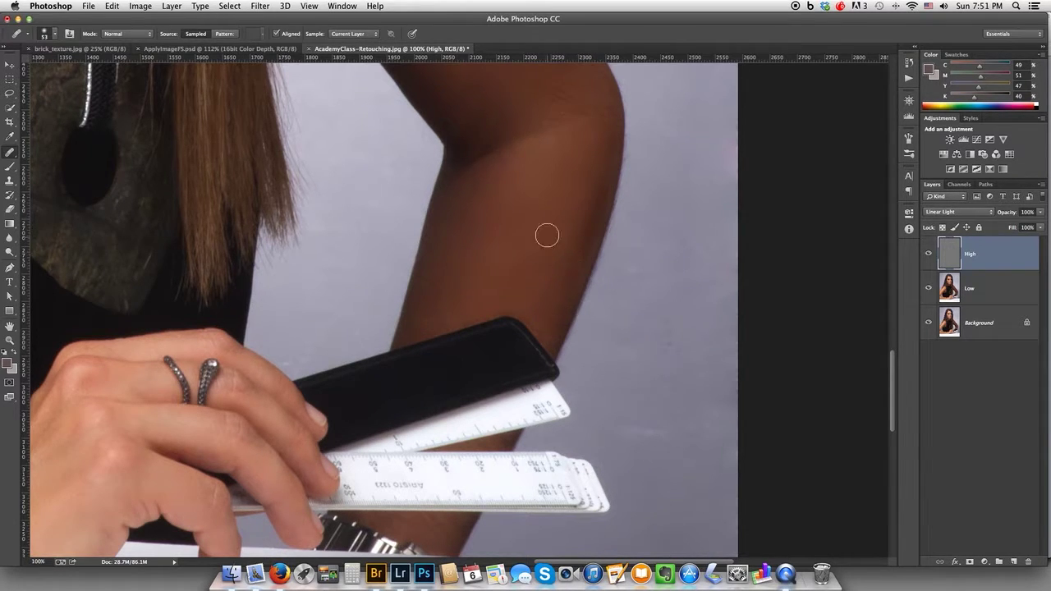
drag(553, 183, 528, 298)
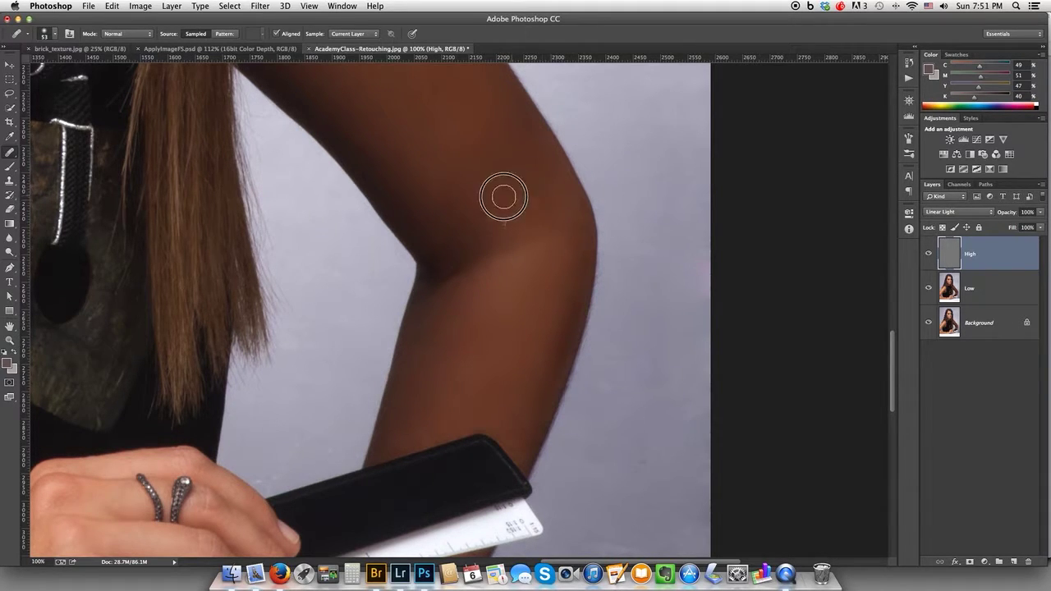
Heal the skin texture on the shaded upper arm just above the elbow bend, undoing the stray light spot
scroll(534, 230, up, 3)
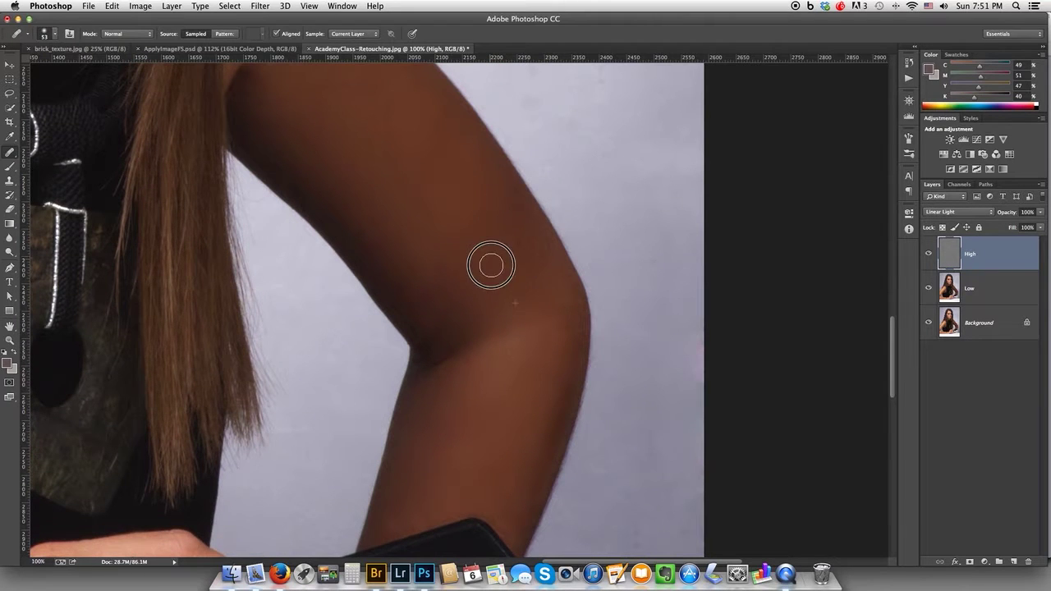
alt+click(530, 290)
drag(539, 260, 505, 241)
alt+click(526, 275)
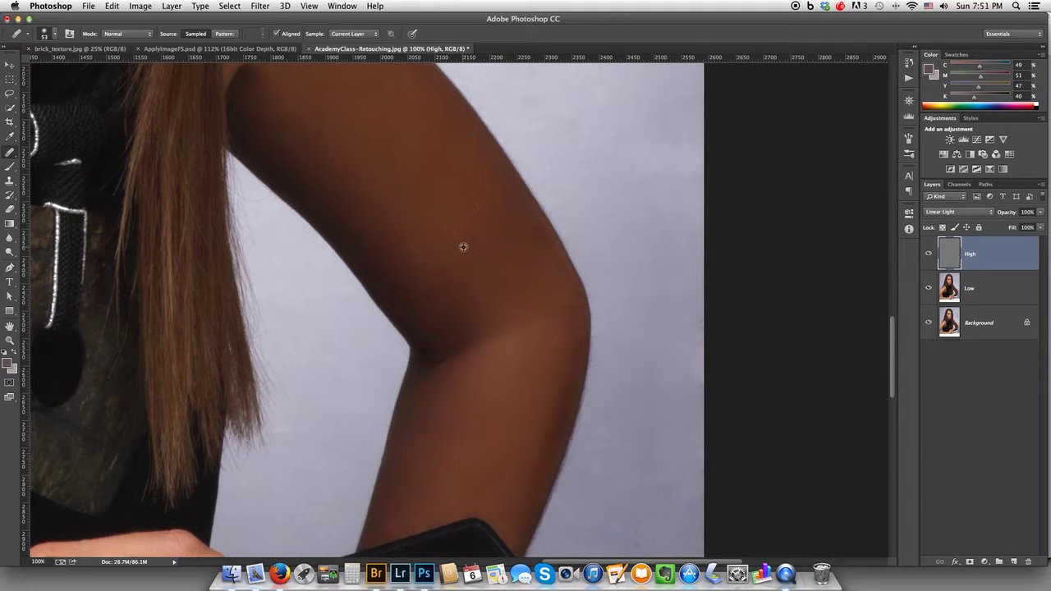
drag(474, 222, 500, 289)
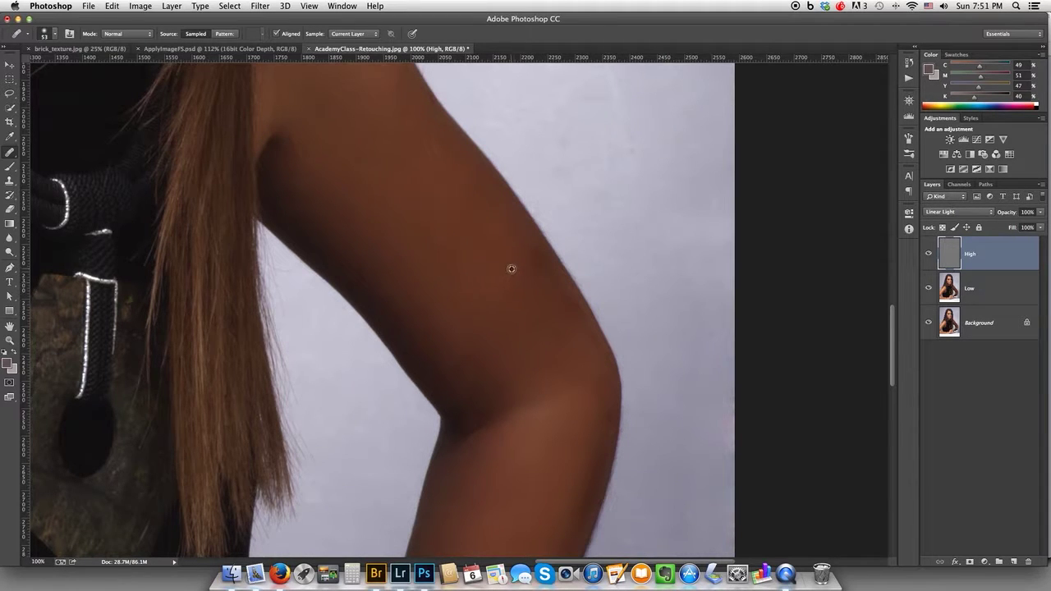
click(461, 246)
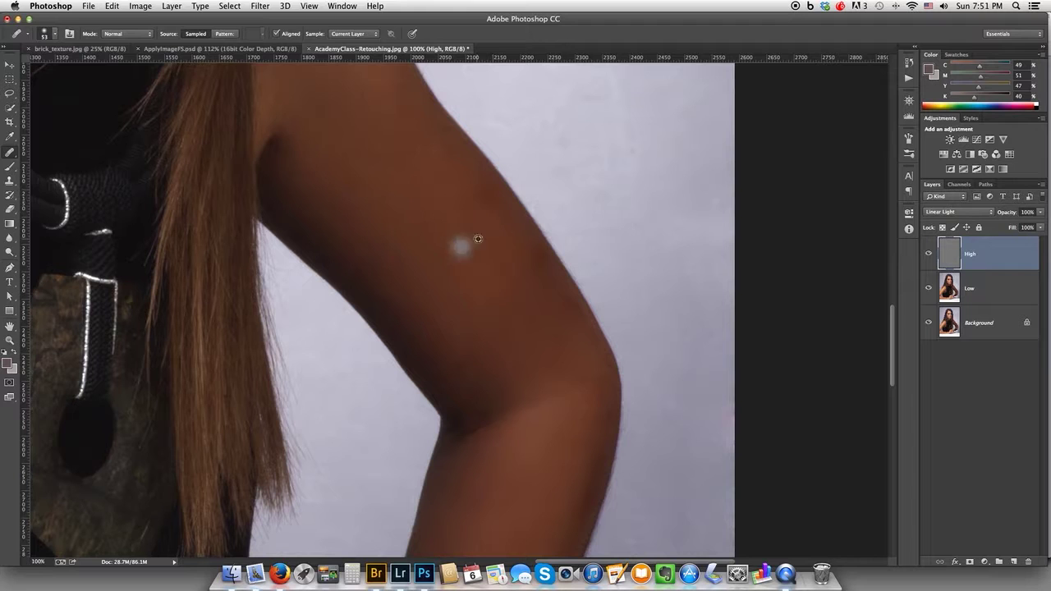
key(super+z)
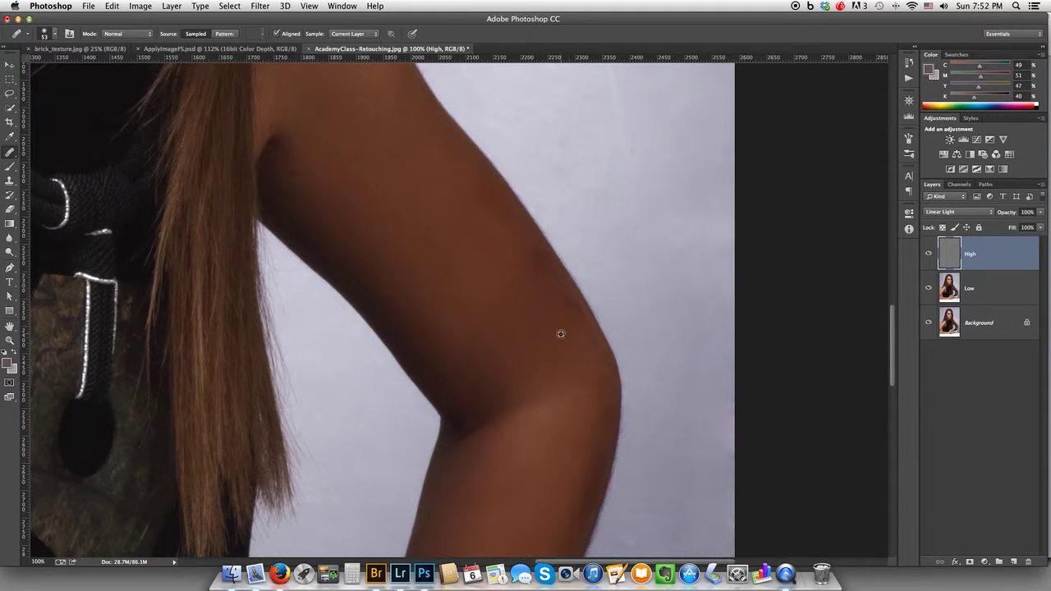
Heal the texture along the outer edge and lower middle of the shaded upper arm
drag(573, 310, 495, 213)
alt+click(434, 198)
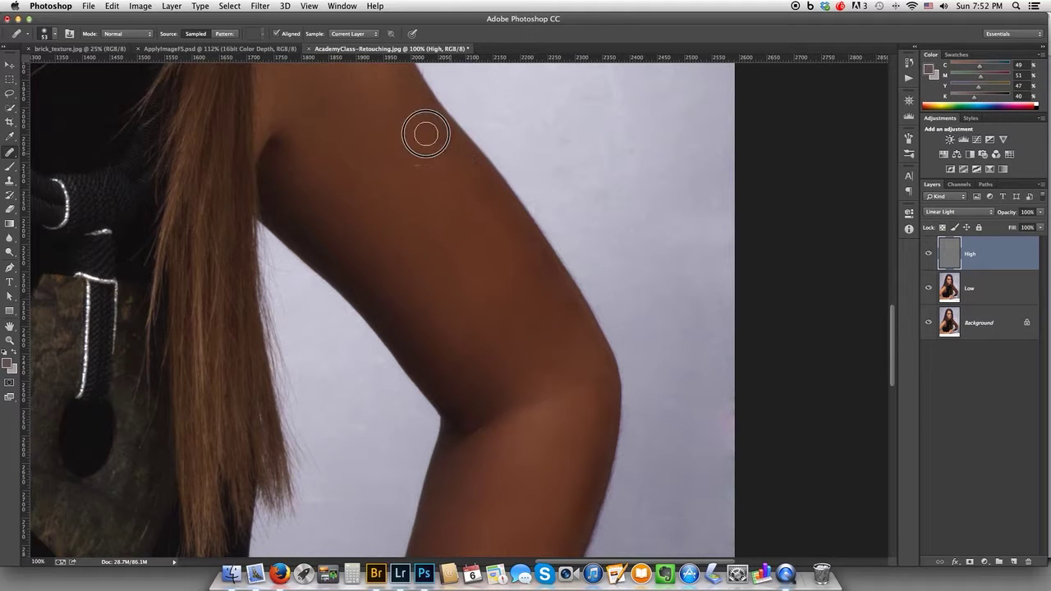
mouse_move(435, 169)
mouse_down()
mouse_move(430, 152)
mouse_move(500, 310)
mouse_move(488, 324)
mouse_move(472, 260)
mouse_move(493, 241)
mouse_move(481, 274)
mouse_move(449, 255)
mouse_up()
alt+click(489, 346)
alt+click(470, 330)
alt+click(484, 314)
alt+click(468, 272)
Heal the remaining rough texture through the middle of the shaded upper arm, working up towards the shoulder
mouse_move(453, 202)
mouse_down()
mouse_move(444, 237)
mouse_move(417, 250)
mouse_move(375, 242)
mouse_move(400, 270)
mouse_move(380, 197)
mouse_move(382, 234)
mouse_move(386, 189)
mouse_move(422, 205)
mouse_move(380, 170)
mouse_move(416, 180)
mouse_move(457, 244)
mouse_move(469, 211)
mouse_move(462, 176)
mouse_move(447, 181)
mouse_move(457, 164)
mouse_move(450, 188)
mouse_up()
alt+click(443, 249)
alt+click(404, 272)
alt+click(430, 247)
alt+click(426, 216)
alt+click(452, 212)
drag(441, 159, 446, 205)
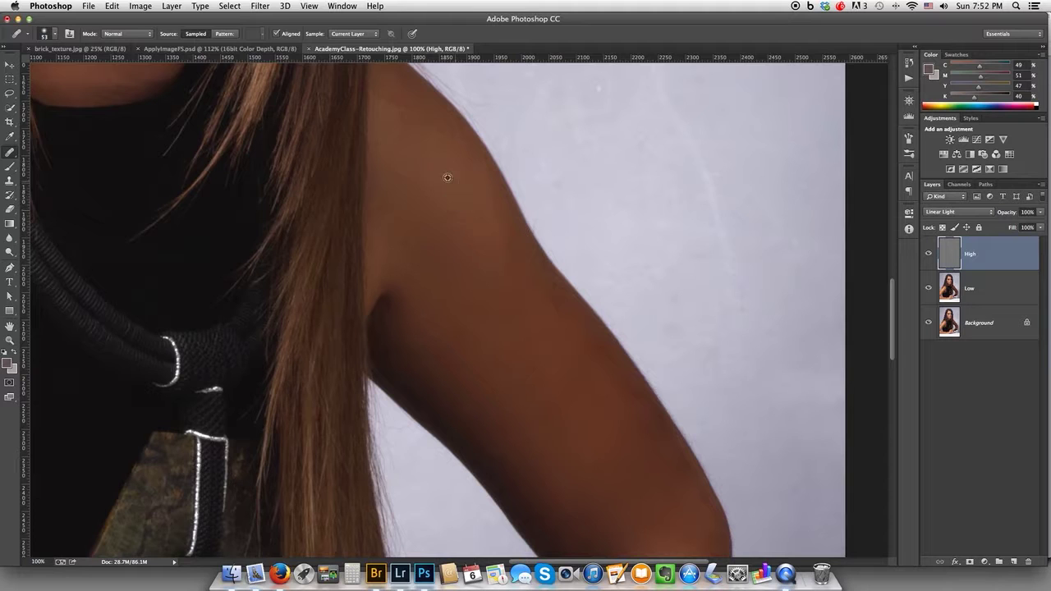
Heal the skin texture on the shaded shoulder beside the long hair and try healing the stray hairs above it
alt+click(447, 178)
drag(431, 145, 464, 272)
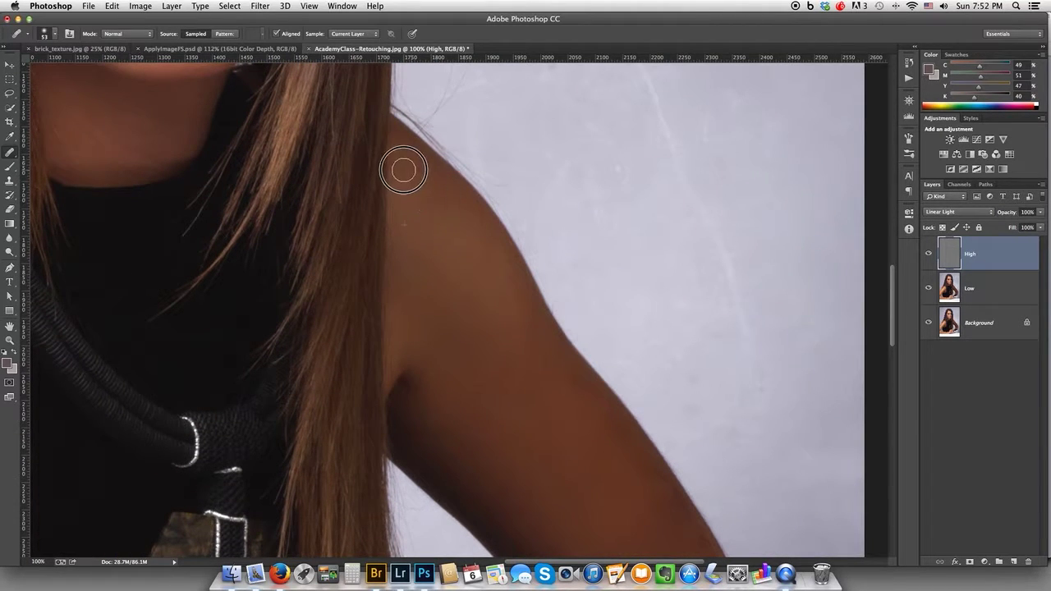
alt+click(431, 211)
alt+click(446, 238)
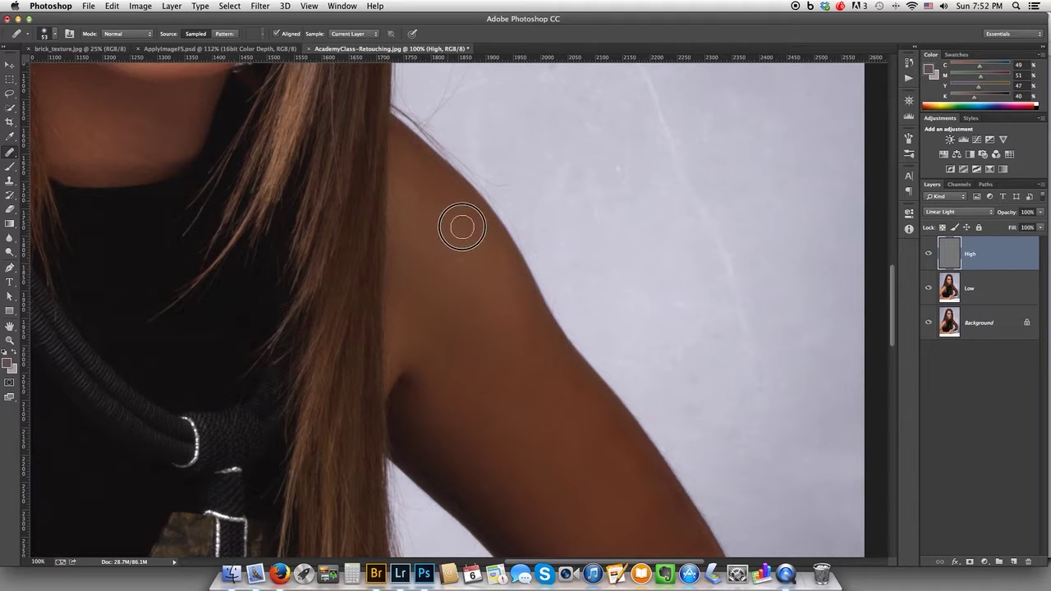
alt+click(474, 240)
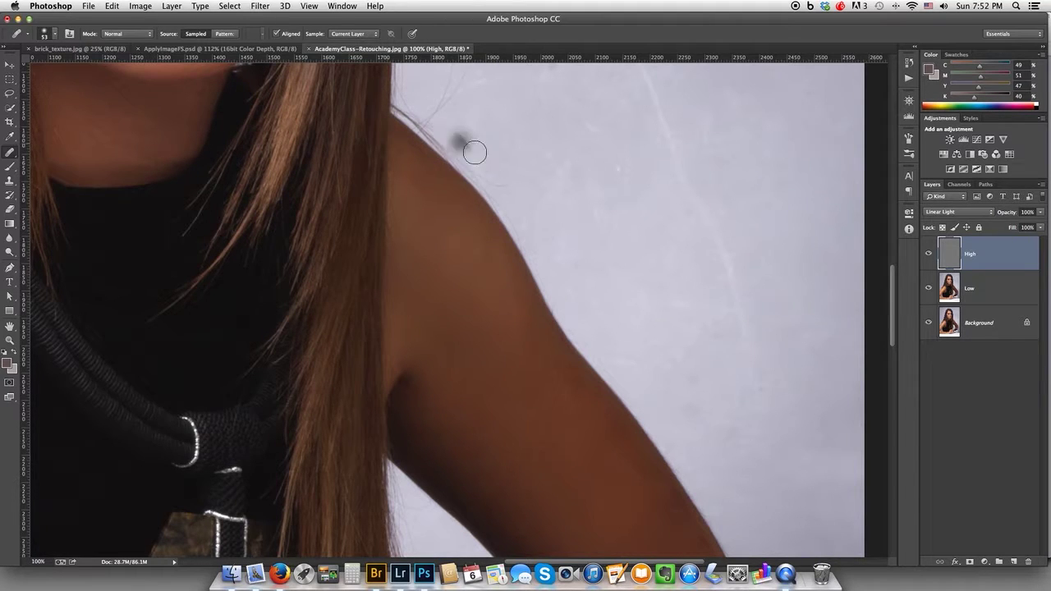
click(441, 125)
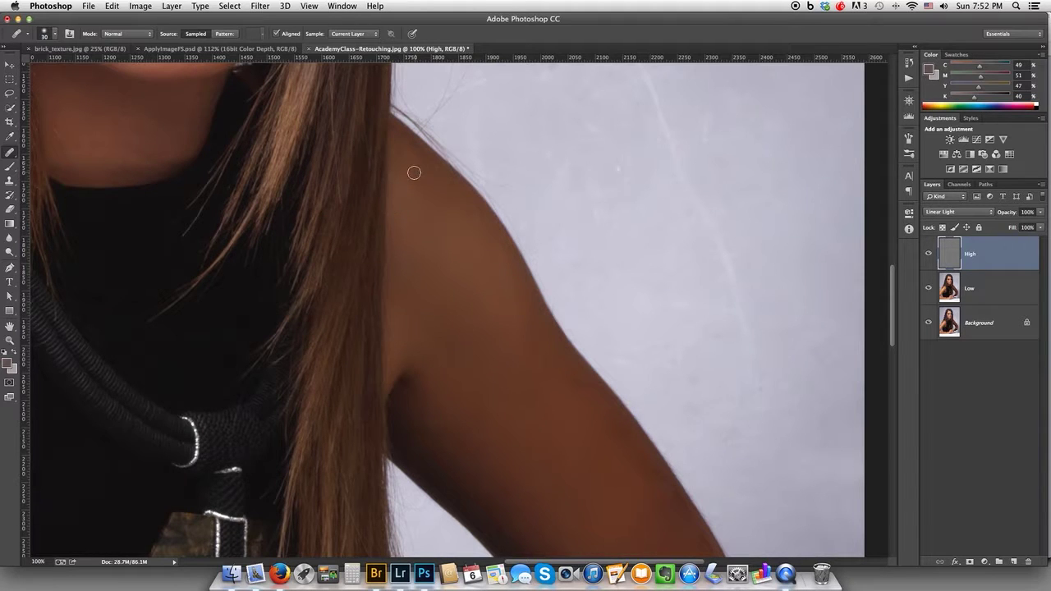
Fit the whole portrait in view and compare the retouched layers with the original Background
key(super+minus)
key(super+minus)
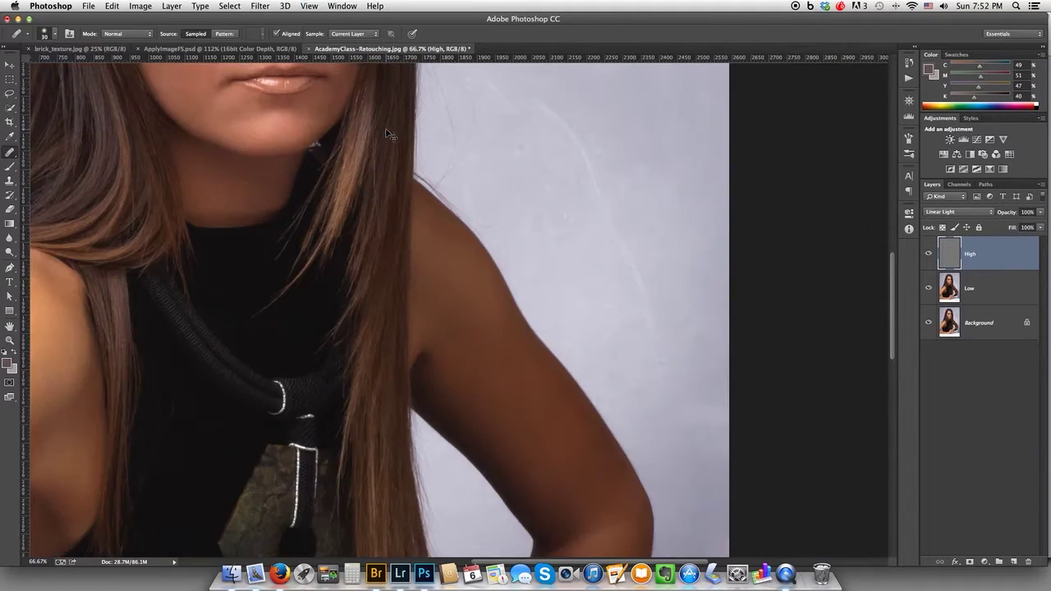
key(super+0)
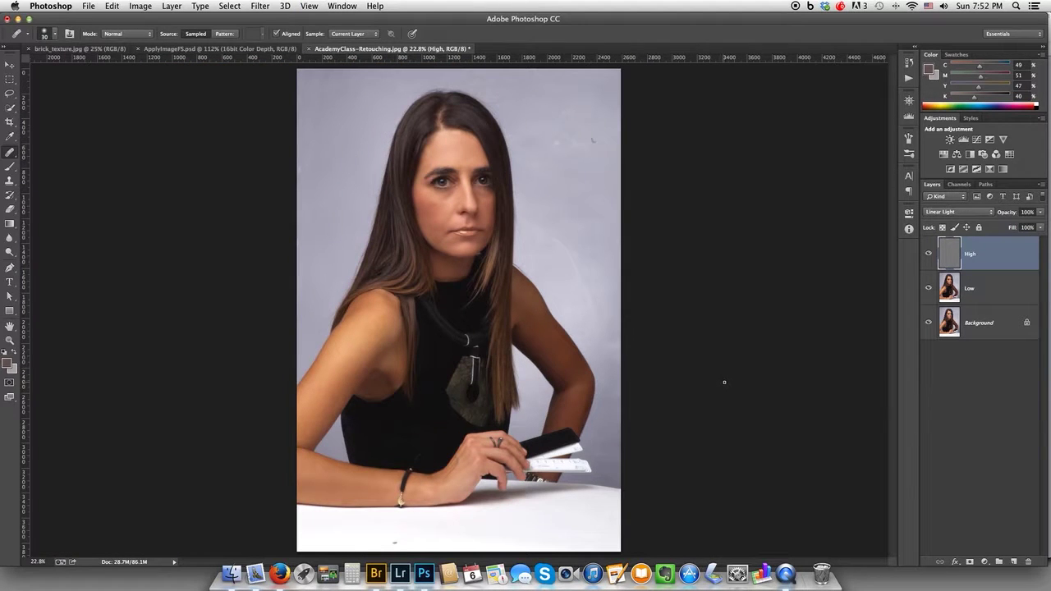
alt+click(929, 324)
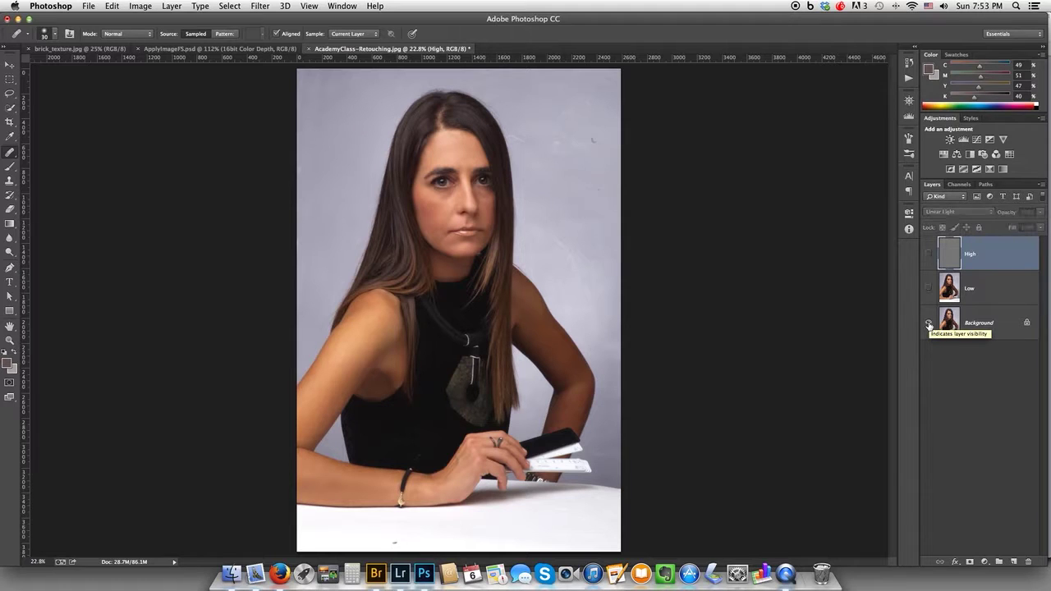
alt+click(928, 324)
alt+click(930, 325)
Compare the face and shoulders before and after retouching at 50% zoom by isolating and restoring the Background layer
key(super+equal)
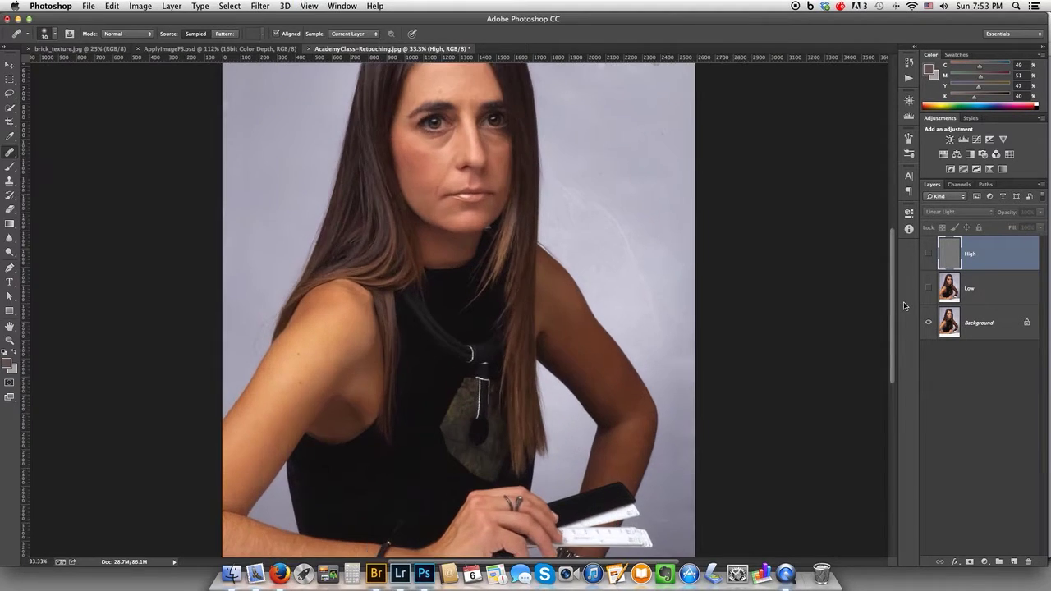
key(super+equal)
scroll(685, 323, up, 5)
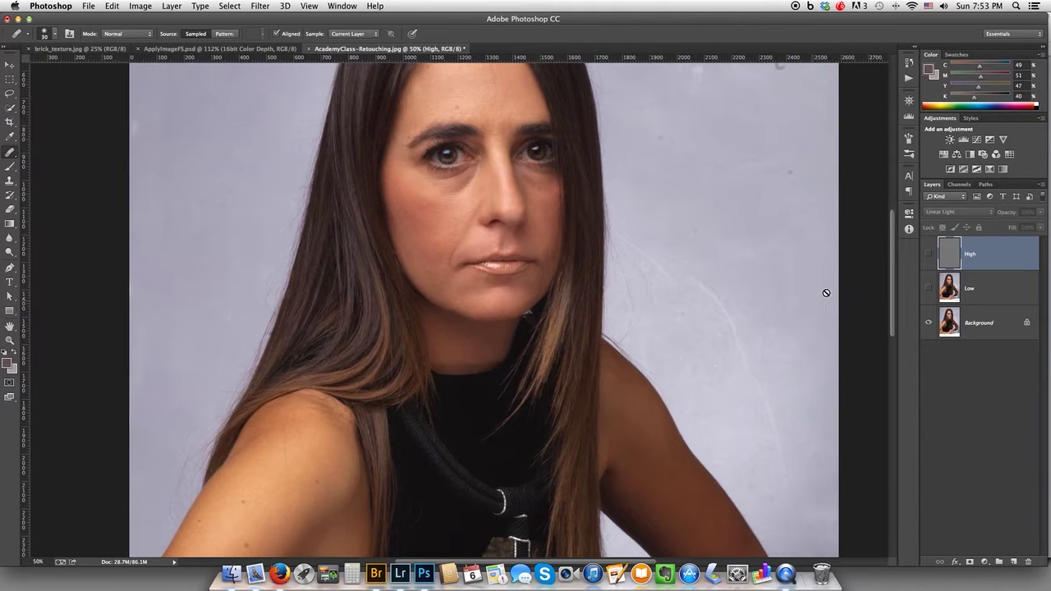
alt+click(929, 324)
alt+click(930, 324)
alt+click(929, 323)
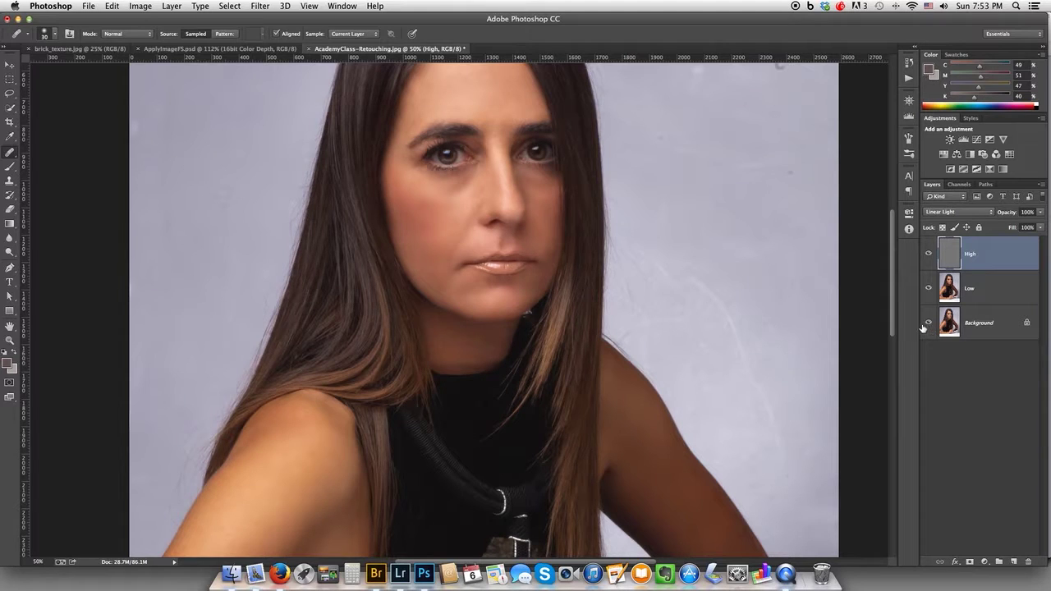
alt+click(928, 324)
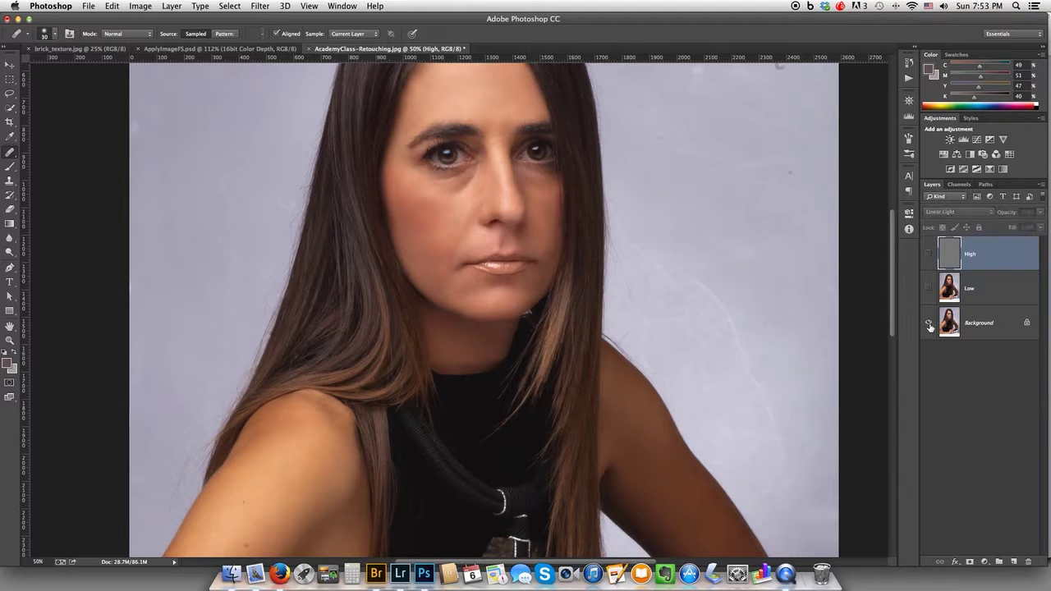
alt+click(929, 323)
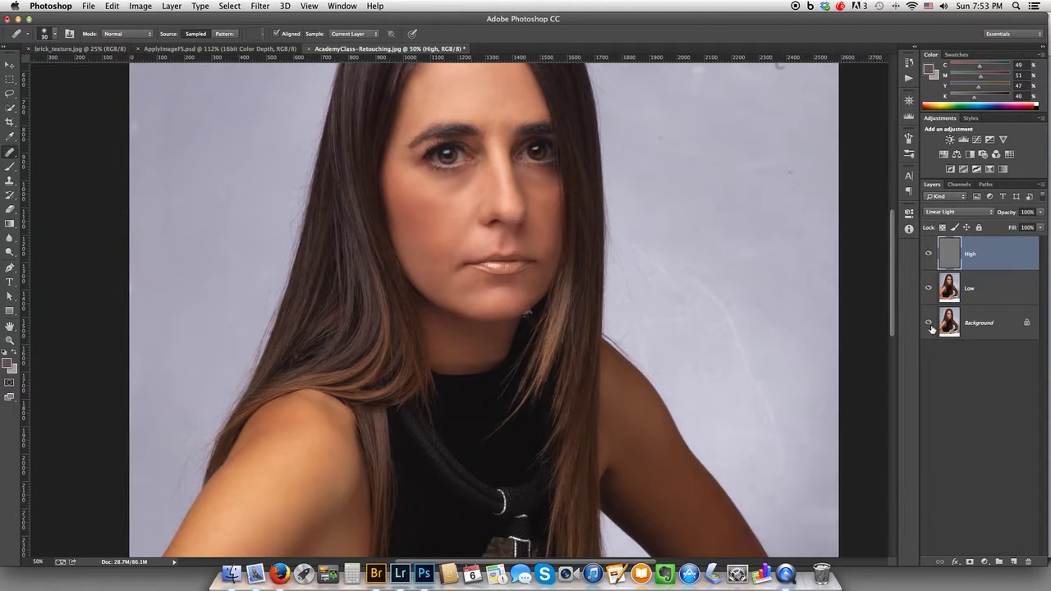
alt+click(930, 325)
alt+click(930, 326)
Compare the arms and hand, and the face and hair, with the unretouched Background at 50% zoom
drag(645, 411, 694, 145)
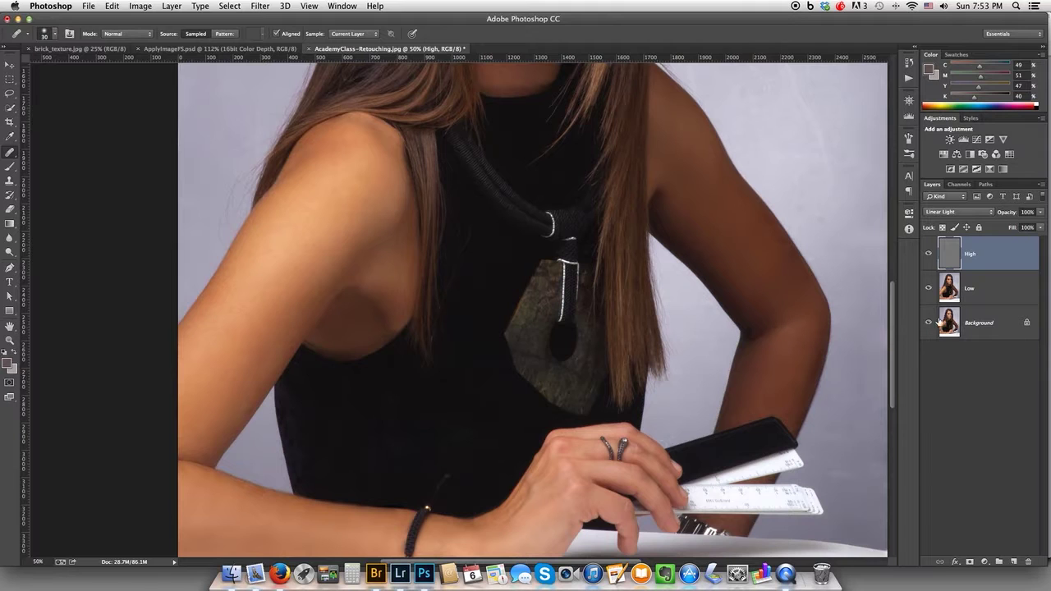
alt+click(930, 324)
alt+click(930, 323)
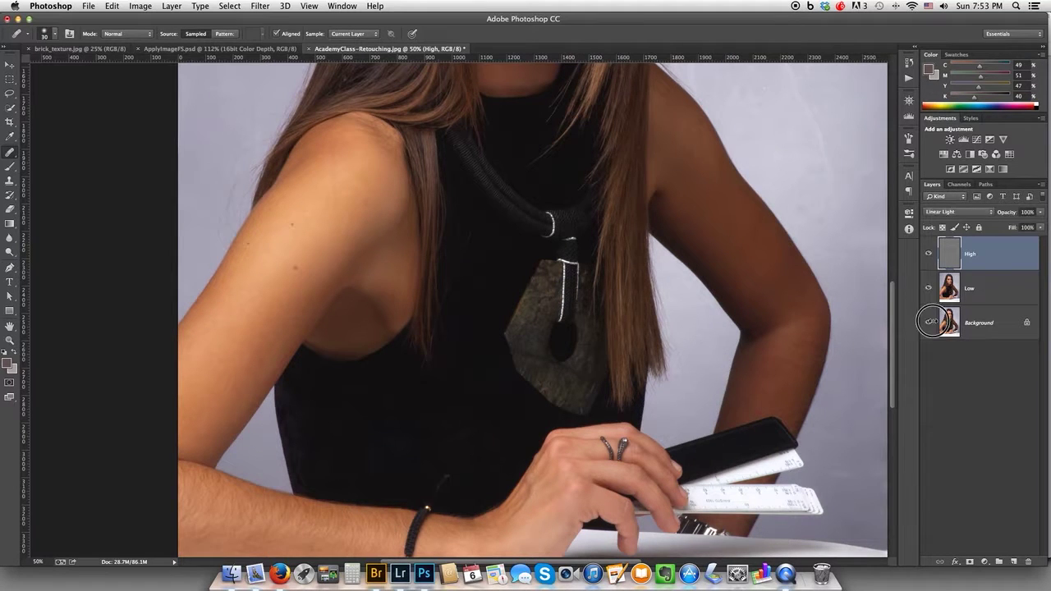
alt+click(929, 323)
alt+click(929, 324)
scroll(563, 234, up, 10)
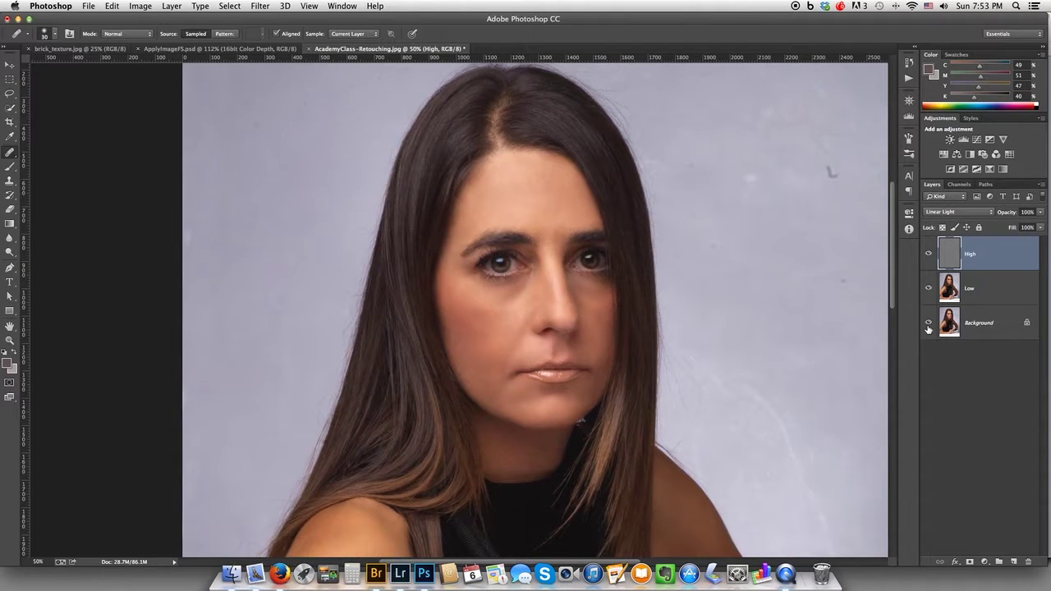
alt+click(930, 324)
alt+click(930, 324)
Create a new layer above High in Overlay mode, filled with the Overlay-neutral color (50% gray)
key(super+minus)
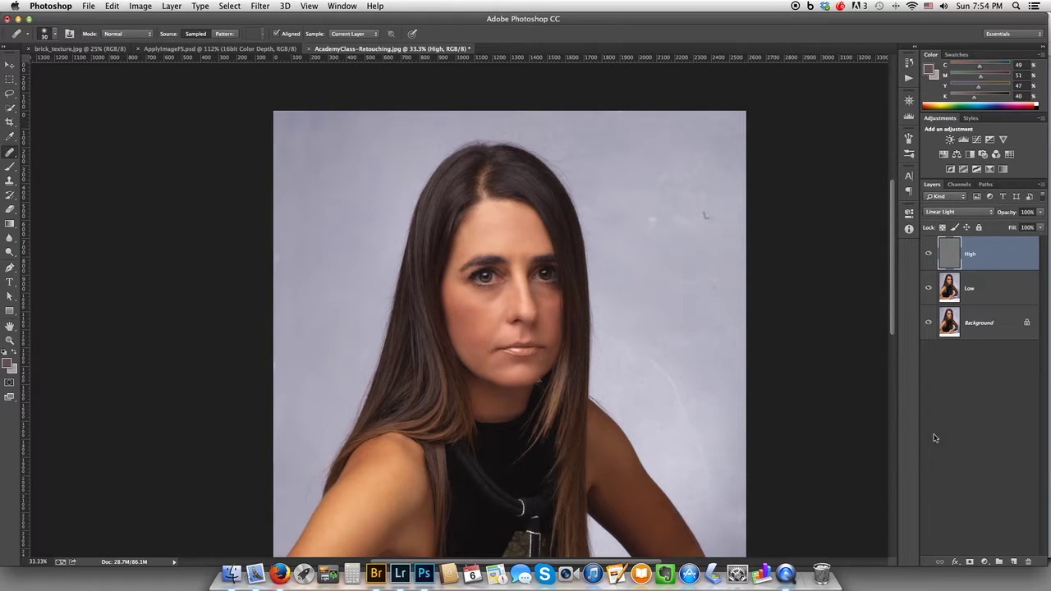
alt+click(1014, 563)
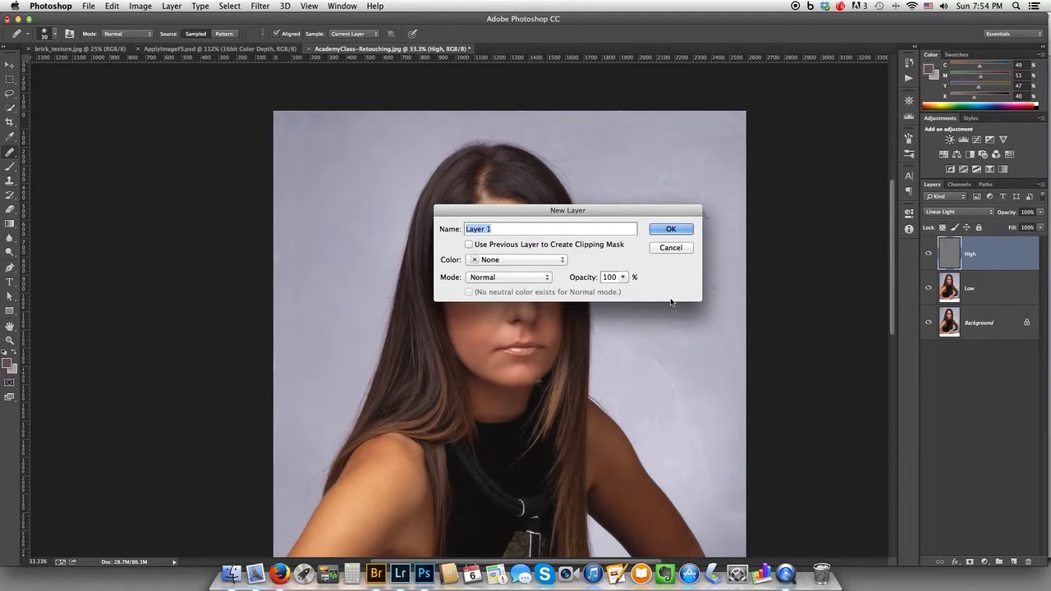
click(488, 278)
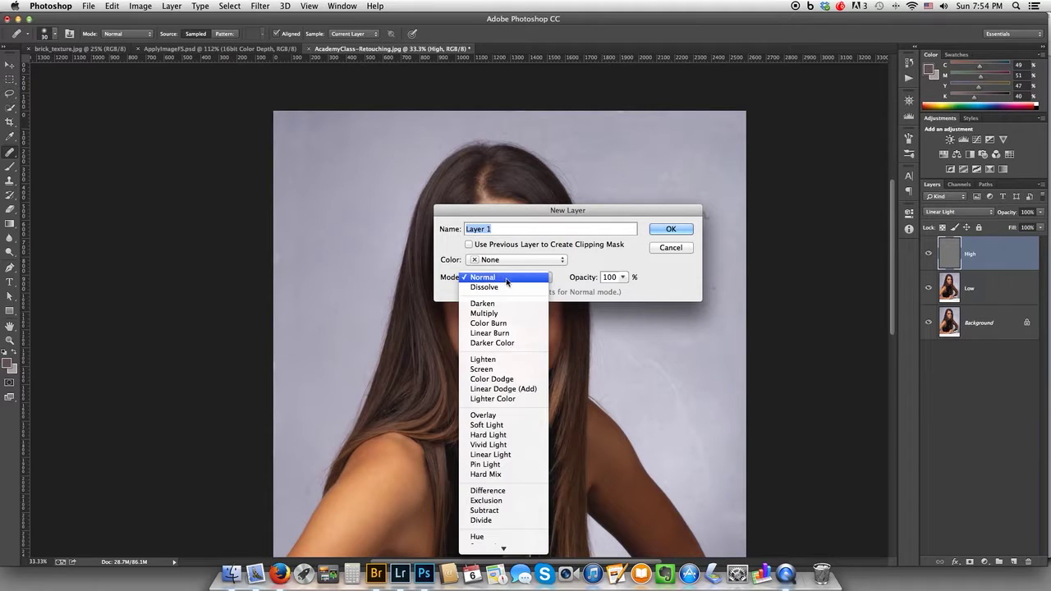
click(514, 417)
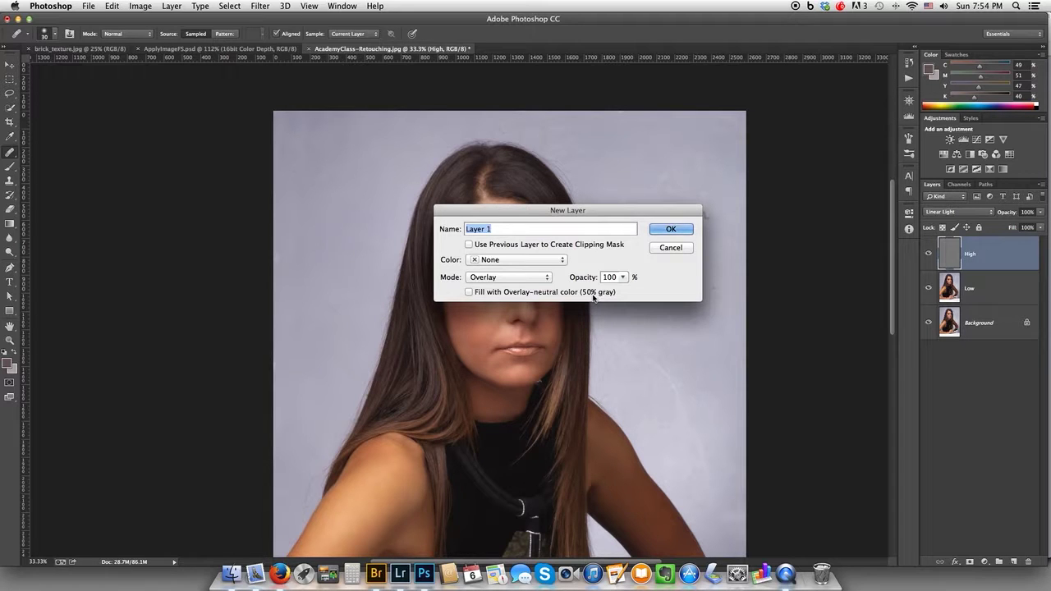
click(547, 277)
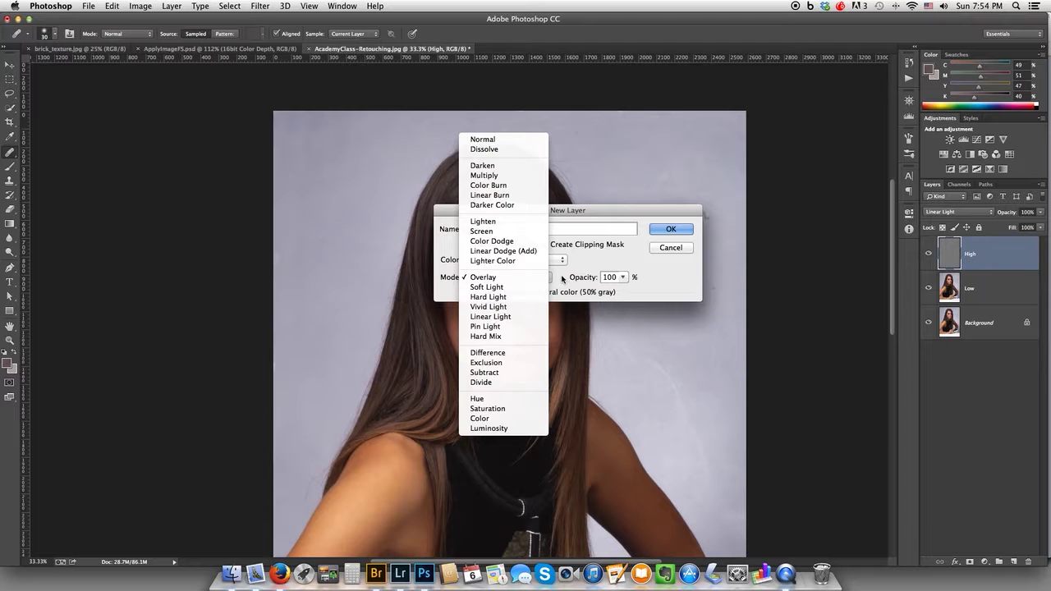
click(560, 277)
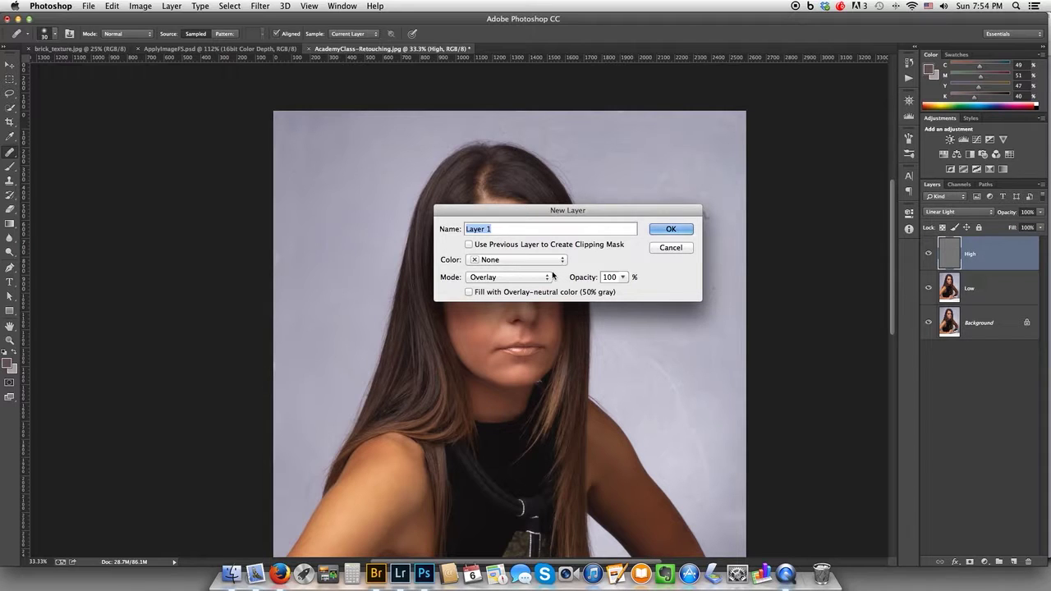
click(468, 293)
click(669, 230)
click(674, 230)
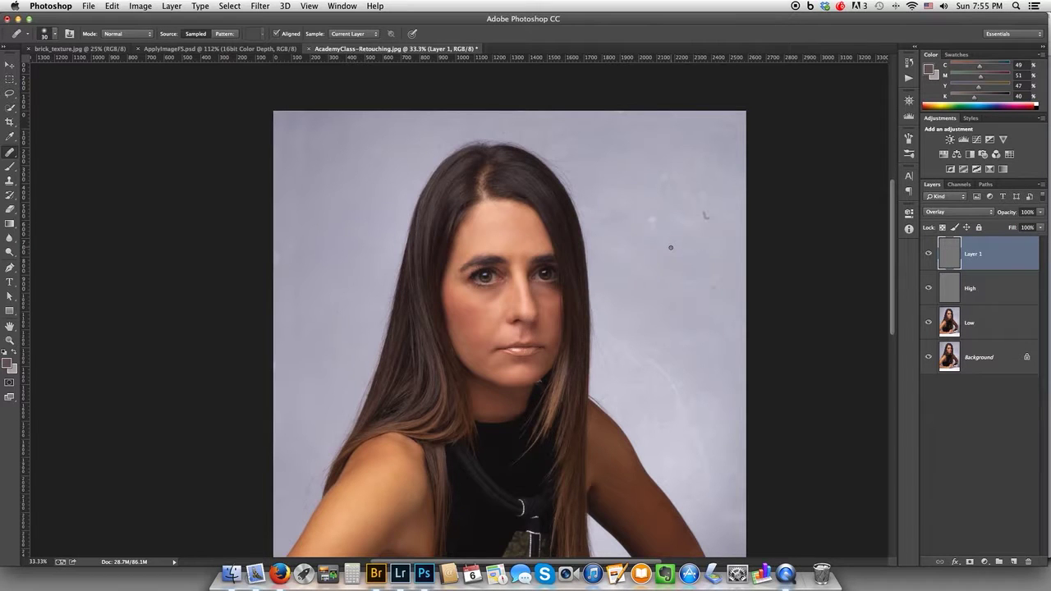
Set Layer 1's blend mode to Normal to show its plain gray fill
click(966, 213)
click(976, 106)
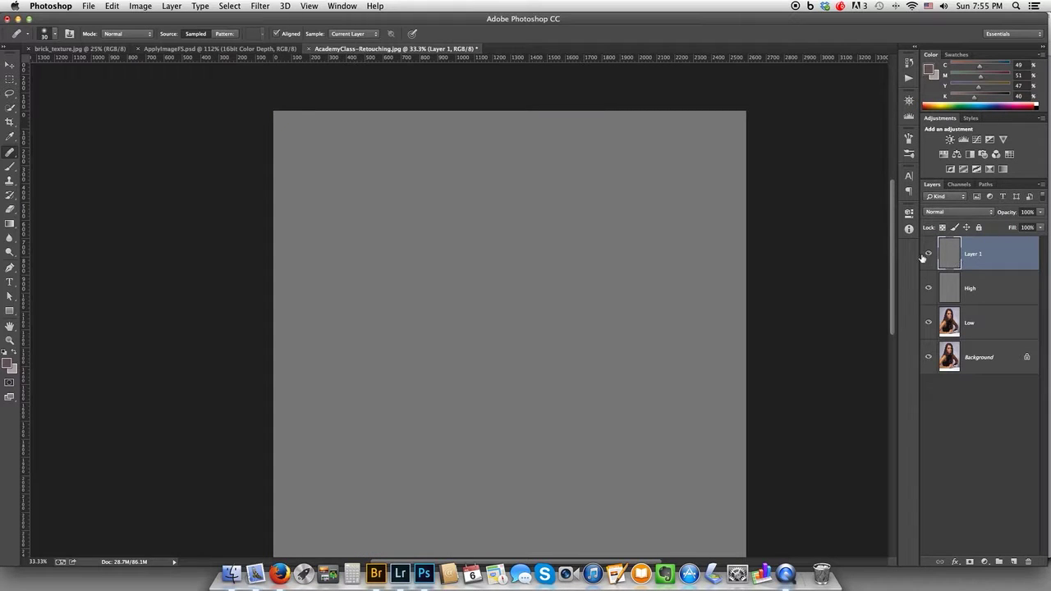
mouse_move(893, 258)
mouse_down()
mouse_move(892, 307)
mouse_move(892, 251)
mouse_up()
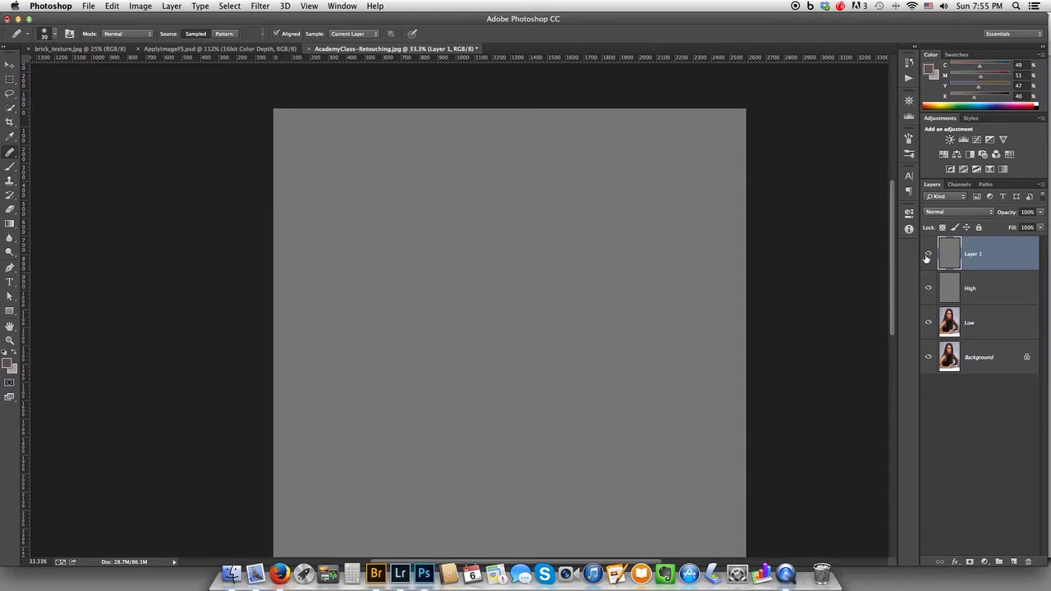
Set the gray Layer 1's blend mode to Overlay
click(966, 215)
click(935, 320)
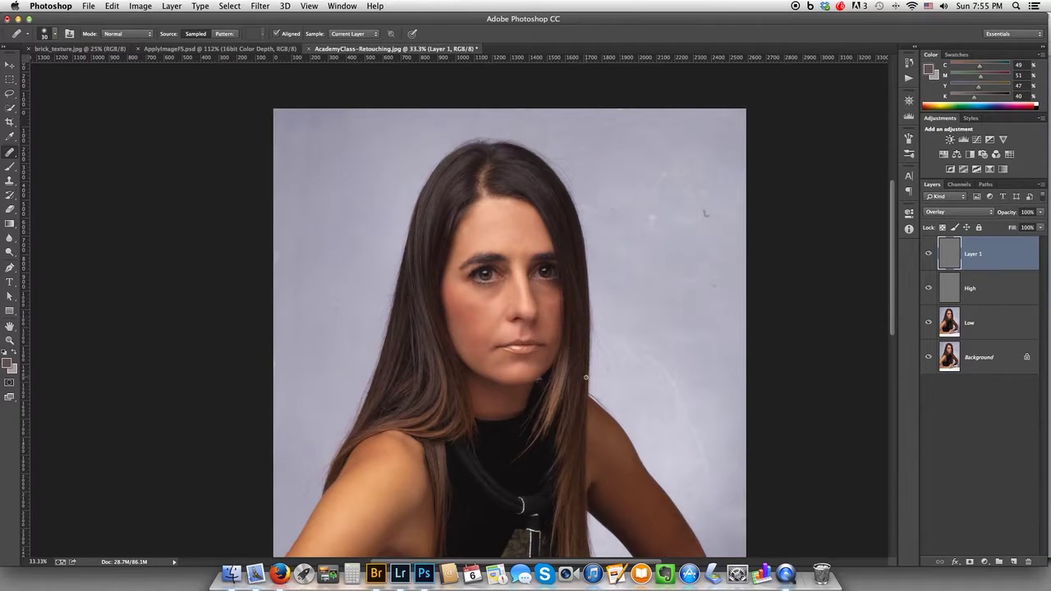
drag(529, 394, 535, 328)
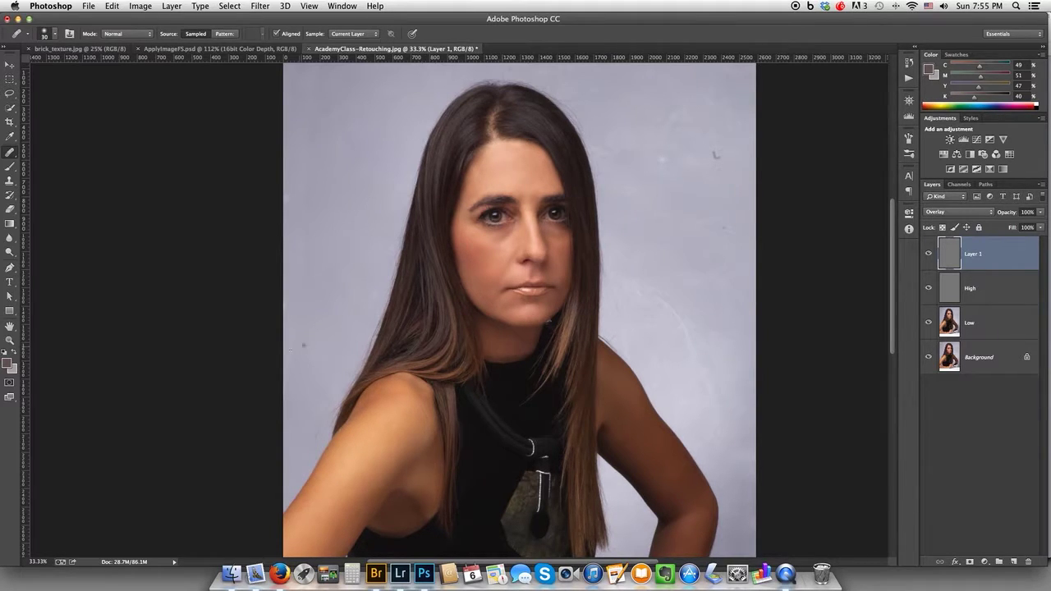
Switch to the Burn tool for midtones and set its exposure to 14%
click(10, 252)
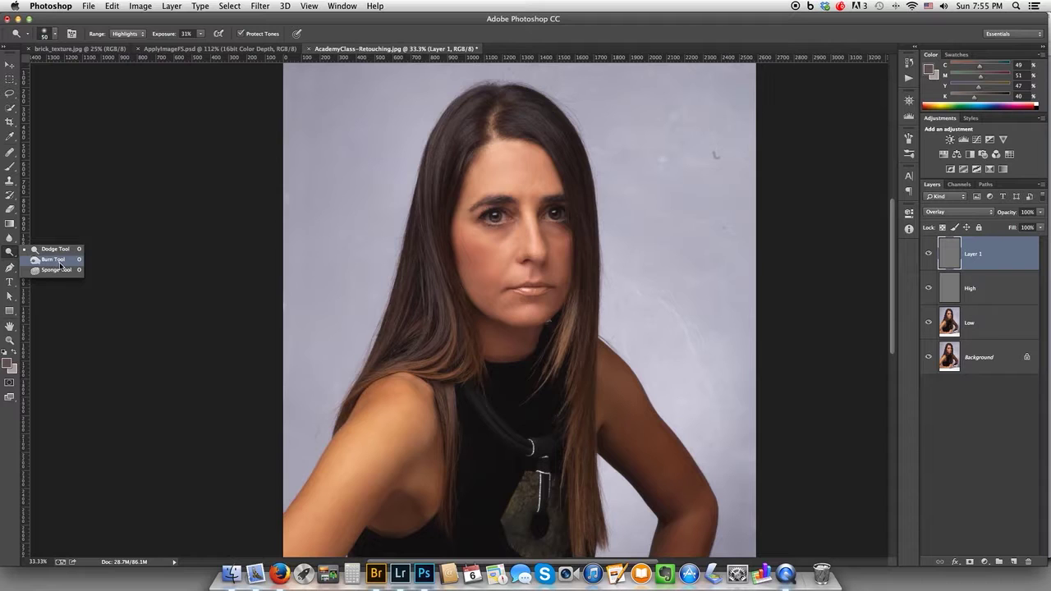
click(61, 259)
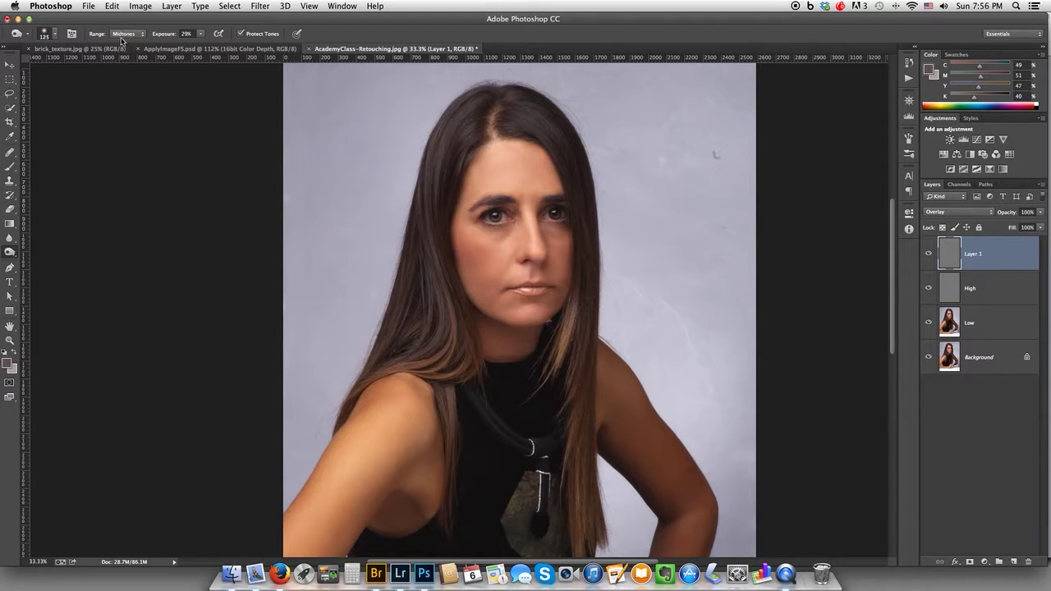
click(200, 36)
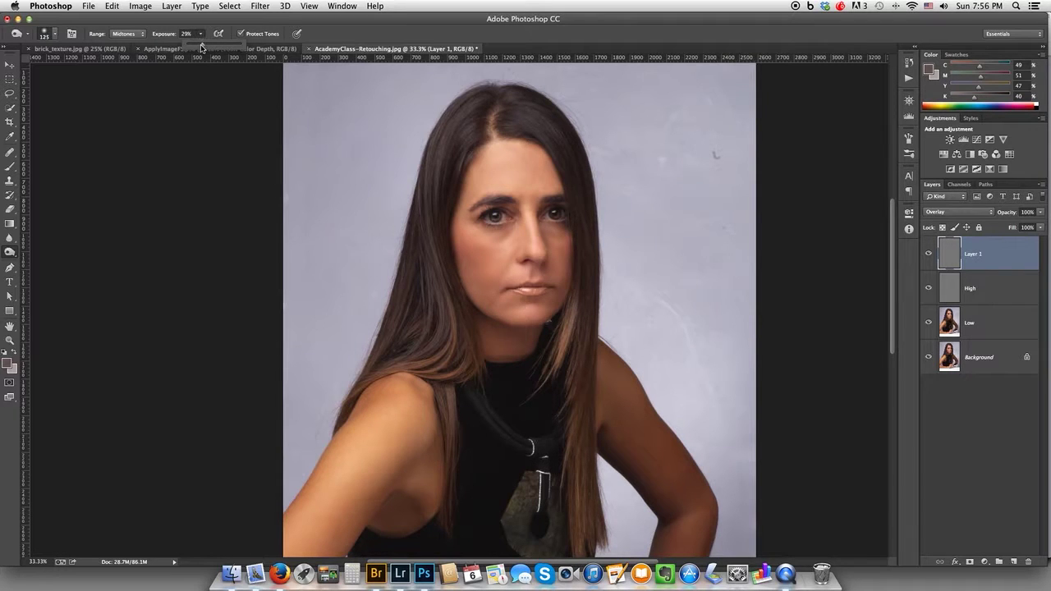
drag(200, 47, 196, 54)
click(329, 27)
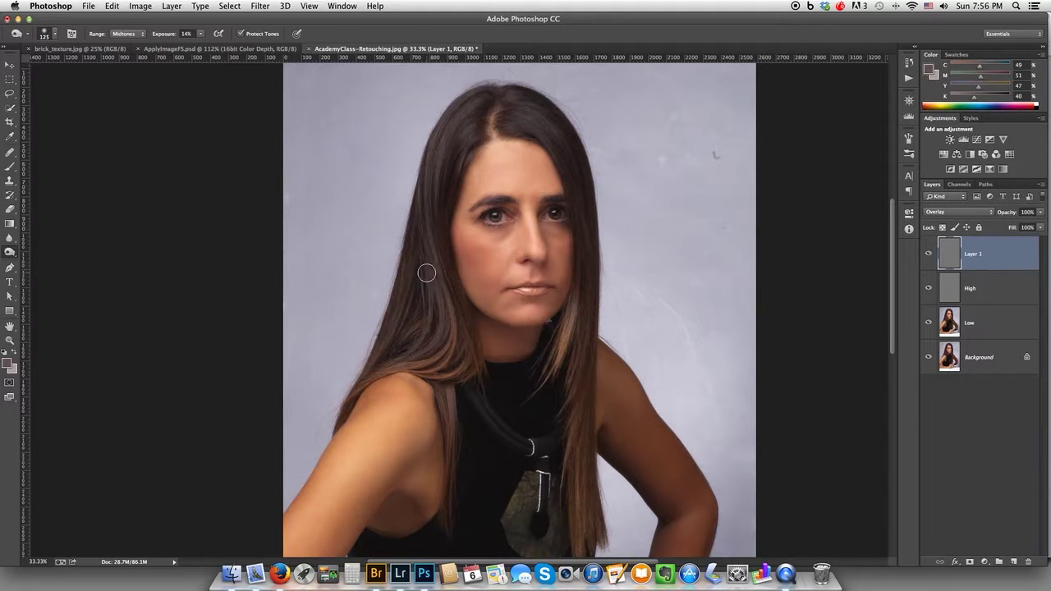
Burn the cheek contours on both sides of the woman's face on Layer 1 with a 150 px brush
key(bracketright)
click(445, 246)
mouse_move(445, 246)
mouse_down()
mouse_move(479, 281)
mouse_move(447, 247)
mouse_move(481, 287)
mouse_up()
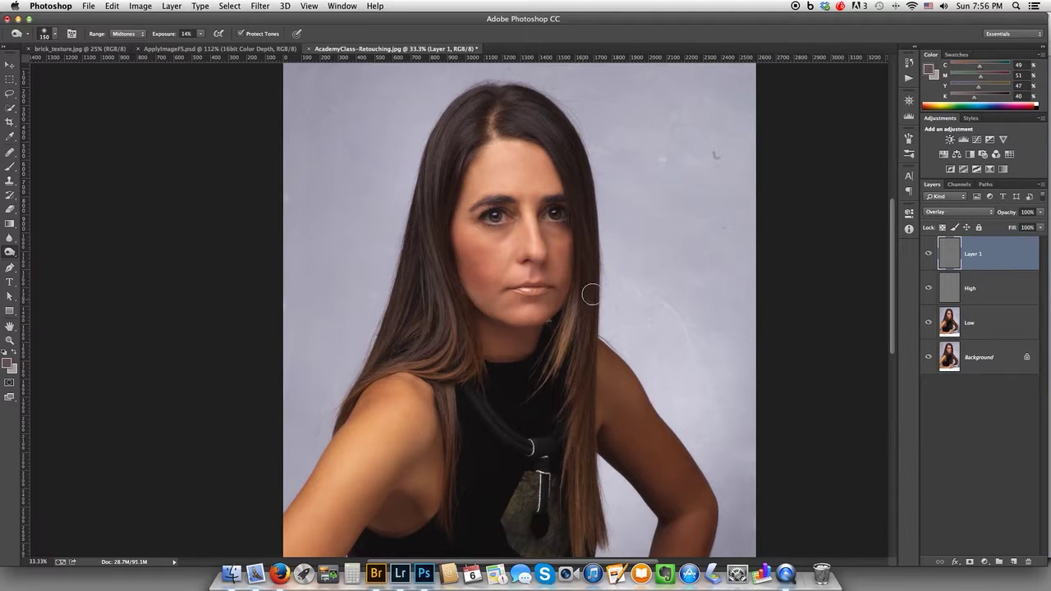
drag(584, 261, 563, 297)
Burn the shaded edges of the shoulders, both arms and the forearm on Layer 1 to deepen their contours
click(277, 522)
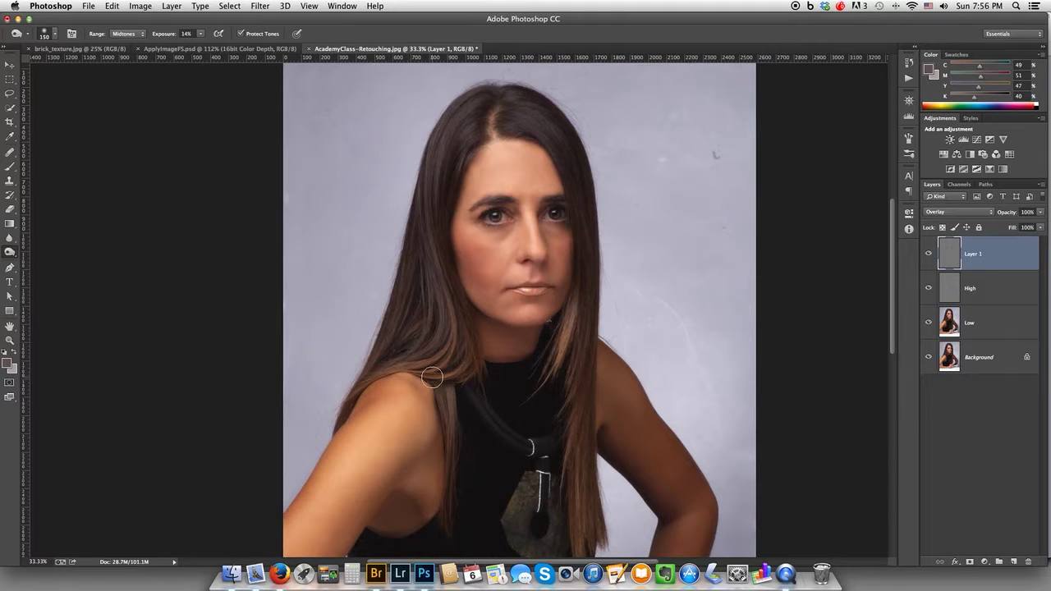
drag(427, 448, 435, 352)
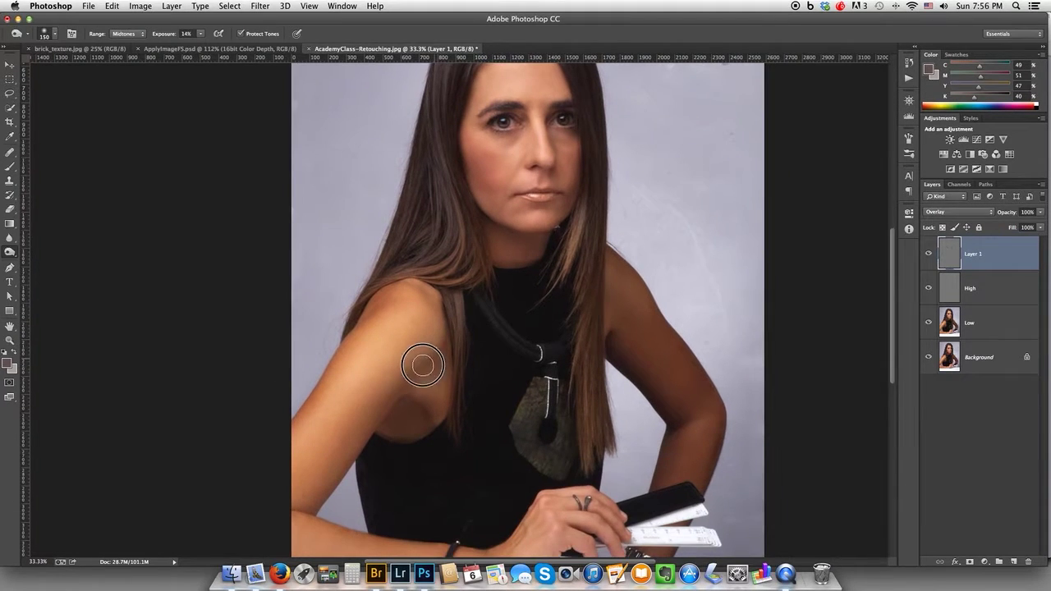
mouse_move(436, 435)
mouse_down()
mouse_move(384, 434)
mouse_move(404, 439)
mouse_move(408, 307)
mouse_up()
click(334, 441)
mouse_move(334, 441)
mouse_down()
mouse_move(494, 454)
mouse_move(329, 443)
mouse_move(379, 409)
mouse_move(522, 422)
mouse_move(453, 425)
mouse_move(530, 404)
mouse_move(491, 429)
mouse_move(514, 452)
mouse_up()
drag(580, 328, 473, 352)
mouse_move(522, 278)
mouse_down()
mouse_move(571, 307)
mouse_move(529, 257)
mouse_move(569, 327)
mouse_move(546, 391)
mouse_move(617, 342)
mouse_up()
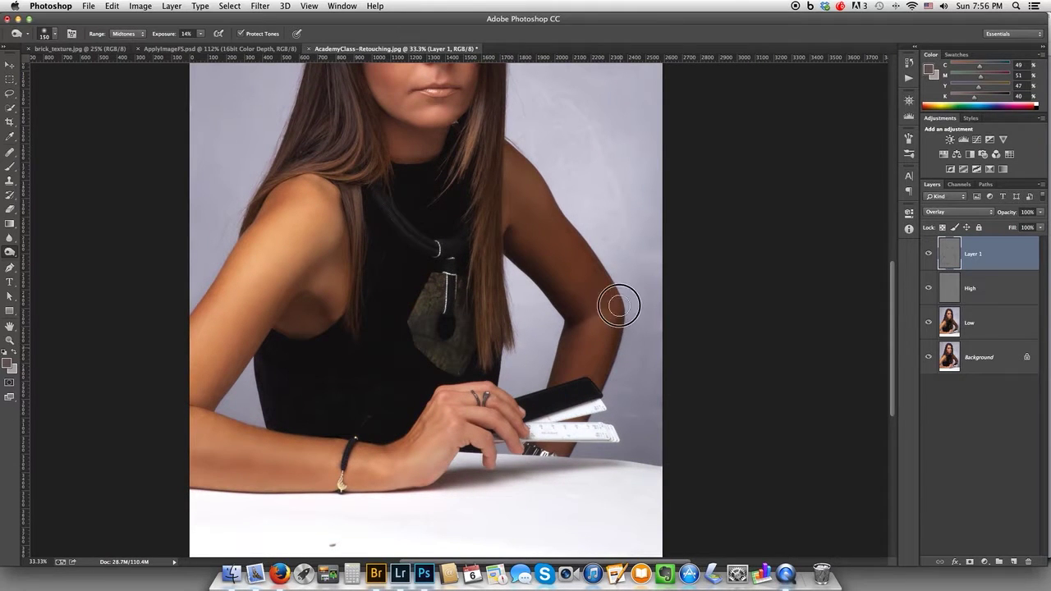
drag(535, 154, 582, 303)
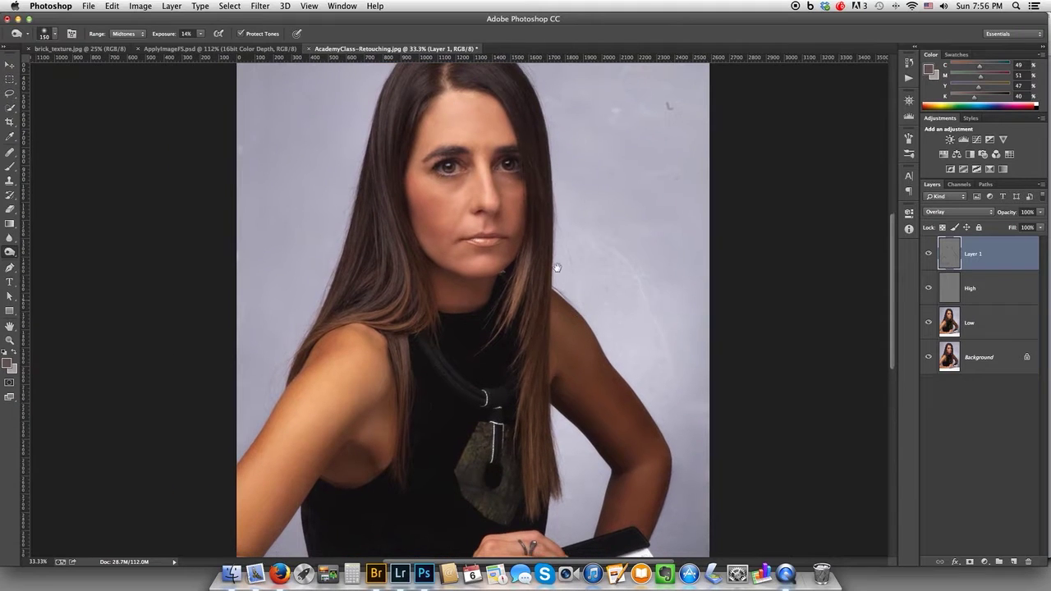
Toggle Layer 1's visibility repeatedly to compare the portrait with and without the burning
click(928, 254)
click(928, 255)
click(928, 255)
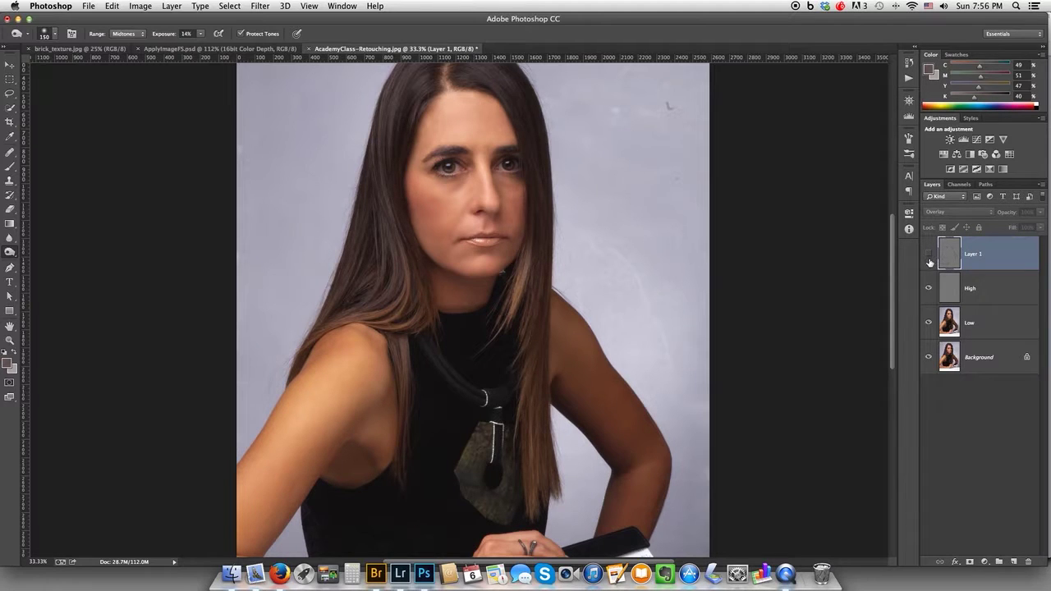
click(928, 256)
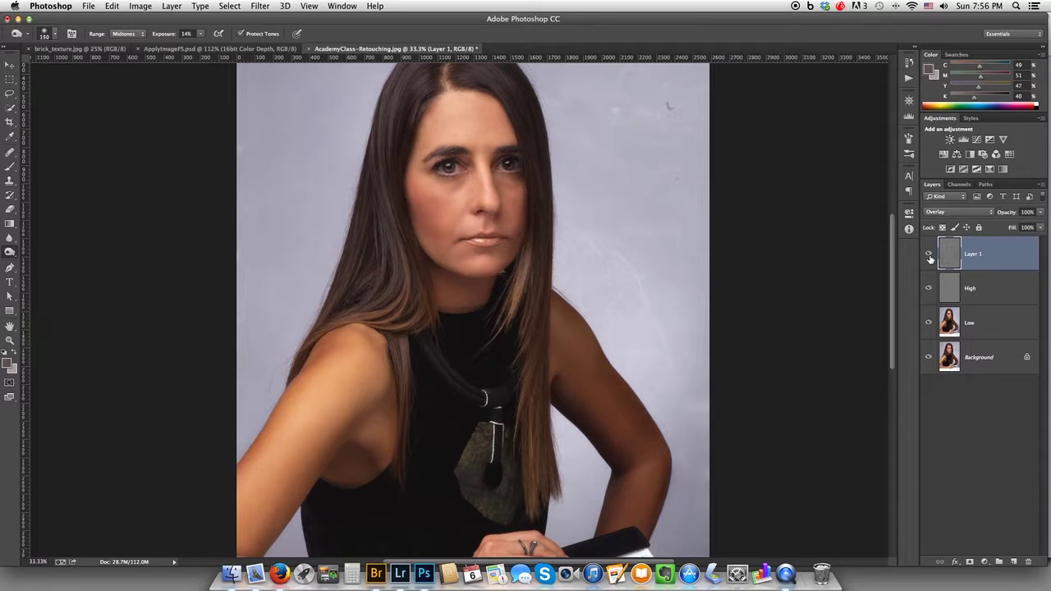
click(928, 256)
click(928, 255)
click(928, 256)
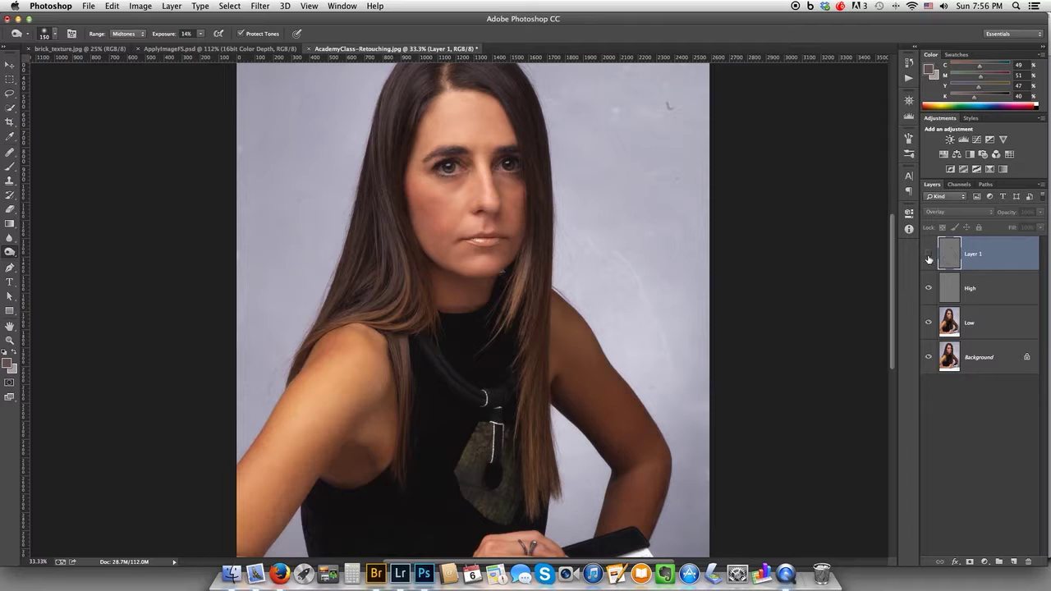
click(928, 256)
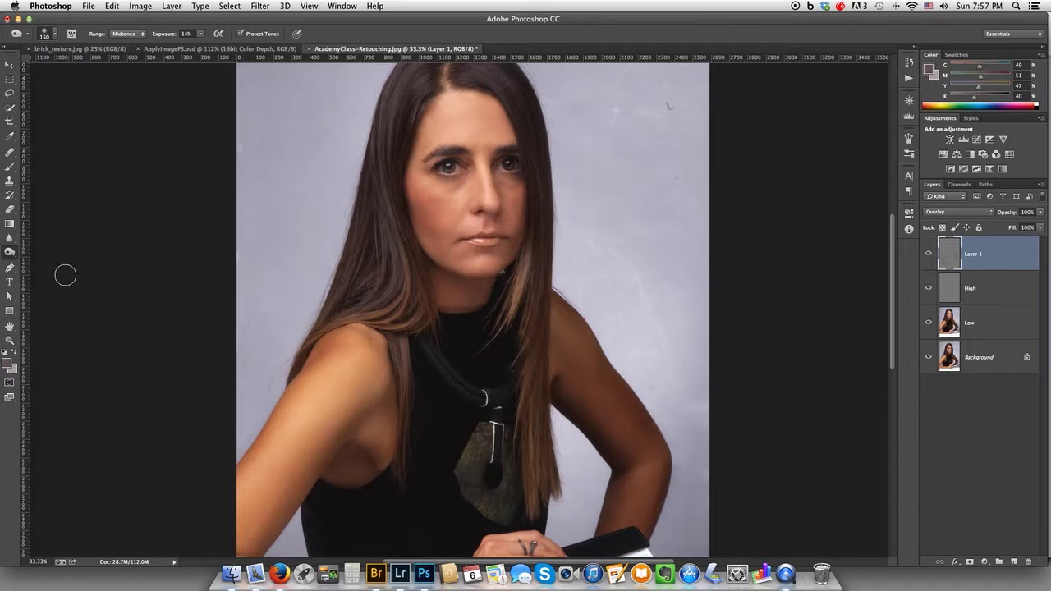
Switch to the Dodge tool and set its range to Midtones and its exposure to 16%
right_click(11, 252)
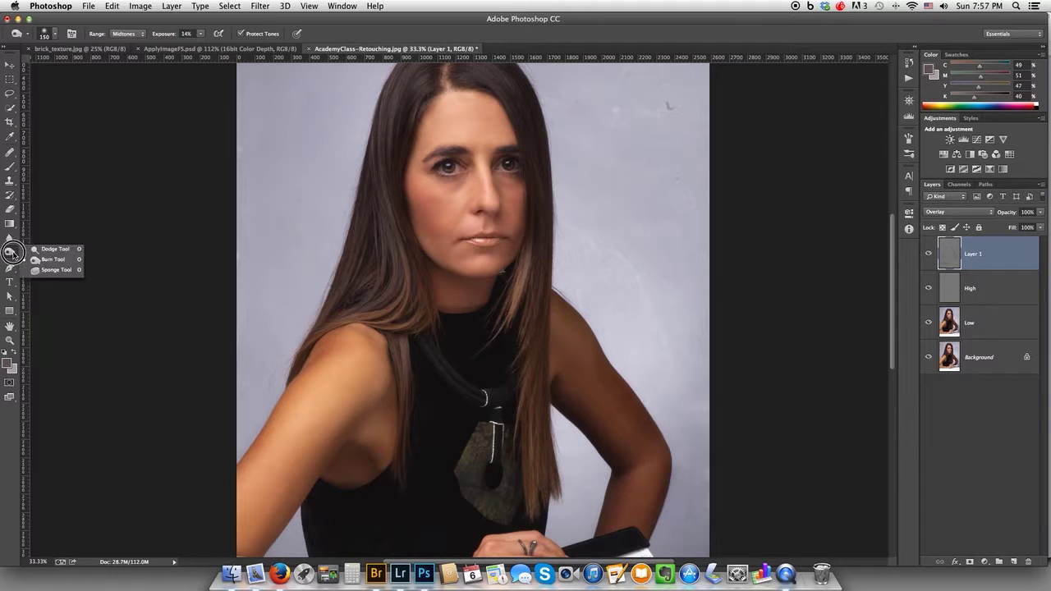
click(56, 249)
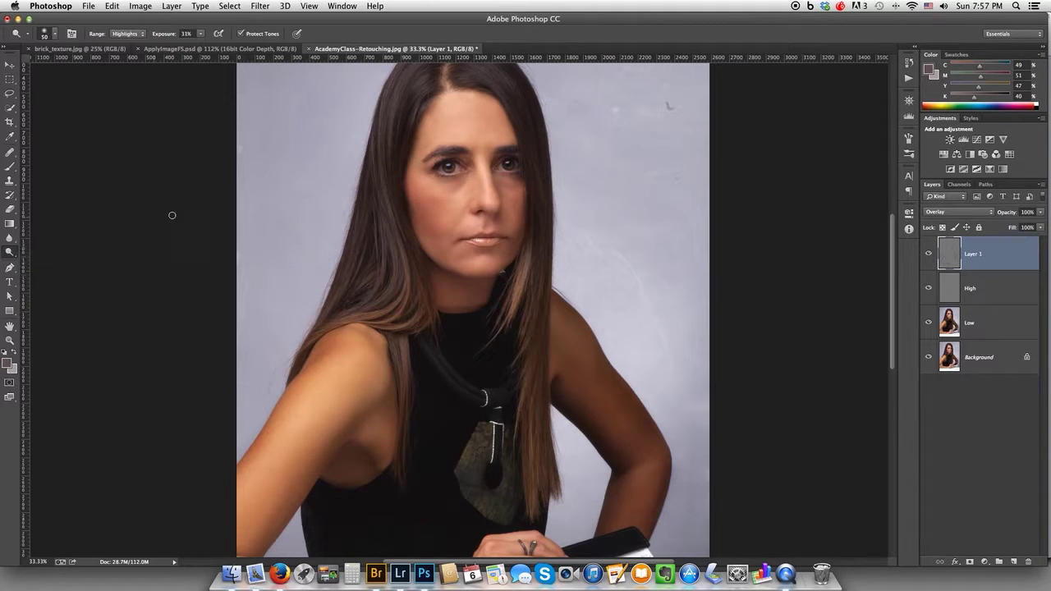
click(137, 35)
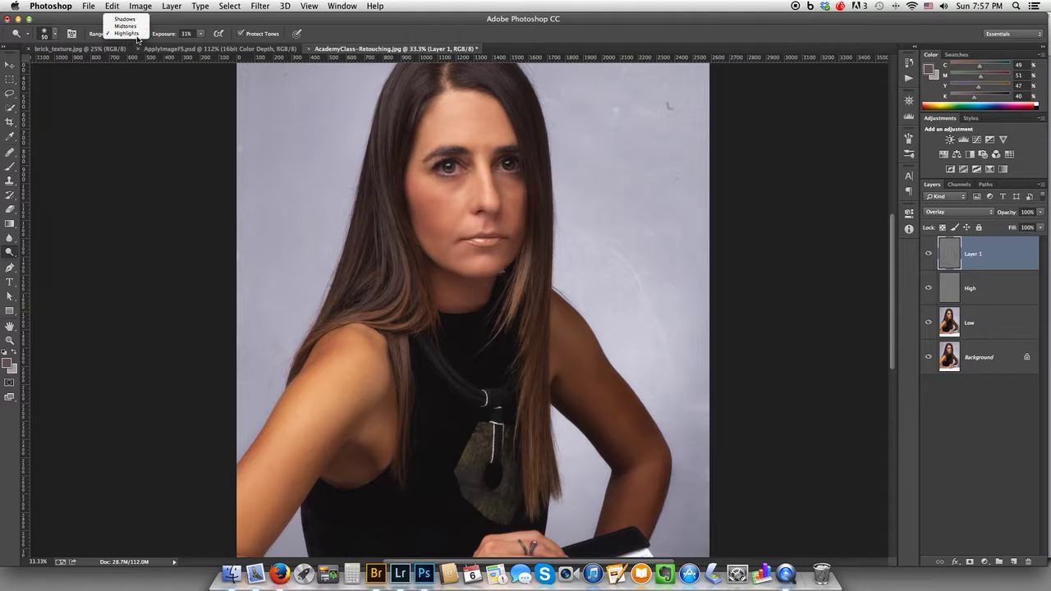
click(130, 24)
drag(198, 37, 194, 46)
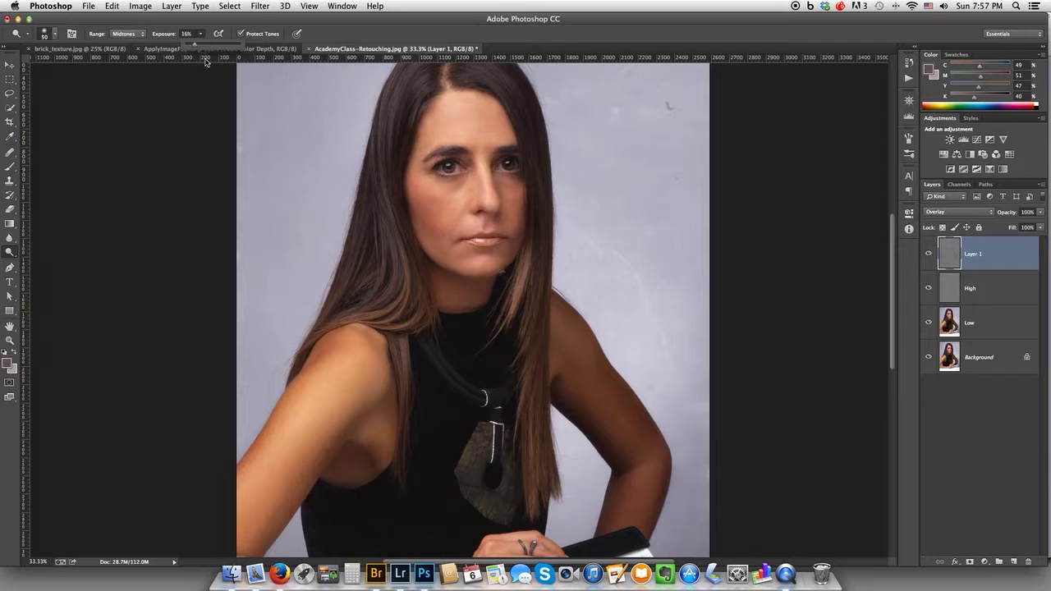
Enlarge the dodge brush beyond 150 px and lighten the highlight on the shoulder nearest the camera
key(bracketright)
key(bracketright)
key(bracketright)
key(bracketright)
key(bracketright)
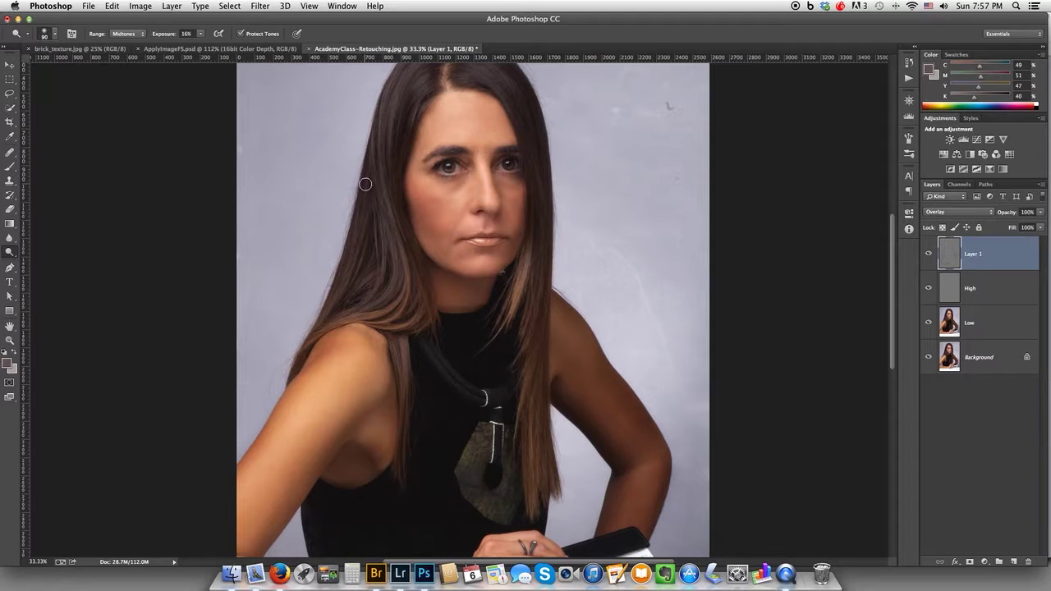
key(bracketright)
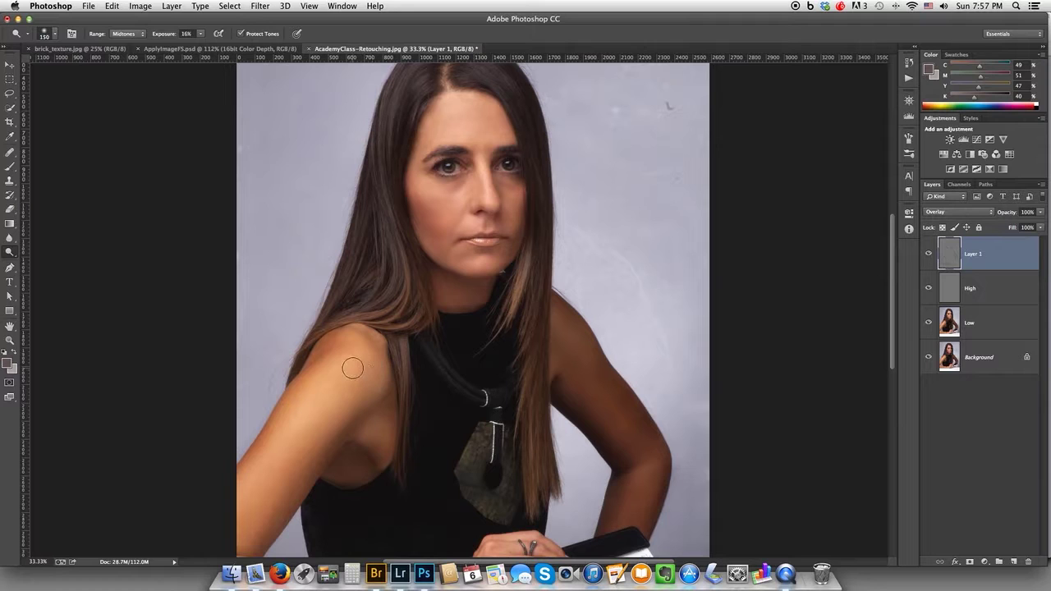
key(bracketright)
key(bracketright)
key(bracketright)
mouse_move(345, 366)
mouse_down()
mouse_move(254, 495)
mouse_move(344, 371)
mouse_up()
Enlarge the dodge brush to 300 px and lighten the highlights on the far upper arm and the forearm
key(bracketright)
key(bracketright)
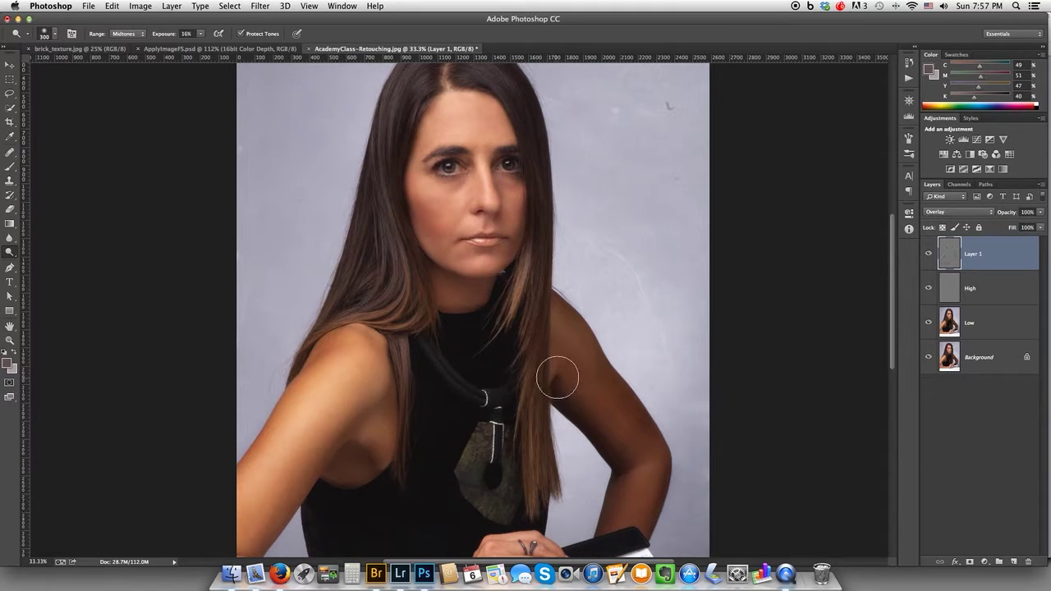
mouse_move(579, 361)
mouse_down()
mouse_move(560, 251)
mouse_move(543, 223)
mouse_move(614, 339)
mouse_move(602, 388)
mouse_up()
mouse_move(351, 474)
mouse_down()
mouse_move(224, 475)
mouse_move(358, 494)
mouse_move(431, 492)
mouse_move(459, 476)
mouse_up()
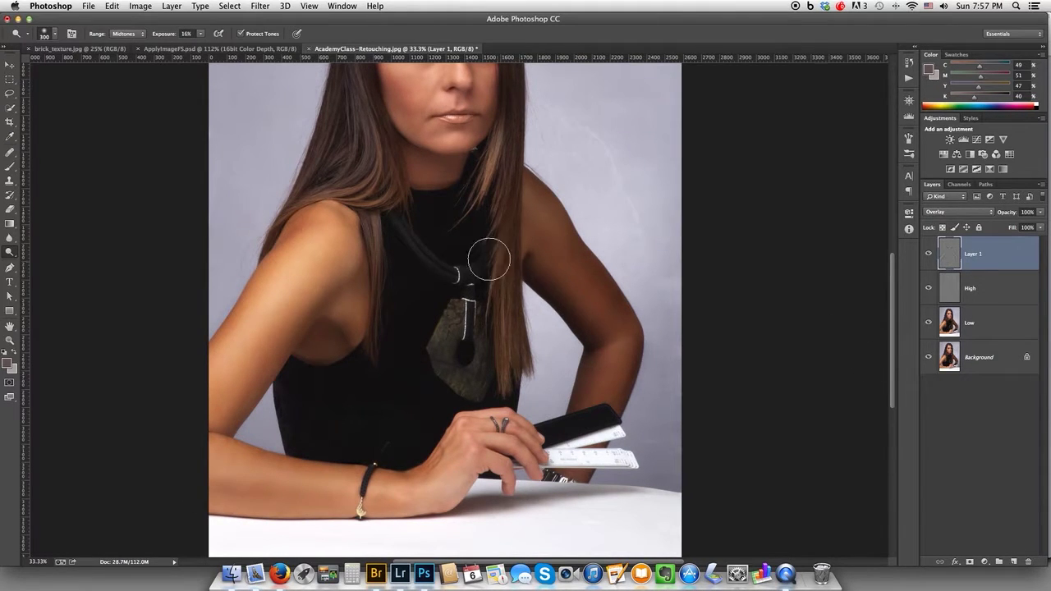
drag(483, 205, 518, 299)
Toggle Layer 1's visibility to compare the portrait before and after the combined dodging and burning
click(928, 255)
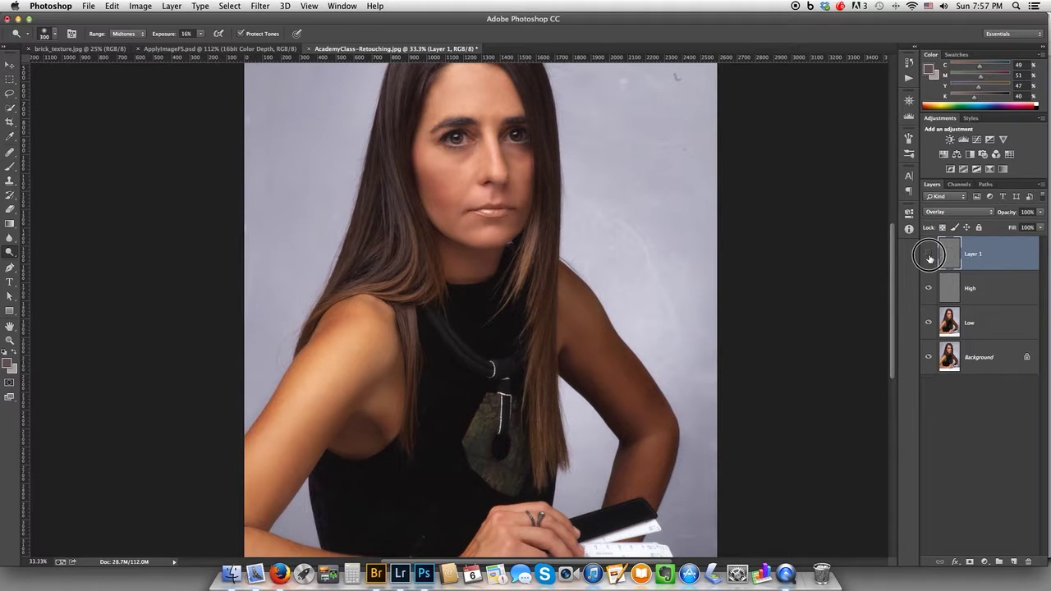
click(928, 255)
click(929, 256)
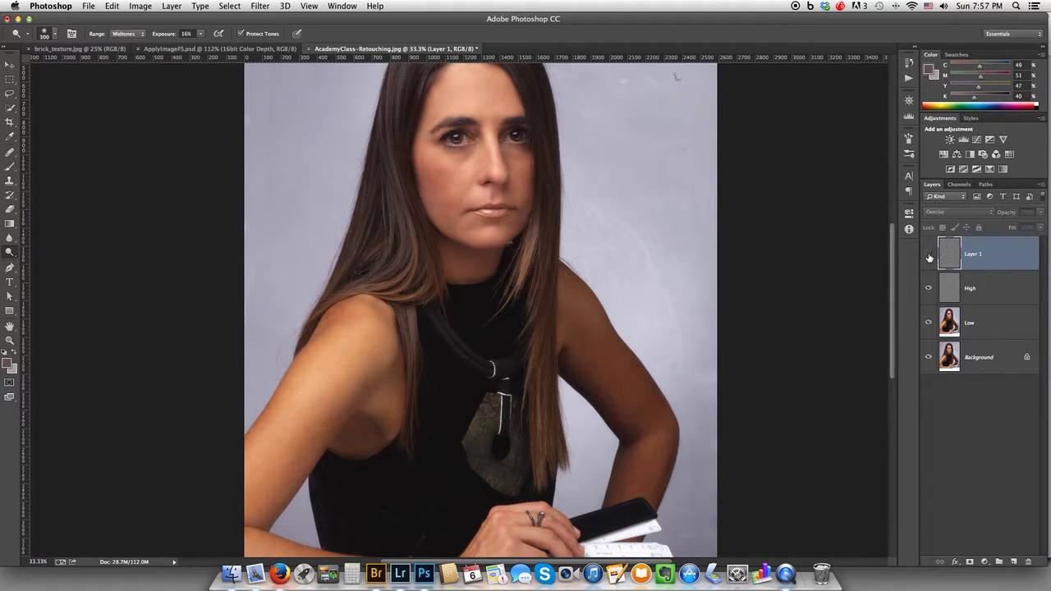
click(928, 255)
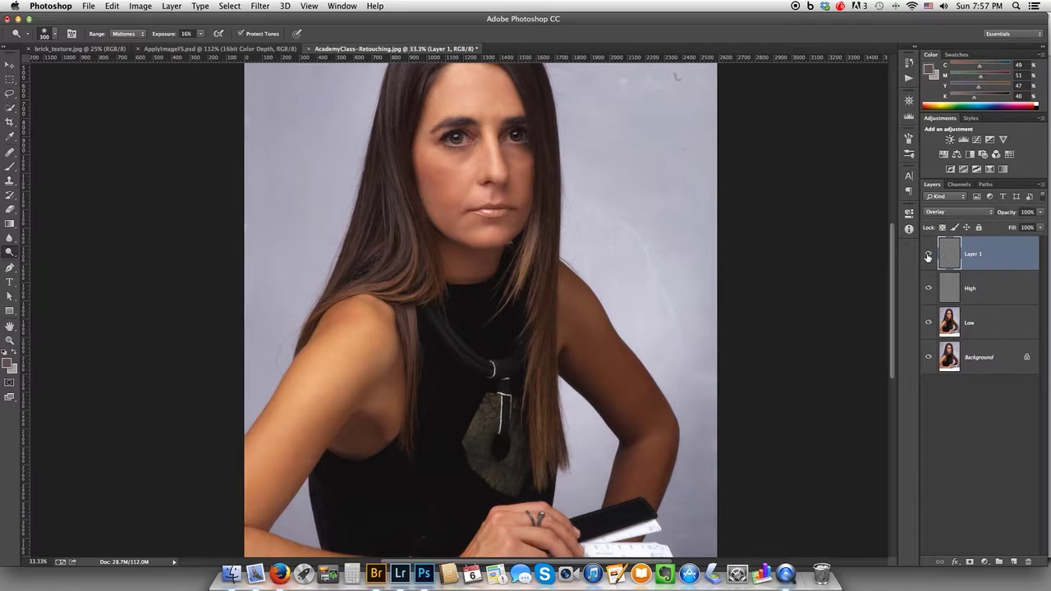
click(927, 256)
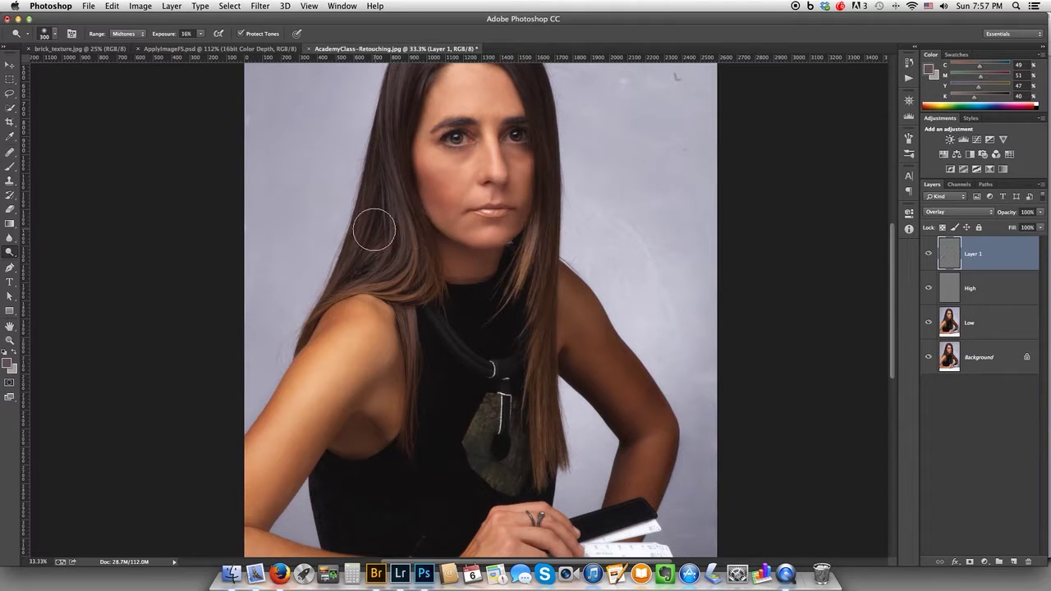
Switch back to the Burn tool and darken the shadow just below the lower lip with an 80 px brush
click(11, 251)
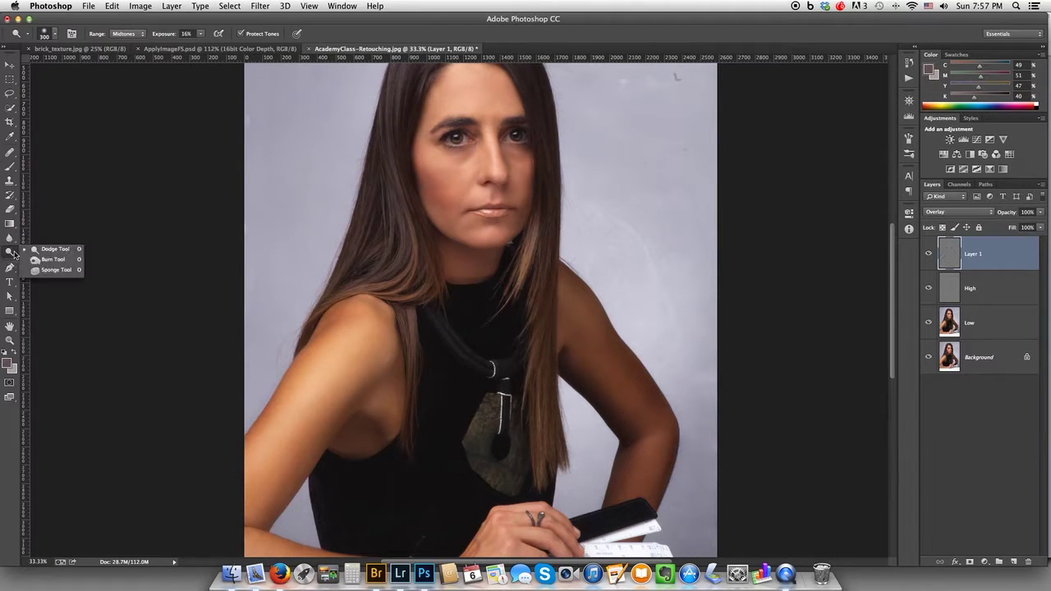
click(54, 261)
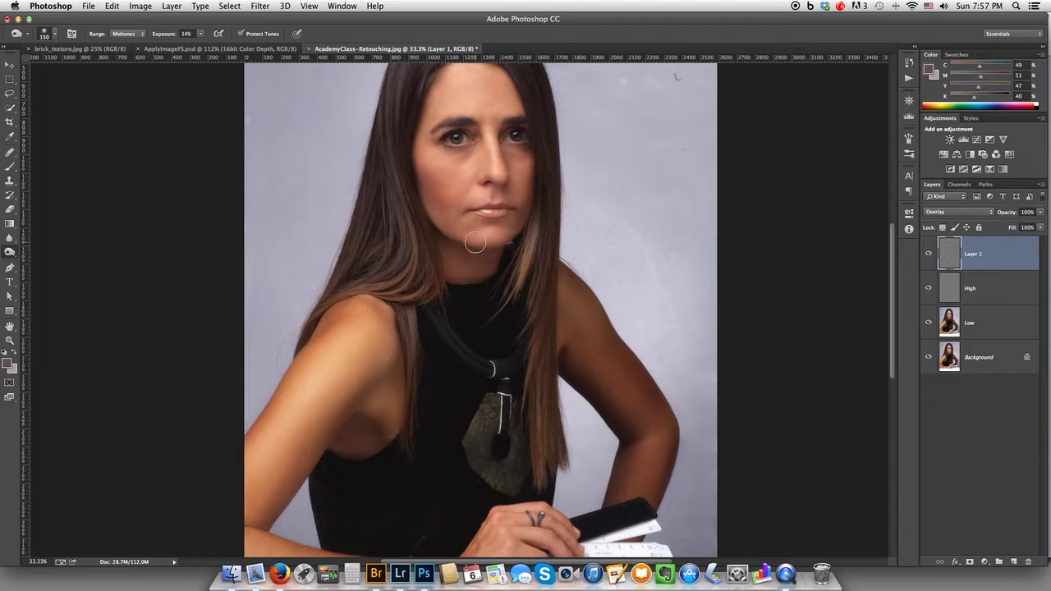
key(super+equal)
key(super+equal)
key(super+equal)
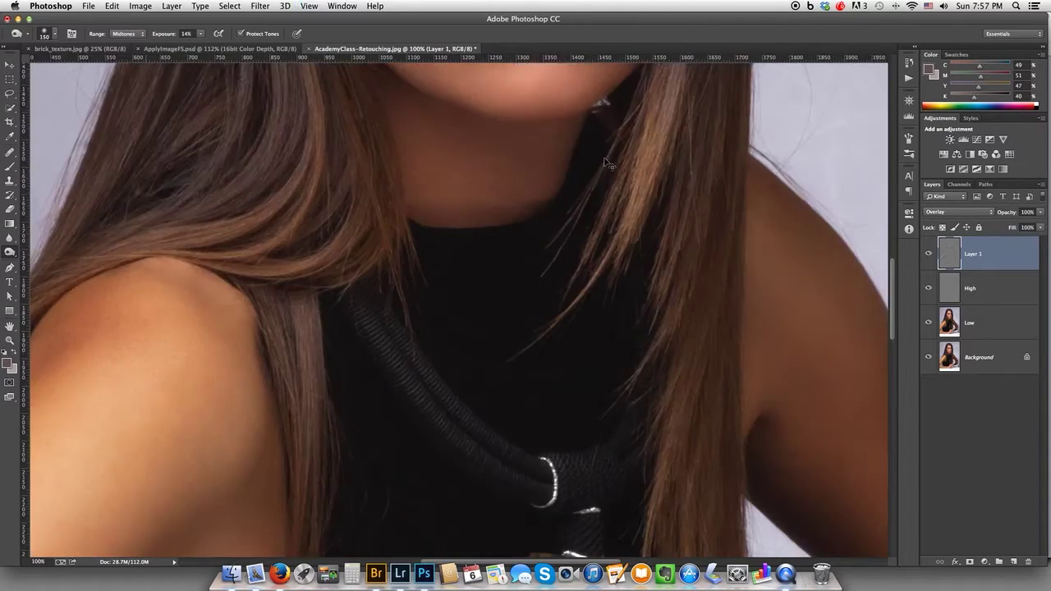
key(super+equal)
drag(552, 183, 516, 525)
drag(569, 208, 512, 364)
key(super+r)
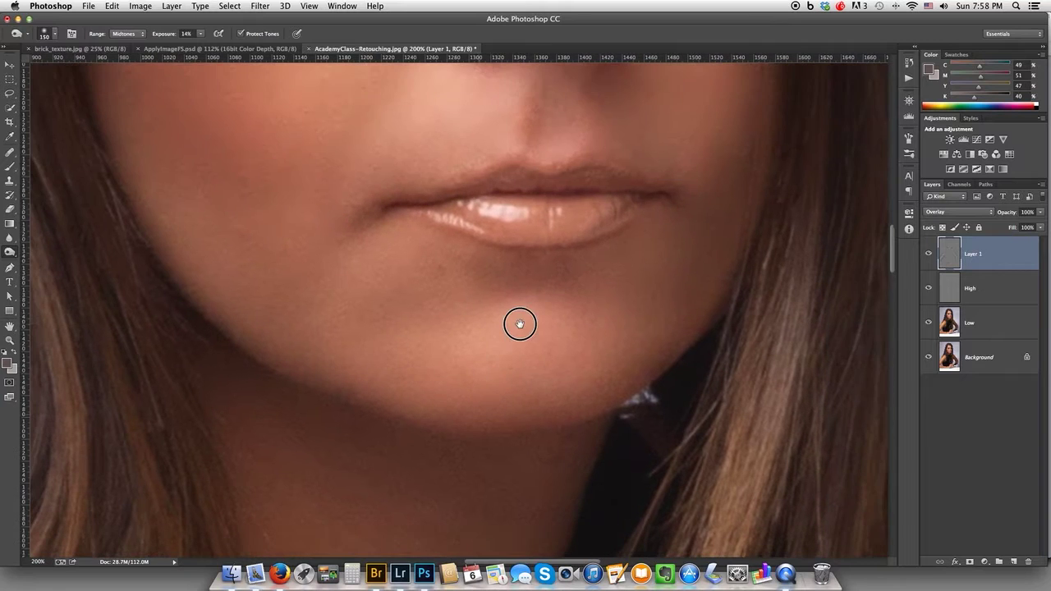
key(bracketleft)
key(bracketleft)
key(bracketleft)
key(bracketleft)
mouse_move(537, 270)
mouse_down()
mouse_move(636, 244)
mouse_move(556, 271)
mouse_up()
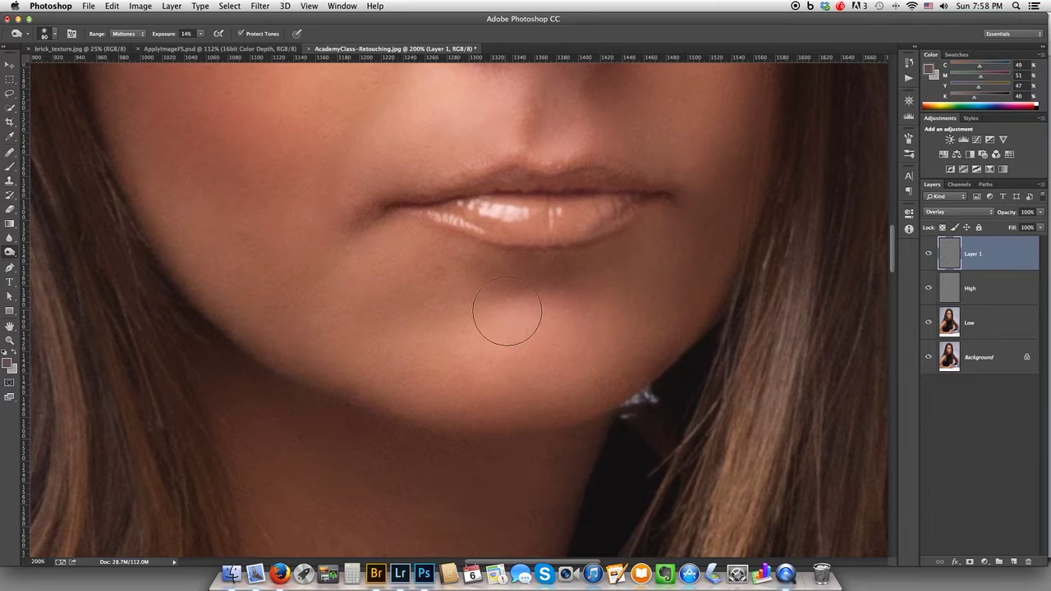
key(super+minus)
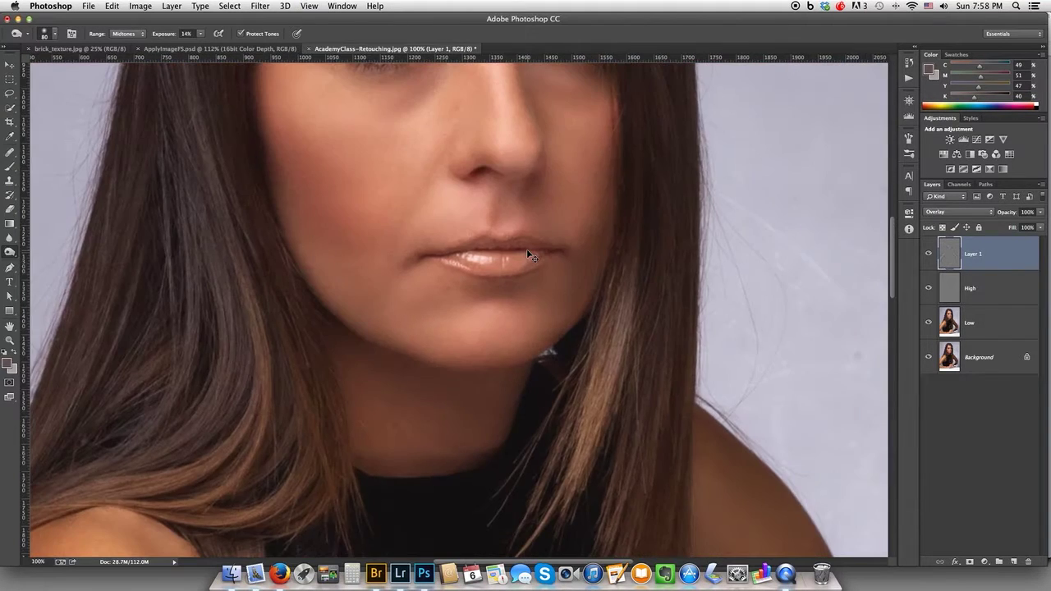
key(super+minus)
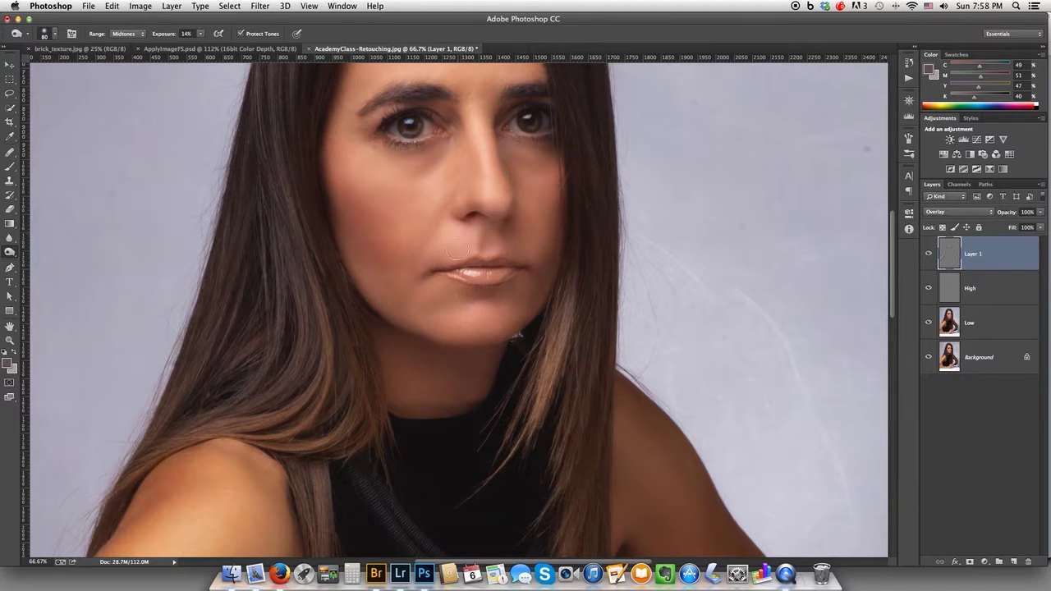
mouse_move(497, 181)
mouse_down()
mouse_move(492, 231)
mouse_move(491, 203)
mouse_move(508, 234)
mouse_up()
key(super+r)
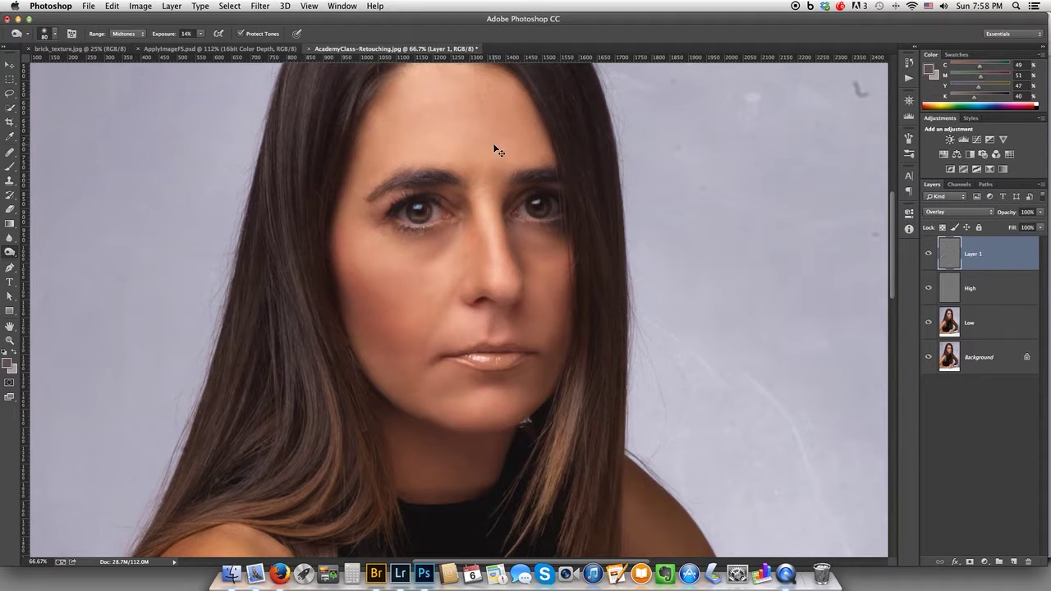
Compare the portrait without Layer 1, and show only the Background layer to compare the full retouch with the original
key(super+minus)
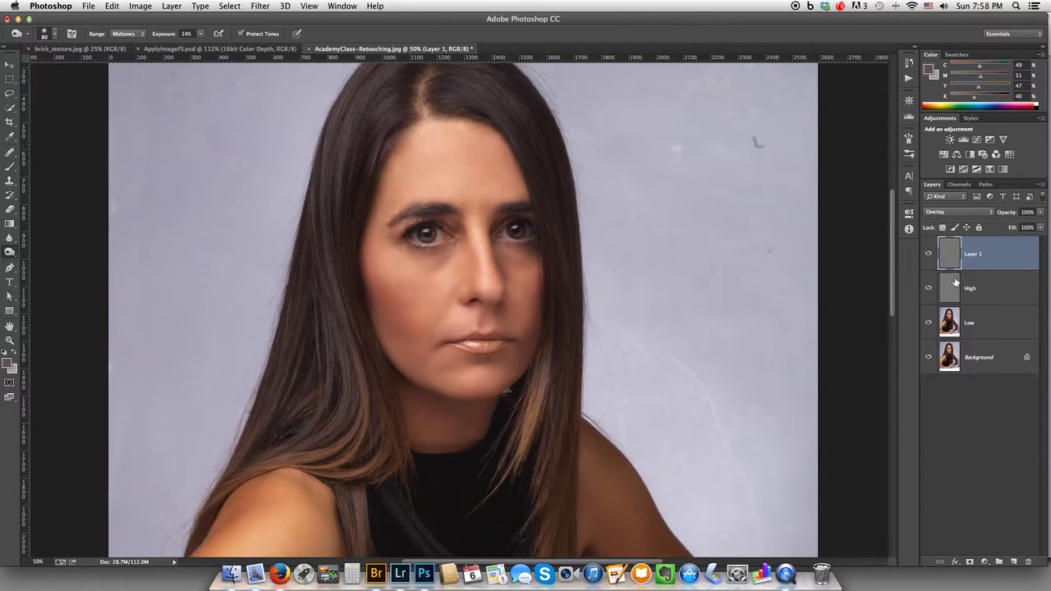
click(928, 254)
click(928, 255)
alt+click(929, 358)
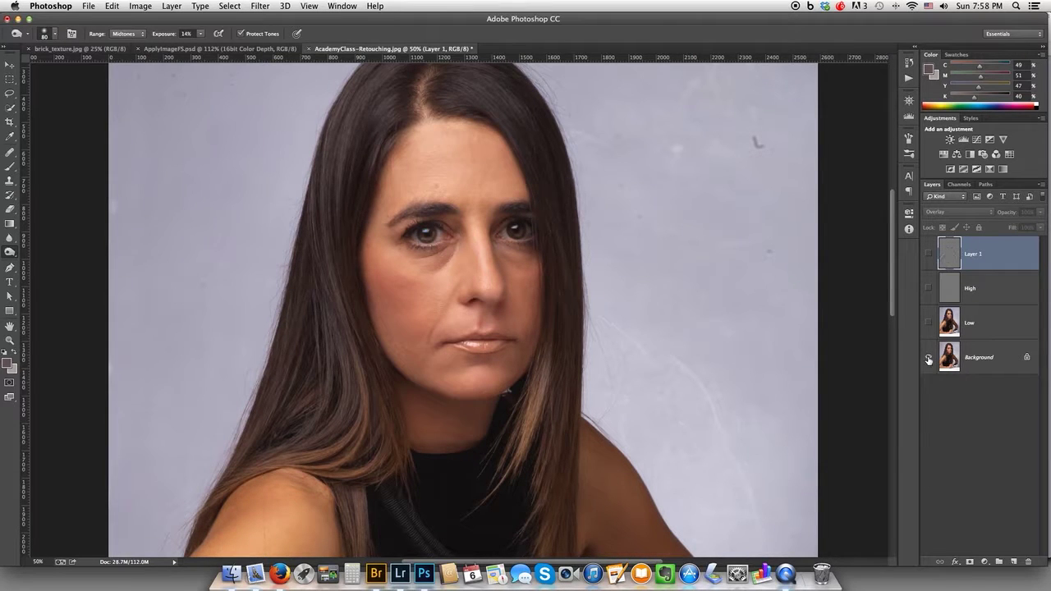
alt+click(929, 358)
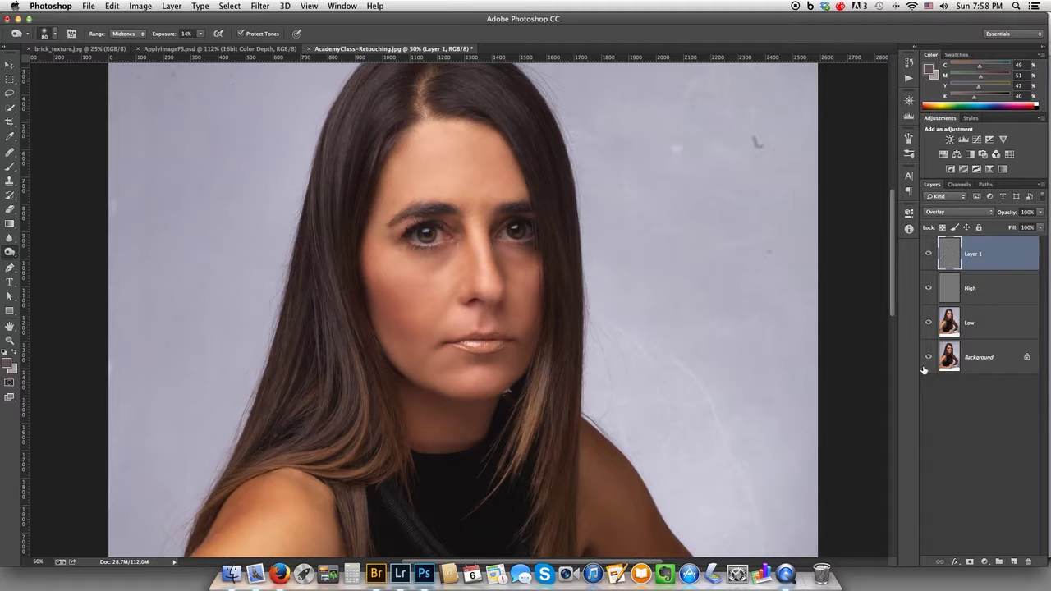
alt+click(929, 358)
alt+click(930, 358)
Stamp all visible layers into a new layer at the top of the stack and name it Composite1
key(super+minus)
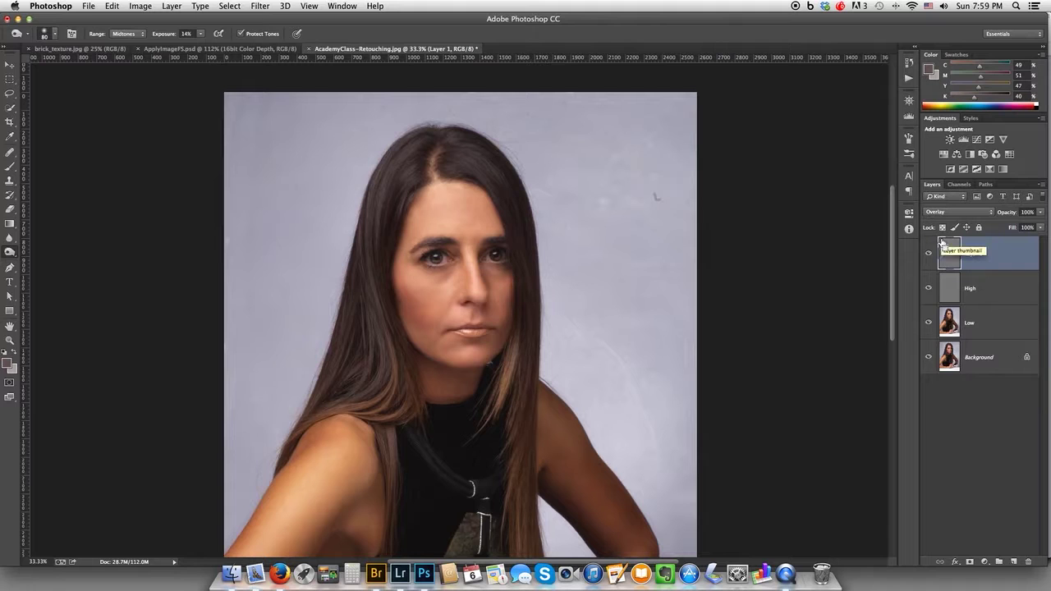
key(super+alt+shift+e)
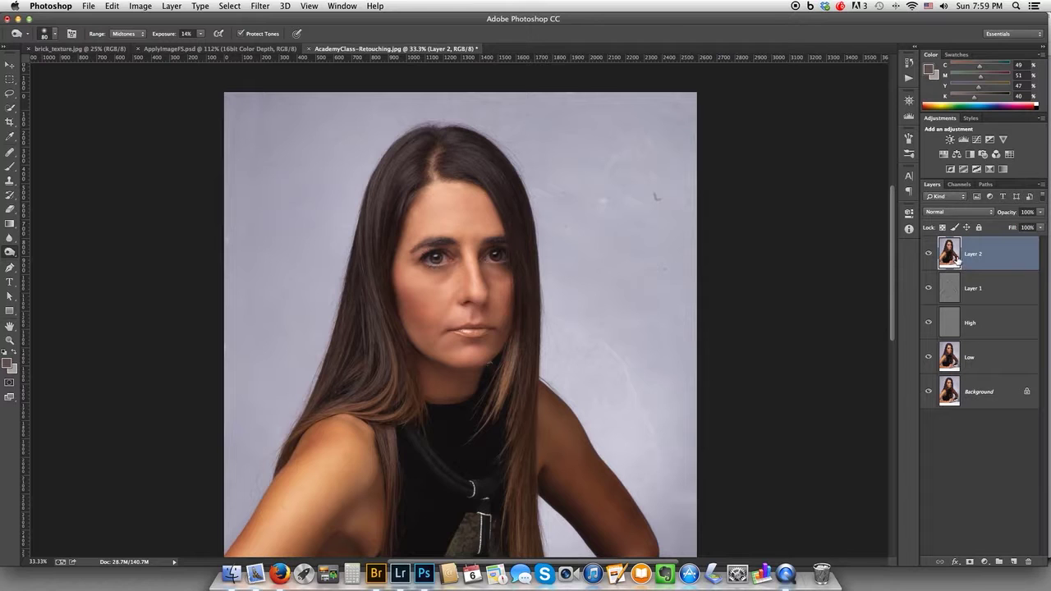
double_click(973, 255)
text(Composite1)
key(Return)
Apply Liquify to Composite1, pushing the lower lip slightly downward to make it fuller with the Forward Warp tool at brush size 50
scroll(476, 335, up, 2)
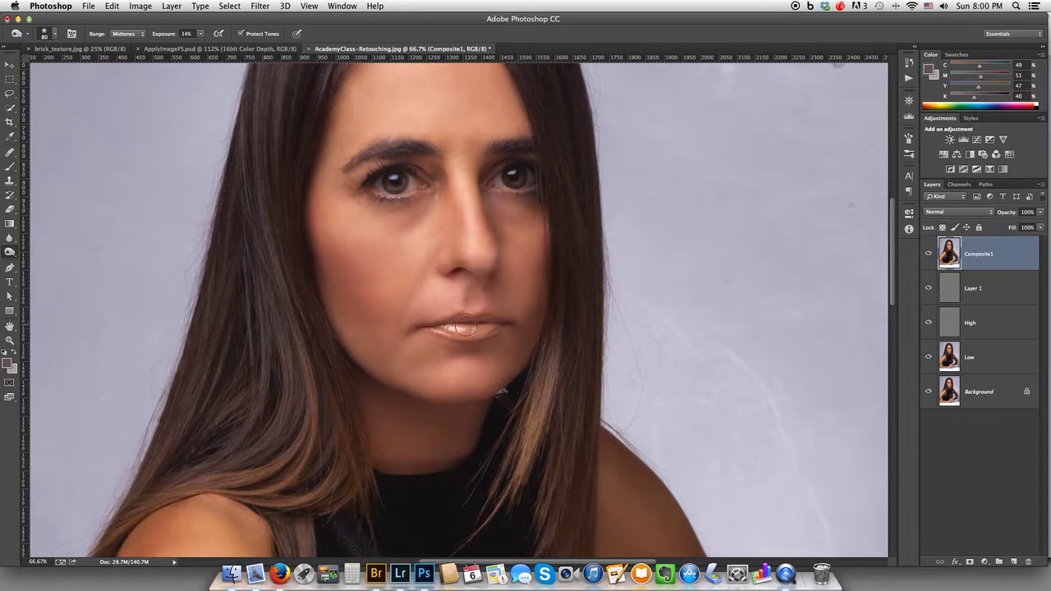
click(259, 7)
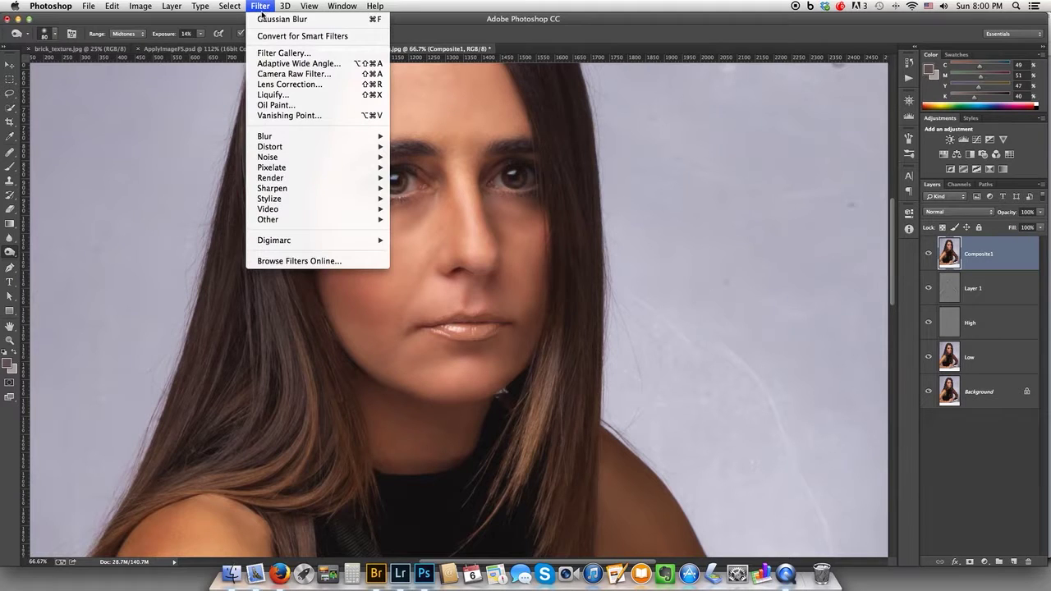
click(296, 95)
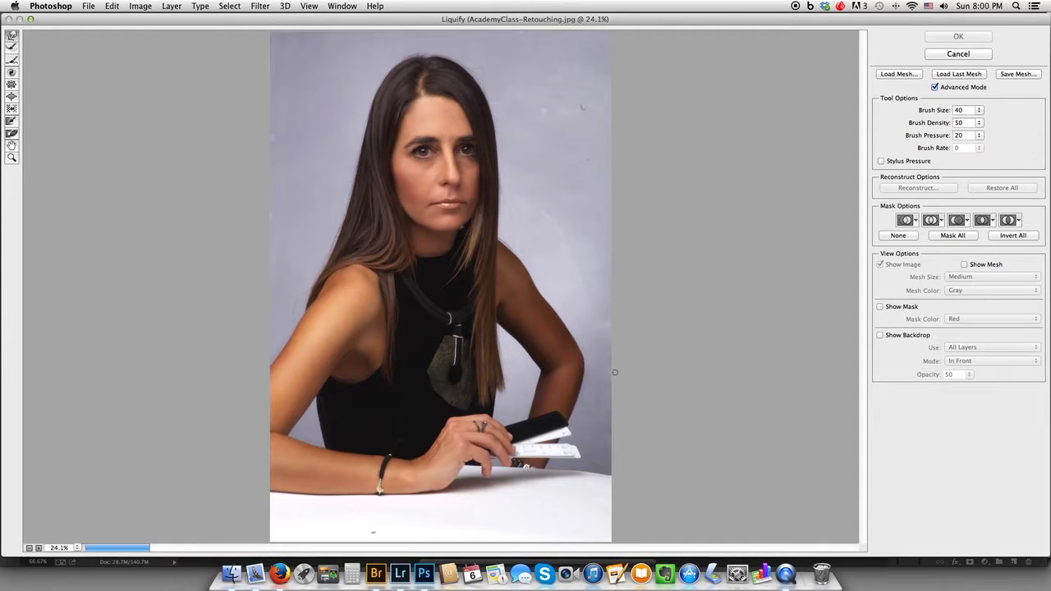
key(super+plus)
key(super+plus)
key(super+plus)
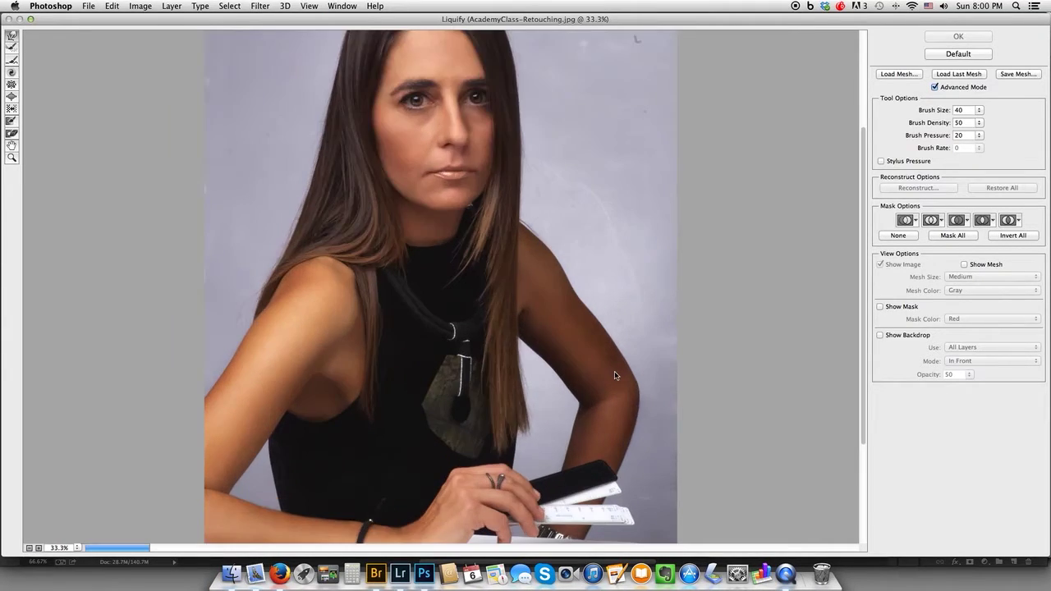
scroll(614, 375, up, 1)
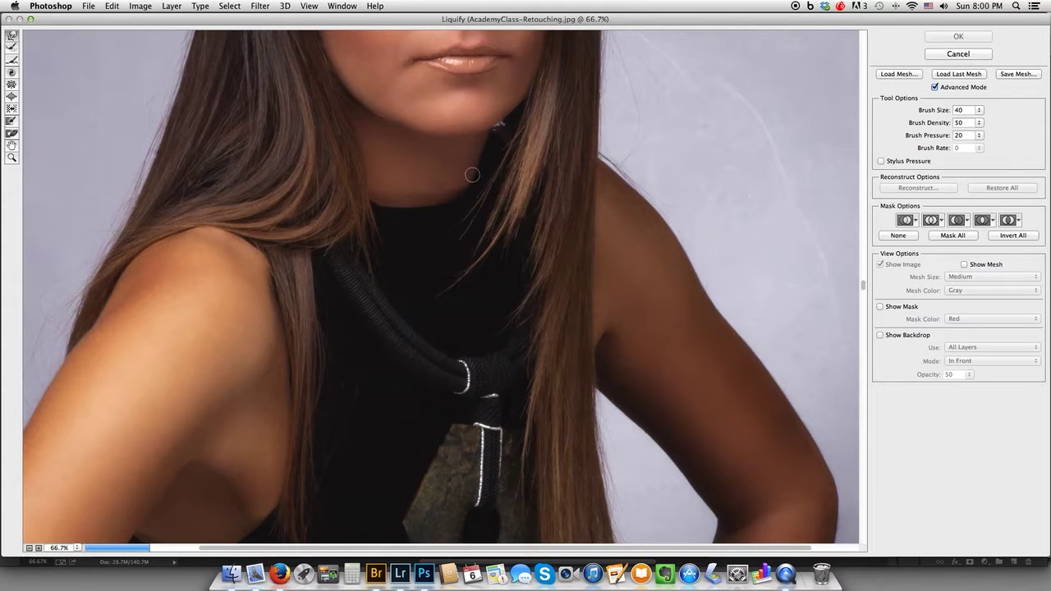
drag(475, 121, 471, 407)
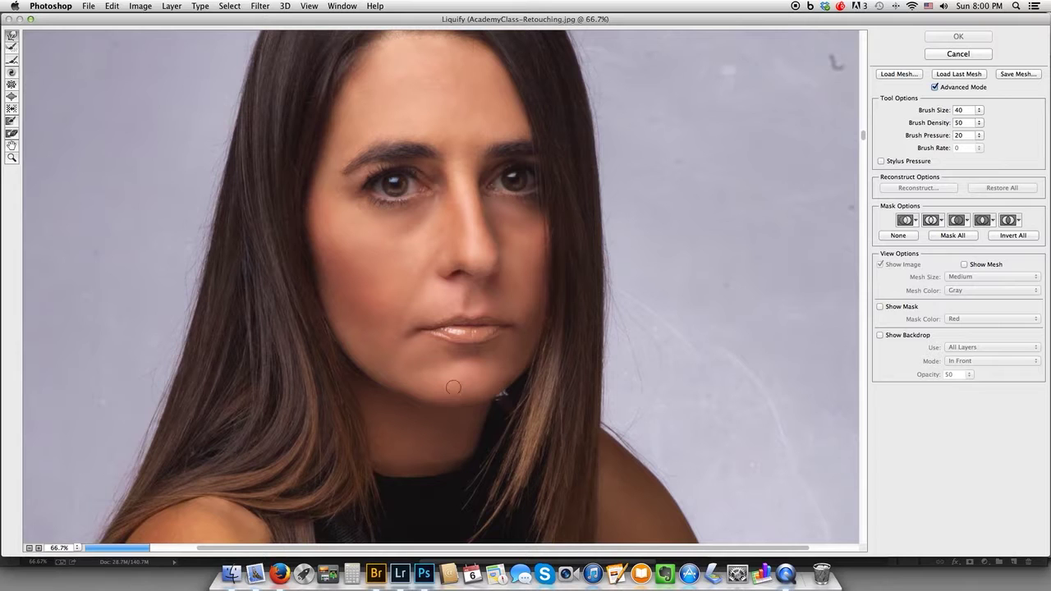
click(13, 37)
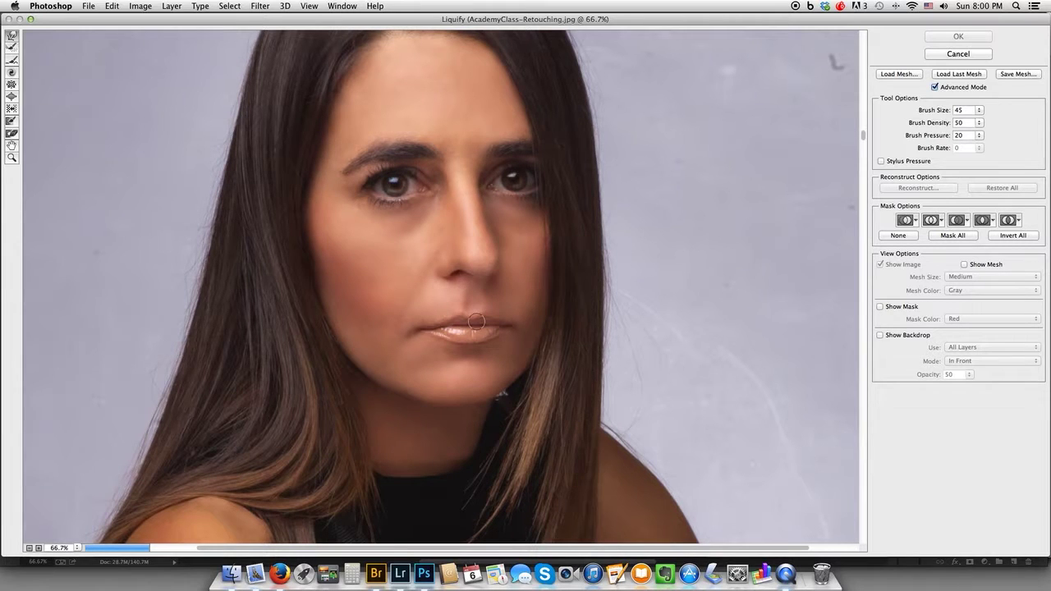
key(alt)
key(super+plus)
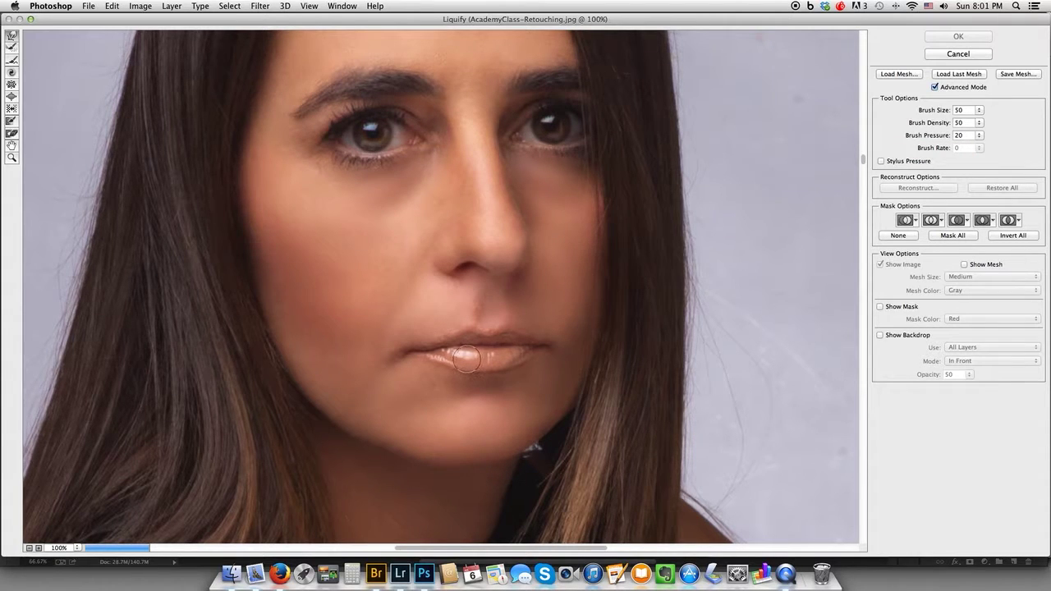
mouse_move(462, 357)
mouse_down()
mouse_move(520, 356)
mouse_move(476, 367)
mouse_move(437, 360)
mouse_move(521, 359)
mouse_move(464, 366)
mouse_up()
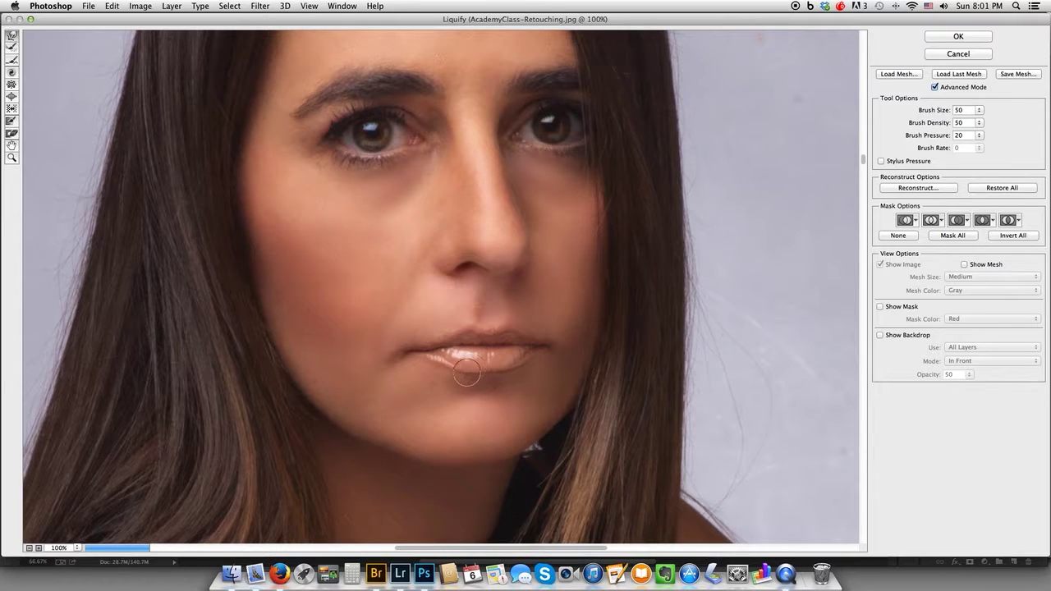
click(962, 39)
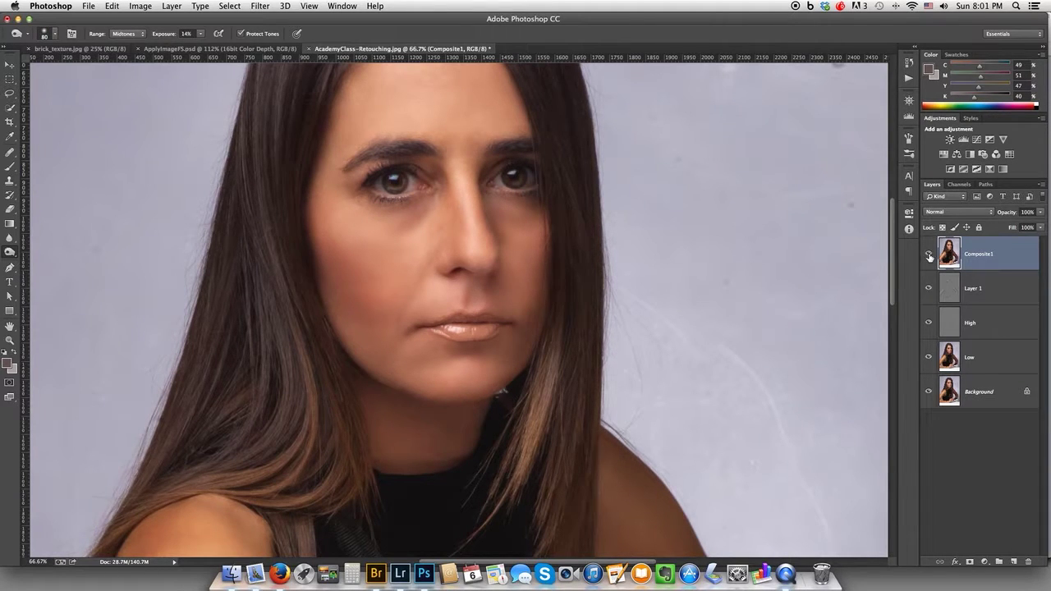
Toggle the visibility of Composite1 to compare the lips before and after the Liquify change
click(928, 255)
click(928, 256)
click(928, 257)
click(928, 255)
Lasso the eye and eyebrow on the portrait's left with a 0 px feather and copy them to a new layer
click(11, 96)
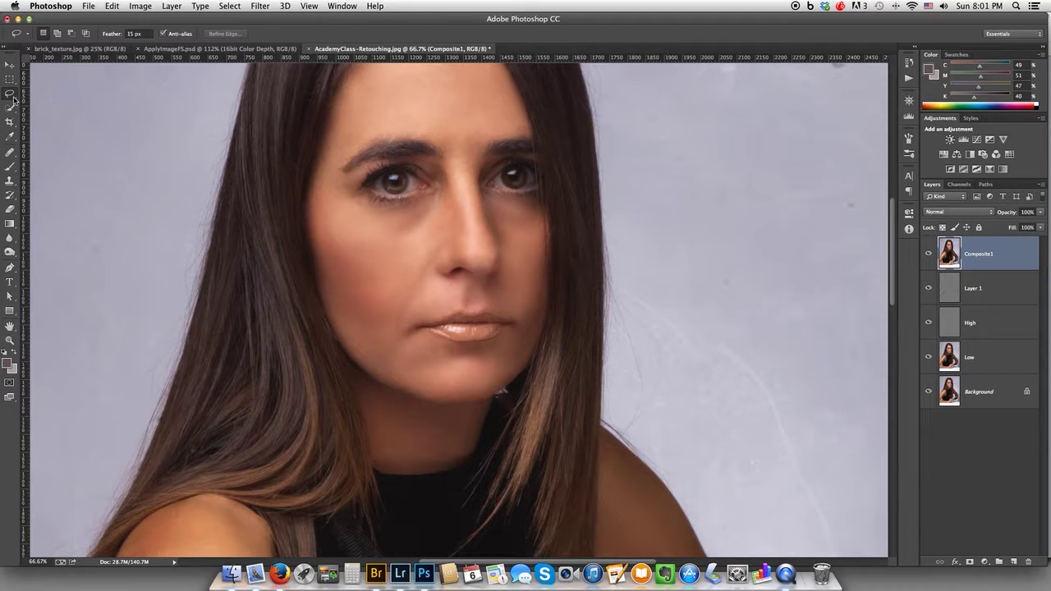
click(132, 33)
click(134, 33)
drag(133, 34, 71, 43)
text(0)
key(Return)
mouse_move(397, 132)
mouse_down()
mouse_move(332, 164)
mouse_move(329, 186)
mouse_move(364, 217)
mouse_move(433, 210)
mouse_move(448, 192)
mouse_move(447, 148)
mouse_move(388, 131)
mouse_up()
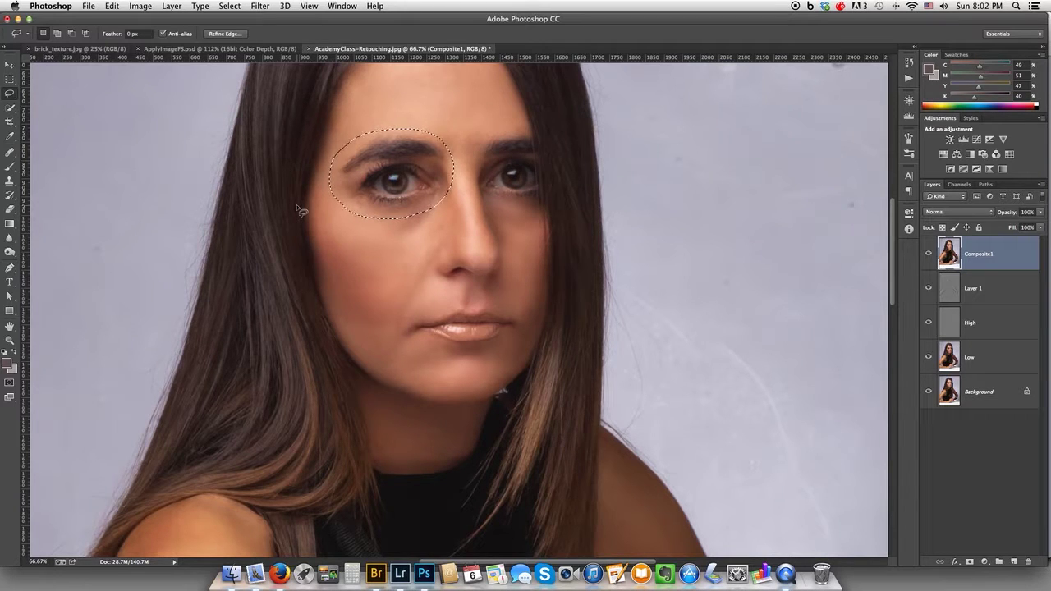
key(super+j)
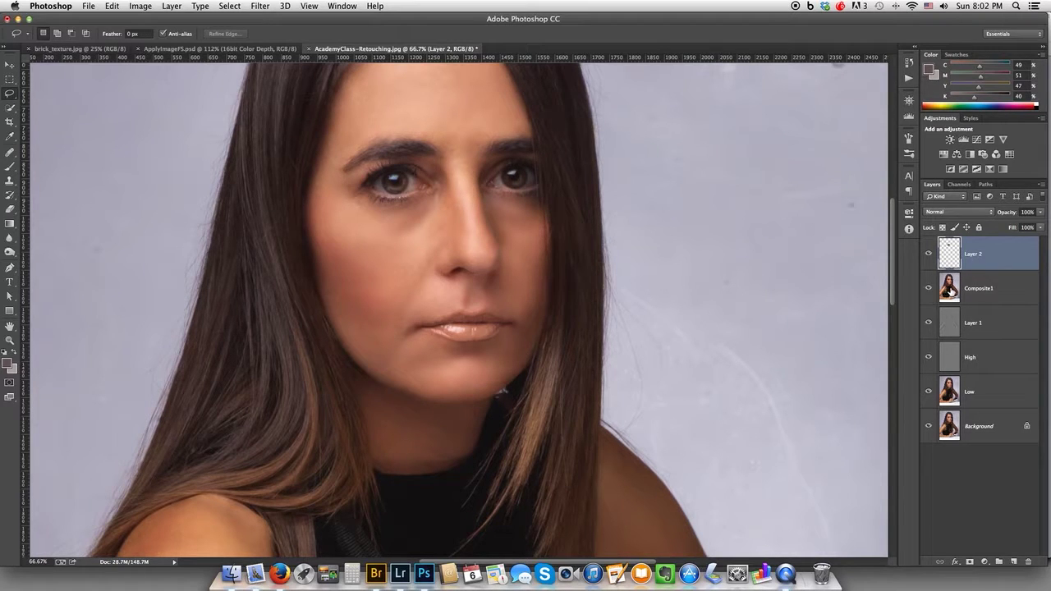
Lasso the eye and eyebrow on the portrait's right from Composite1 and copy them to their own layer
click(949, 290)
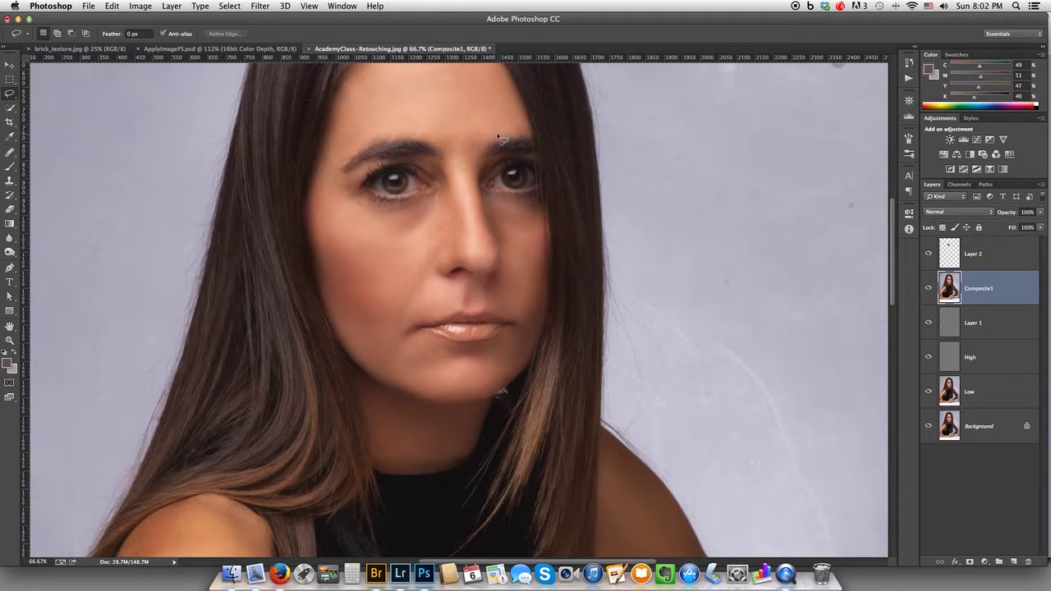
mouse_move(498, 137)
mouse_down()
mouse_move(460, 169)
mouse_move(474, 196)
mouse_move(503, 217)
mouse_move(536, 215)
mouse_move(557, 148)
mouse_move(537, 128)
mouse_move(496, 133)
mouse_up()
key(super+j)
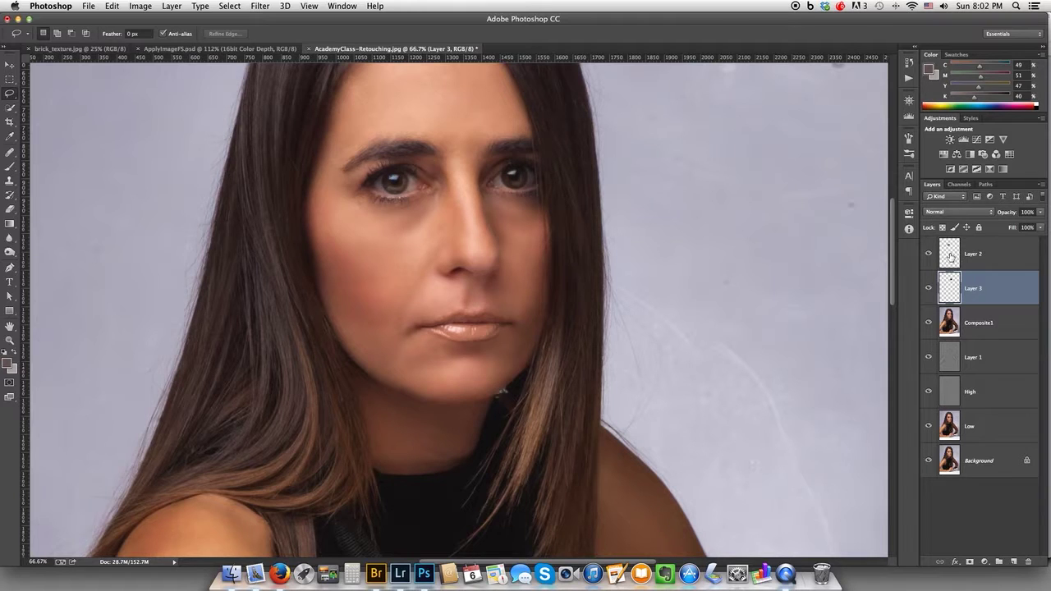
Scale the eye on Layer 2 proportionally to 105% with Free Transform and apply it
click(950, 257)
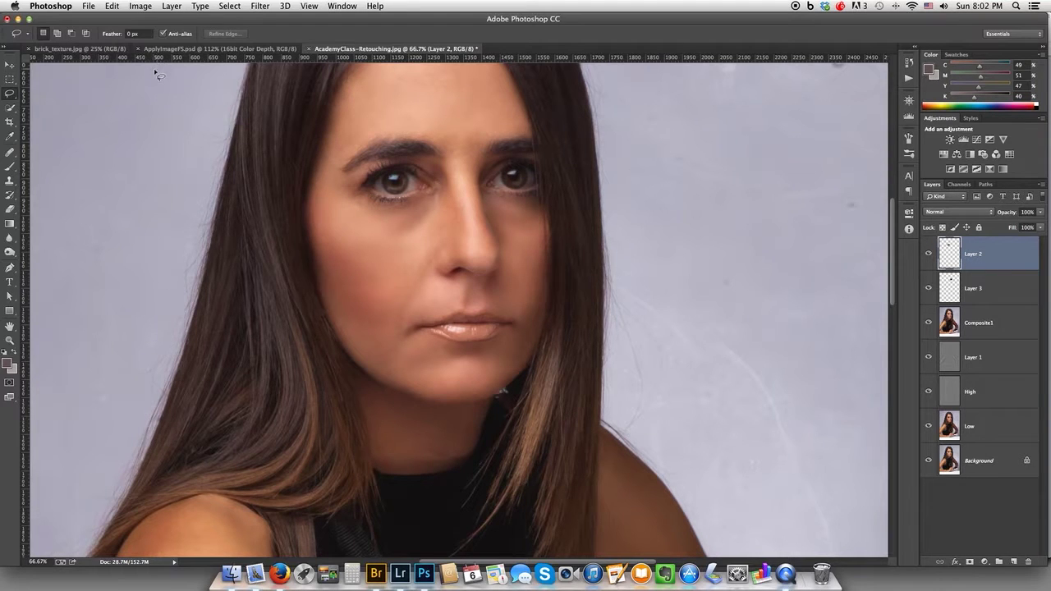
click(10, 65)
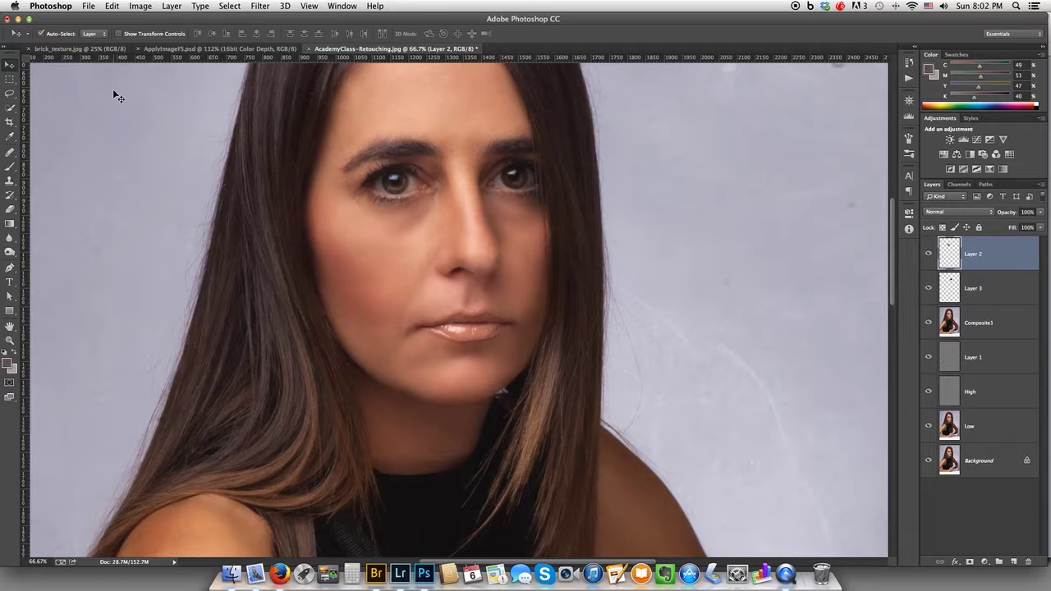
click(112, 6)
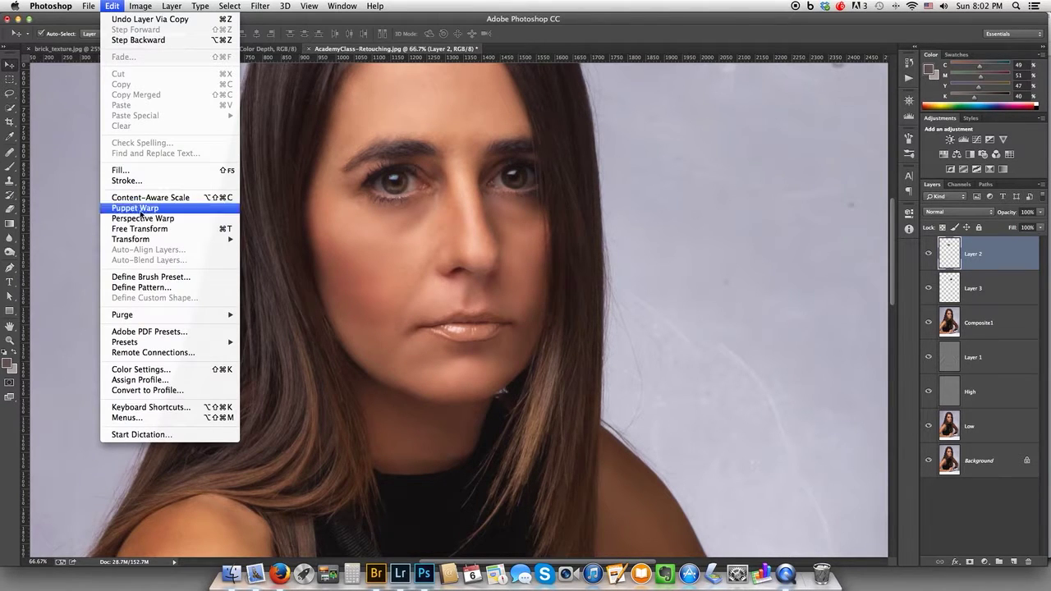
click(157, 229)
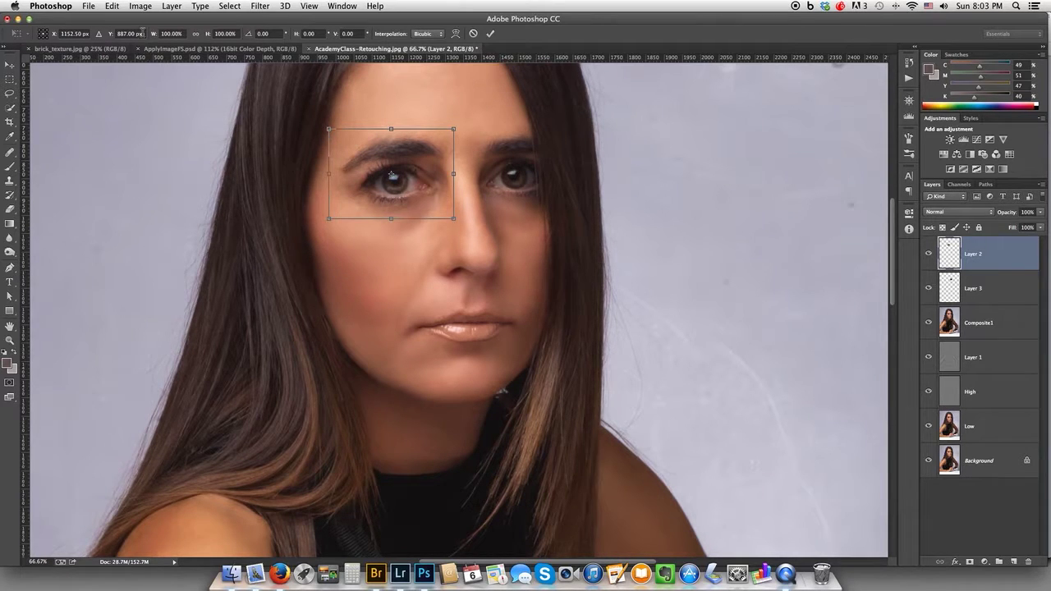
click(195, 34)
click(169, 34)
drag(150, 36, 154, 36)
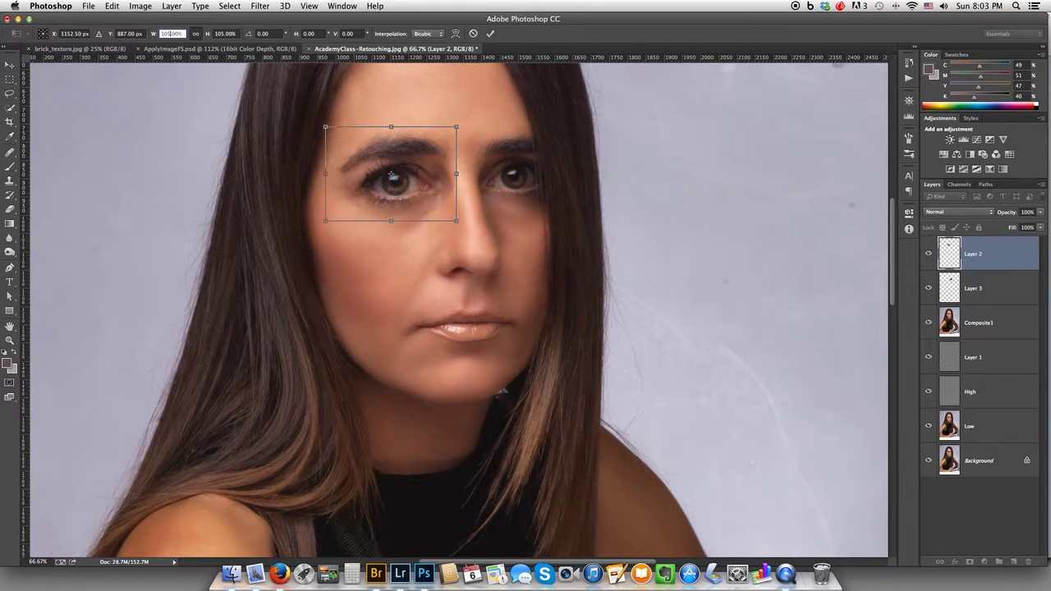
key(Return)
key(Return)
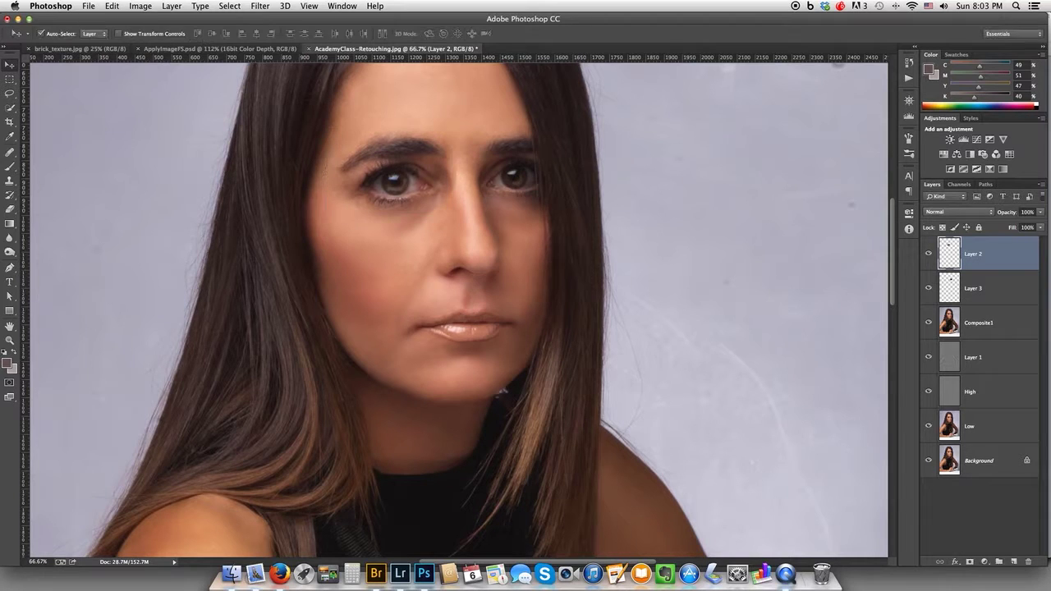
Enlarge the Layer 3 eye proportionally to 105% in width and height using Free Transform
click(957, 287)
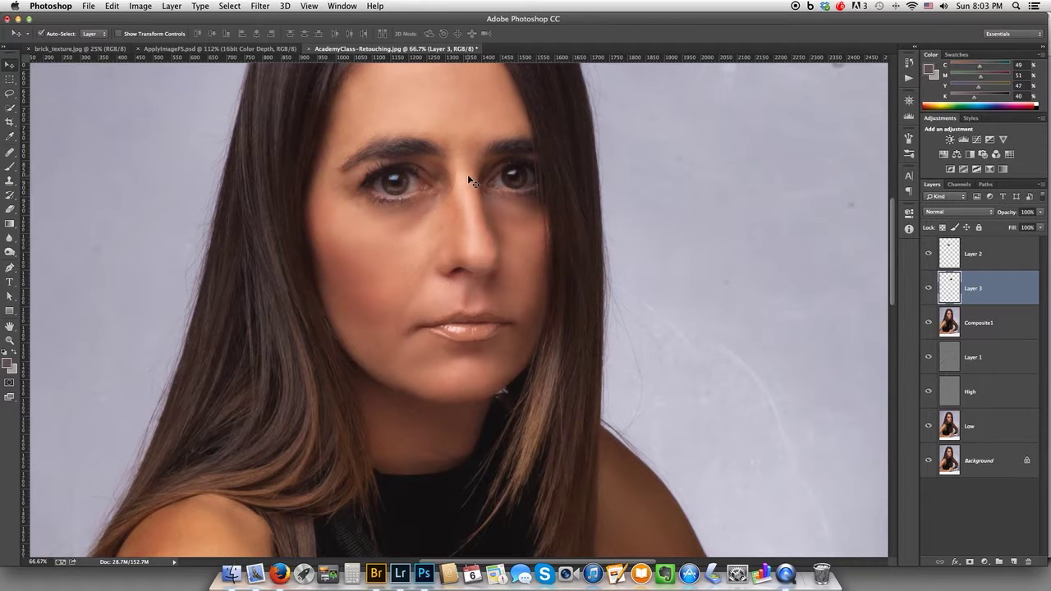
key(super+t)
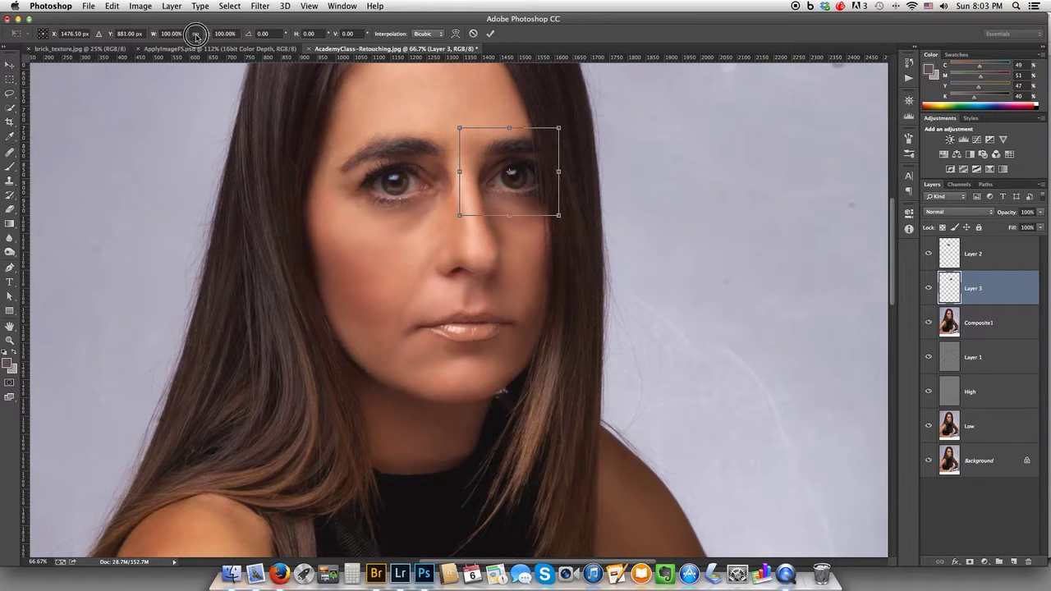
click(169, 34)
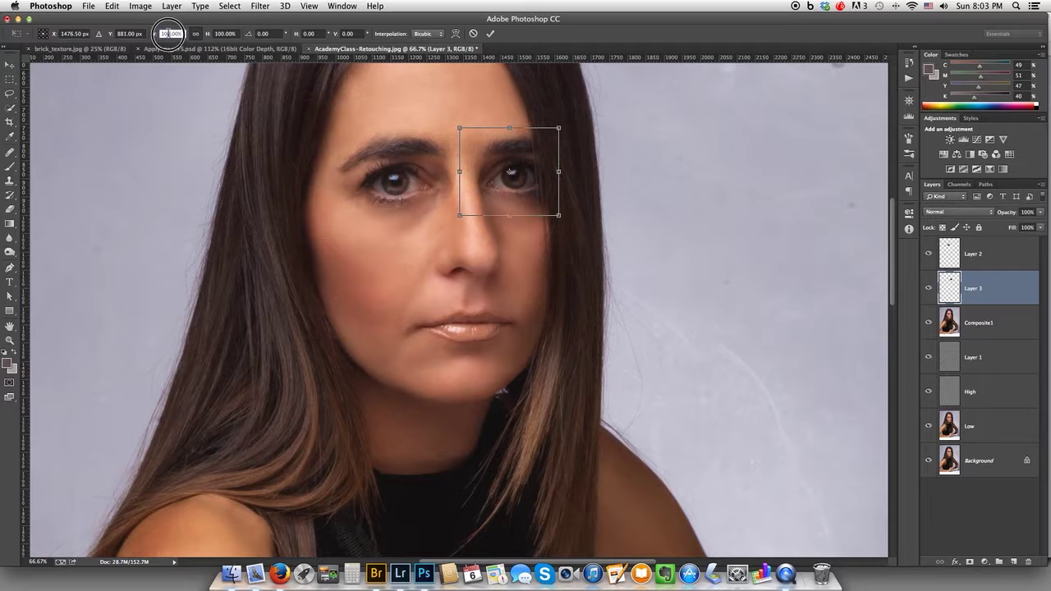
key(Up)
key(Up)
key(Up)
key(Up)
key(Up)
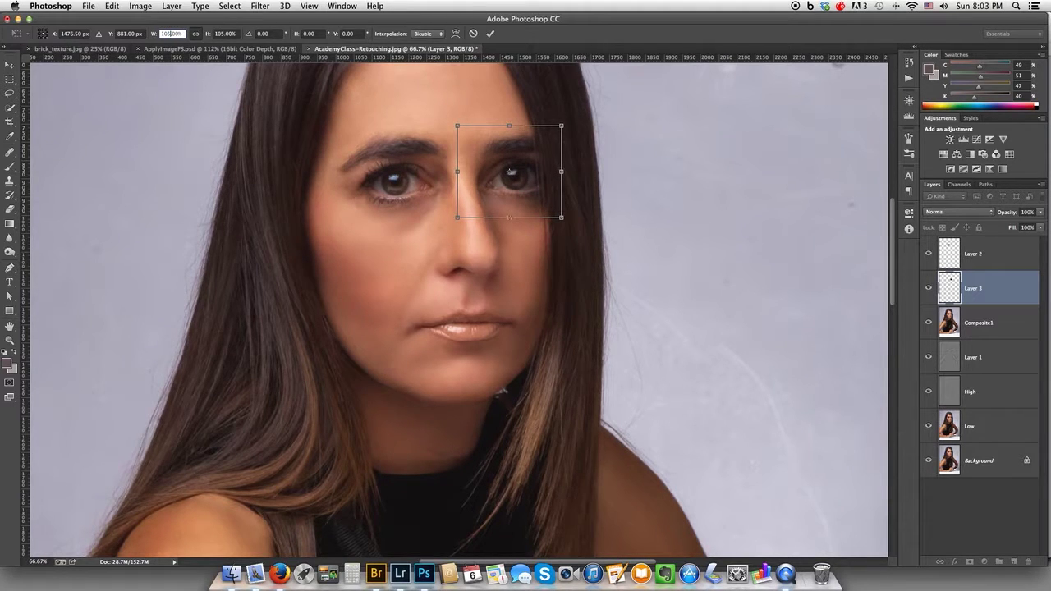
key(Return)
key(Return)
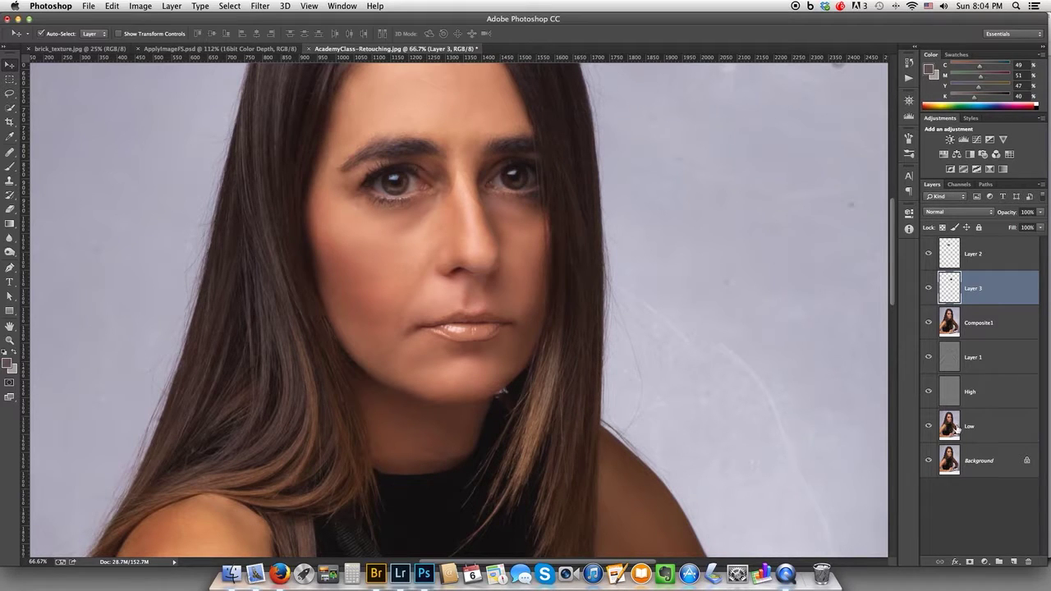
Add a layer mask to Layer 3 and blend the enlarged eye's edges by painting black around it with a 0% hardness brush
click(970, 562)
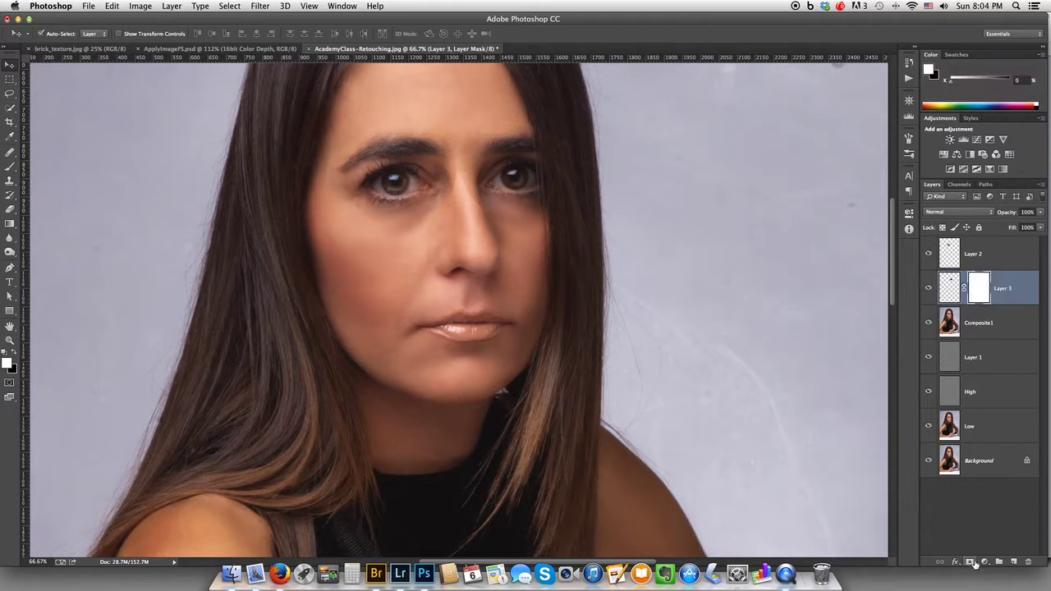
click(14, 353)
click(10, 167)
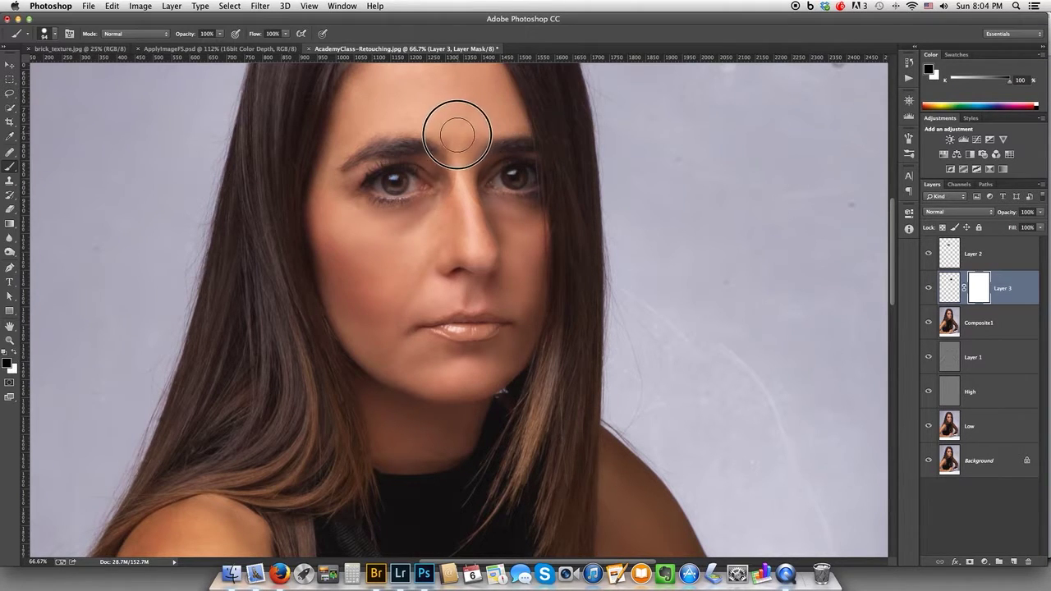
mouse_move(447, 153)
mouse_down()
mouse_move(459, 141)
mouse_move(473, 209)
mouse_move(418, 228)
mouse_move(376, 220)
mouse_up()
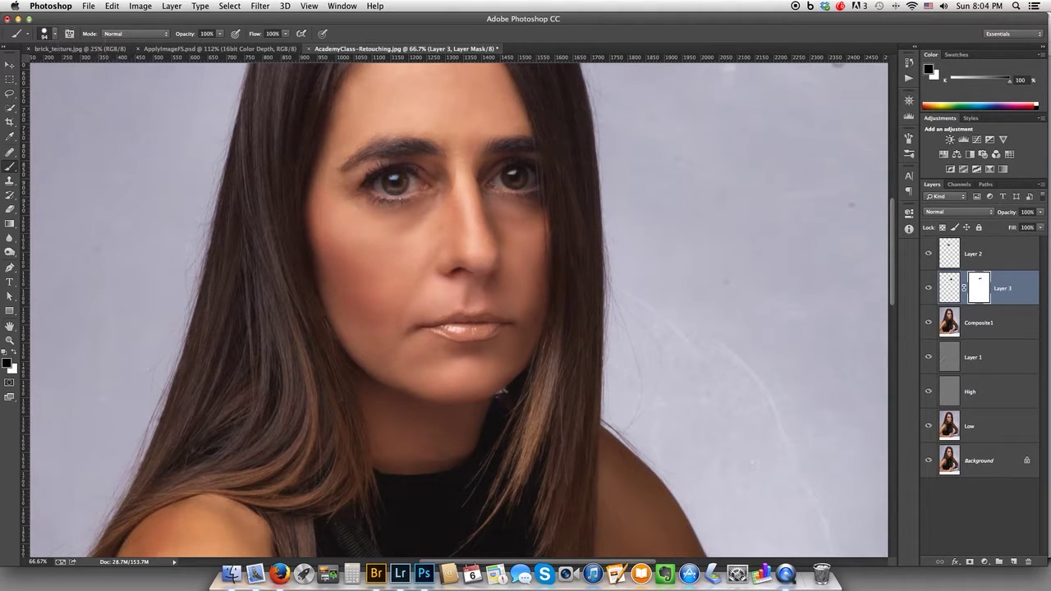
click(55, 36)
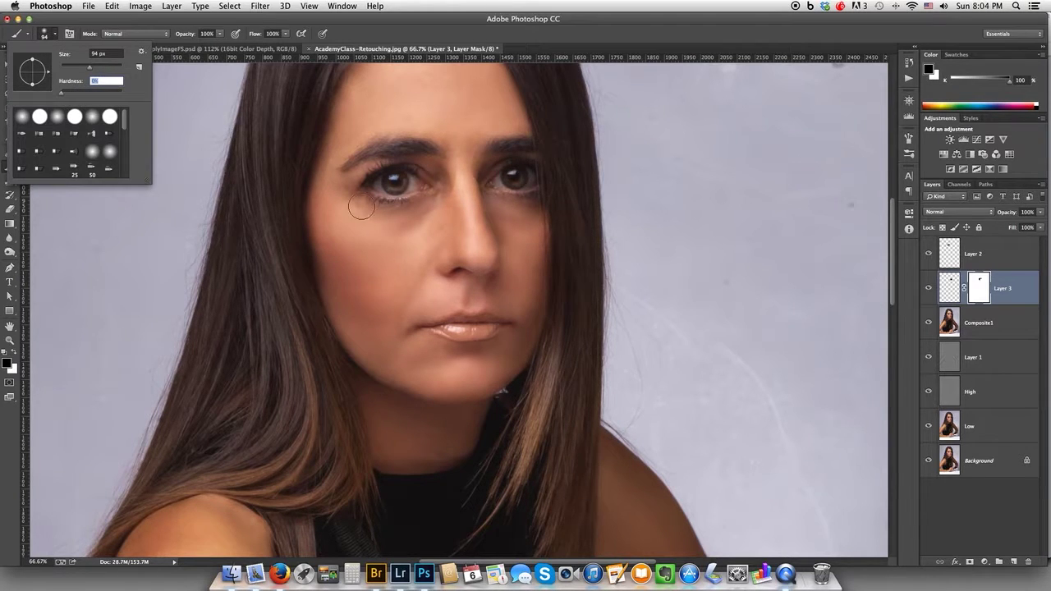
click(707, 33)
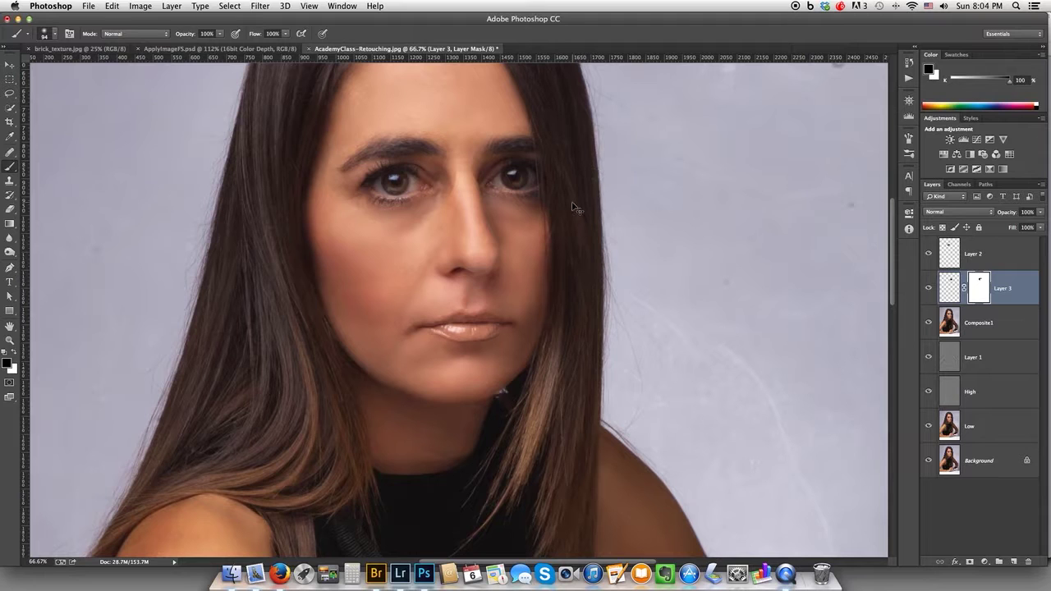
key(super+z)
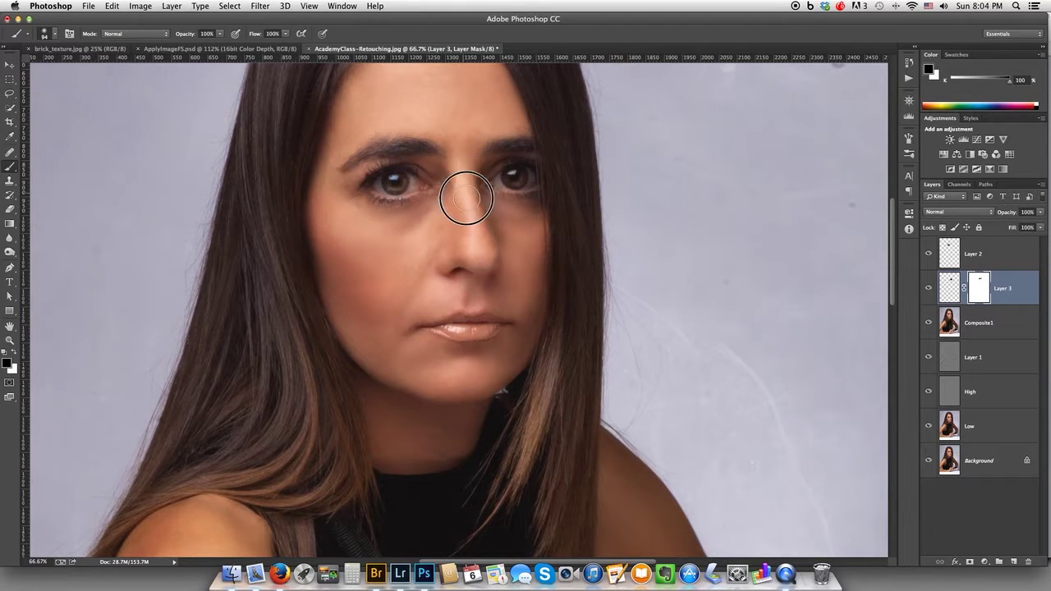
mouse_move(463, 194)
mouse_down()
mouse_move(499, 214)
mouse_move(560, 221)
mouse_up()
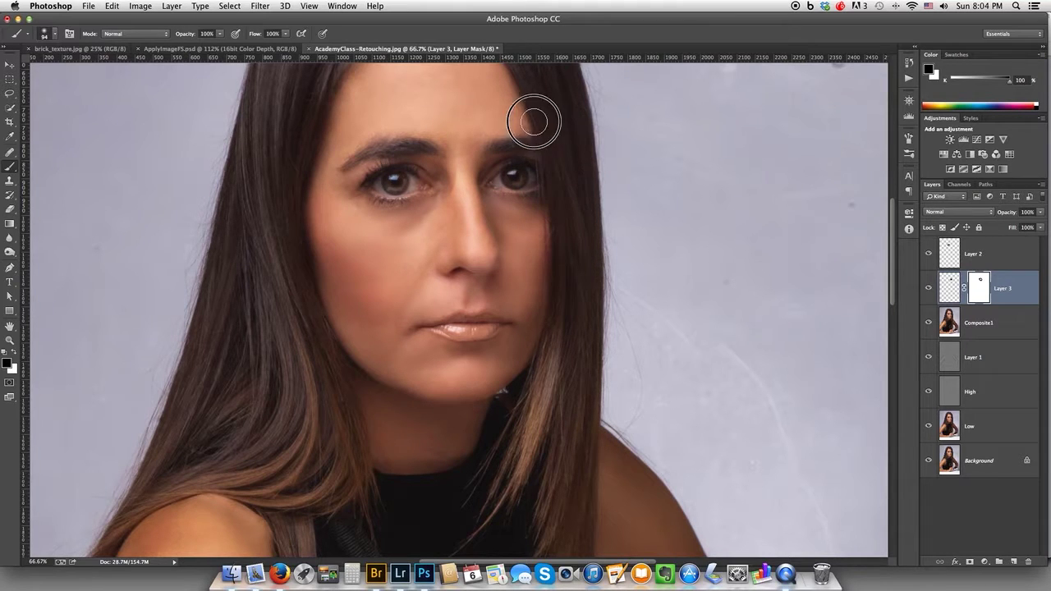
Add a layer mask to Layer 2 and paint black around its eye and eyebrow to blend the edges into the skin
click(962, 243)
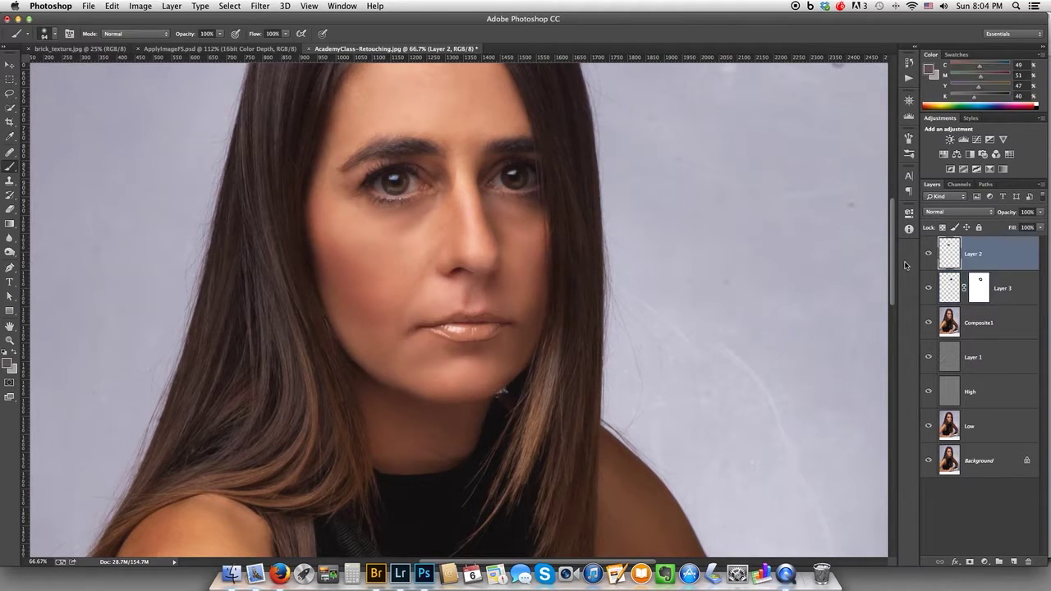
click(971, 561)
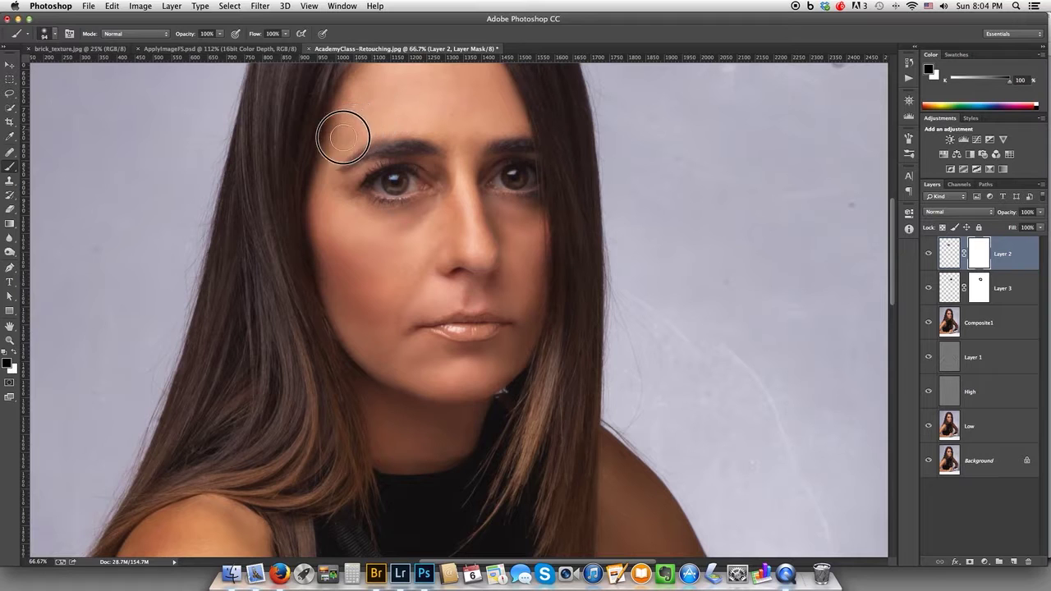
mouse_move(385, 119)
mouse_down()
mouse_move(303, 167)
mouse_move(370, 221)
mouse_move(409, 226)
mouse_up()
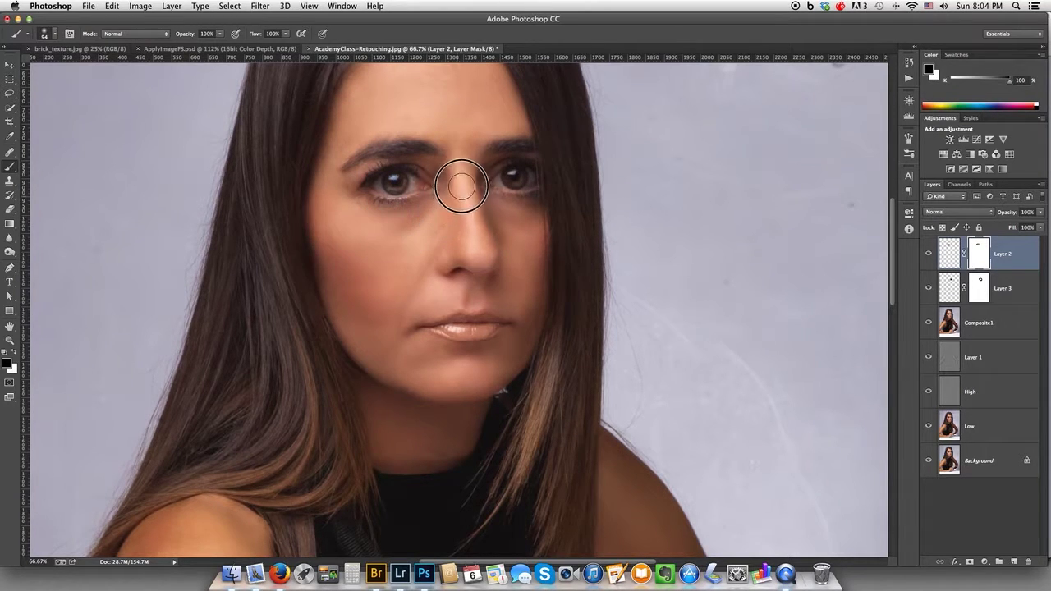
mouse_move(437, 120)
mouse_down()
mouse_move(462, 186)
mouse_move(459, 169)
mouse_up()
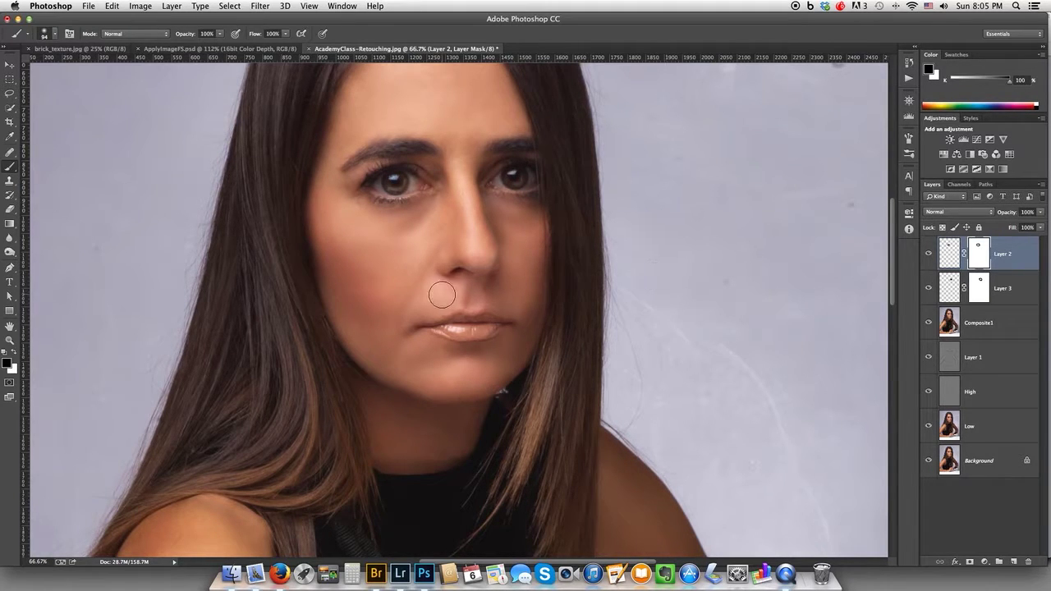
drag(442, 295, 399, 298)
Load the EyesWhite path as a selection
click(985, 185)
click(928, 202)
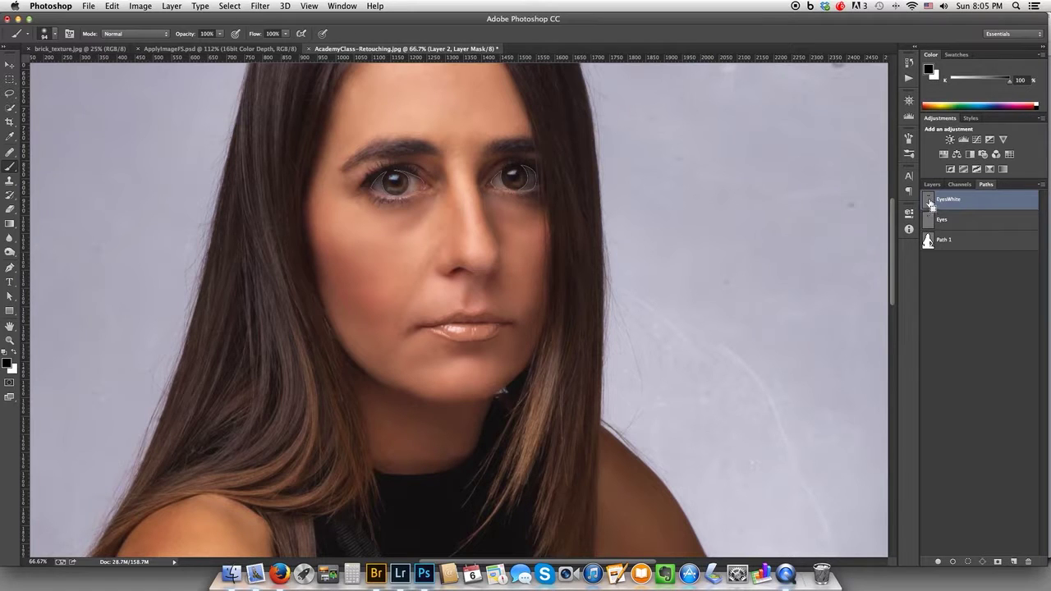
super+click(928, 203)
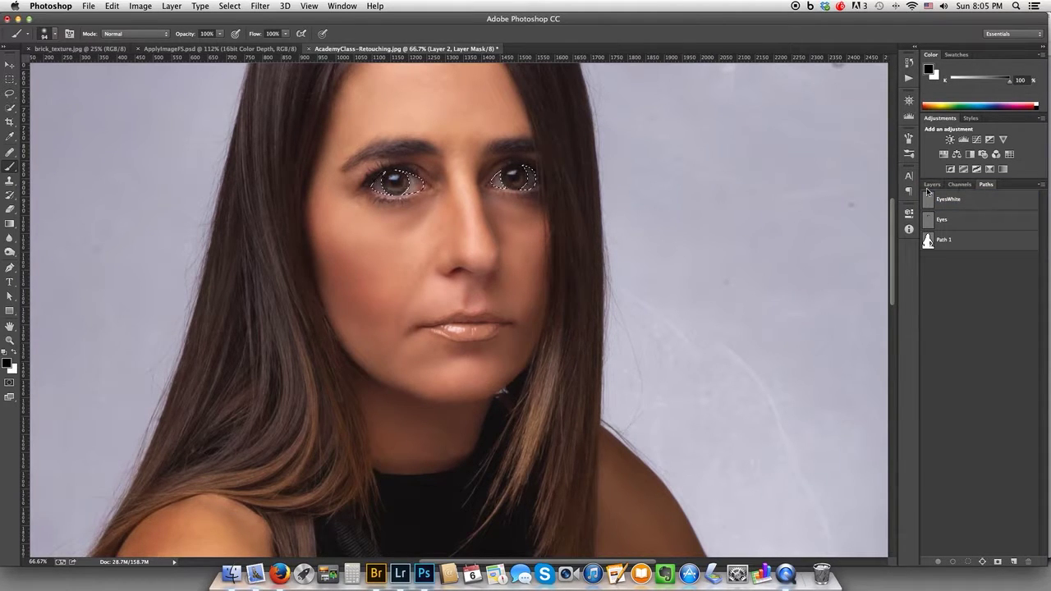
click(932, 187)
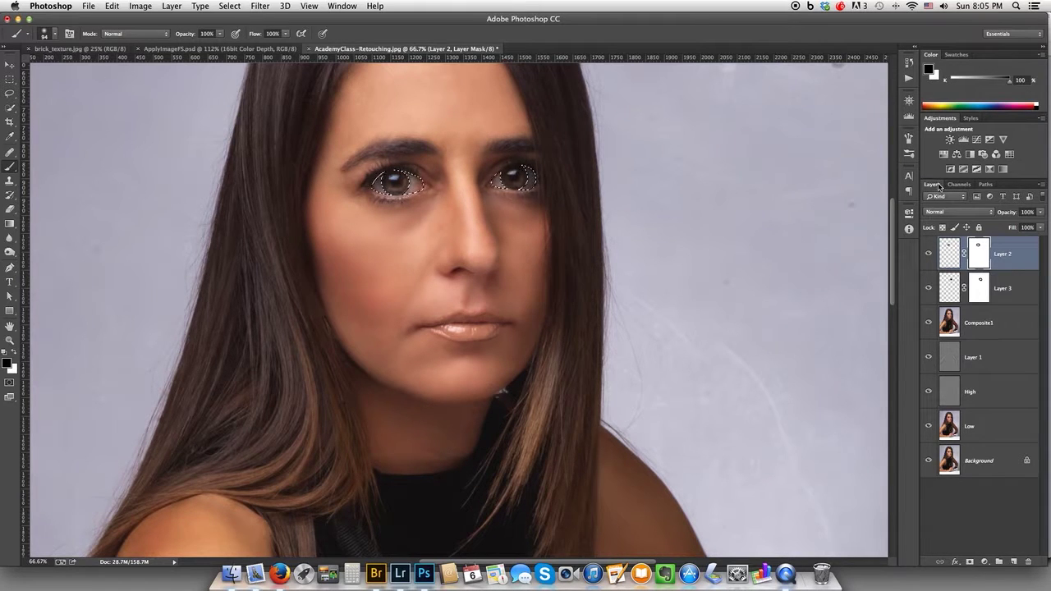
Add a Curves adjustment for the selected eyes and raise the midtones to input 133, output 163
click(976, 139)
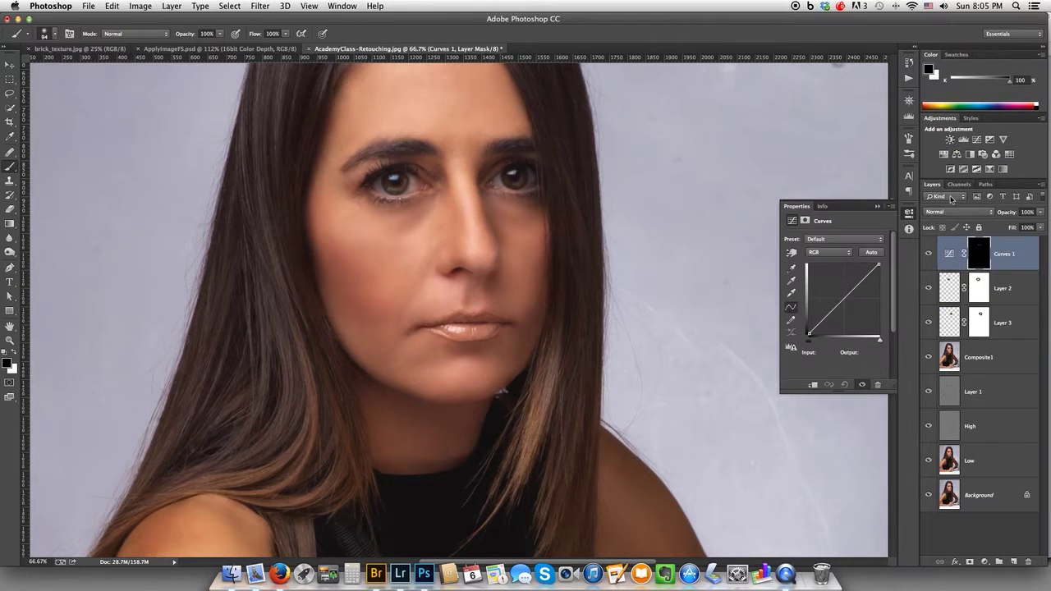
click(849, 289)
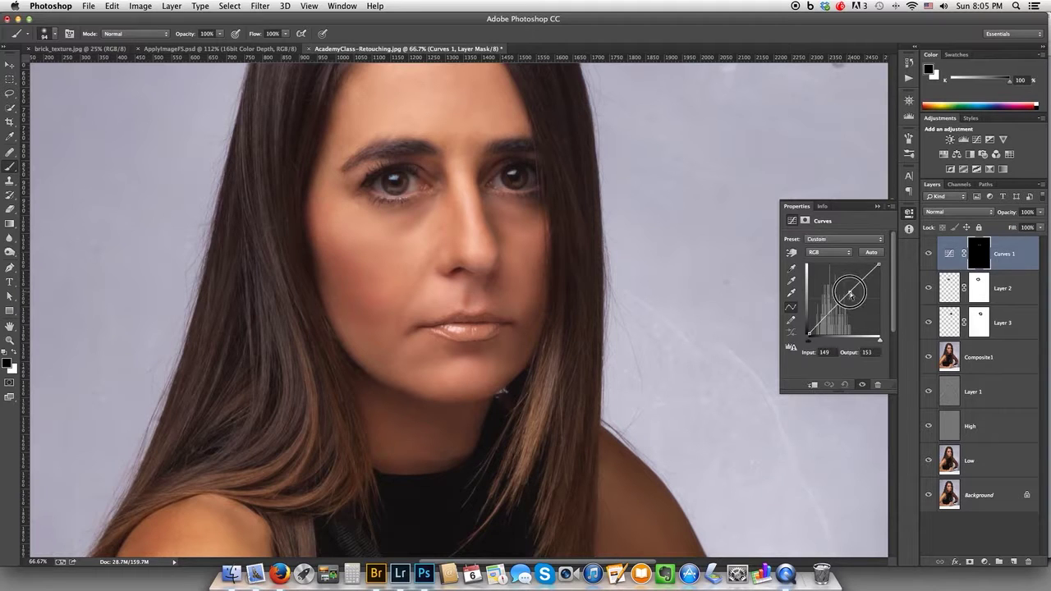
drag(850, 291, 847, 292)
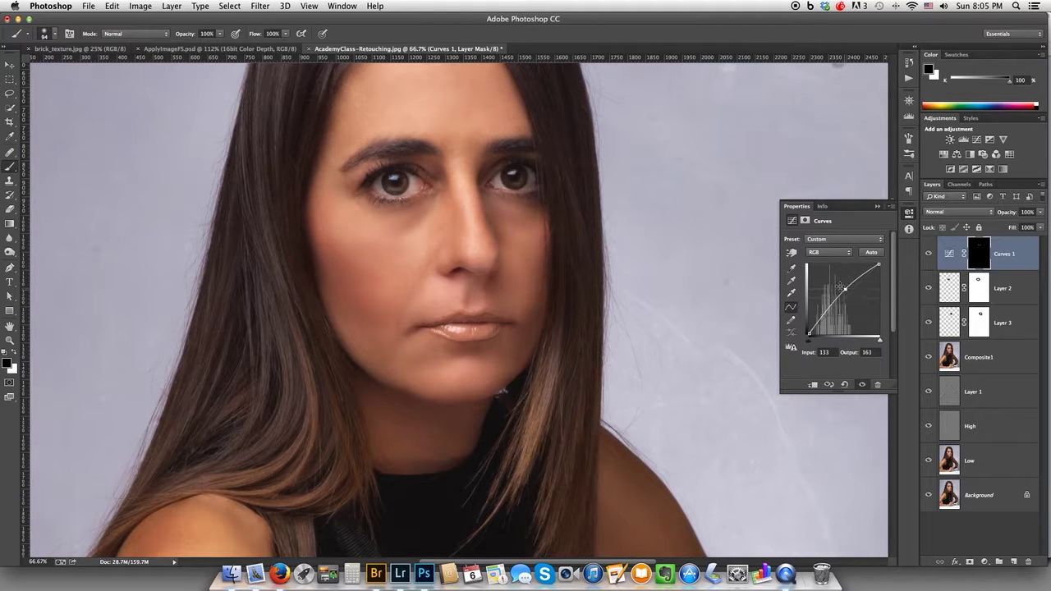
Slightly feather the Curves 1 layer mask to soften the edges of the eye brightening
key(super+minus)
key(super+1)
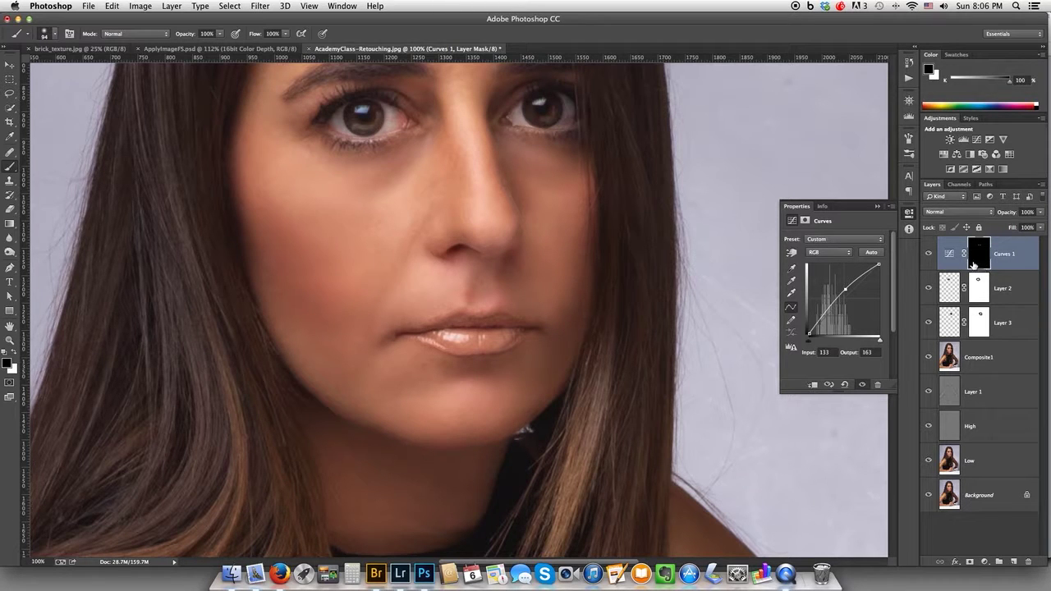
click(805, 221)
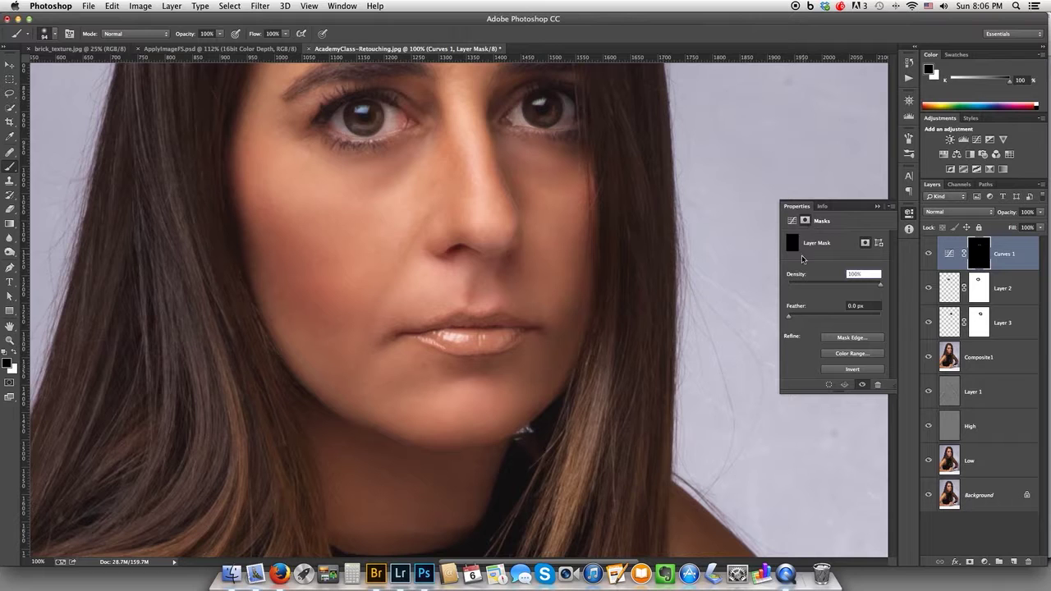
drag(789, 319, 806, 317)
click(951, 257)
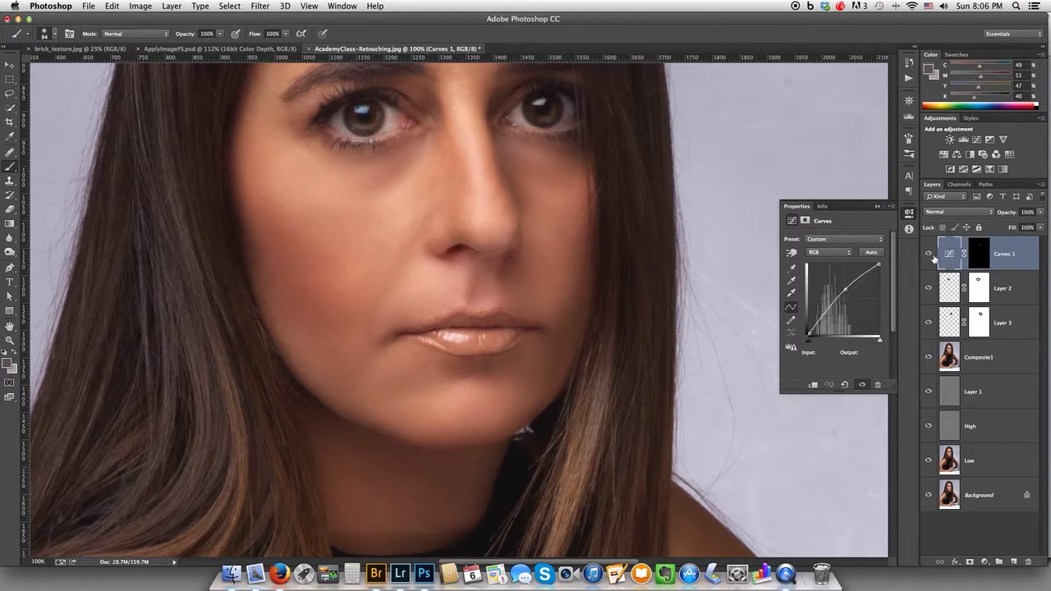
Compare the eyes with and without the Curves 1 adjustment
click(929, 255)
click(929, 255)
click(929, 255)
click(929, 254)
Load the Eyes path as a selection around both irises
click(985, 186)
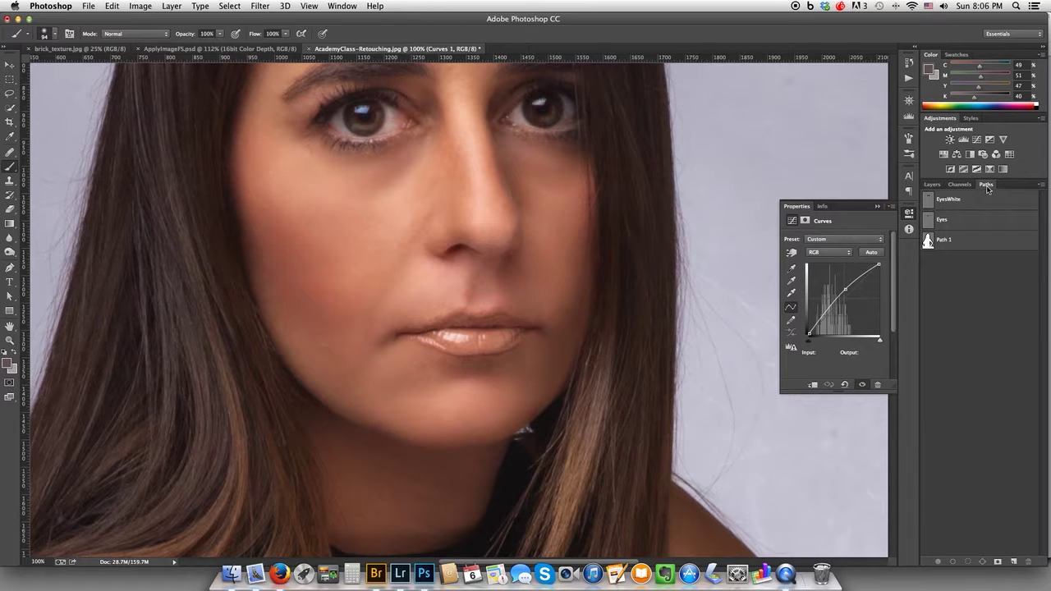
click(930, 223)
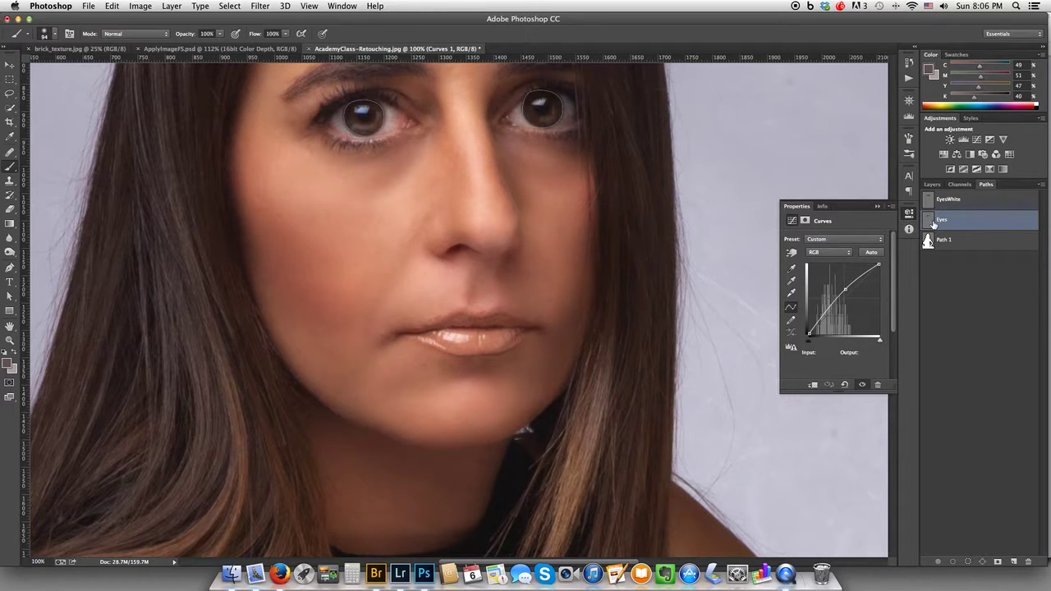
super+click(933, 222)
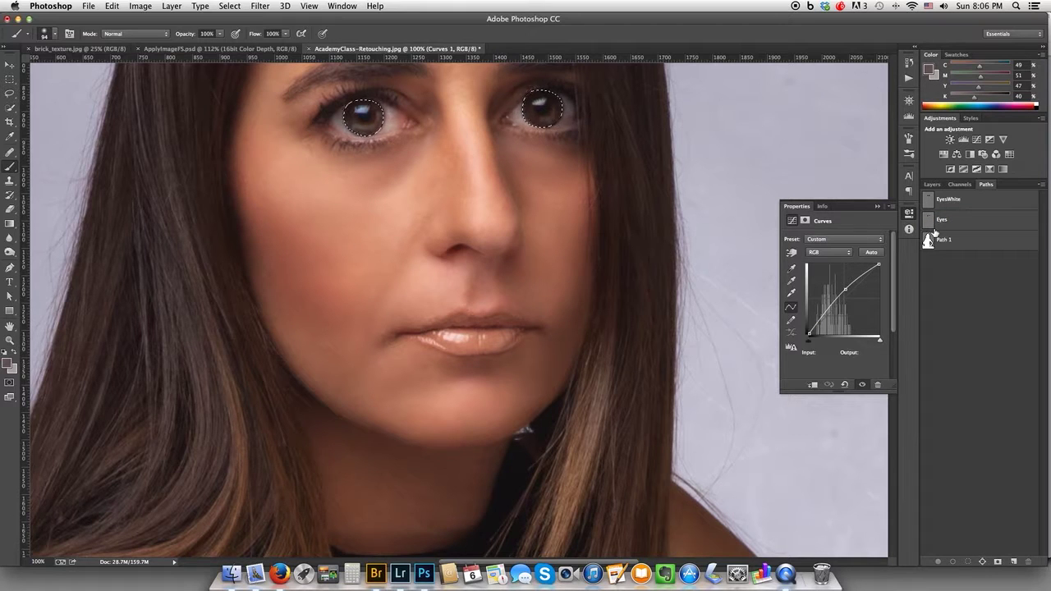
click(931, 185)
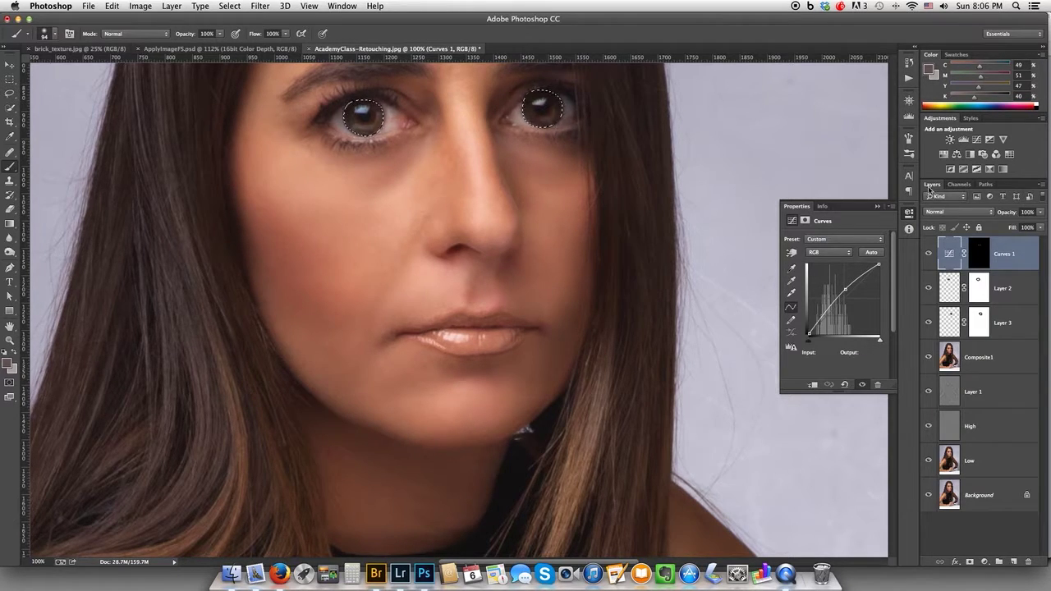
Add a Curves adjustment for the irises with a contrast S-curve: highlights at input 173, output 185, and shadows at input 76, output 68
click(977, 141)
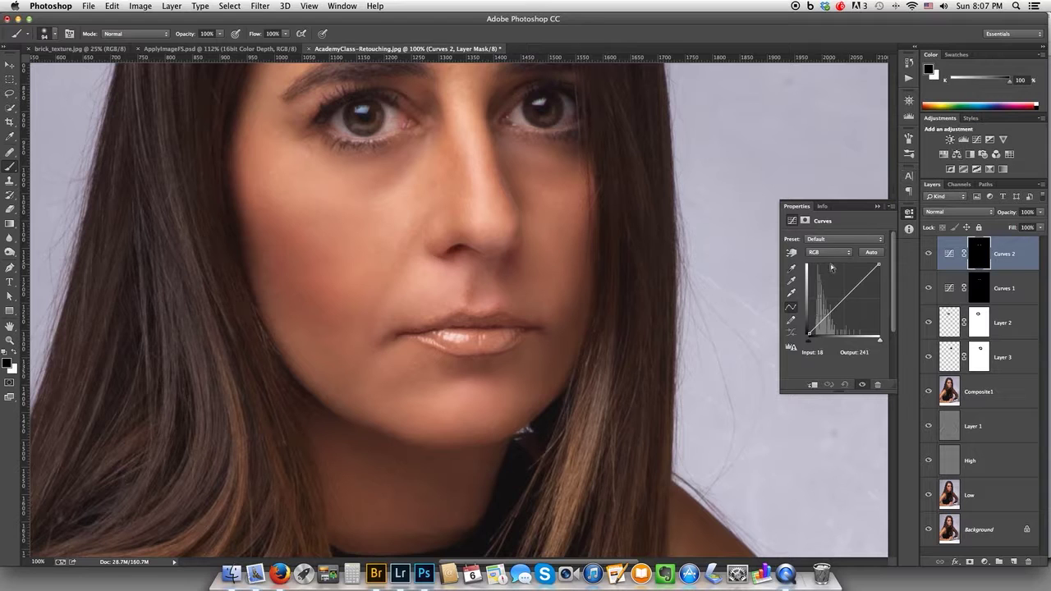
drag(856, 287, 855, 282)
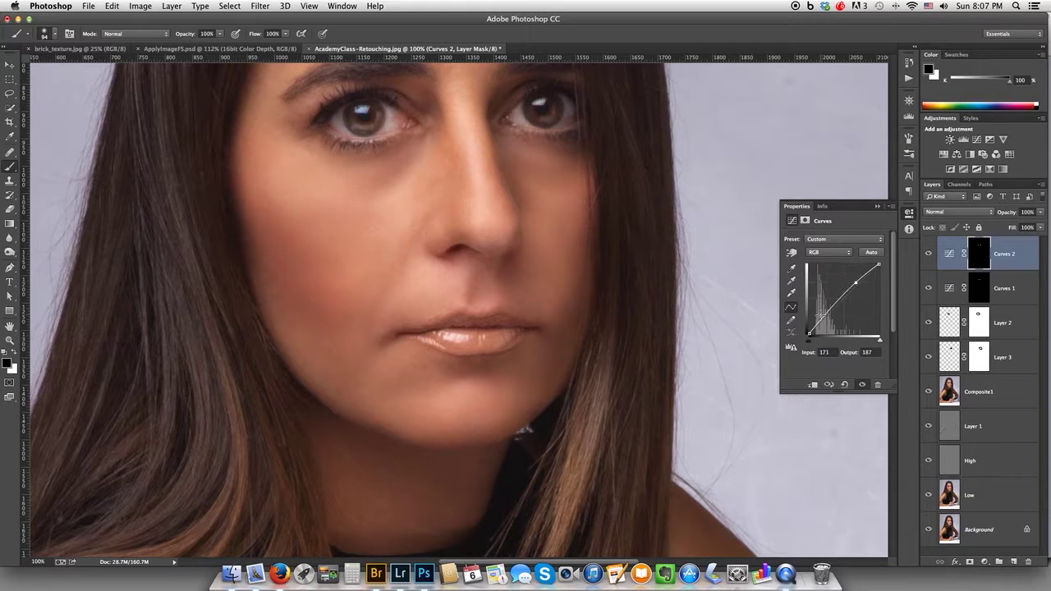
drag(823, 316, 826, 319)
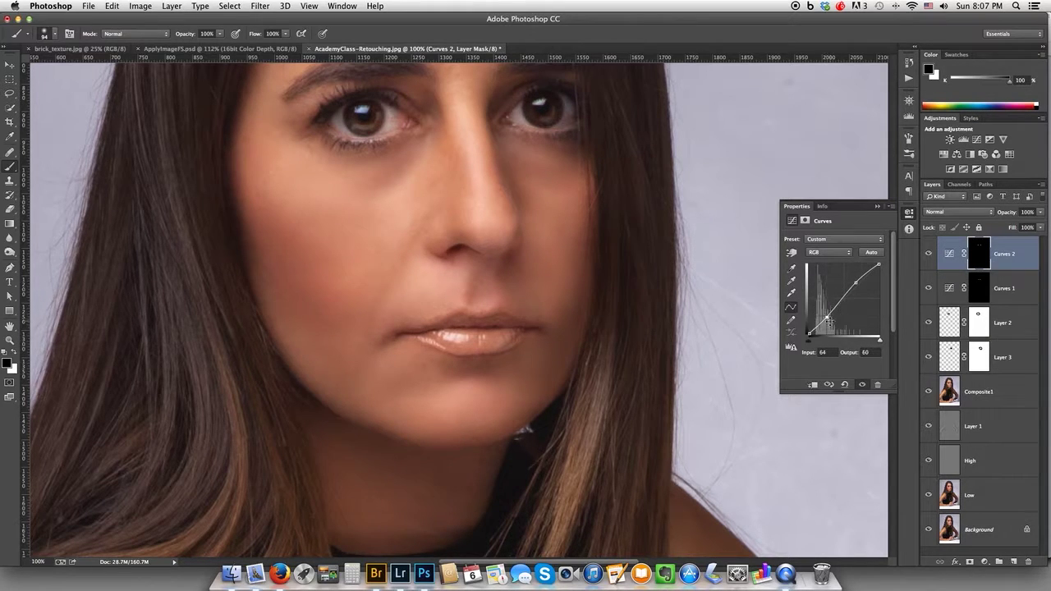
click(856, 283)
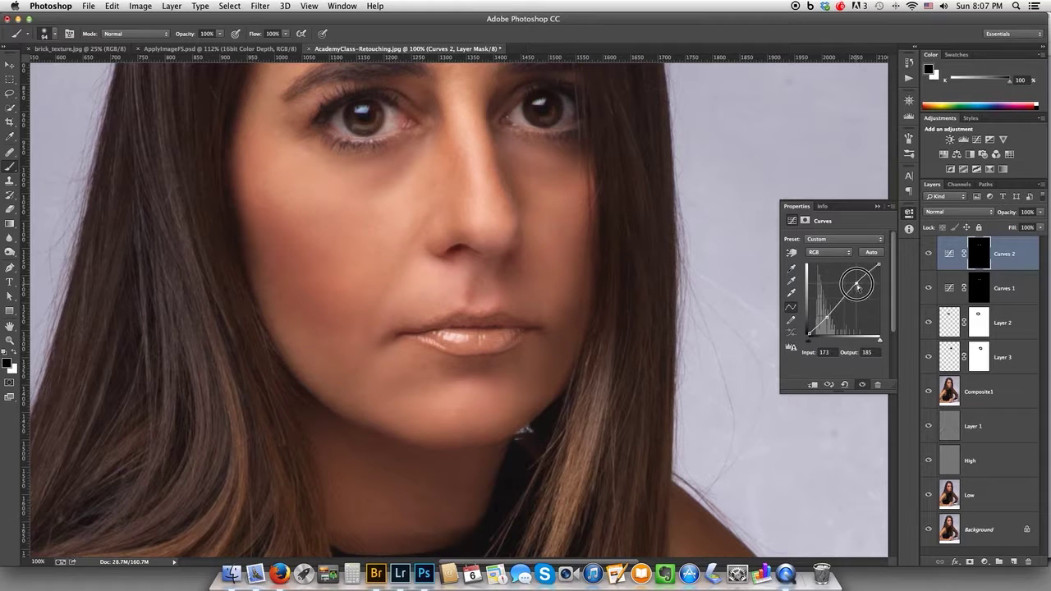
drag(825, 316, 830, 316)
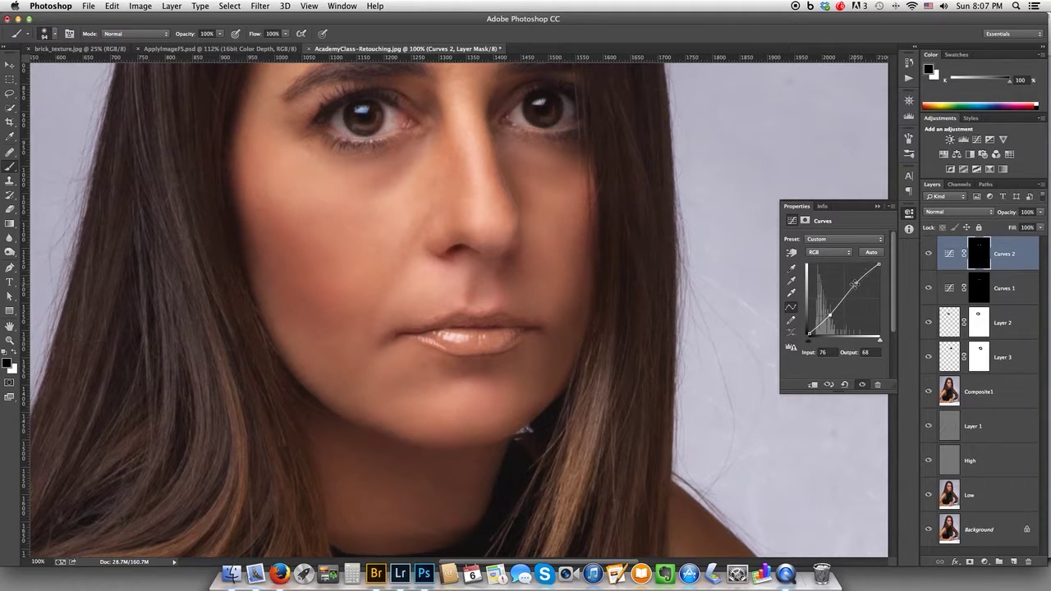
click(908, 214)
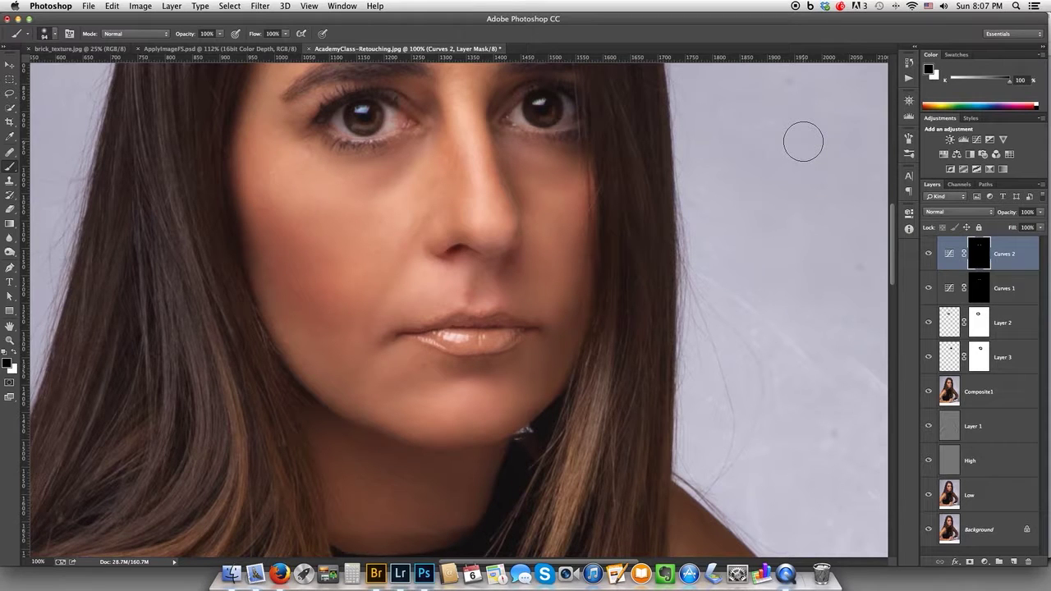
Compare the portrait with and without both Curves adjustments, and show only the Background layer to check the original
key(super+minus)
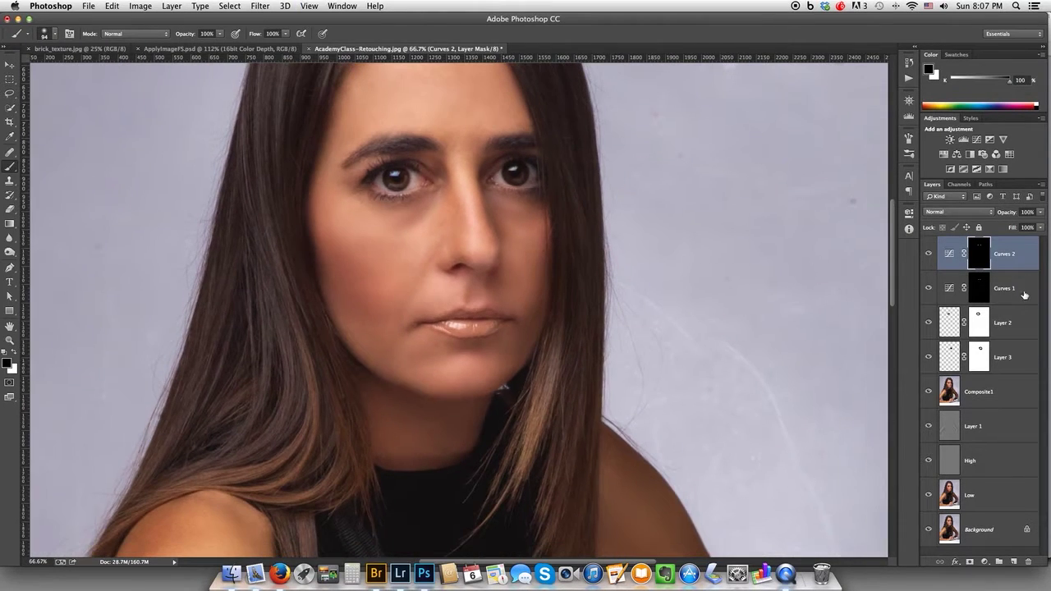
click(929, 254)
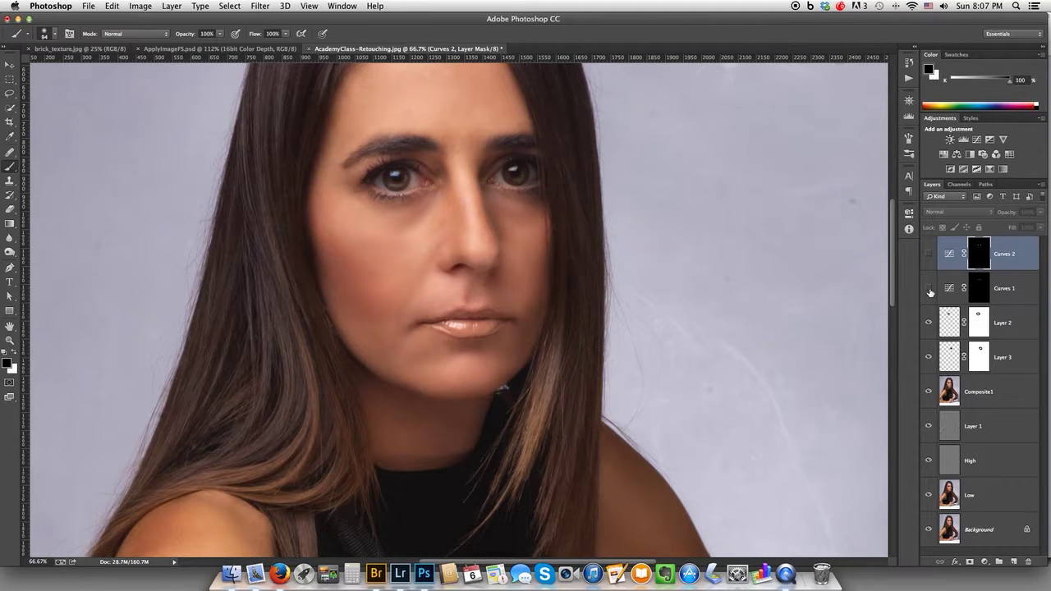
click(928, 288)
click(929, 254)
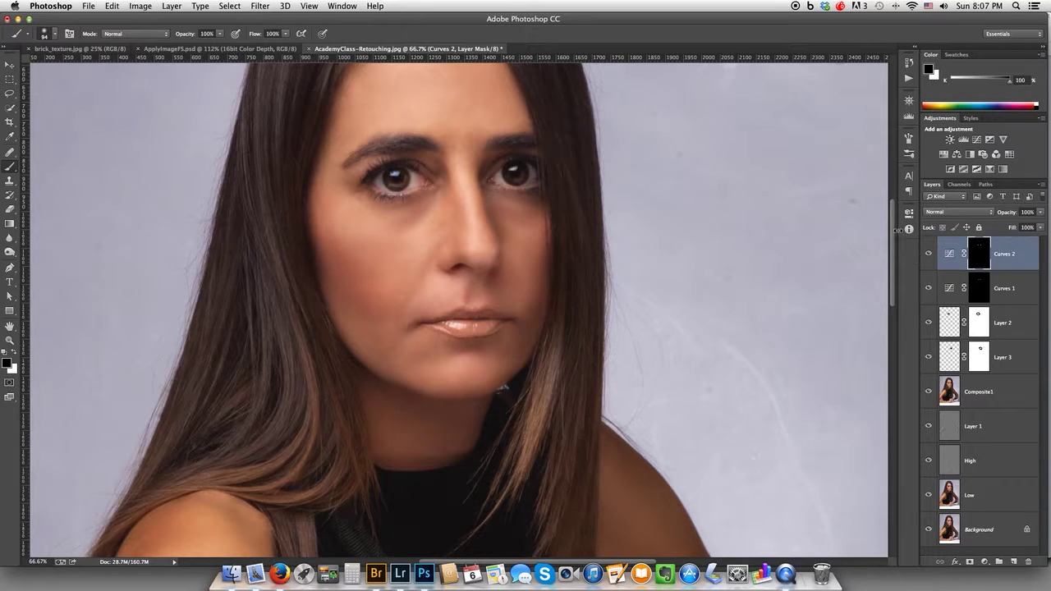
key(super+minus)
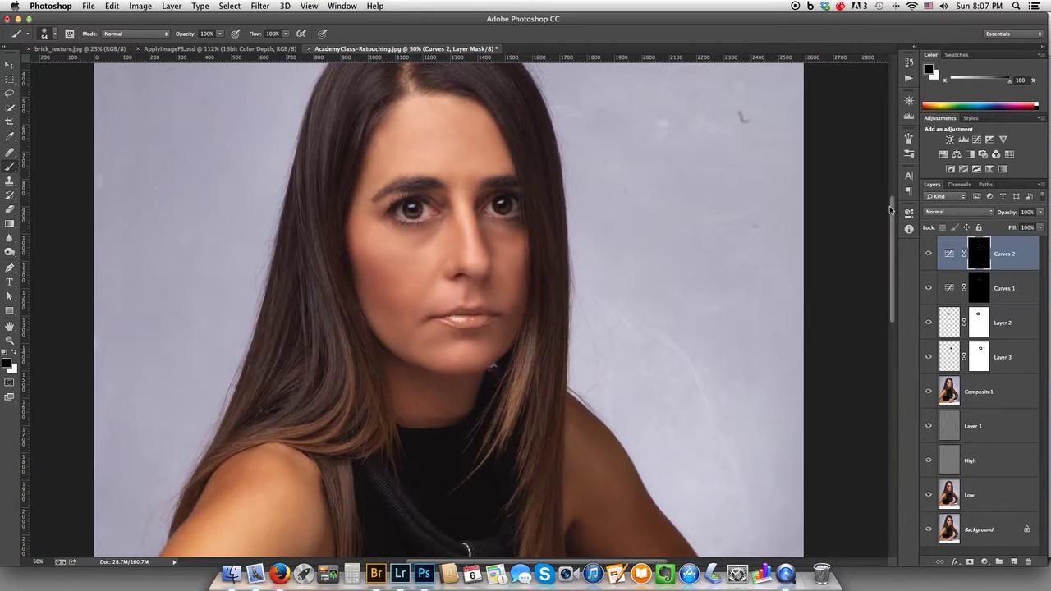
alt+click(929, 532)
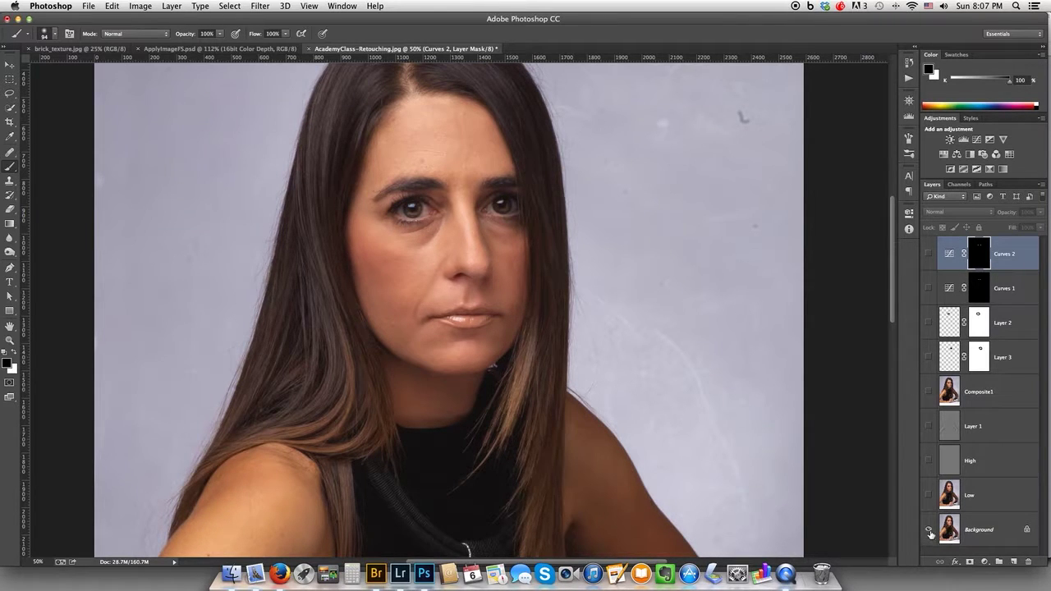
Compare the fully retouched portrait with the original Background layer, leaving all layers visible
alt+click(929, 532)
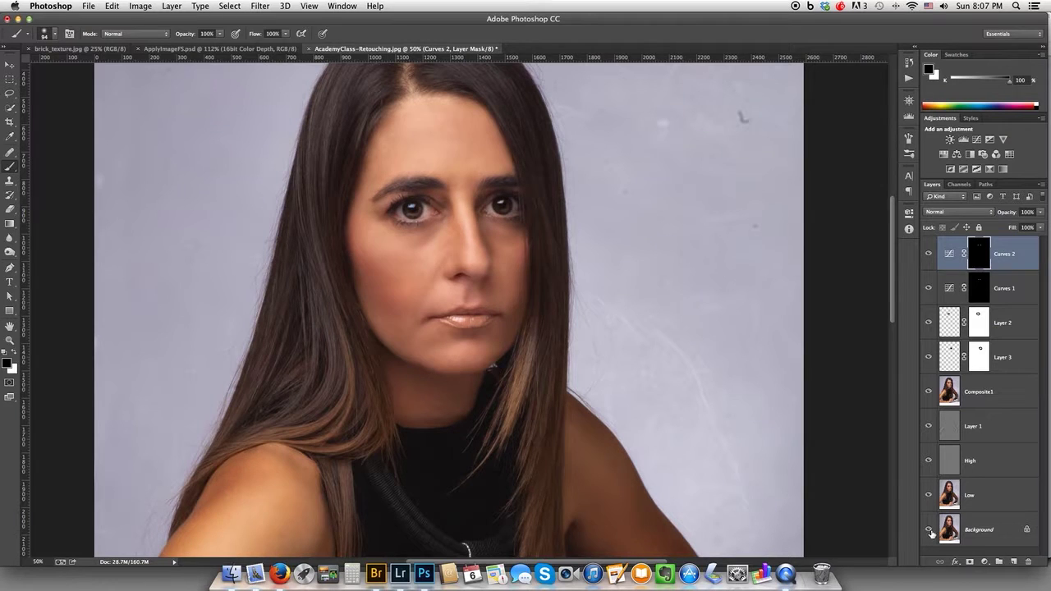
alt+click(930, 532)
alt+click(930, 532)
alt+click(930, 532)
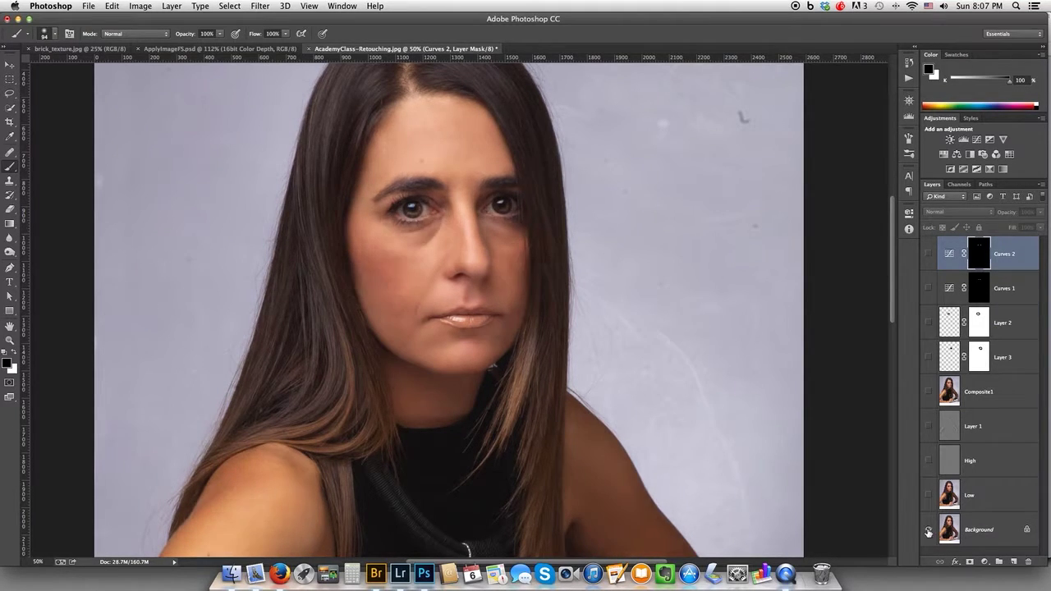
alt+click(930, 532)
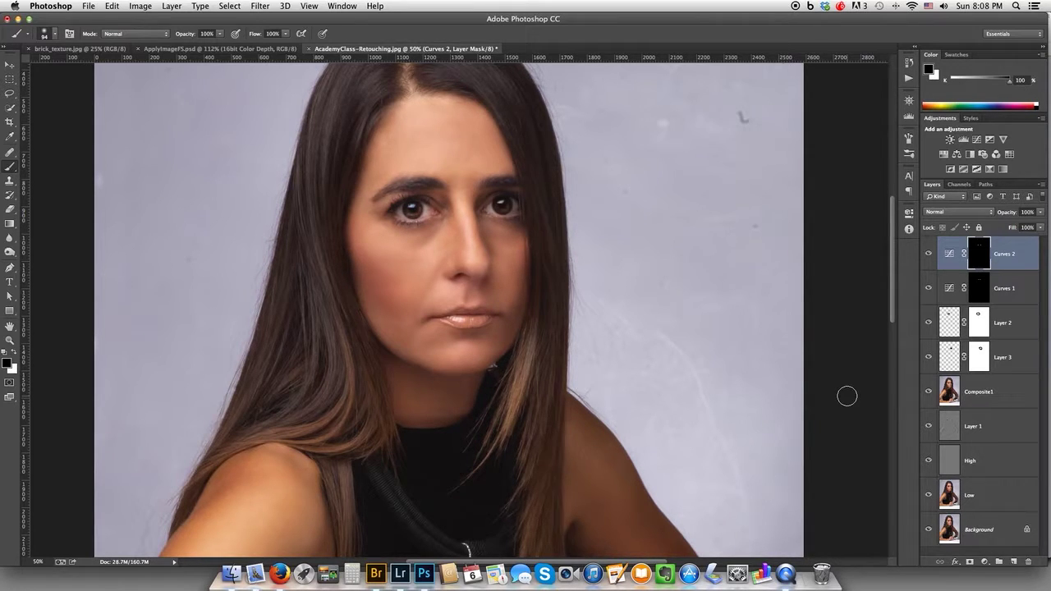
Display Path 1 and inspect its outline around the woman's hair, arms and hands
key(super+0)
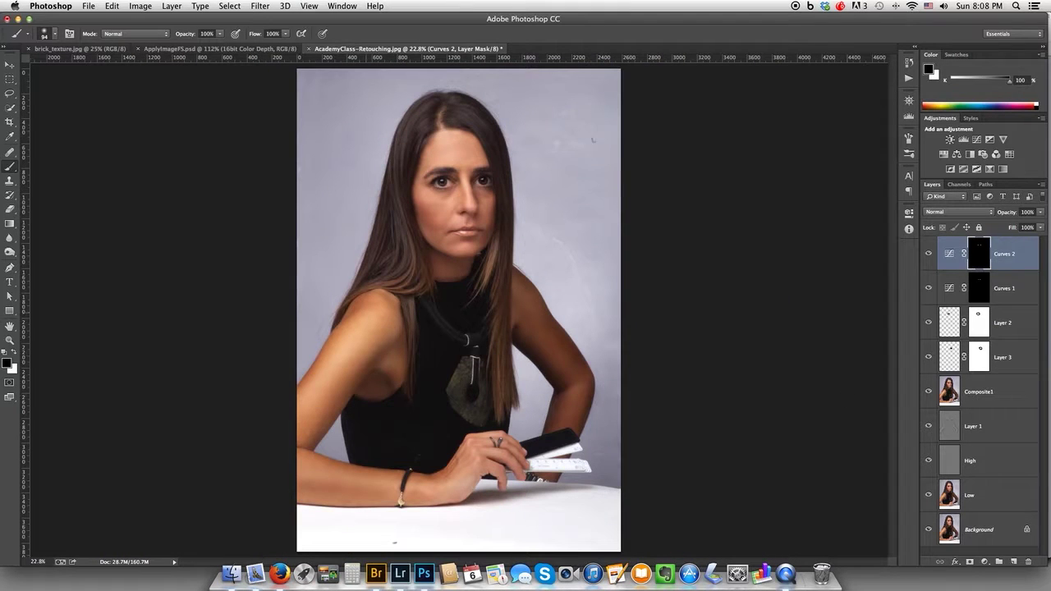
click(990, 186)
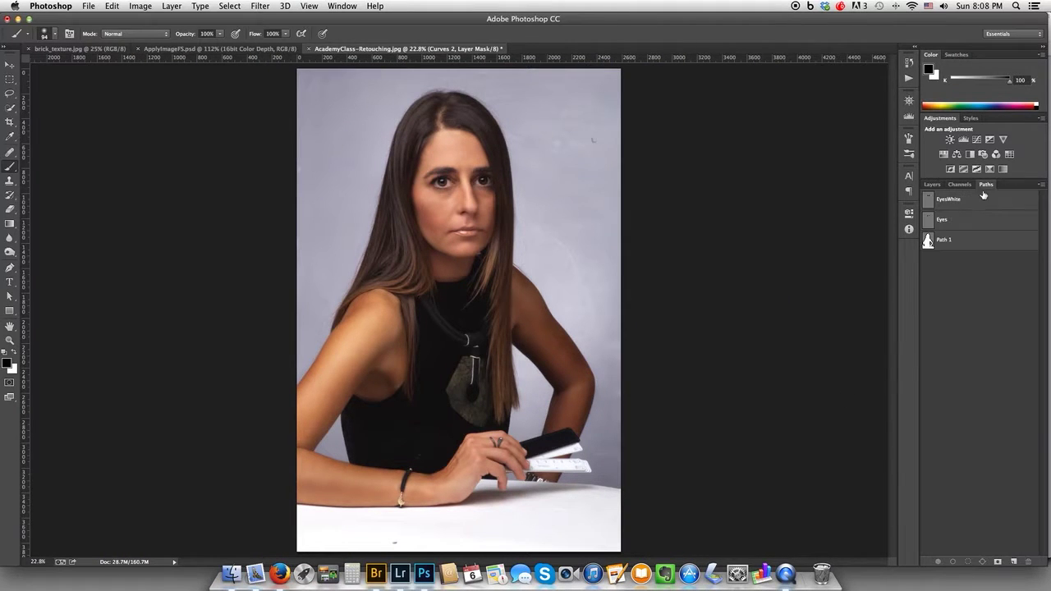
click(928, 243)
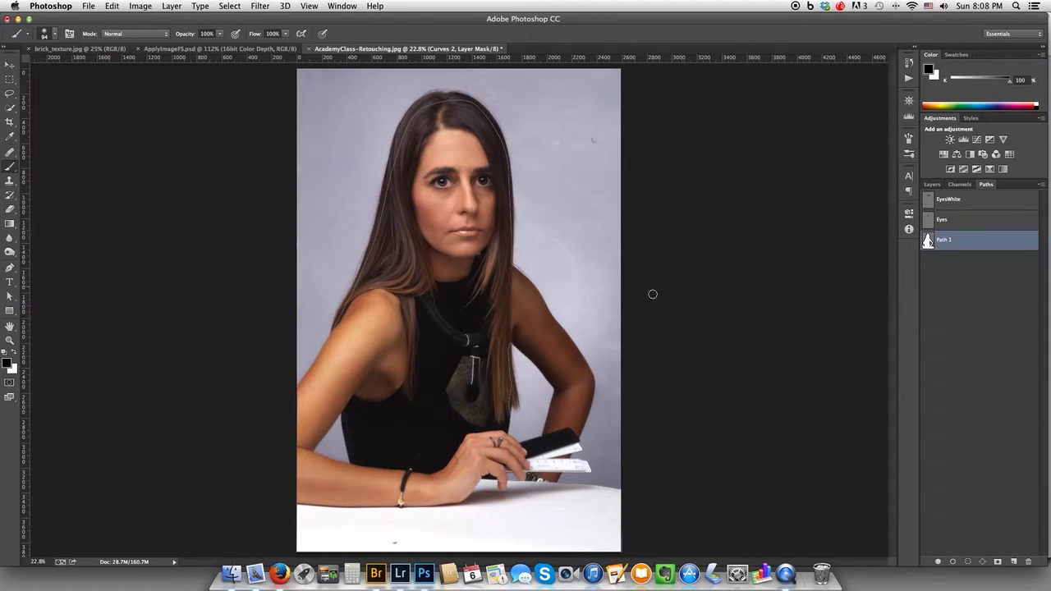
key(super+equal)
key(super+equal)
key(super+equal)
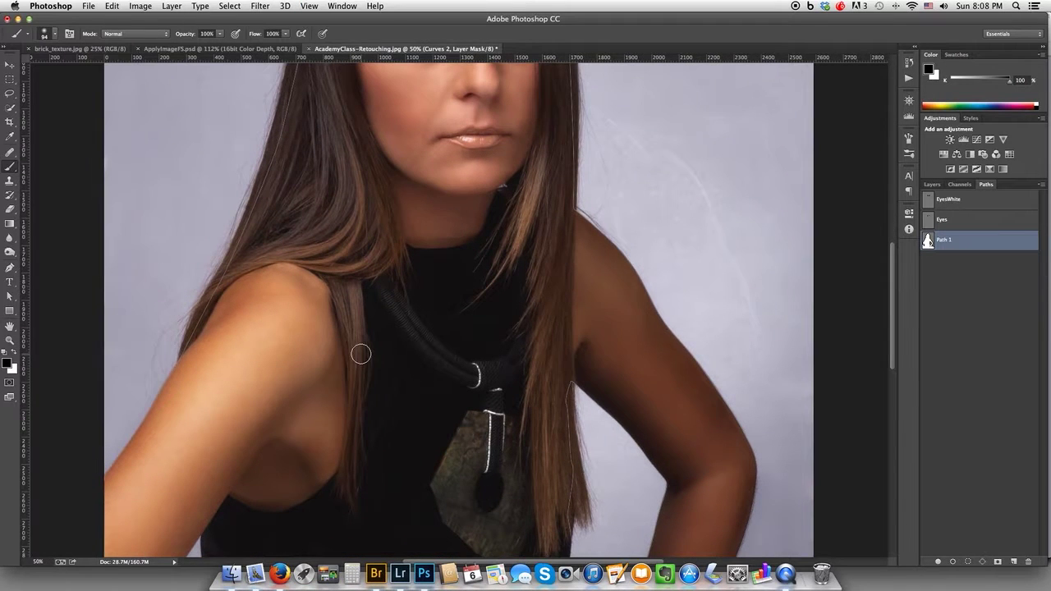
click(10, 65)
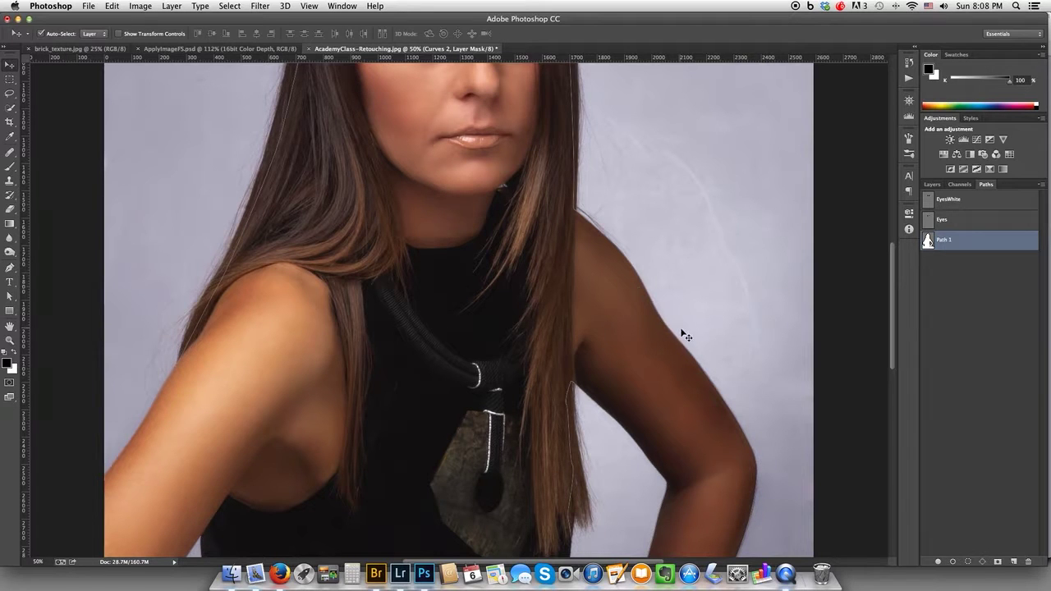
drag(654, 391, 642, 184)
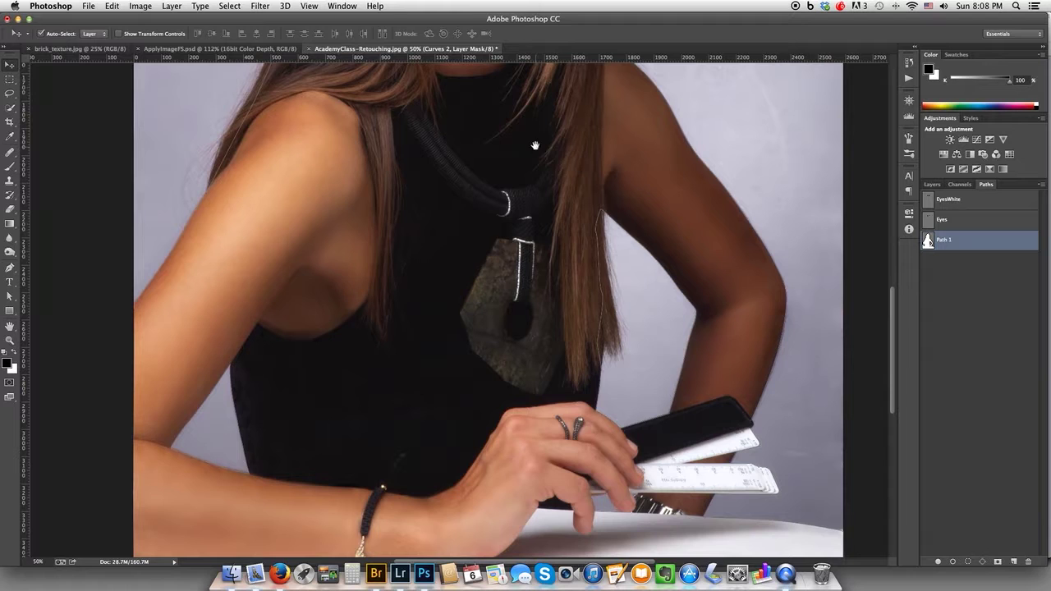
drag(556, 139, 540, 255)
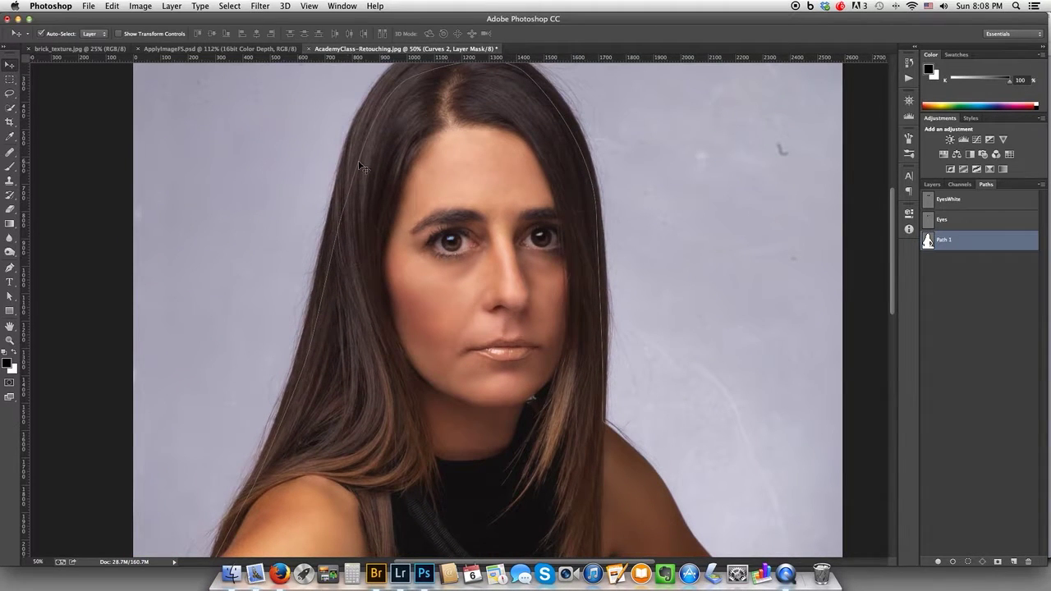
drag(392, 152, 368, 197)
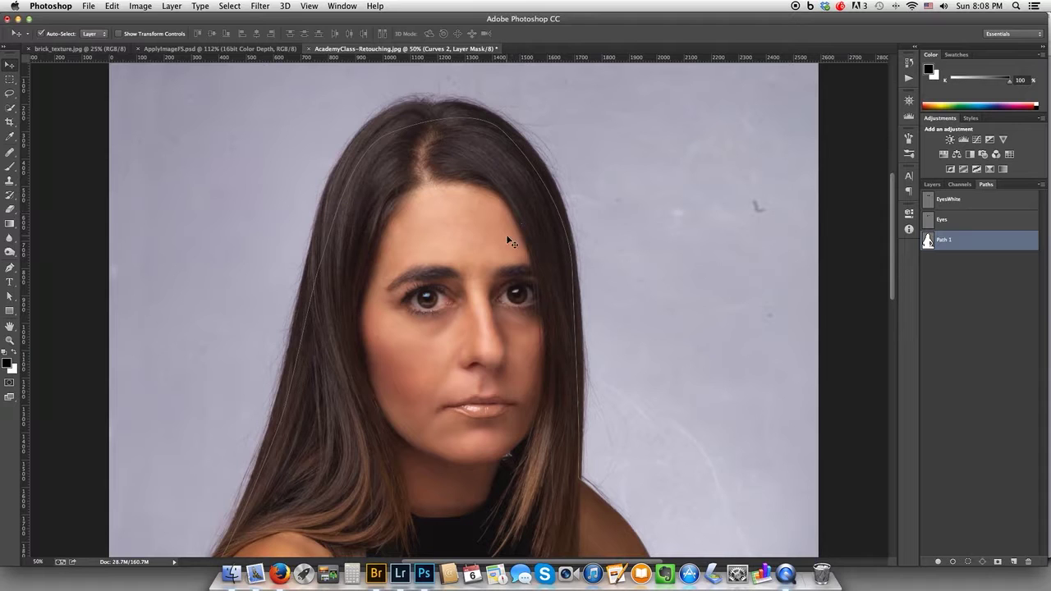
Examine the Red, Green and Blue channels one by one for subject-to-background contrast, and return to the RGB composite
click(964, 185)
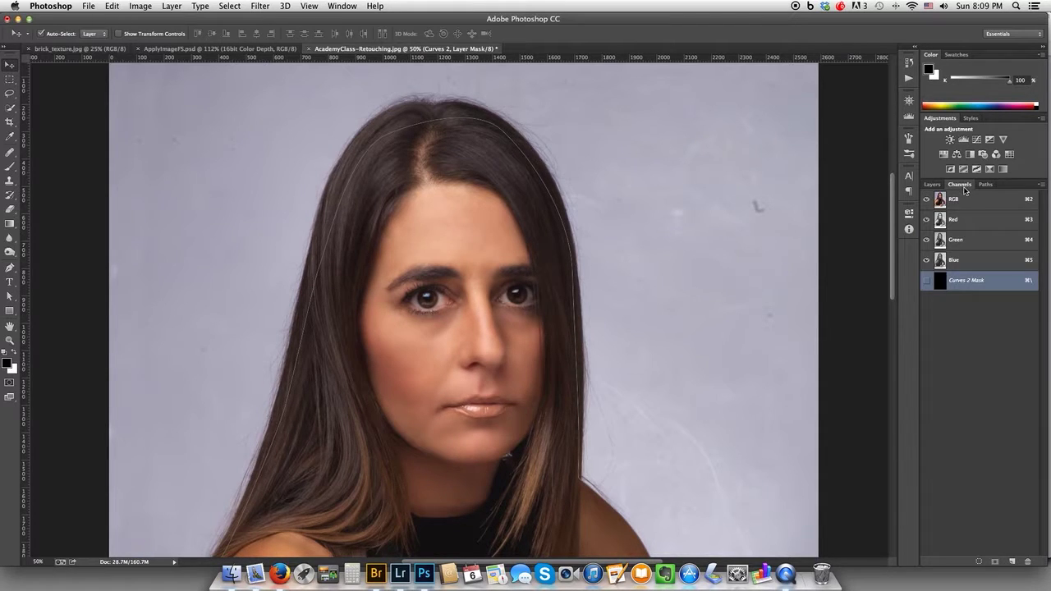
click(976, 221)
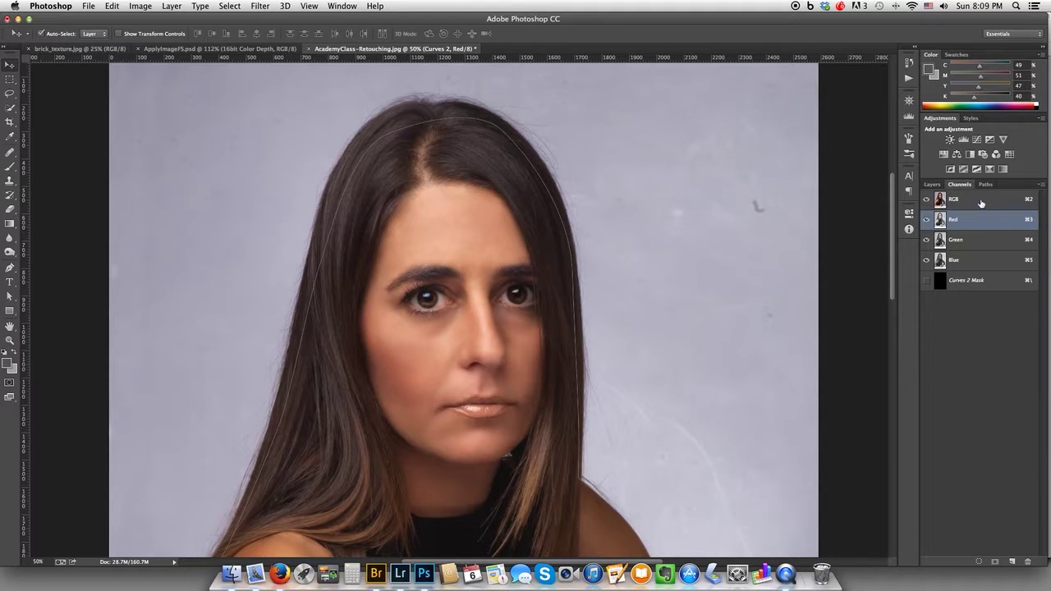
click(981, 205)
click(982, 223)
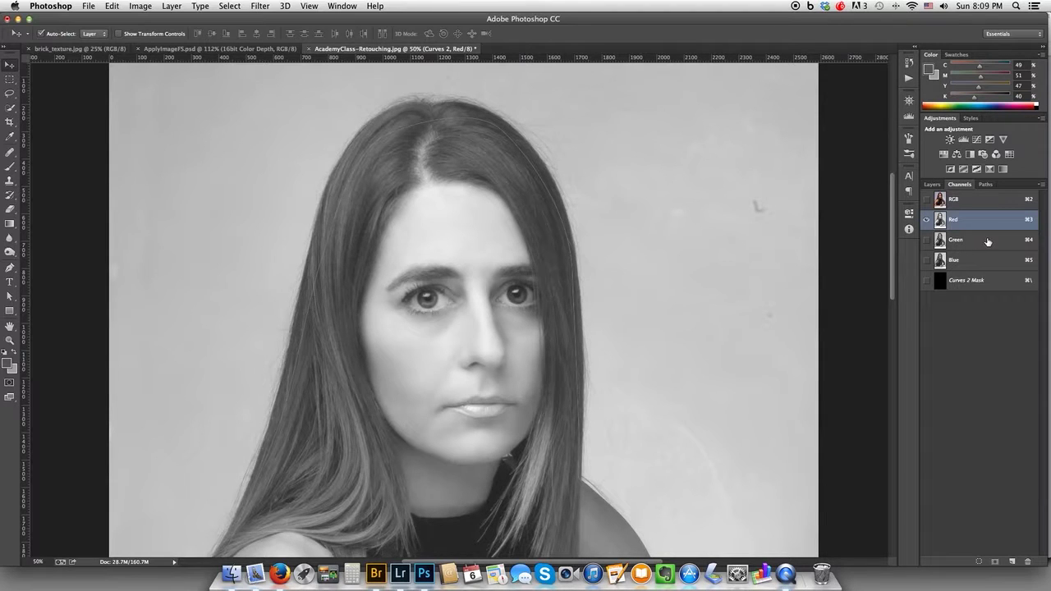
click(986, 242)
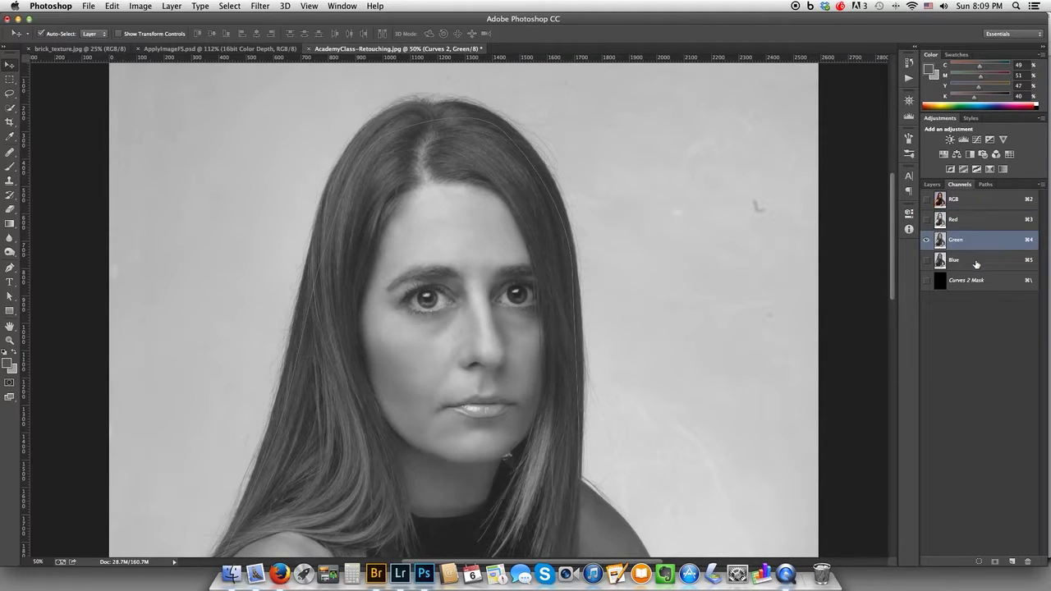
click(977, 262)
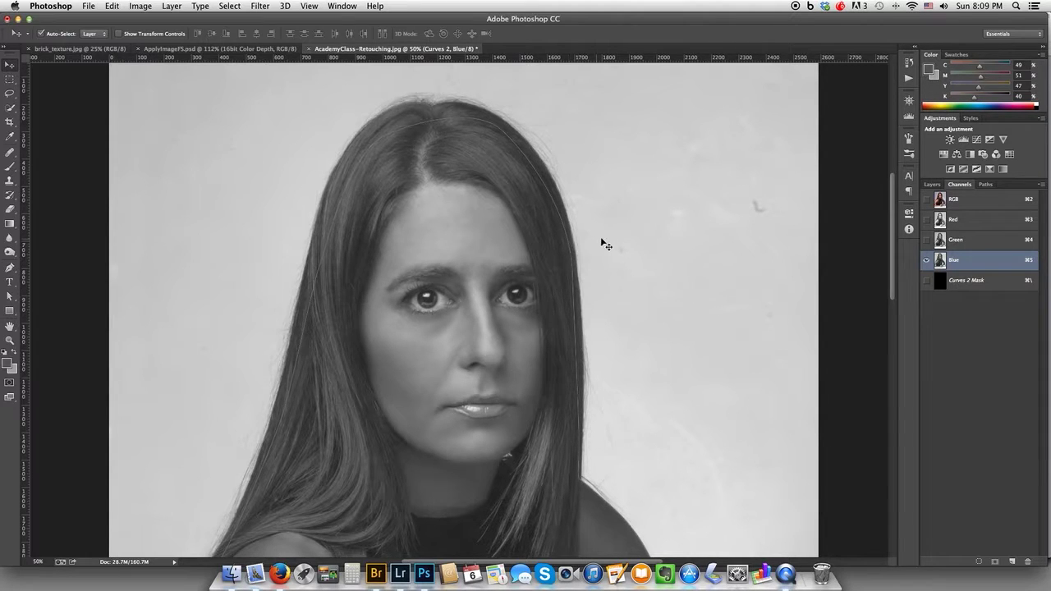
click(976, 208)
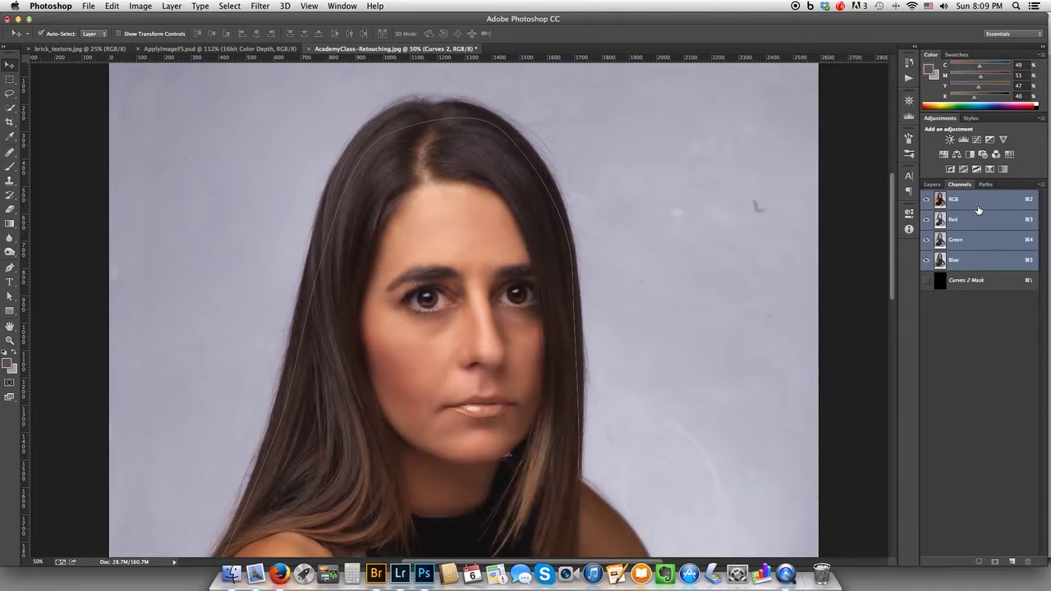
Start a Calculations operation using the Blue channel of the merged layers as Source 1
click(145, 8)
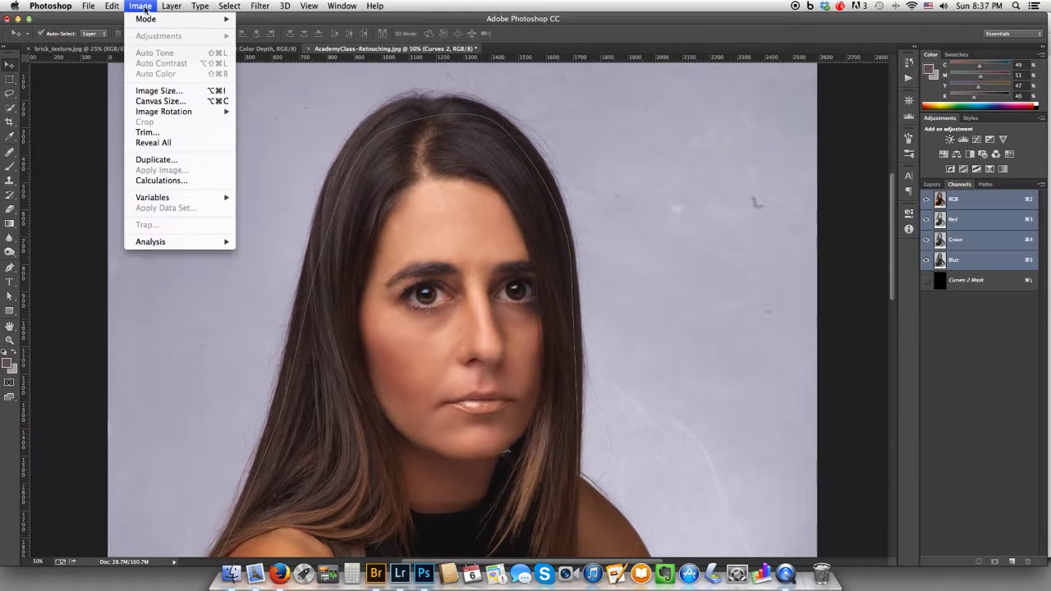
click(206, 180)
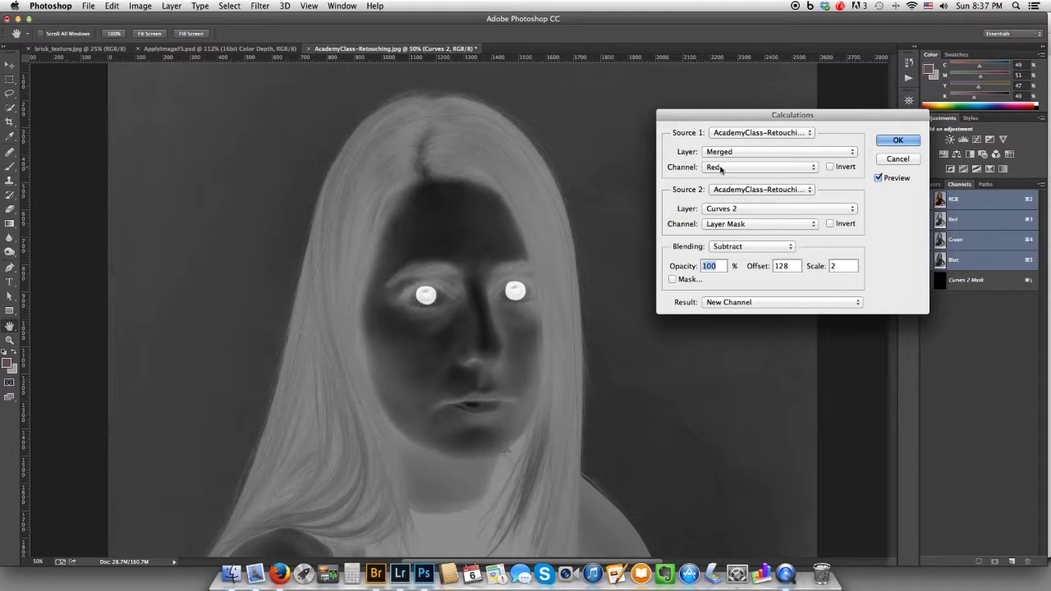
click(720, 168)
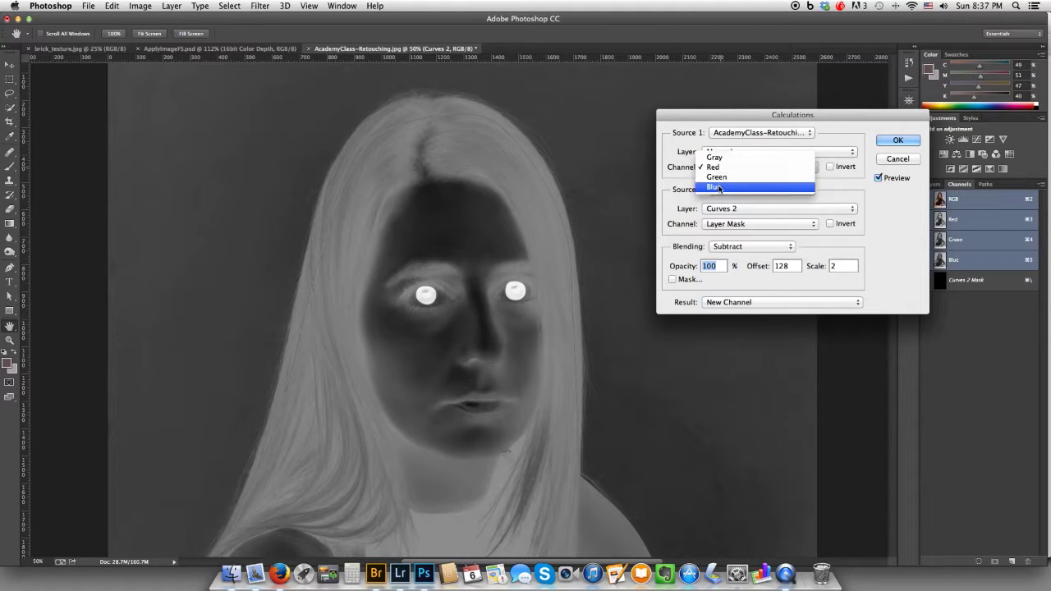
click(716, 187)
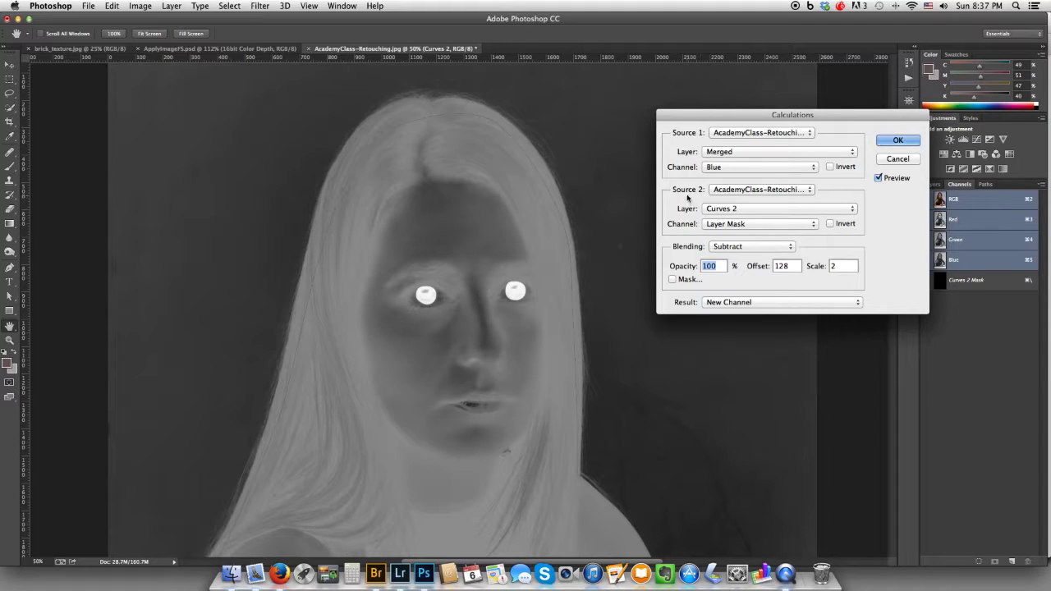
Set Source 2 to the merged layers' inverted Blue channel and create a new channel with Subtract blending, offset 128 and scale 2
click(737, 208)
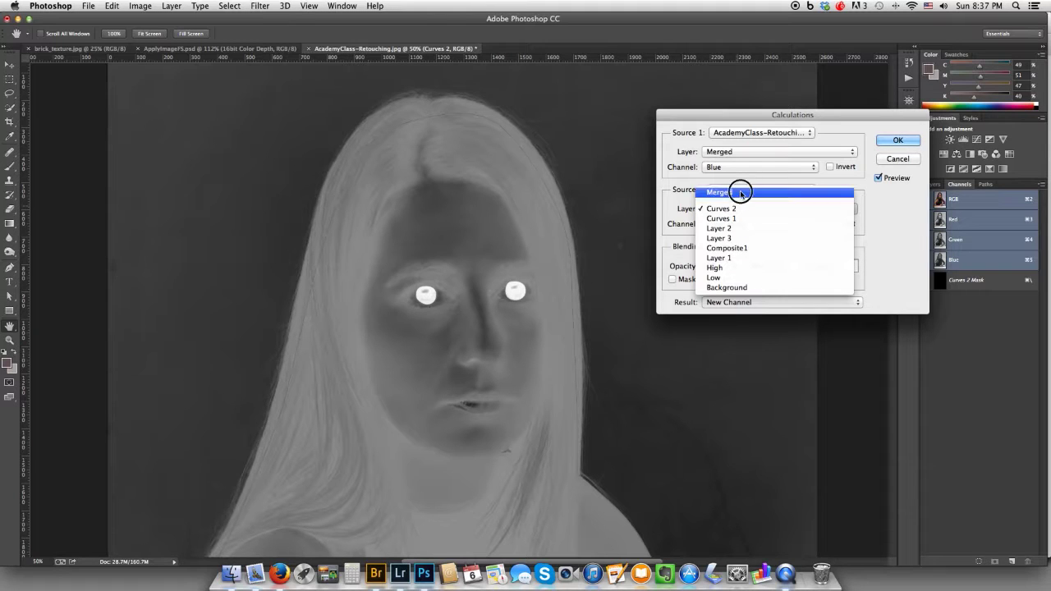
click(739, 192)
click(732, 224)
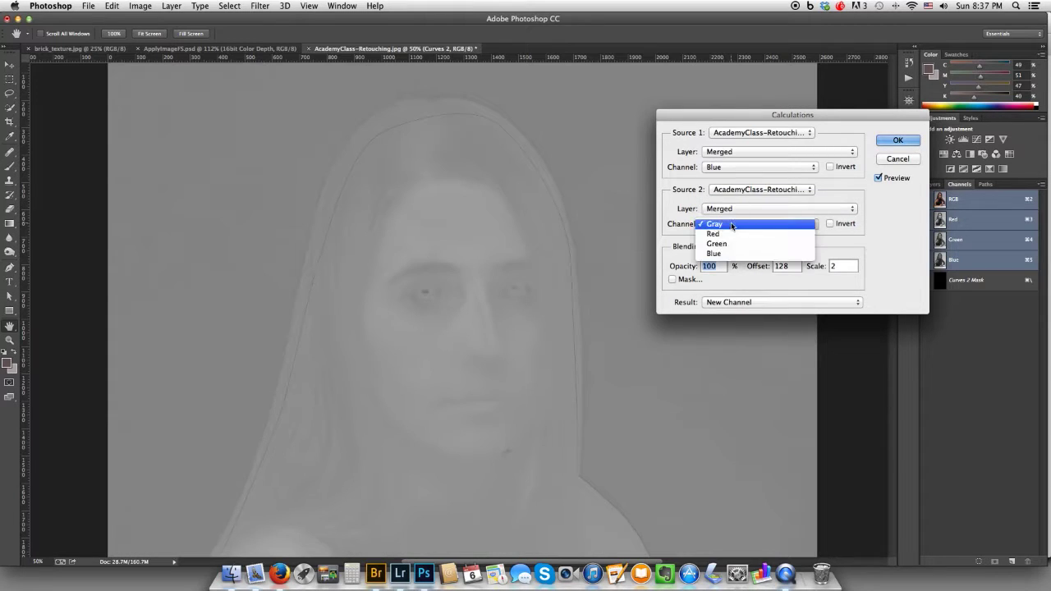
click(726, 255)
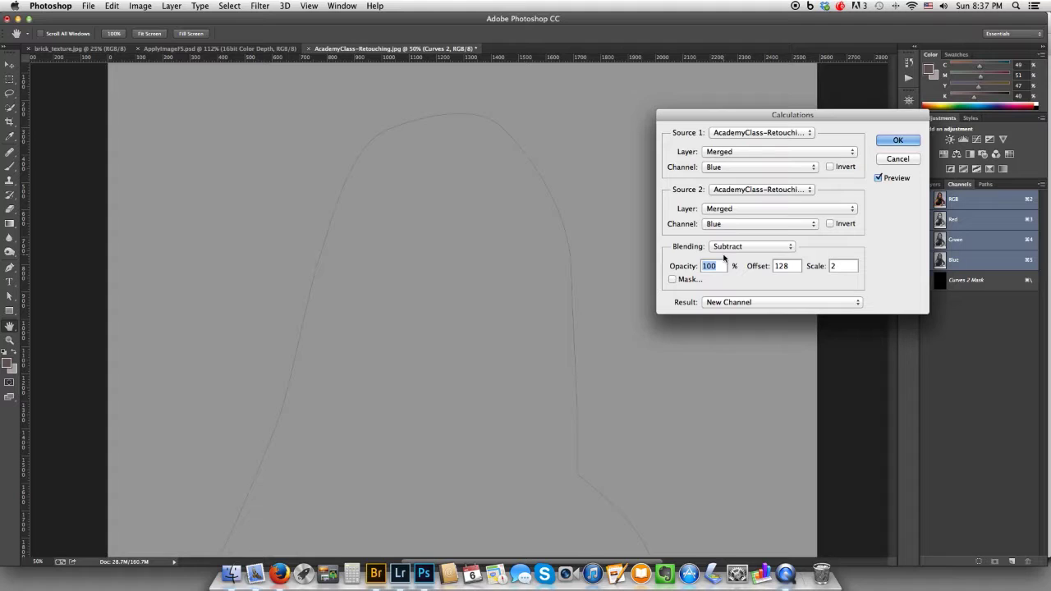
click(829, 225)
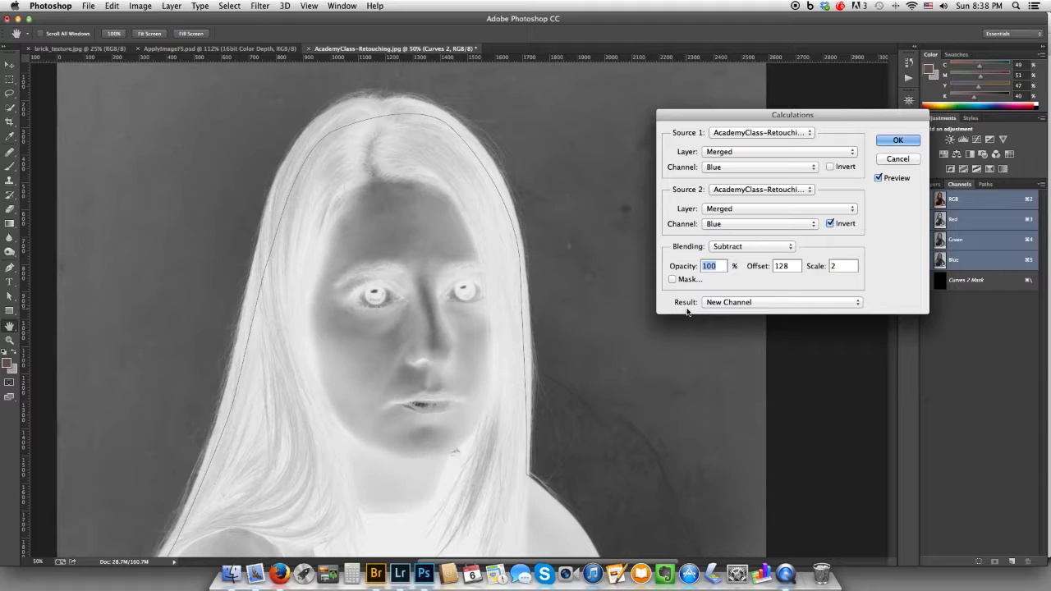
scroll(694, 310, right, 2)
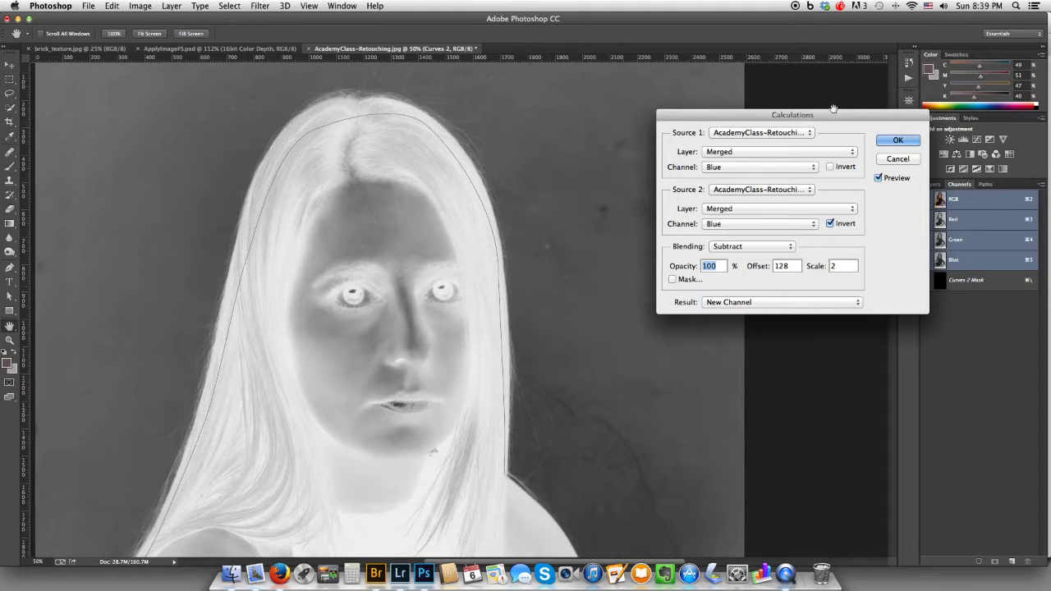
scroll(884, 141, right, 1)
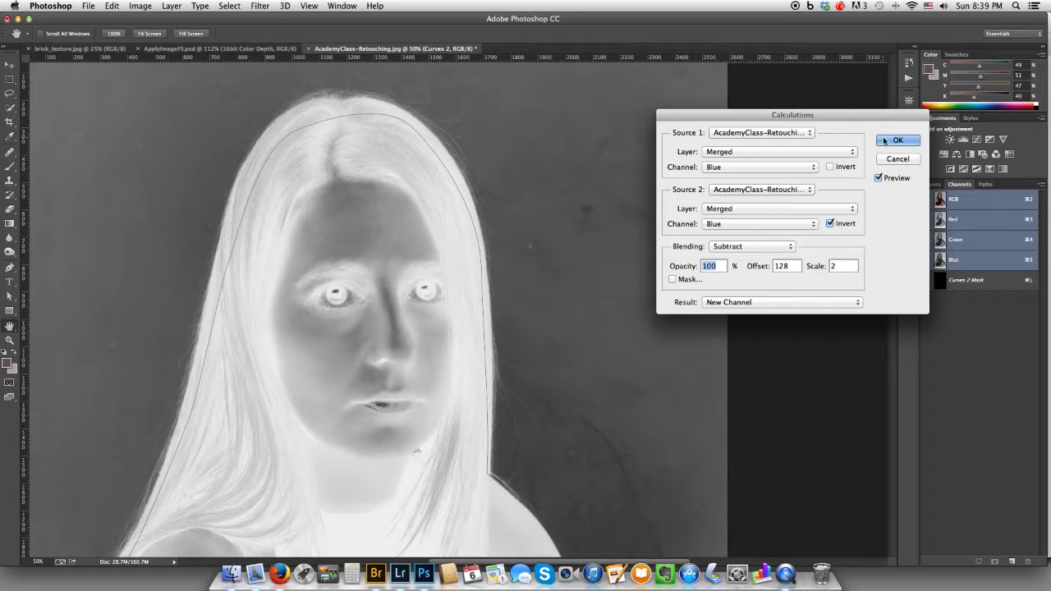
click(884, 140)
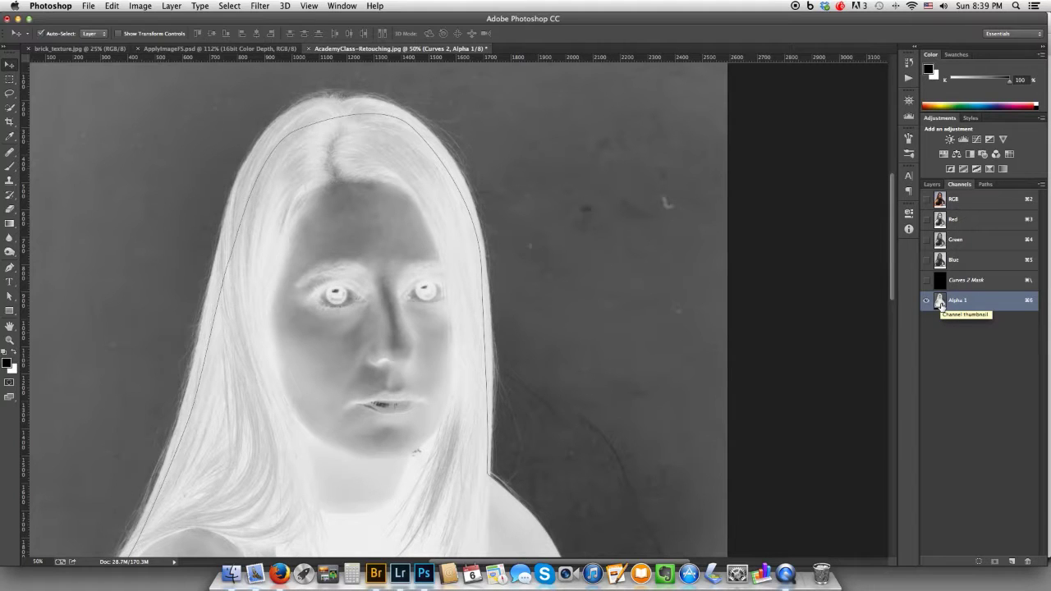
Load Path 1 as a selection over the Alpha 1 channel and check how it follows the woman's outline
click(987, 185)
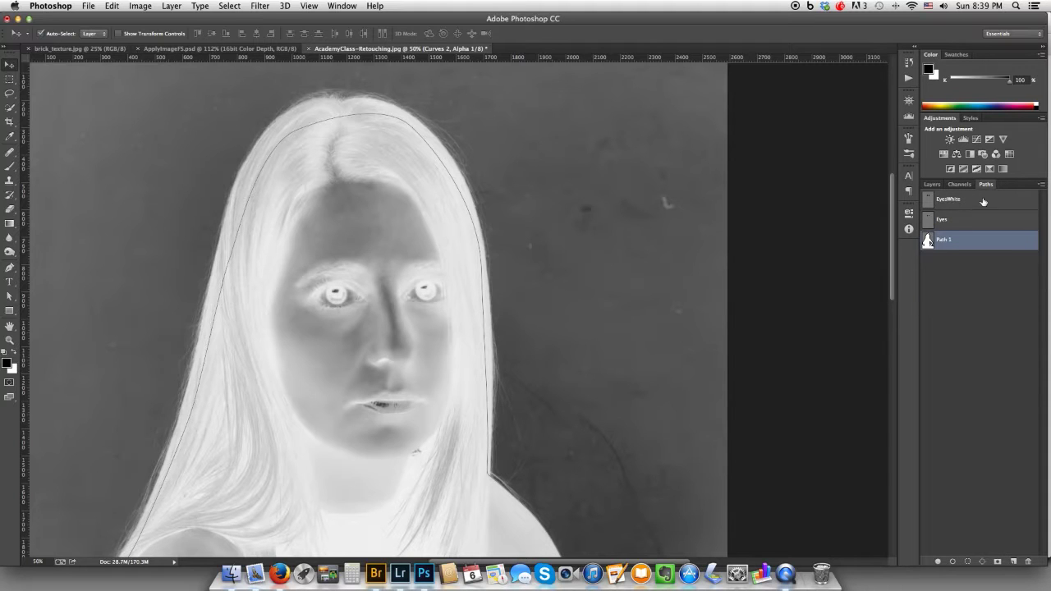
super+click(928, 239)
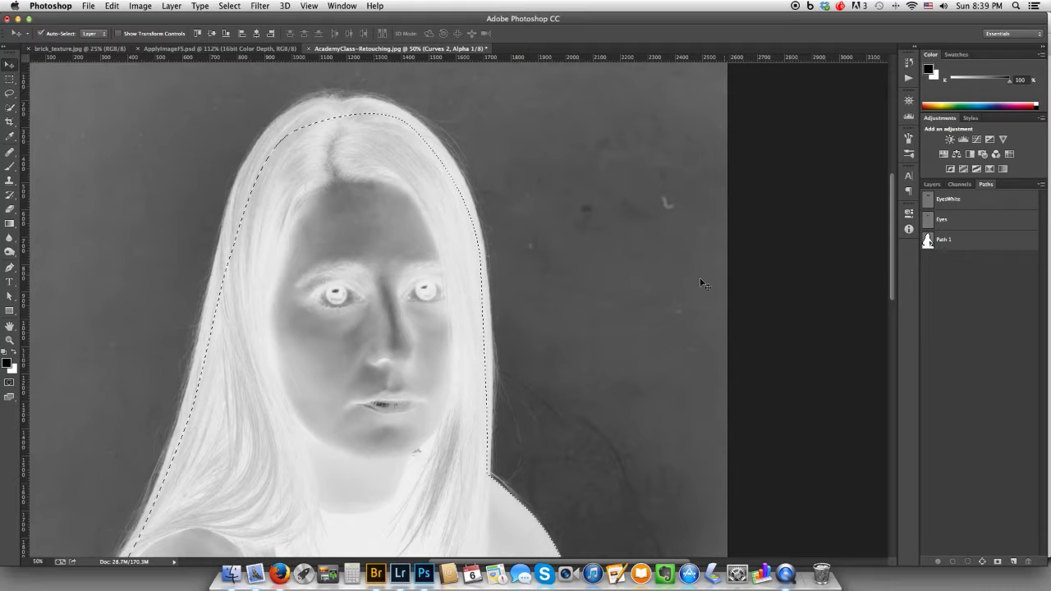
drag(223, 470, 315, 274)
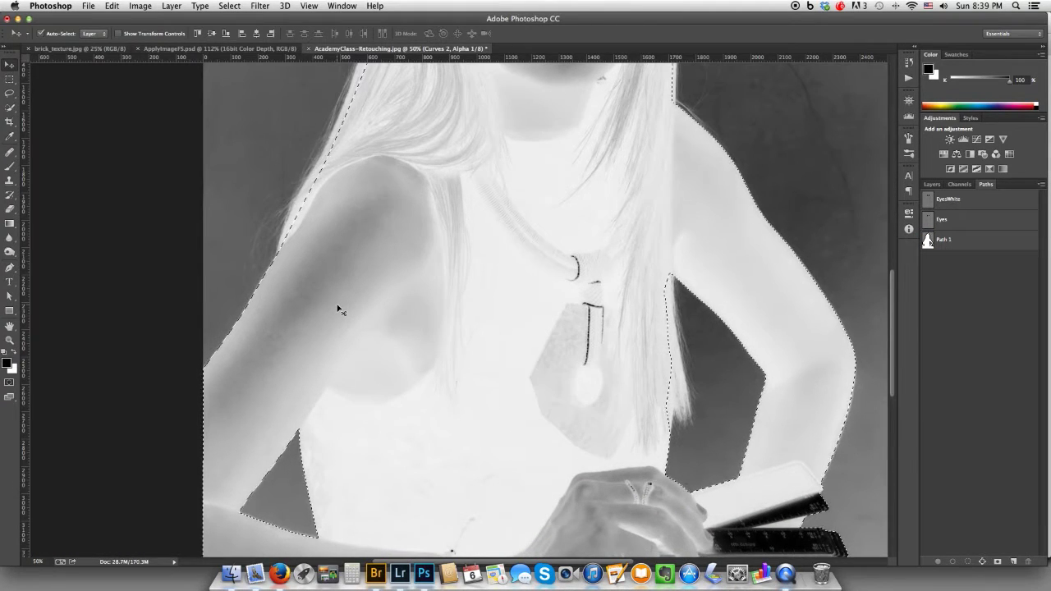
key(super+minus)
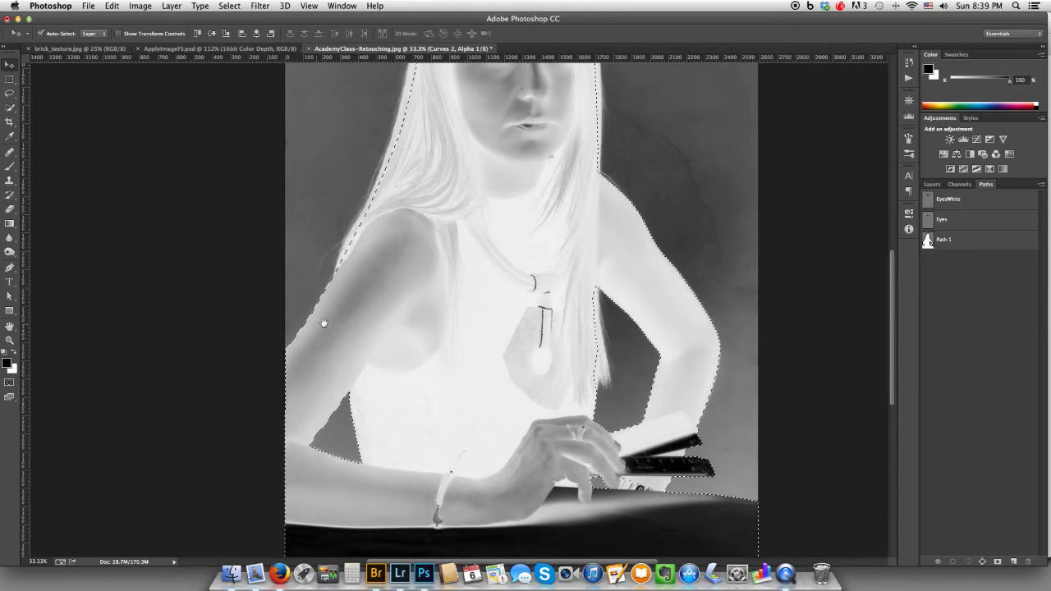
drag(351, 314, 304, 352)
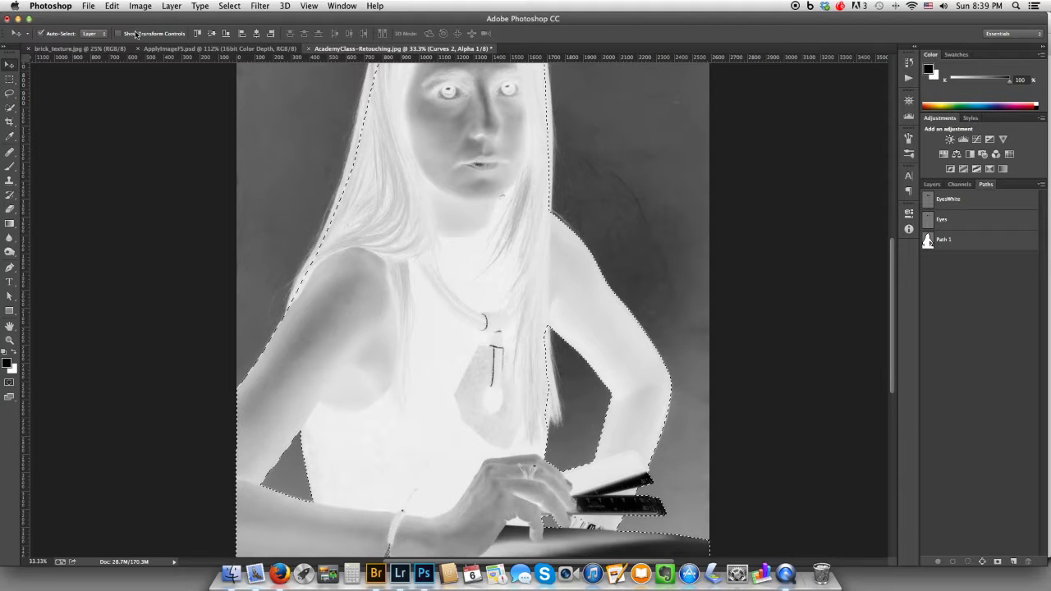
Fill the selected figure in the Alpha 1 channel with white, using Normal mode at 100% opacity
click(111, 6)
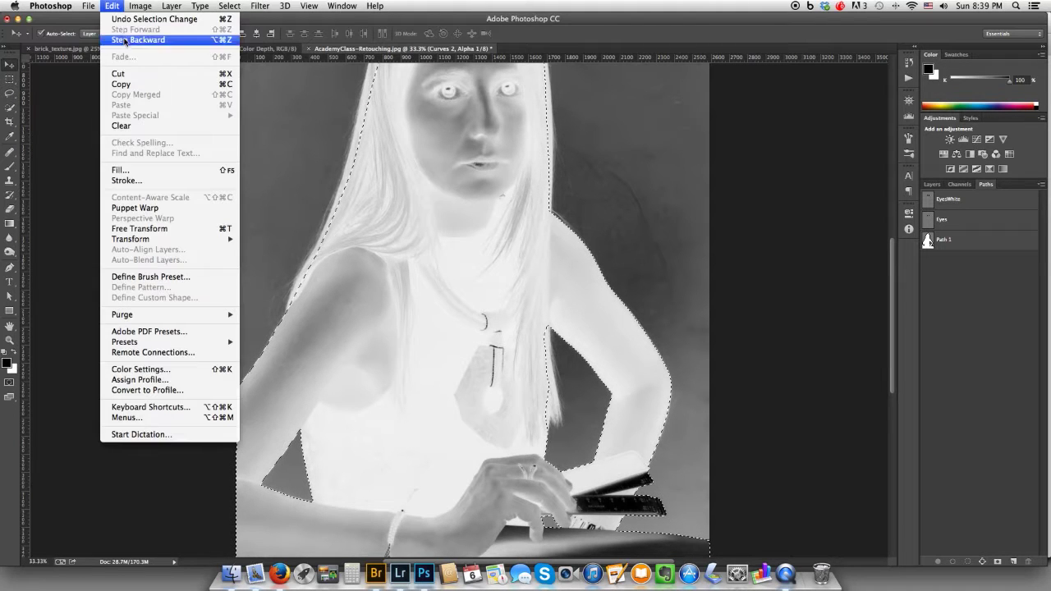
click(148, 171)
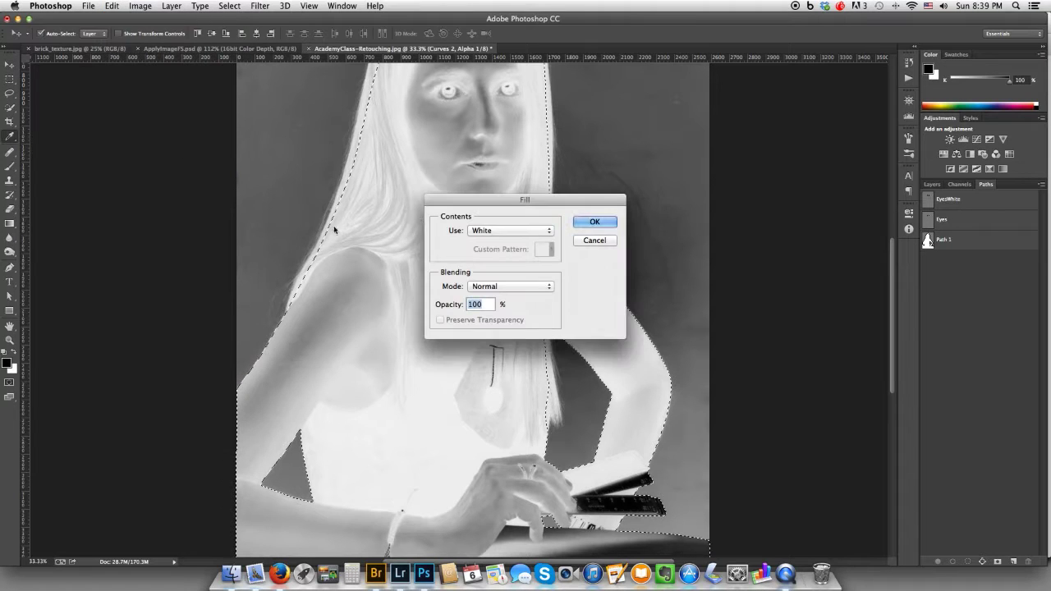
click(600, 223)
key(v)
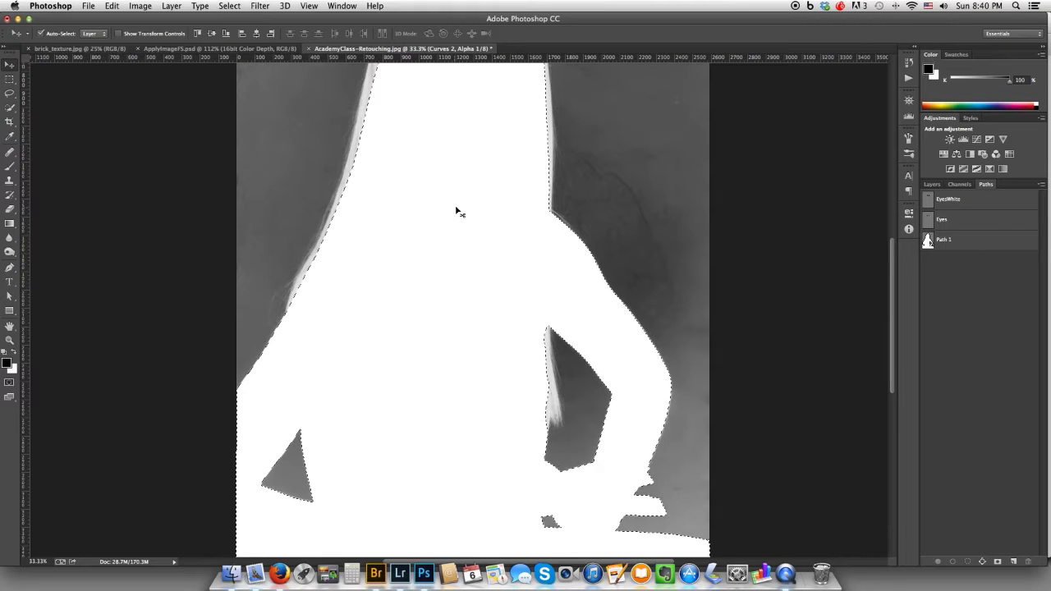
Invert the selection so that it covers the background around the woman
drag(471, 206, 464, 299)
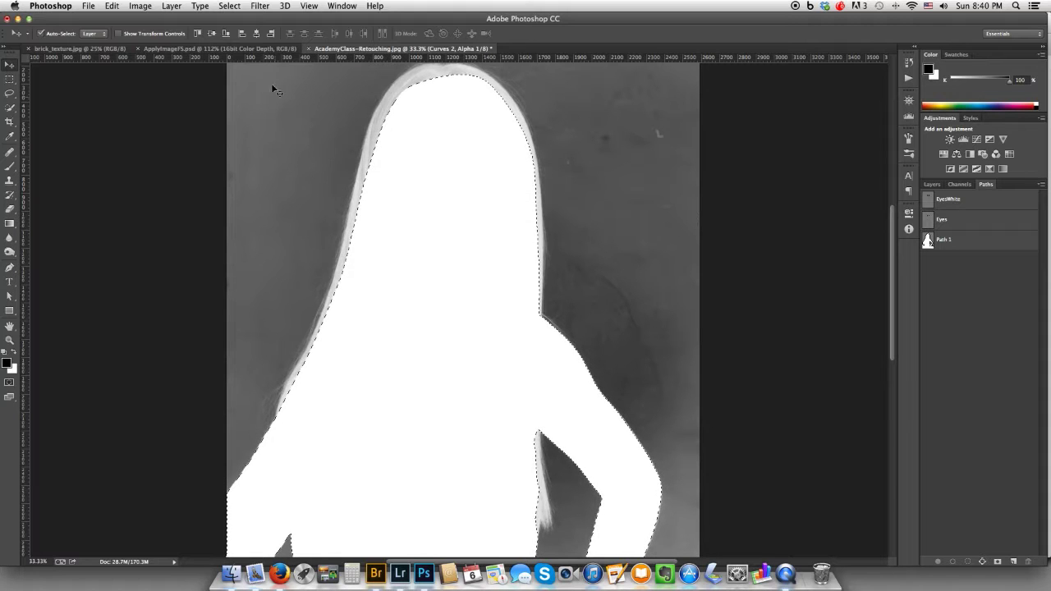
click(229, 6)
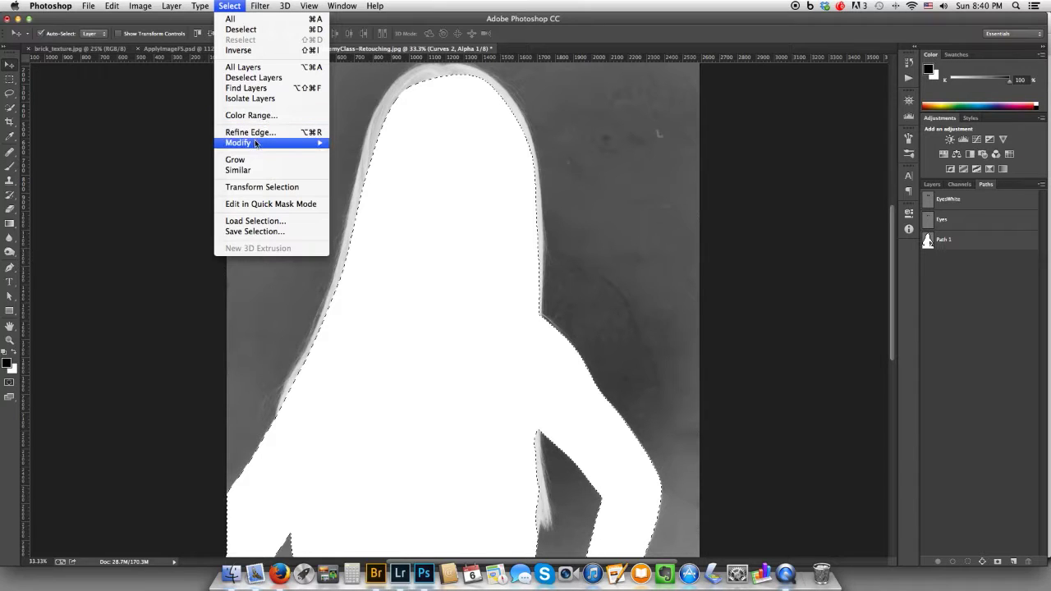
click(277, 51)
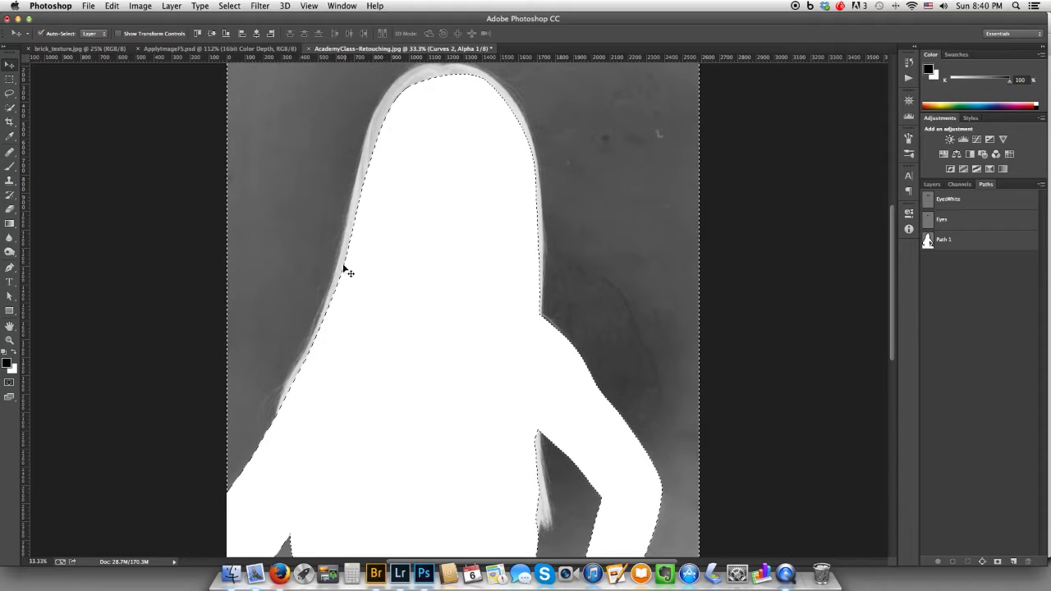
Paint the background black around the head, hair and shoulders with a harder 245 px brush, leaving a margin around the hair
scroll(371, 238, up, 3)
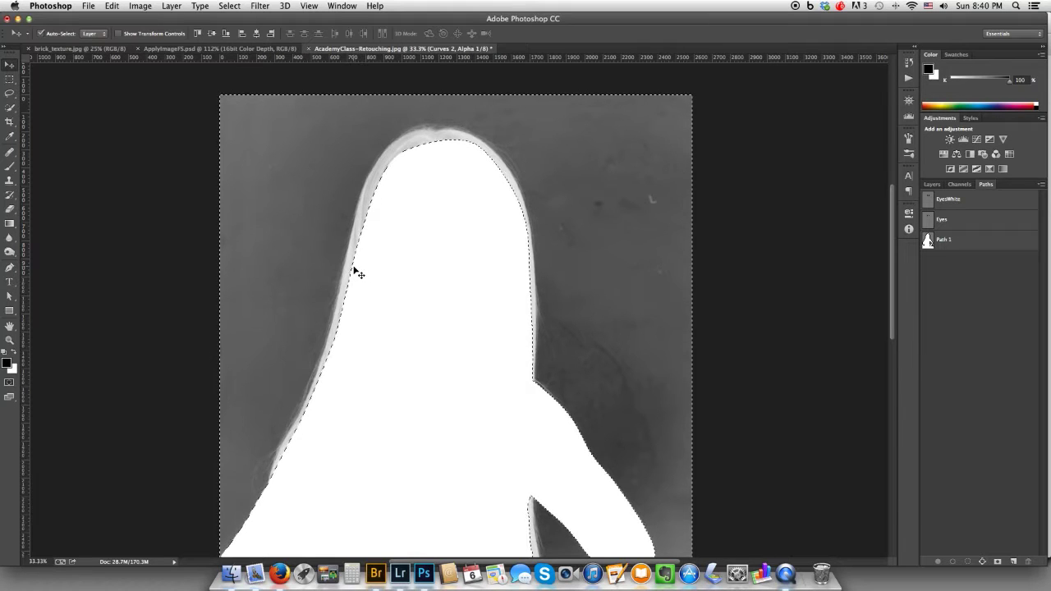
click(10, 166)
drag(243, 237, 263, 236)
mouse_move(256, 199)
mouse_down()
mouse_move(257, 209)
mouse_move(258, 200)
mouse_up()
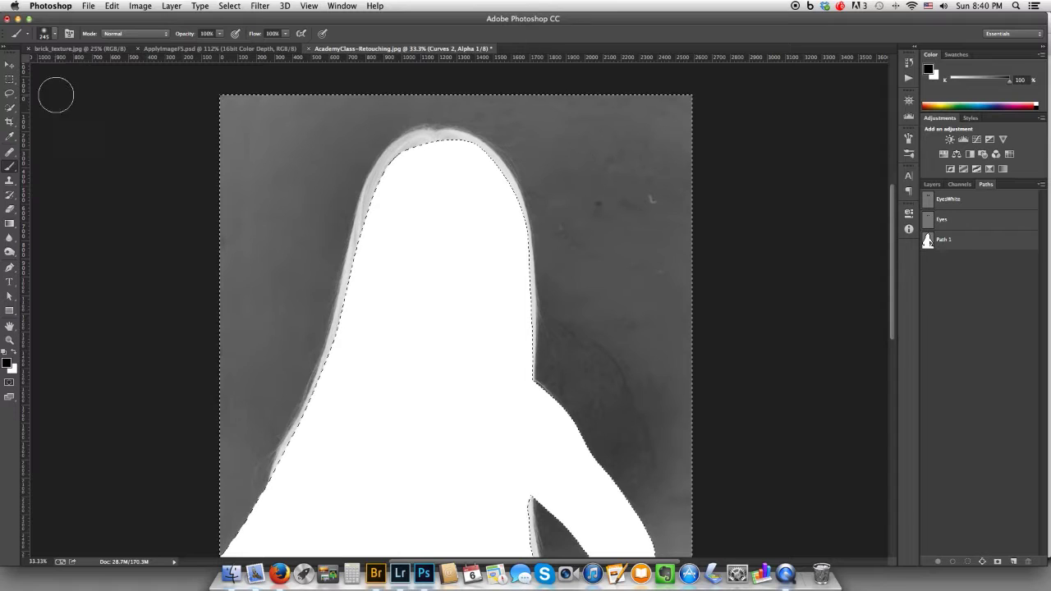
click(55, 35)
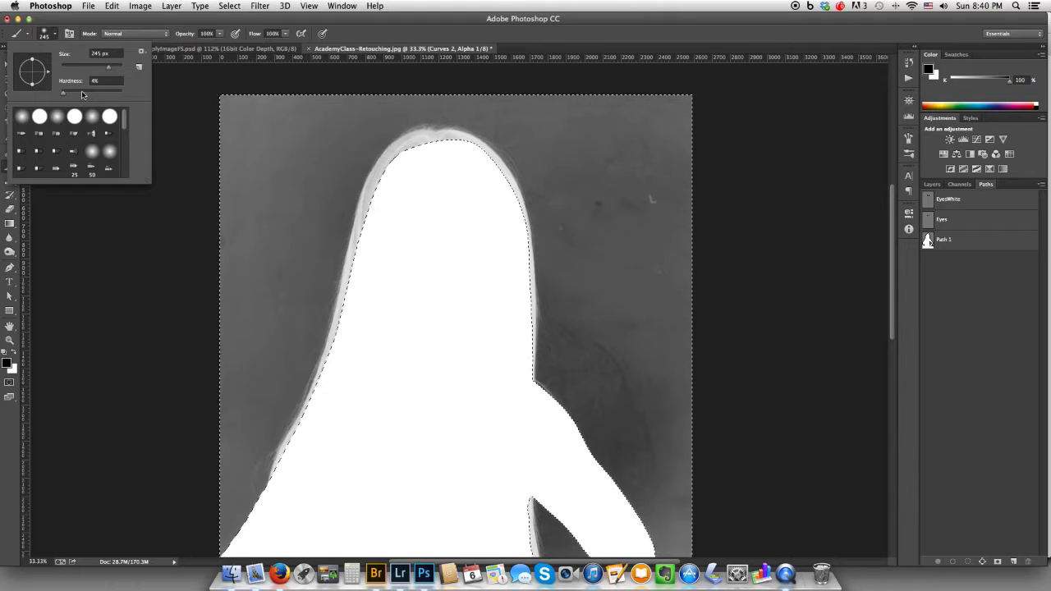
drag(81, 91, 102, 91)
click(356, 110)
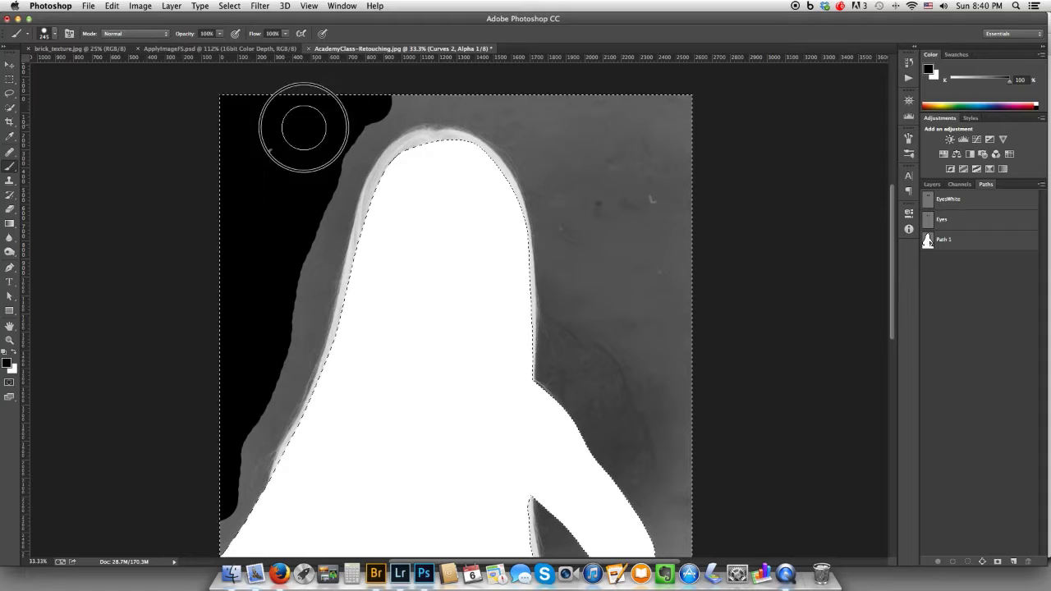
mouse_move(369, 106)
mouse_down()
mouse_move(317, 172)
mouse_move(265, 369)
mouse_move(234, 422)
mouse_move(228, 464)
mouse_move(204, 481)
mouse_up()
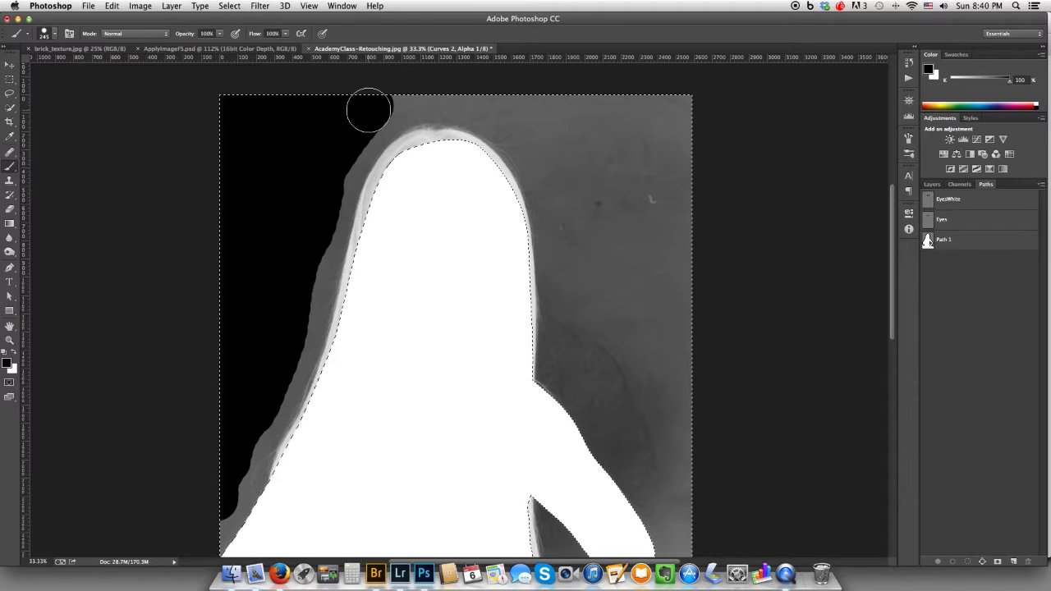
mouse_move(368, 106)
mouse_down()
mouse_move(449, 94)
mouse_move(522, 110)
mouse_move(578, 216)
mouse_move(567, 216)
mouse_move(569, 353)
mouse_move(694, 508)
mouse_move(687, 145)
mouse_move(632, 111)
mouse_move(562, 105)
mouse_move(692, 107)
mouse_move(639, 150)
mouse_move(571, 127)
mouse_move(607, 230)
mouse_move(622, 371)
mouse_move(654, 404)
mouse_move(666, 391)
mouse_move(650, 185)
mouse_move(651, 263)
mouse_move(627, 218)
mouse_move(638, 296)
mouse_move(661, 244)
mouse_move(596, 395)
mouse_move(653, 469)
mouse_up()
Paint black along the outer arm edges, in the triangular arm gap and in the other arm gap, sparing the loose hair
scroll(626, 352, down, 5)
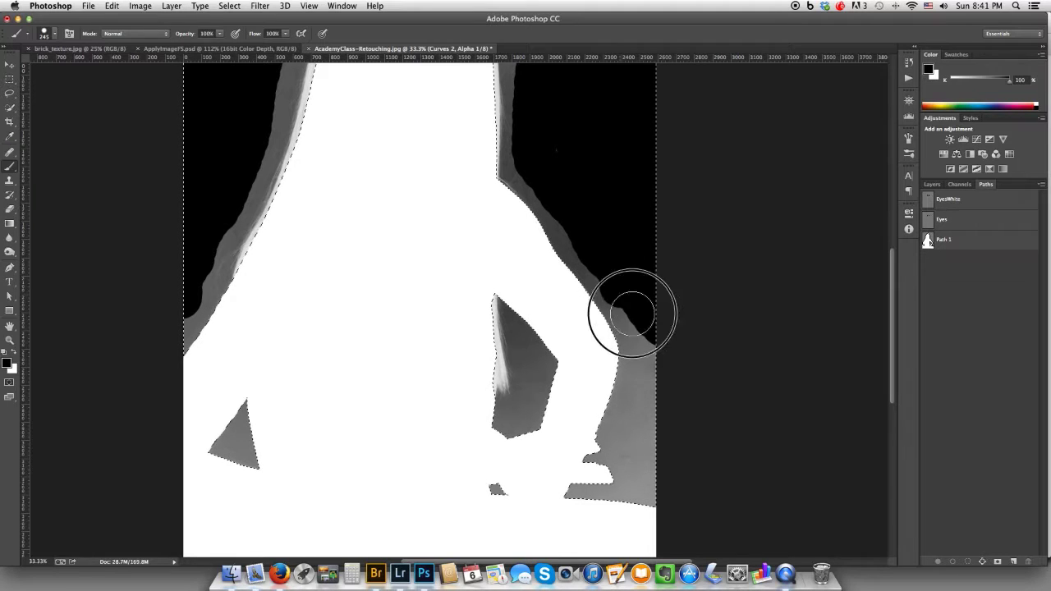
drag(629, 312, 652, 351)
mouse_move(547, 204)
mouse_down()
mouse_move(597, 289)
mouse_move(622, 352)
mouse_move(619, 390)
mouse_move(575, 494)
mouse_move(601, 479)
mouse_move(657, 373)
mouse_move(636, 500)
mouse_move(657, 462)
mouse_up()
drag(217, 418, 270, 441)
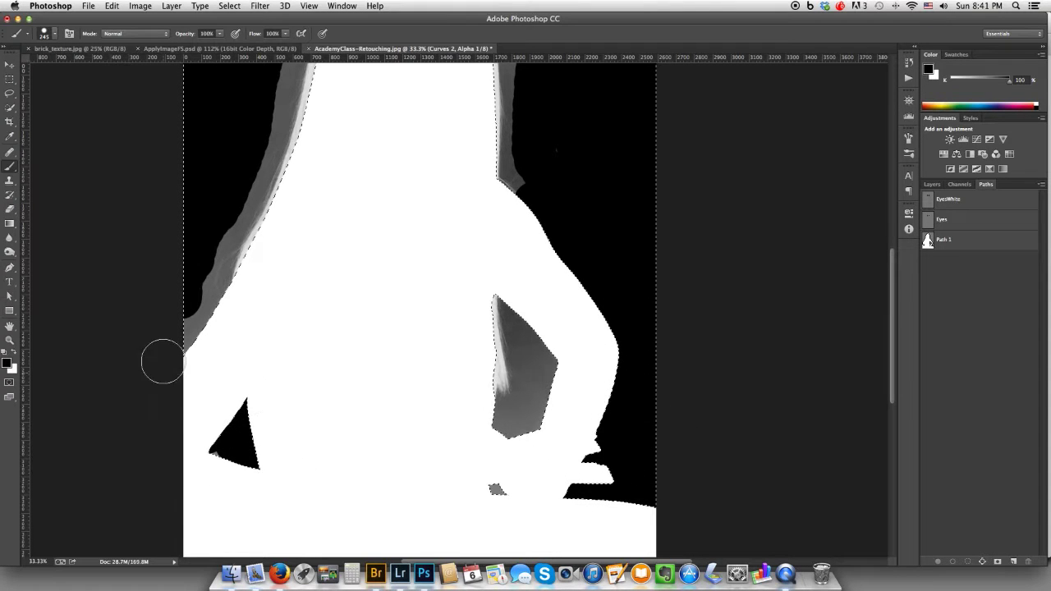
drag(159, 359, 198, 341)
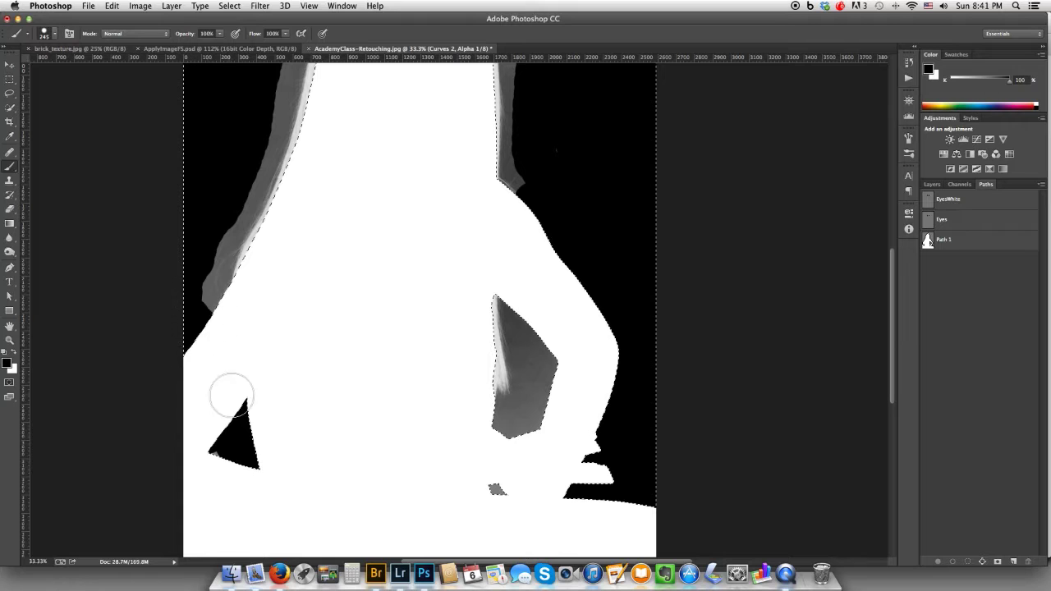
mouse_move(508, 297)
mouse_down()
mouse_move(553, 356)
mouse_move(540, 434)
mouse_move(544, 385)
mouse_move(528, 308)
mouse_move(548, 364)
mouse_move(538, 423)
mouse_move(491, 438)
mouse_move(488, 427)
mouse_move(530, 421)
mouse_move(499, 427)
mouse_move(515, 425)
mouse_move(552, 369)
mouse_up()
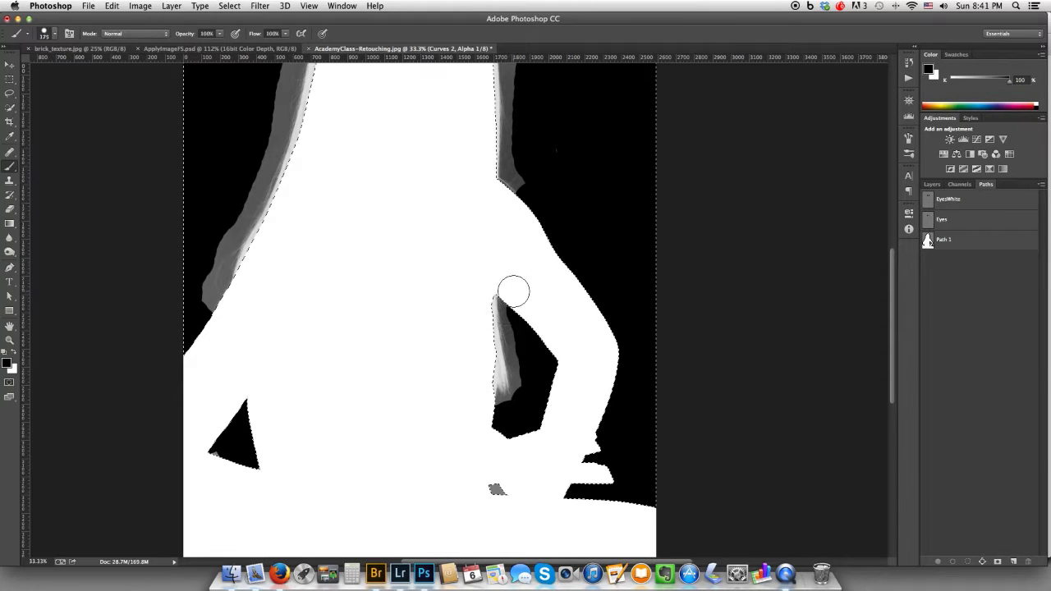
Narrow the grey margin beside the hair above the image's right shoulder by painting black with a 90 px brush
scroll(499, 262, up, 5)
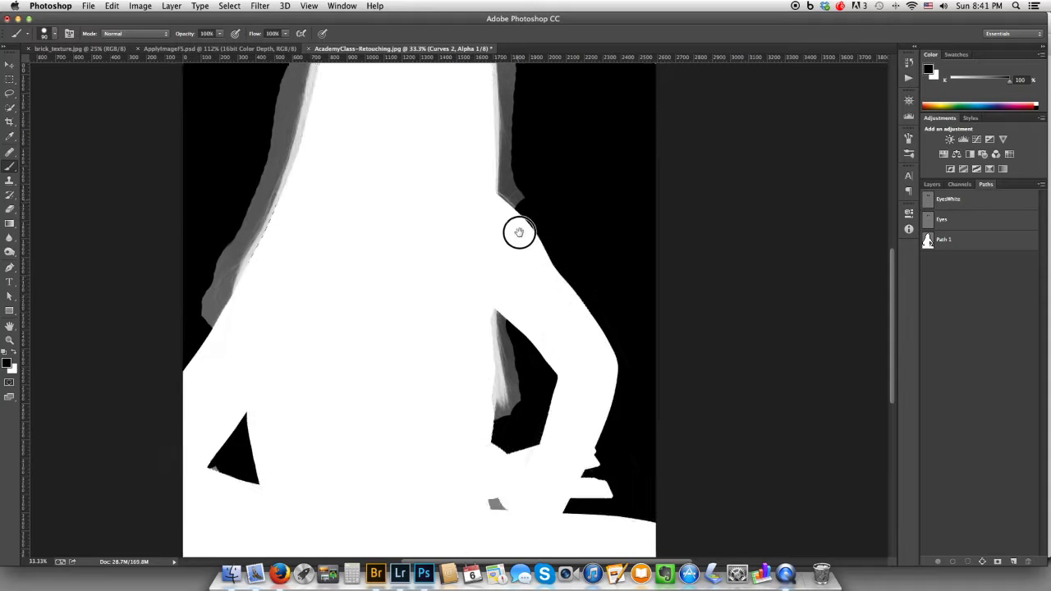
scroll(489, 310, up, 1)
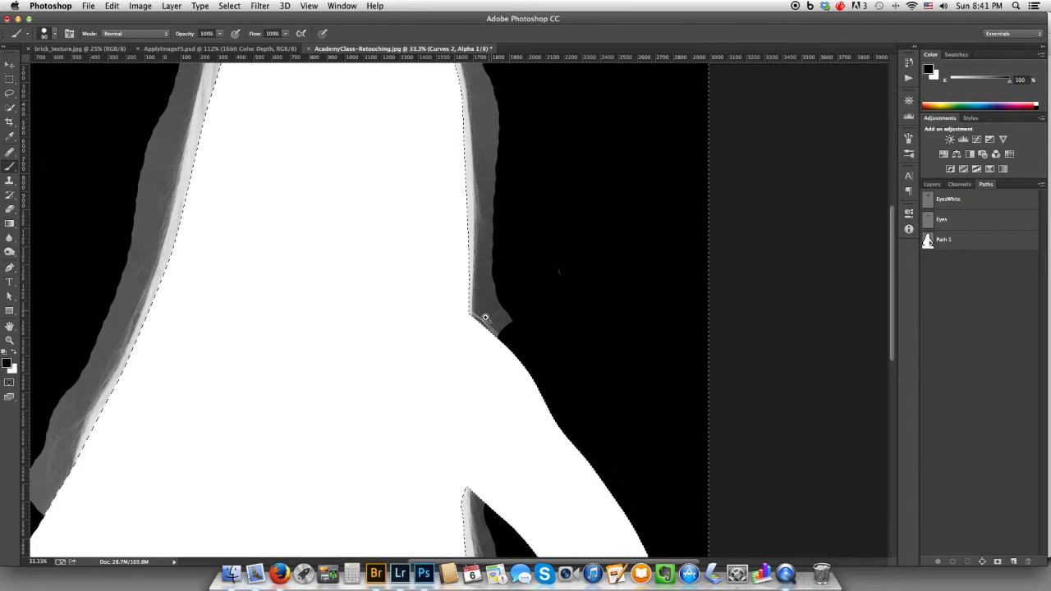
scroll(495, 301, up, 1)
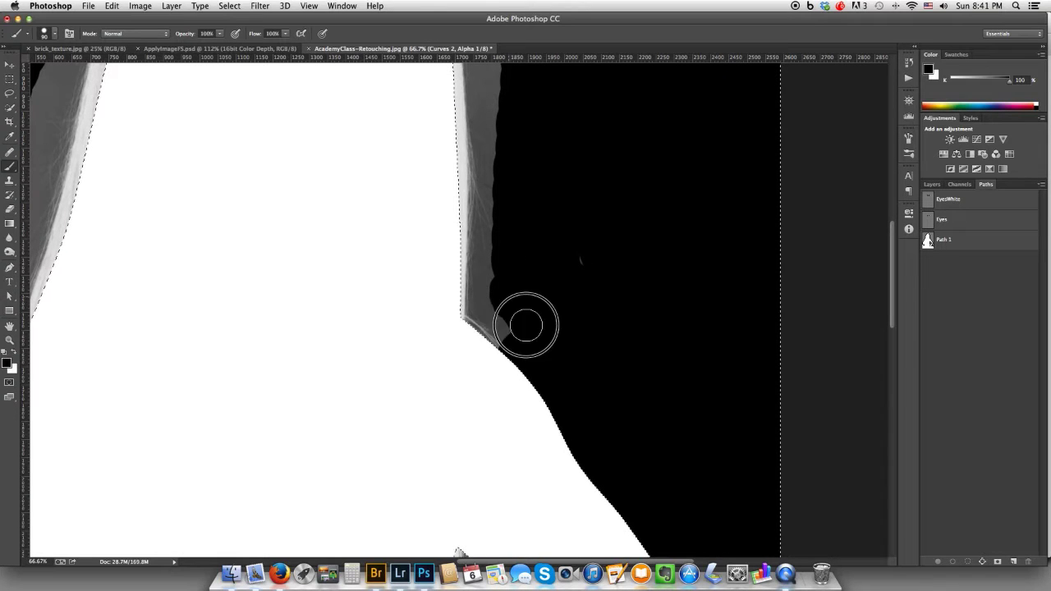
mouse_move(526, 323)
mouse_down()
mouse_move(507, 279)
mouse_move(517, 249)
mouse_up()
drag(516, 287, 509, 402)
mouse_move(492, 331)
mouse_down()
mouse_move(498, 256)
mouse_move(486, 145)
mouse_up()
drag(518, 254, 522, 289)
Paint black closer to the hair on the image's left side, and deselect
scroll(521, 271, up, 5)
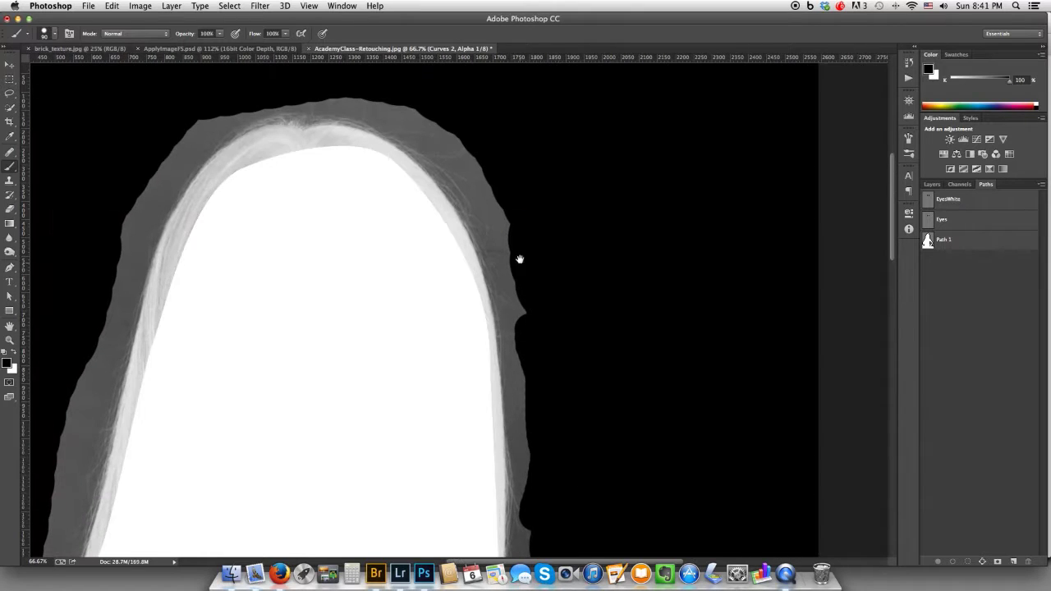
scroll(484, 185, left, 4)
mouse_move(410, 168)
mouse_down()
mouse_move(380, 188)
mouse_move(367, 233)
mouse_move(452, 132)
mouse_move(362, 255)
mouse_move(340, 343)
mouse_move(298, 418)
mouse_up()
mouse_move(321, 357)
mouse_down()
mouse_move(356, 219)
mouse_move(336, 332)
mouse_up()
drag(296, 410, 346, 216)
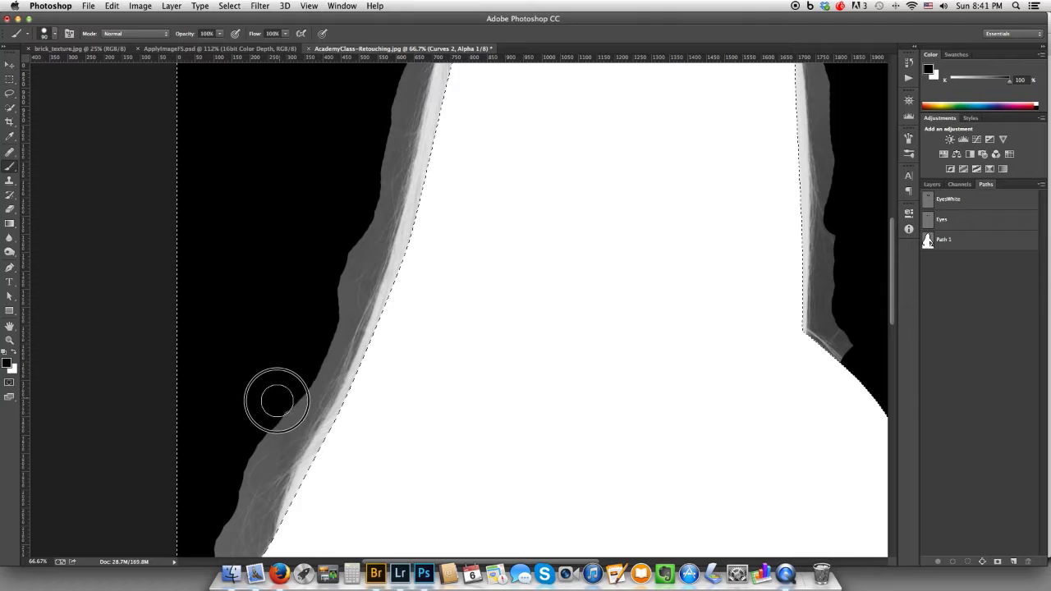
drag(284, 394, 298, 252)
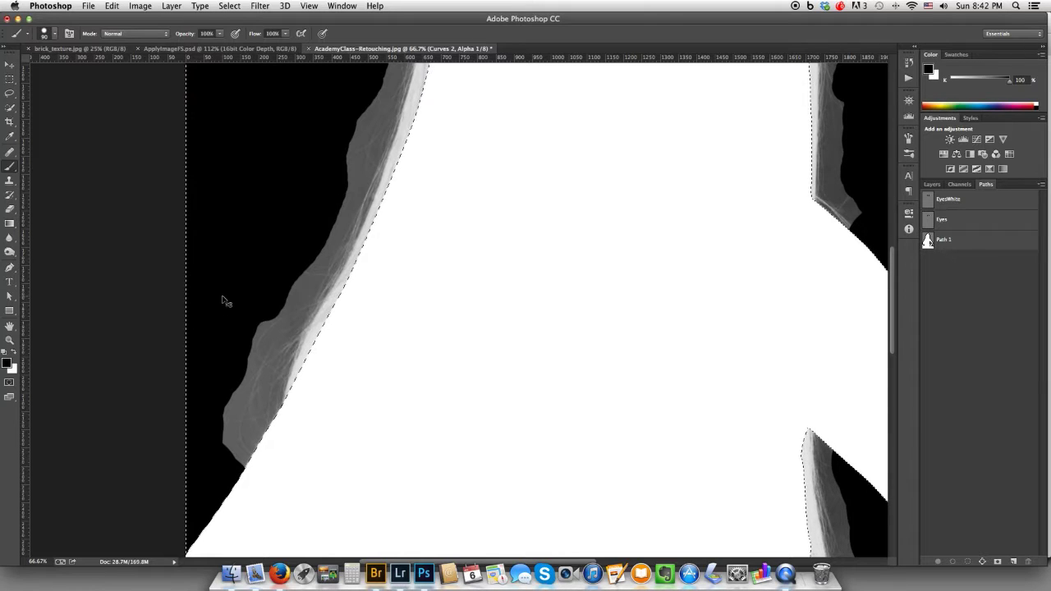
key(super+d)
Darken the grey fringe beside the hair on the image's left with the Burn tool, set to Midtones at 30% exposure
scroll(341, 283, right, 5)
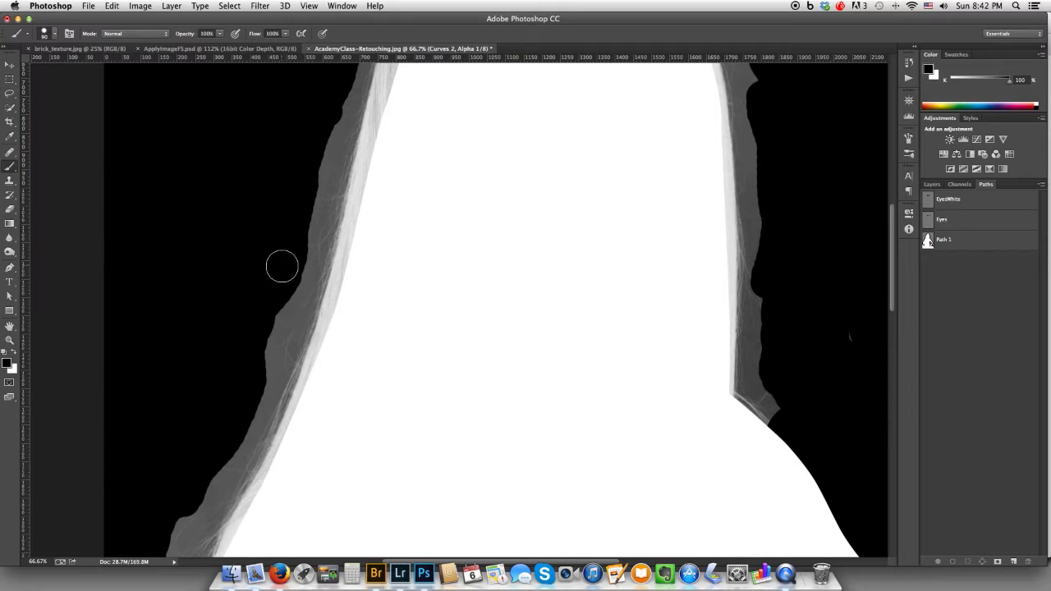
click(13, 257)
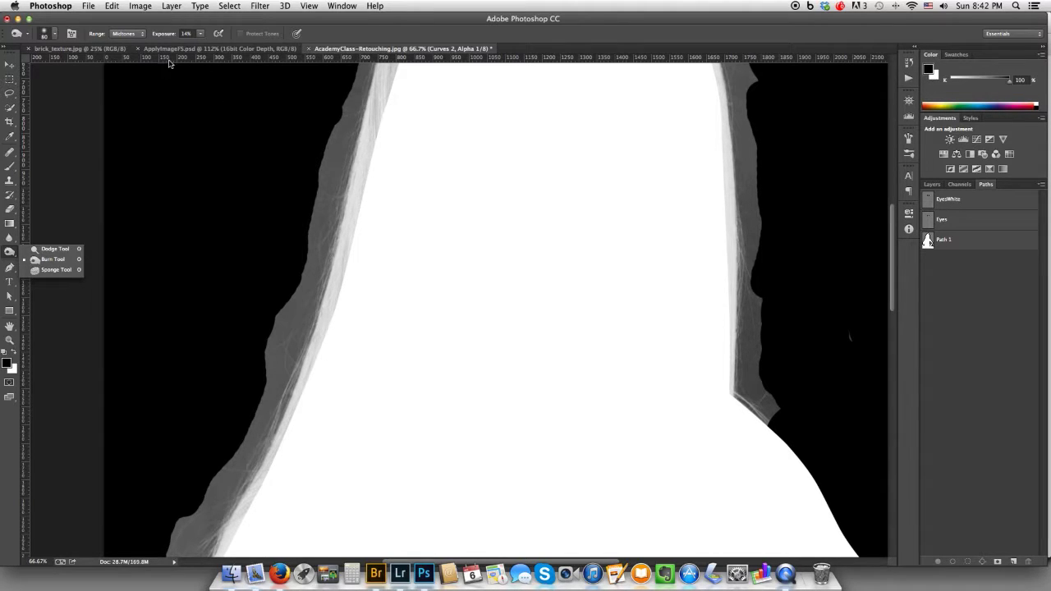
click(201, 36)
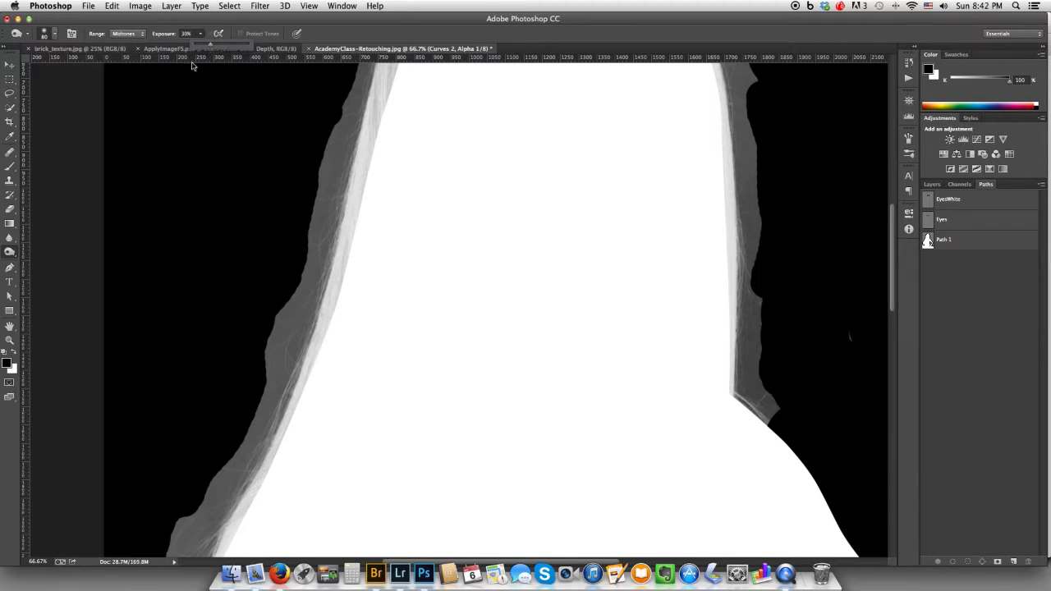
drag(253, 348, 254, 310)
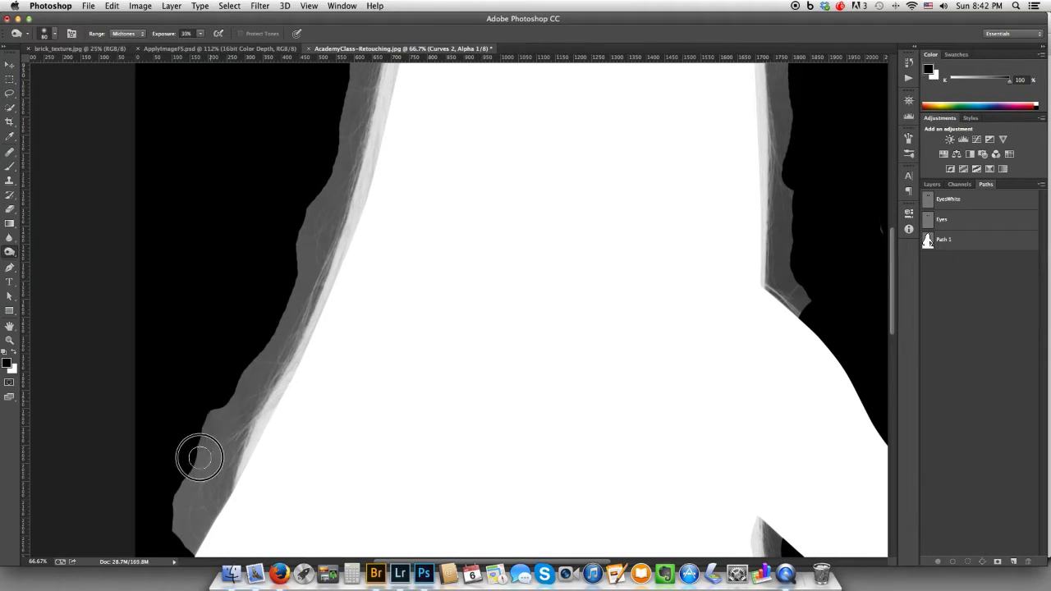
mouse_move(200, 457)
mouse_down()
mouse_move(218, 426)
mouse_move(200, 429)
mouse_move(206, 544)
mouse_move(162, 504)
mouse_move(206, 535)
mouse_move(175, 475)
mouse_move(225, 495)
mouse_move(216, 386)
mouse_move(249, 451)
mouse_move(241, 368)
mouse_move(260, 408)
mouse_move(266, 340)
mouse_move(265, 373)
mouse_move(251, 366)
mouse_move(202, 435)
mouse_move(200, 408)
mouse_move(225, 445)
mouse_move(218, 475)
mouse_up()
mouse_move(197, 540)
mouse_down()
mouse_move(172, 520)
mouse_move(202, 533)
mouse_move(178, 483)
mouse_move(217, 507)
mouse_move(202, 462)
mouse_move(222, 462)
mouse_move(239, 402)
mouse_move(263, 396)
mouse_move(307, 303)
mouse_move(288, 293)
mouse_move(298, 354)
mouse_move(336, 256)
mouse_move(336, 180)
mouse_move(335, 202)
mouse_move(305, 239)
mouse_move(317, 211)
mouse_move(291, 211)
mouse_move(307, 284)
mouse_move(341, 178)
mouse_move(304, 328)
mouse_move(300, 307)
mouse_move(312, 316)
mouse_move(335, 202)
mouse_move(267, 355)
mouse_move(322, 227)
mouse_up()
mouse_move(279, 386)
mouse_down()
mouse_move(215, 455)
mouse_move(206, 451)
mouse_move(261, 339)
mouse_move(234, 365)
mouse_up()
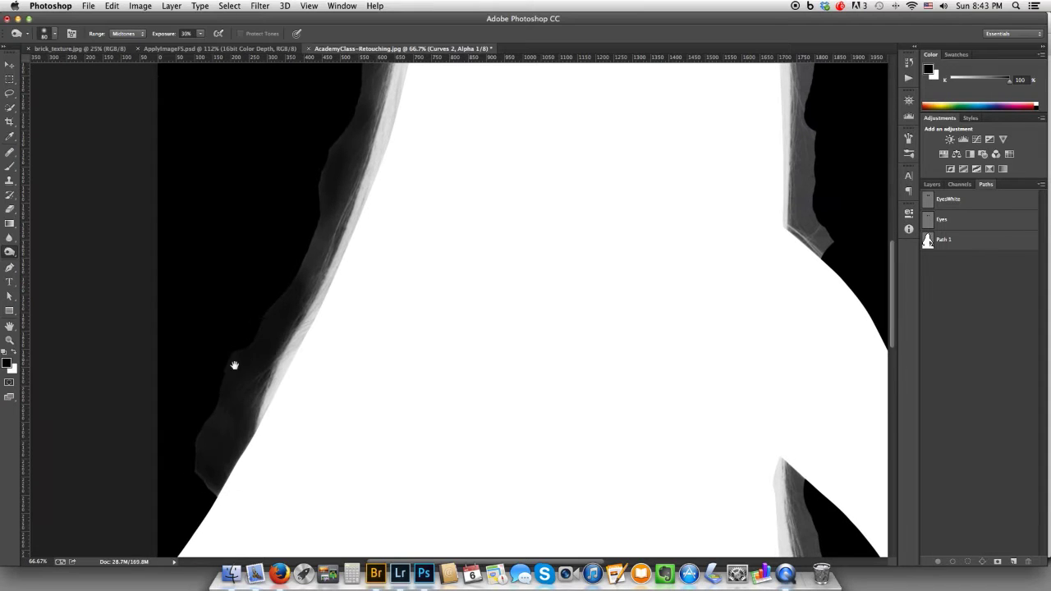
Burn the grey fringe along the lower and middle hair edge on the image's left until it blends into the black
mouse_move(199, 450)
mouse_down()
mouse_move(210, 474)
mouse_move(237, 369)
mouse_move(231, 422)
mouse_move(216, 433)
mouse_move(229, 406)
mouse_move(204, 461)
mouse_move(212, 494)
mouse_move(232, 378)
mouse_up()
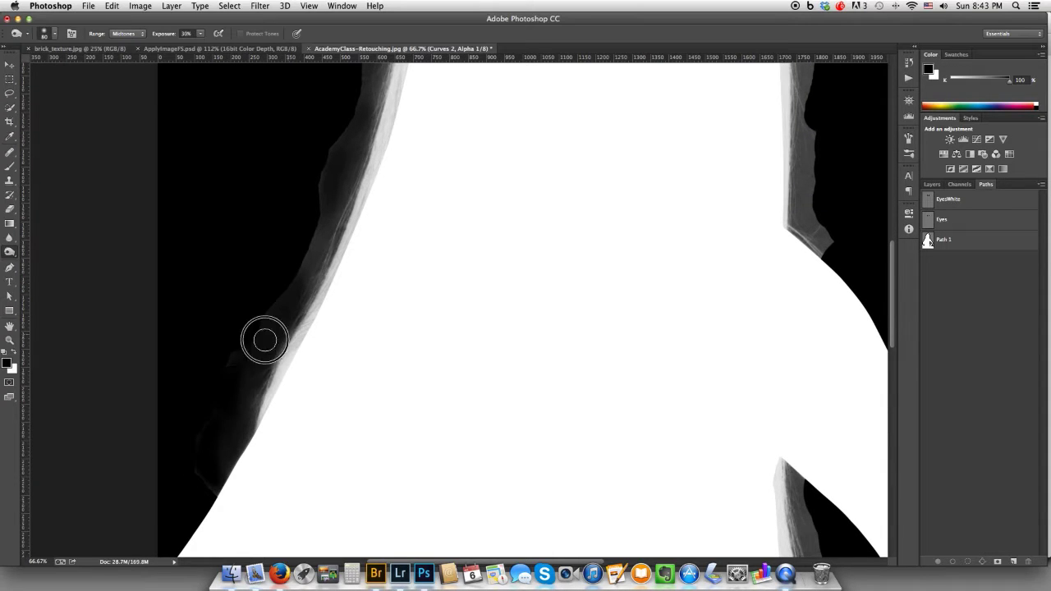
mouse_move(264, 340)
mouse_down()
mouse_move(246, 335)
mouse_move(277, 314)
mouse_move(321, 232)
mouse_move(315, 268)
mouse_move(265, 312)
mouse_move(312, 282)
mouse_move(254, 366)
mouse_move(246, 446)
mouse_up()
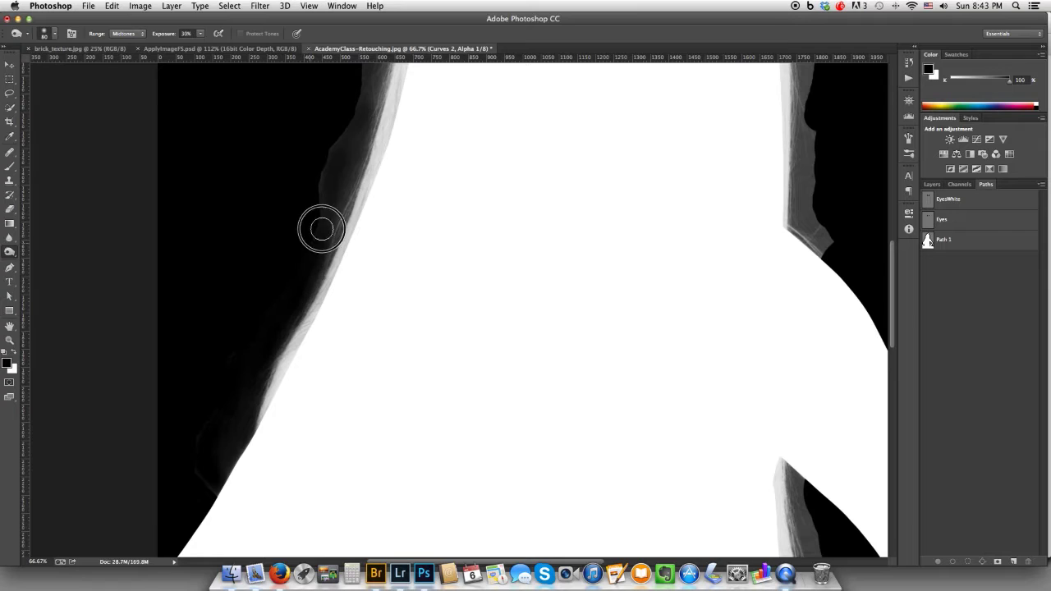
scroll(321, 229, up, 5)
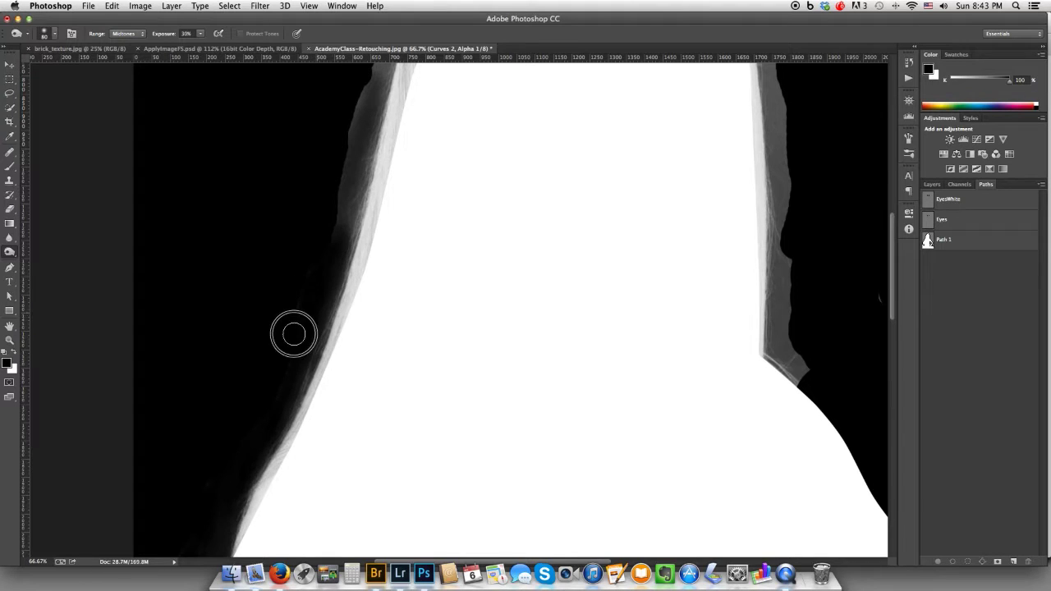
drag(267, 374, 291, 315)
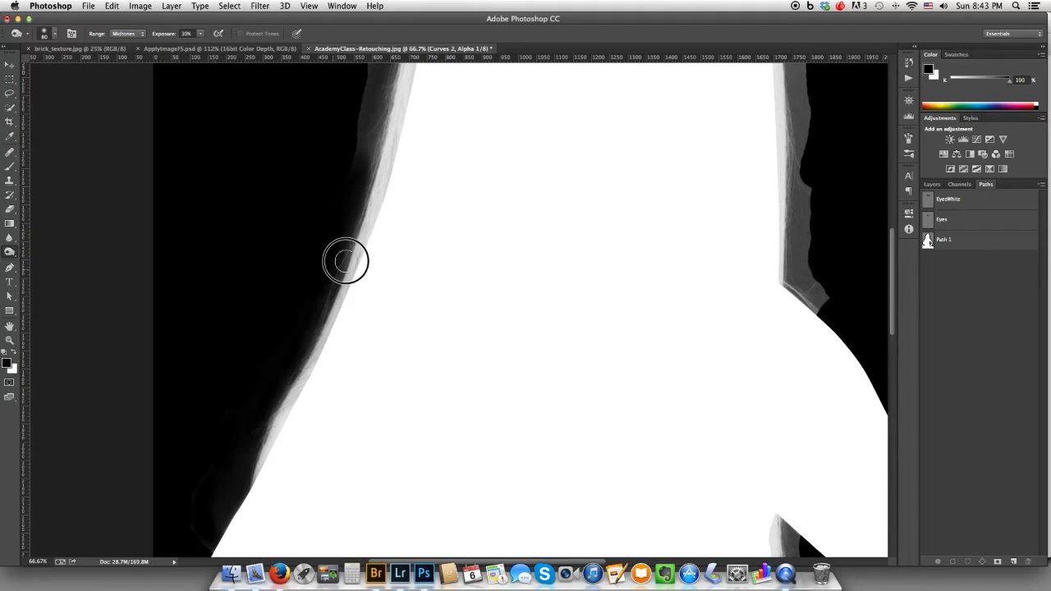
scroll(238, 446, up, 5)
scroll(238, 447, right, 1)
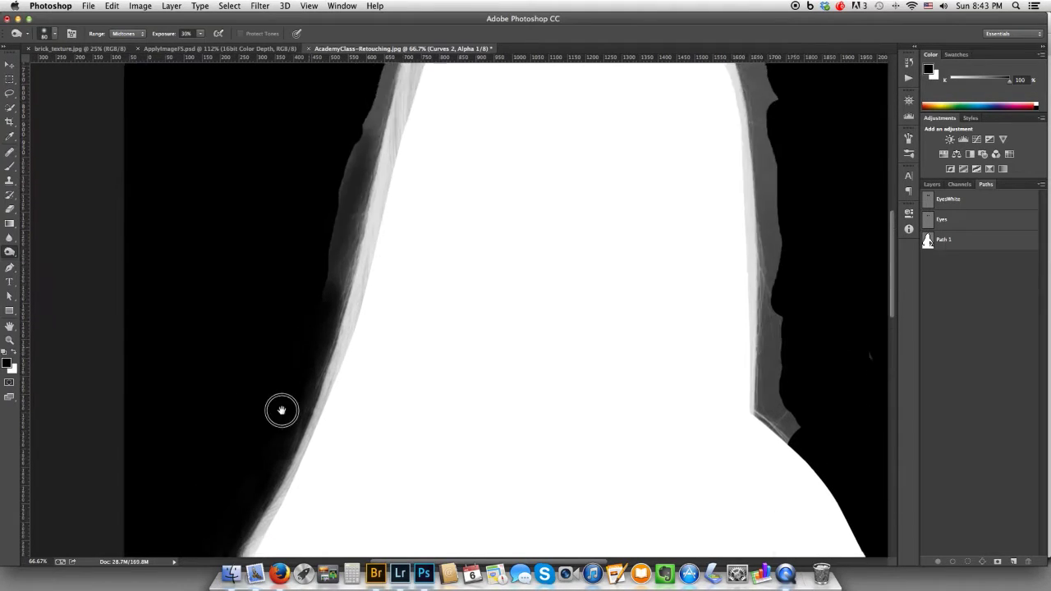
scroll(346, 226, up, 5)
scroll(329, 247, right, 1)
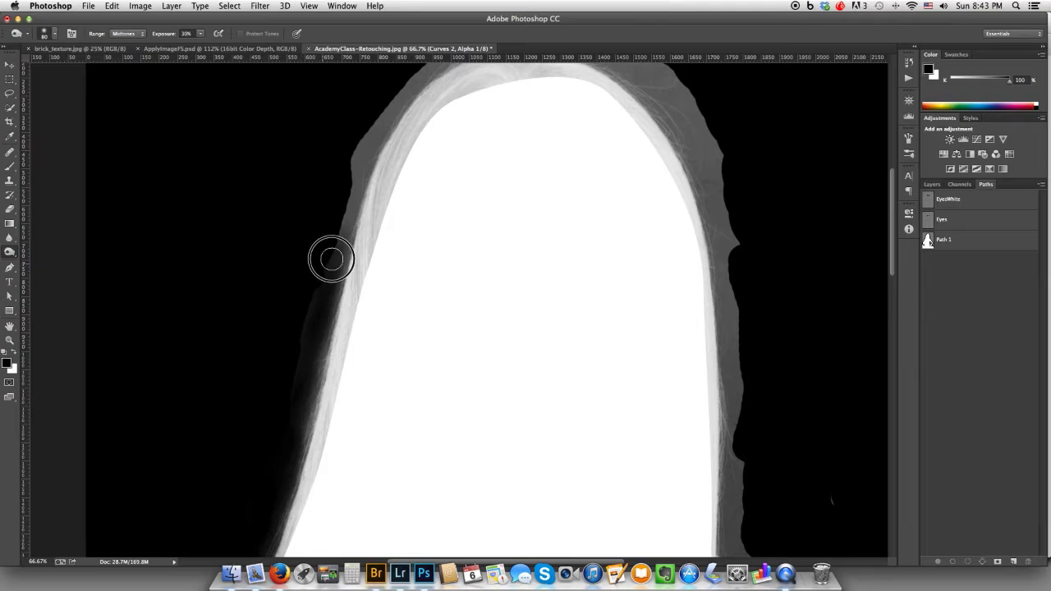
Burn the grey fringe from the upper hair edge on the image's left, over the crown, to the start of the opposite side
drag(341, 220, 314, 306)
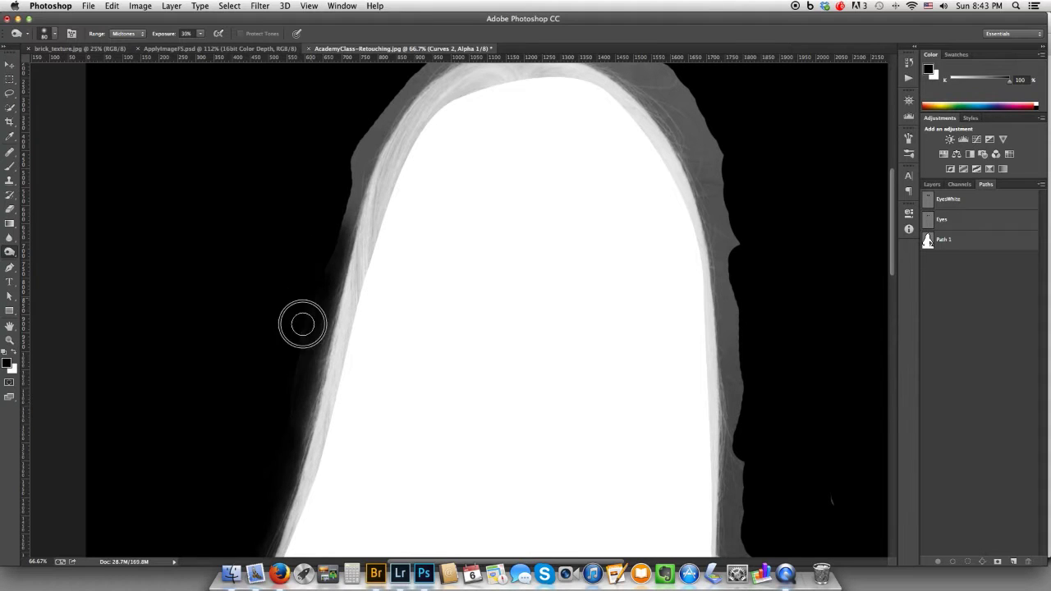
drag(332, 256, 268, 442)
mouse_move(302, 330)
mouse_down()
mouse_move(287, 412)
mouse_move(303, 325)
mouse_move(311, 330)
mouse_move(280, 420)
mouse_move(313, 317)
mouse_move(366, 262)
mouse_move(340, 276)
mouse_move(283, 362)
mouse_move(367, 252)
mouse_move(441, 229)
mouse_move(410, 233)
mouse_move(426, 224)
mouse_move(365, 250)
mouse_move(500, 227)
mouse_move(372, 240)
mouse_move(460, 224)
mouse_move(553, 232)
mouse_move(413, 229)
mouse_move(473, 216)
mouse_move(517, 216)
mouse_move(581, 244)
mouse_move(578, 258)
mouse_move(541, 249)
mouse_move(574, 238)
mouse_up()
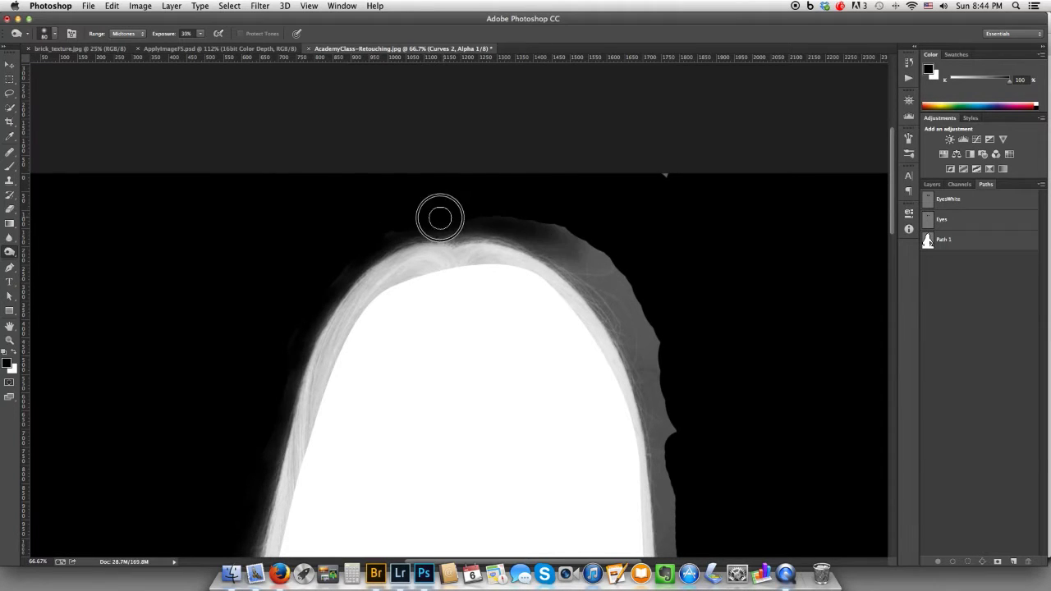
mouse_move(439, 217)
mouse_down()
mouse_move(400, 230)
mouse_move(581, 237)
mouse_move(603, 271)
mouse_move(487, 224)
mouse_move(475, 184)
mouse_move(434, 166)
mouse_move(400, 170)
mouse_move(421, 199)
mouse_move(452, 188)
mouse_move(463, 198)
mouse_move(428, 178)
mouse_move(340, 158)
mouse_up()
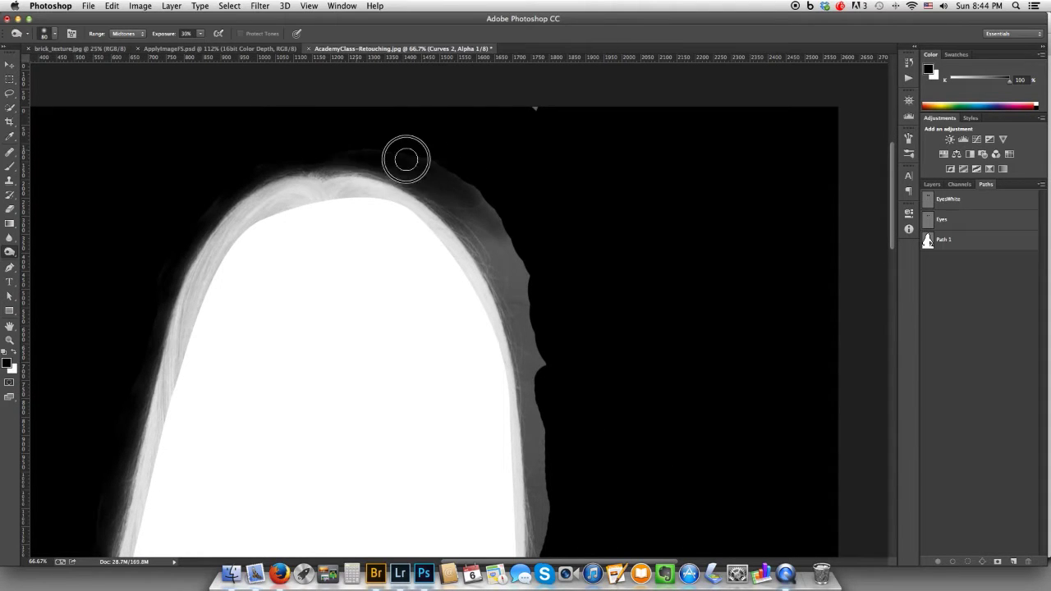
drag(406, 159, 458, 186)
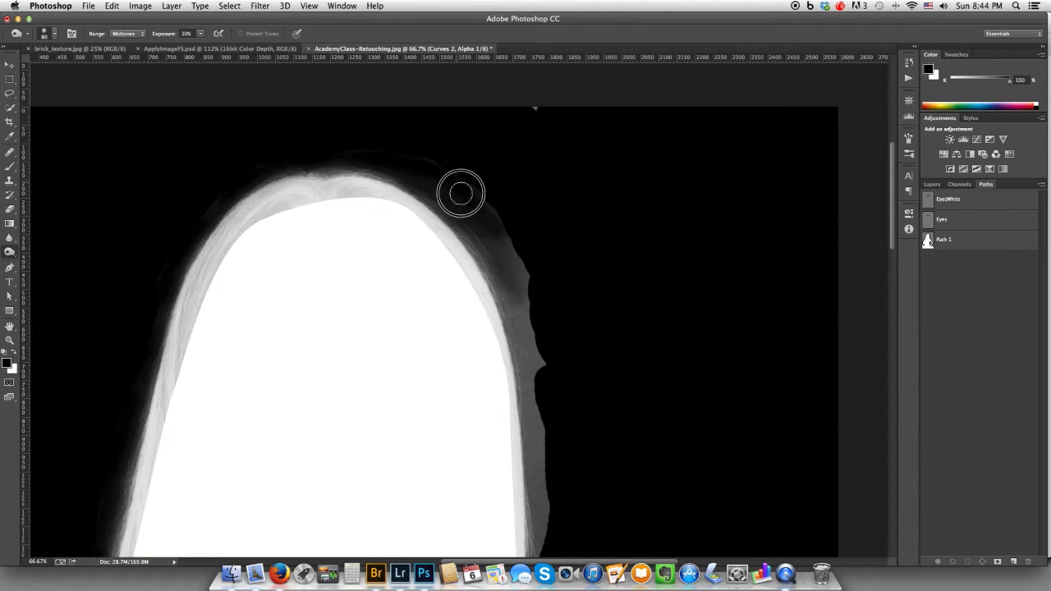
mouse_move(442, 177)
mouse_down()
mouse_move(484, 188)
mouse_move(493, 215)
mouse_up()
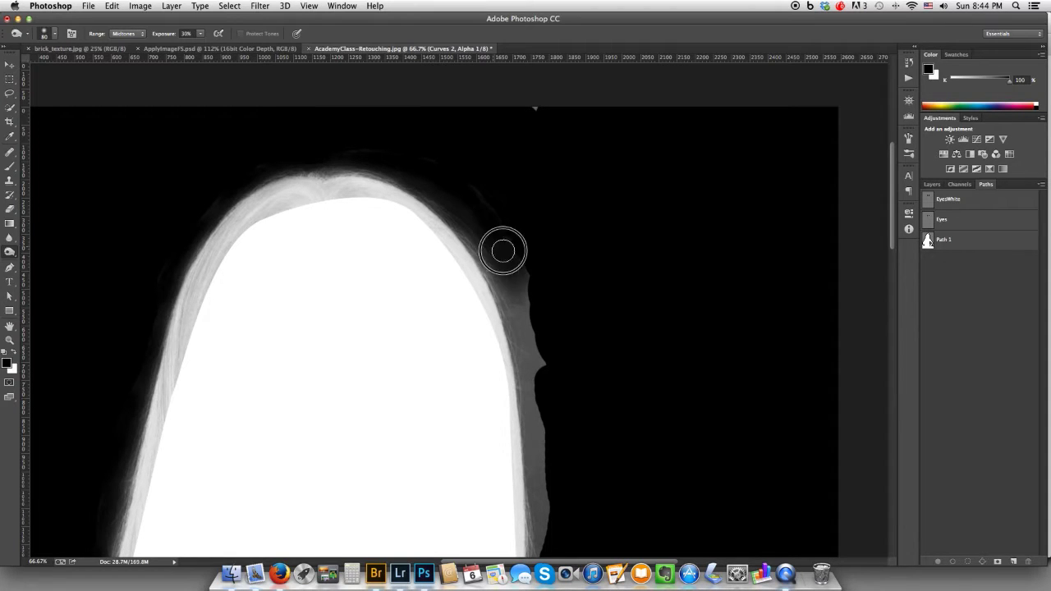
Burn the grey fringe down the hair edge on the image's right, from below the crown to the shoulder
mouse_move(495, 288)
mouse_down()
mouse_move(532, 304)
mouse_move(492, 226)
mouse_move(539, 291)
mouse_move(511, 229)
mouse_up()
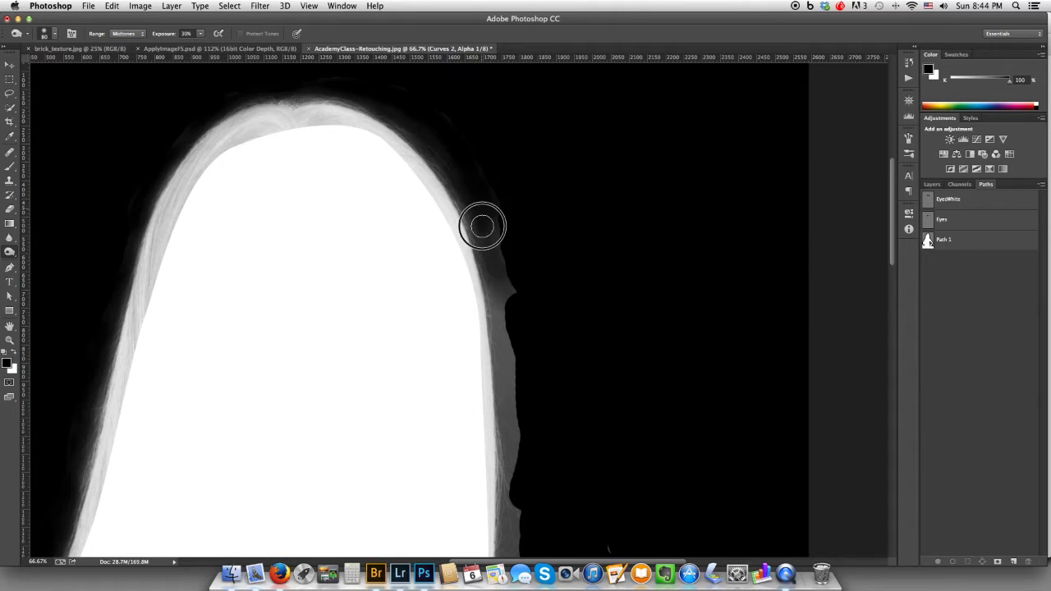
scroll(495, 211, down, 2)
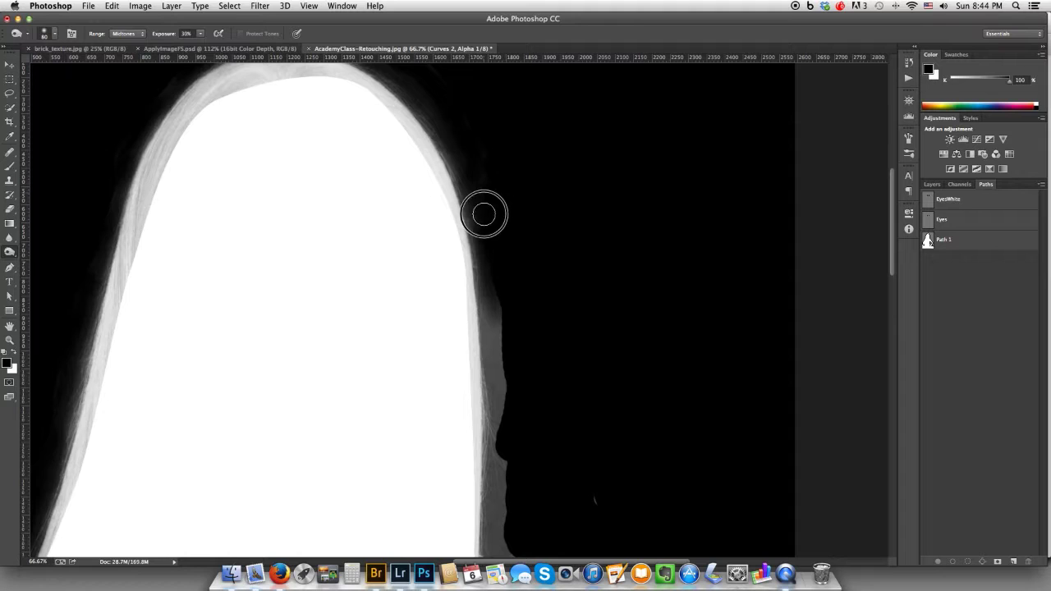
drag(486, 179, 495, 261)
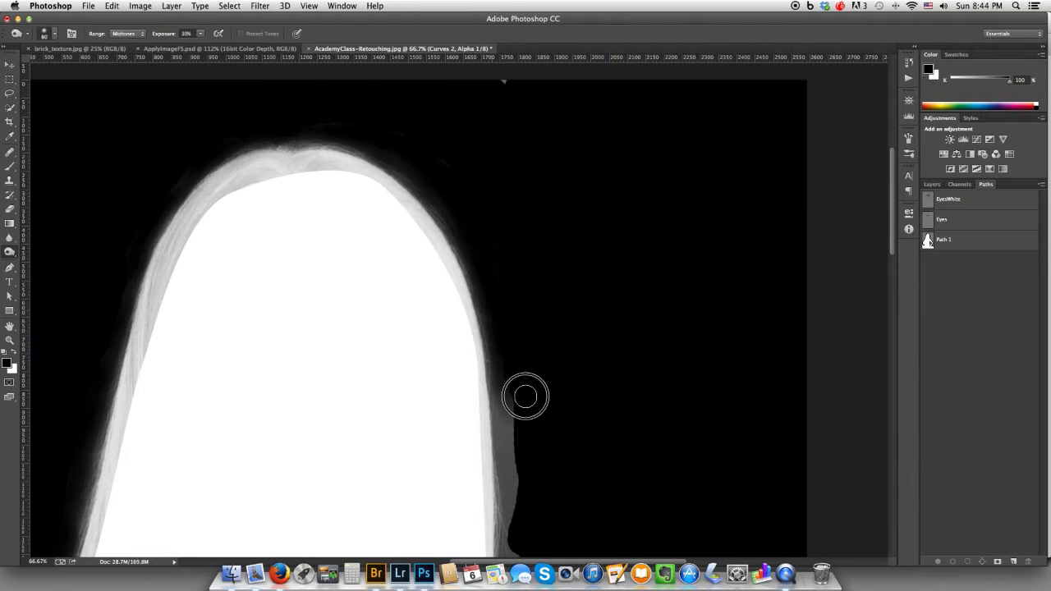
drag(525, 397, 481, 239)
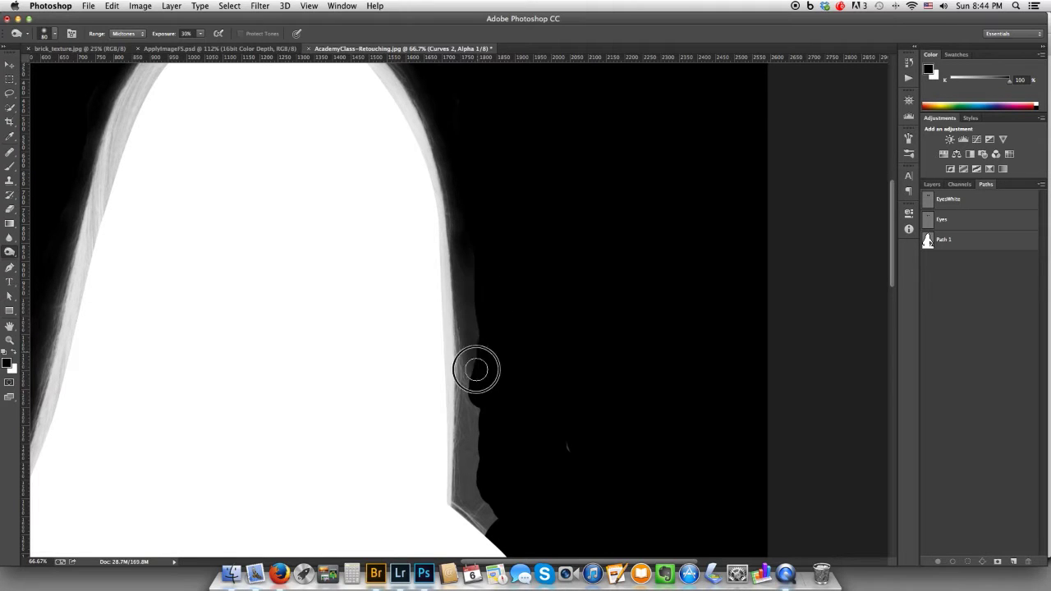
drag(487, 317, 478, 234)
mouse_move(461, 326)
mouse_down()
mouse_move(477, 367)
mouse_move(470, 352)
mouse_move(466, 410)
mouse_move(484, 456)
mouse_move(452, 413)
mouse_move(451, 401)
mouse_move(483, 434)
mouse_move(464, 326)
mouse_move(451, 400)
mouse_move(459, 306)
mouse_move(458, 380)
mouse_move(481, 403)
mouse_move(475, 446)
mouse_move(485, 463)
mouse_move(459, 425)
mouse_up()
mouse_move(480, 458)
mouse_down()
mouse_move(456, 380)
mouse_move(471, 403)
mouse_move(473, 265)
mouse_up()
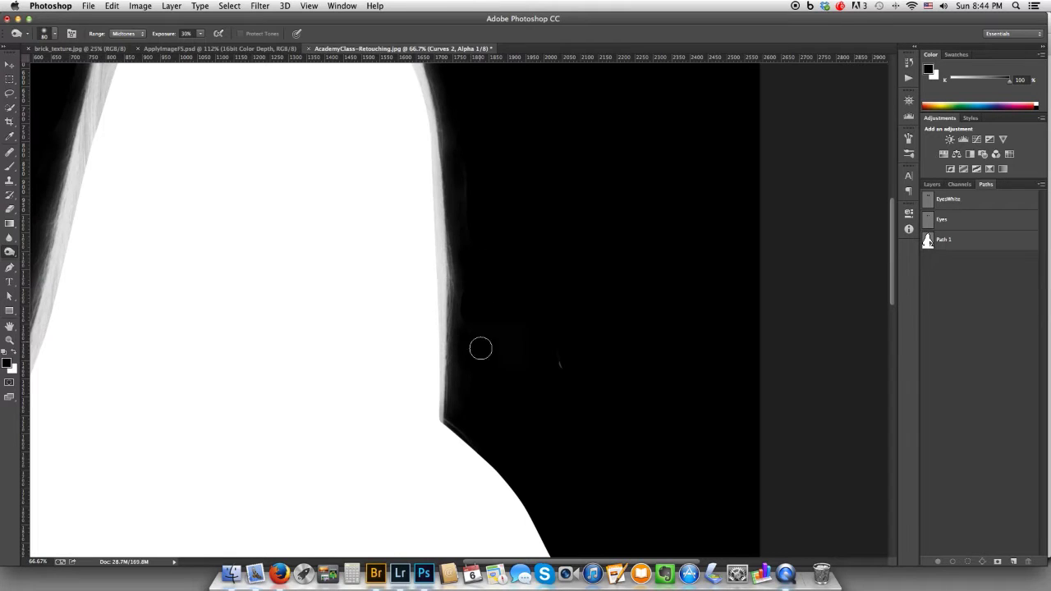
Burn the grey areas beside the loose hair in the arm gap on the image's right and in the small gap below it
scroll(481, 282, down, 6)
scroll(481, 282, right, 2)
scroll(496, 223, down, 6)
scroll(496, 224, left, 1)
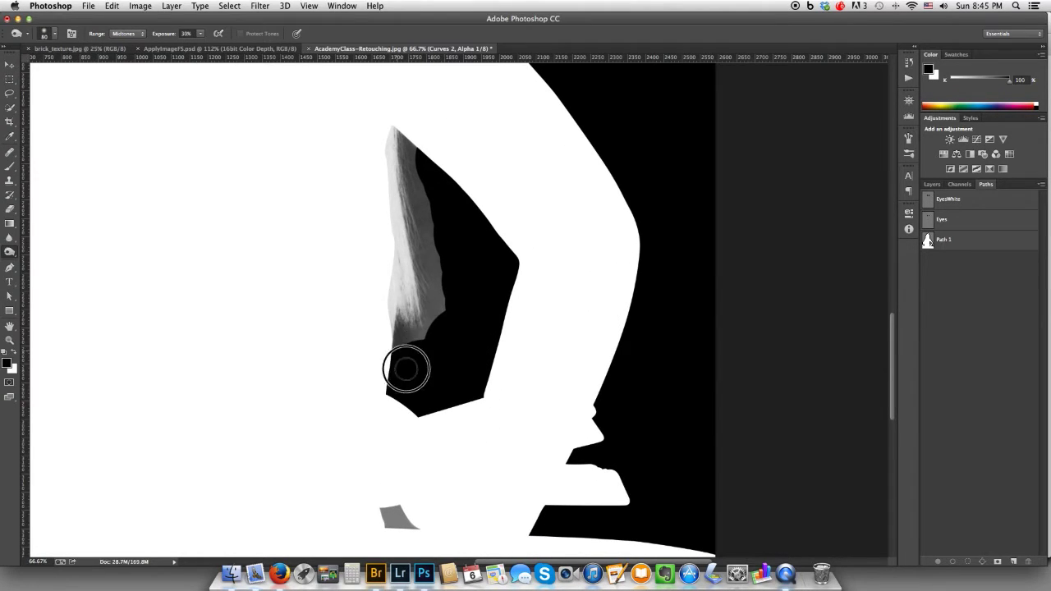
mouse_move(419, 309)
mouse_down()
mouse_move(448, 337)
mouse_move(428, 242)
mouse_move(447, 282)
mouse_move(399, 201)
mouse_up()
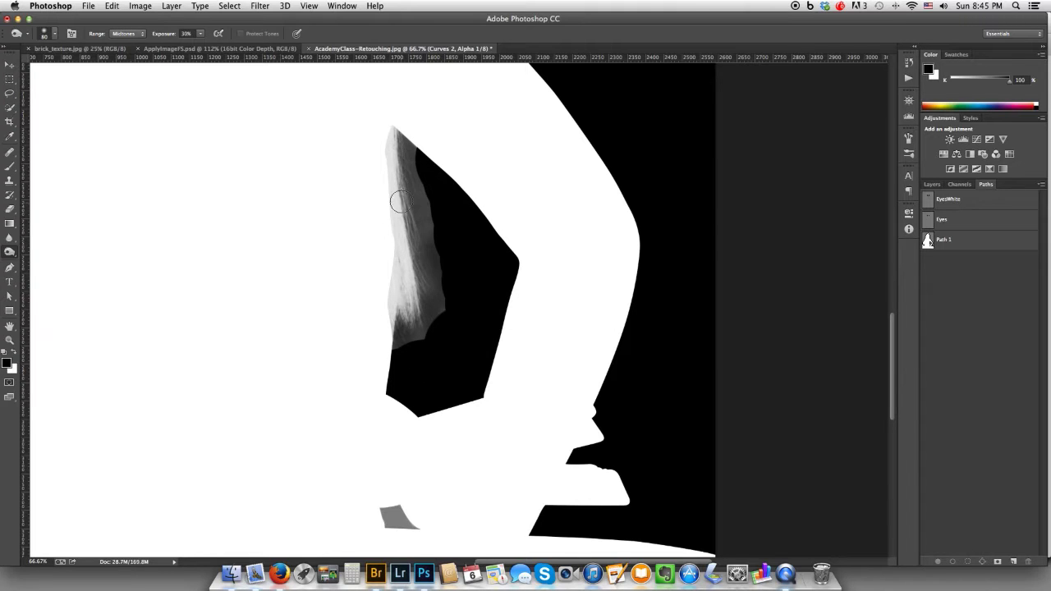
mouse_move(422, 165)
mouse_down()
mouse_move(406, 135)
mouse_move(405, 176)
mouse_move(429, 248)
mouse_move(438, 229)
mouse_move(417, 202)
mouse_move(417, 249)
mouse_move(442, 318)
mouse_move(425, 181)
mouse_move(402, 133)
mouse_move(436, 191)
mouse_move(431, 348)
mouse_move(395, 302)
mouse_move(395, 338)
mouse_move(379, 326)
mouse_move(418, 351)
mouse_move(404, 305)
mouse_move(432, 341)
mouse_move(441, 336)
mouse_move(428, 262)
mouse_move(437, 246)
mouse_move(418, 159)
mouse_up()
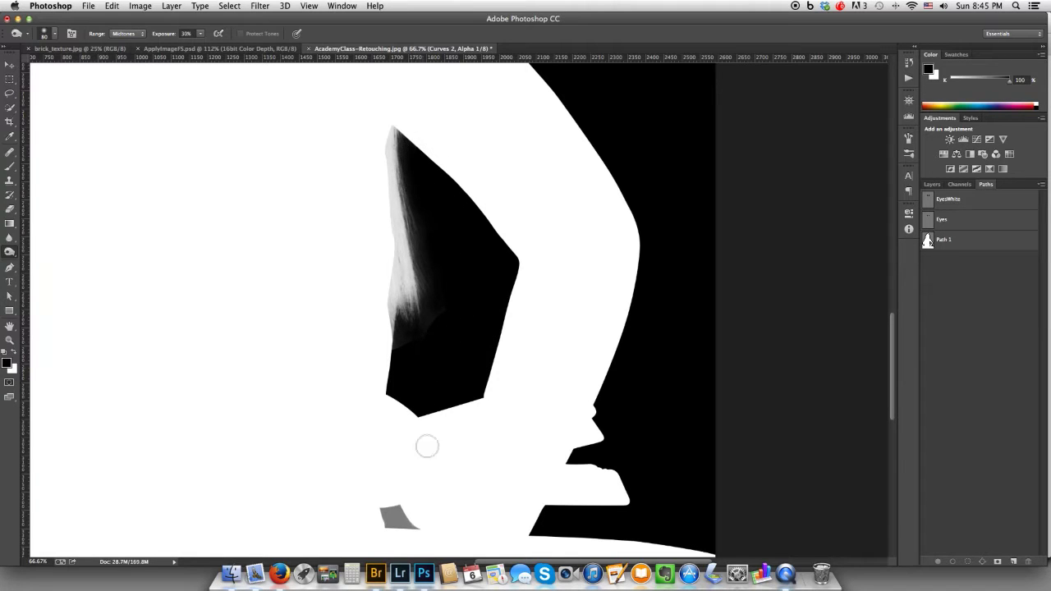
key(bracketright)
key(bracketright)
mouse_move(410, 534)
mouse_down()
mouse_move(383, 509)
mouse_move(403, 511)
mouse_move(403, 526)
mouse_move(385, 513)
mouse_up()
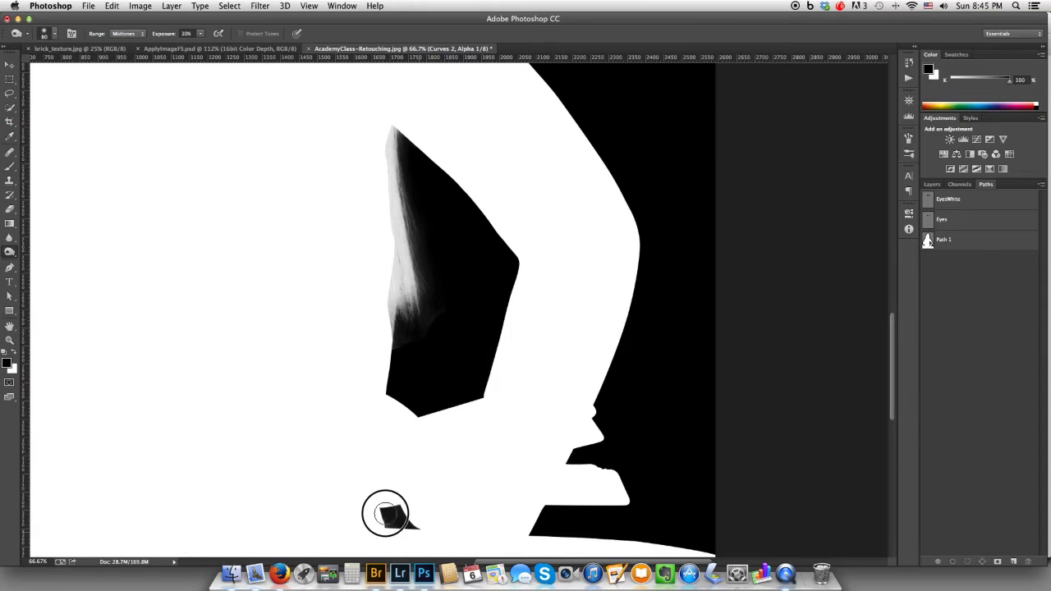
mouse_move(399, 379)
mouse_down()
mouse_move(437, 331)
mouse_move(441, 302)
mouse_move(423, 262)
mouse_move(429, 216)
mouse_move(450, 300)
mouse_up()
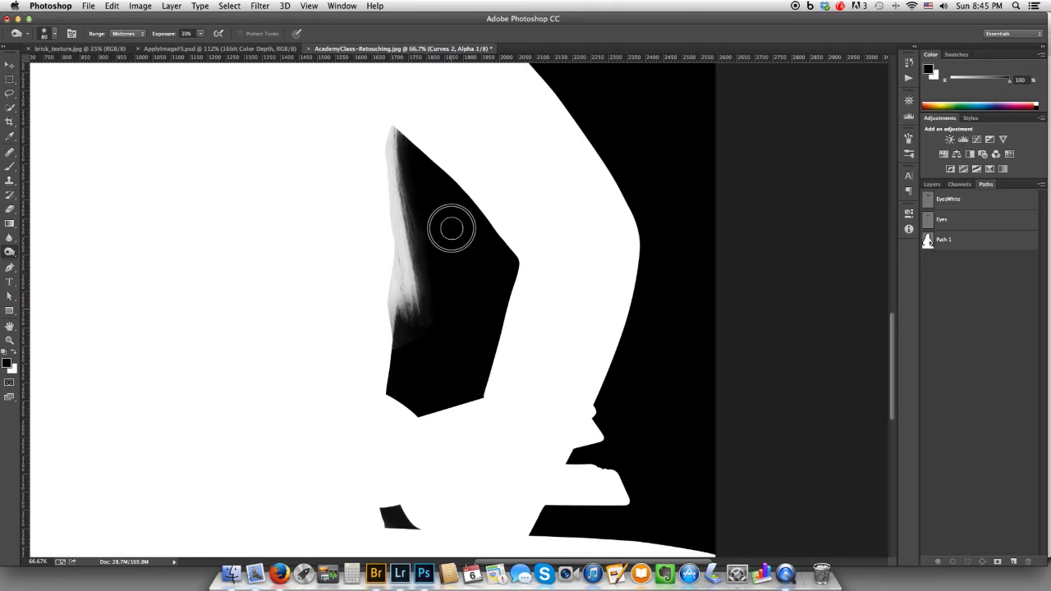
Paint black over the stray grey speck in the background above the shoulder on the image's right
mouse_move(498, 246)
mouse_down()
mouse_move(563, 505)
mouse_move(472, 287)
mouse_up()
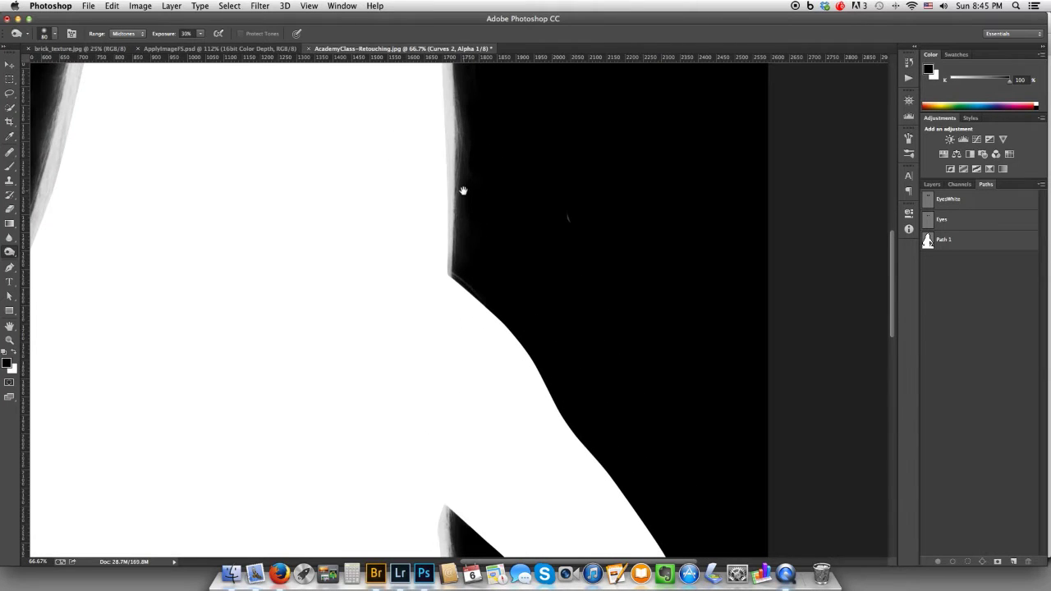
drag(462, 193, 480, 275)
key(b)
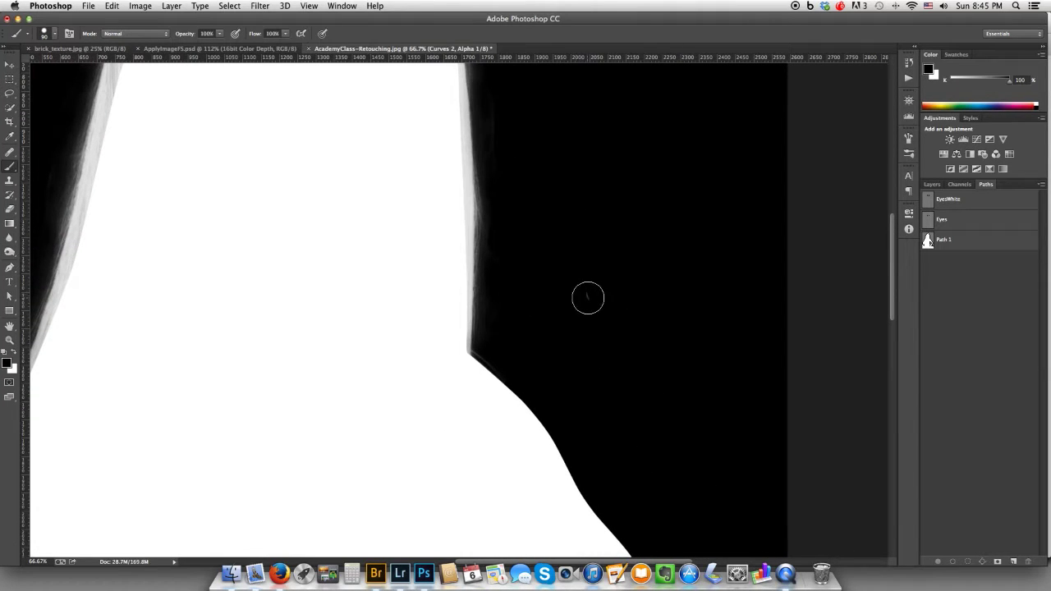
click(583, 298)
Lighten the grey inner hair edge on the image's left with the Dodge tool, set to Highlights at 29% exposure
scroll(306, 338, left, 8)
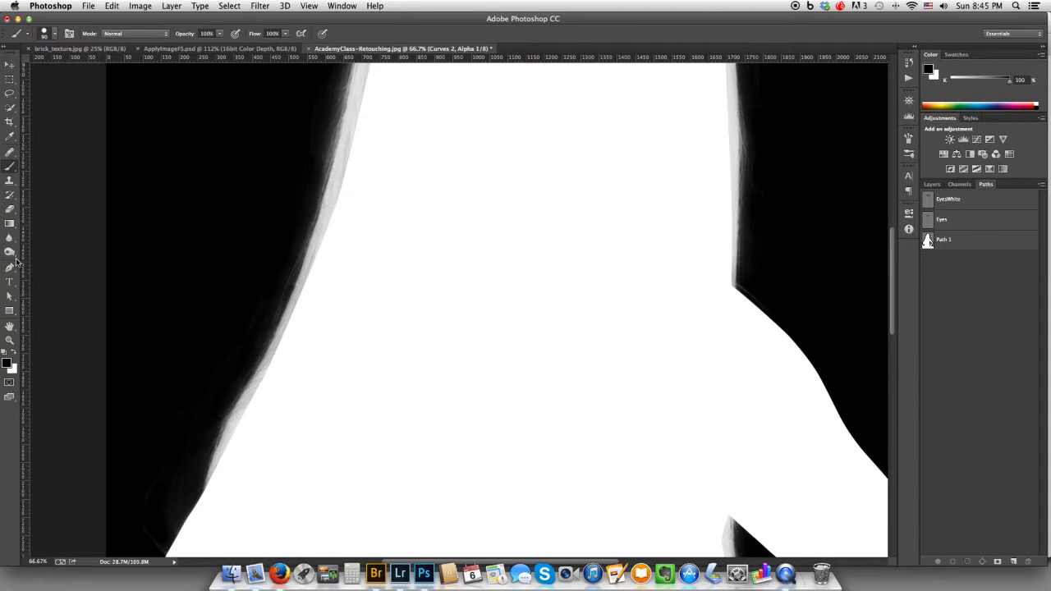
click(12, 254)
click(49, 260)
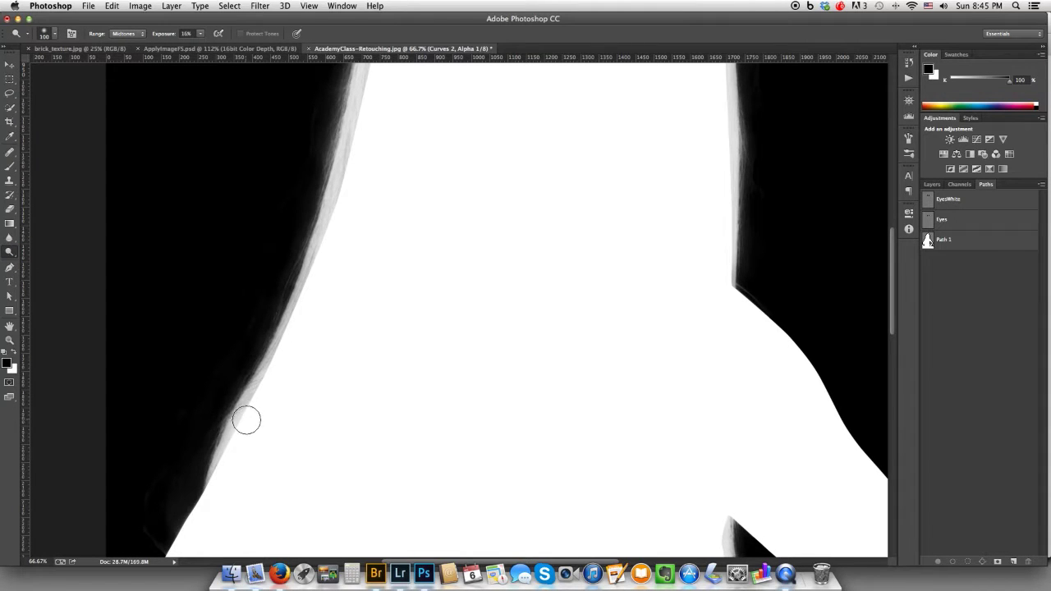
click(131, 36)
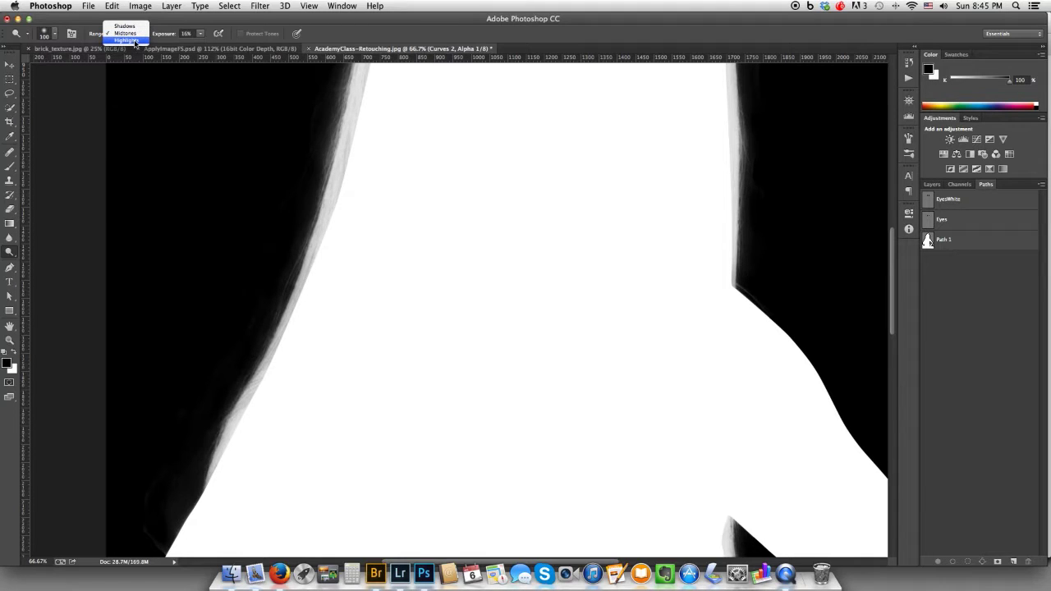
click(128, 40)
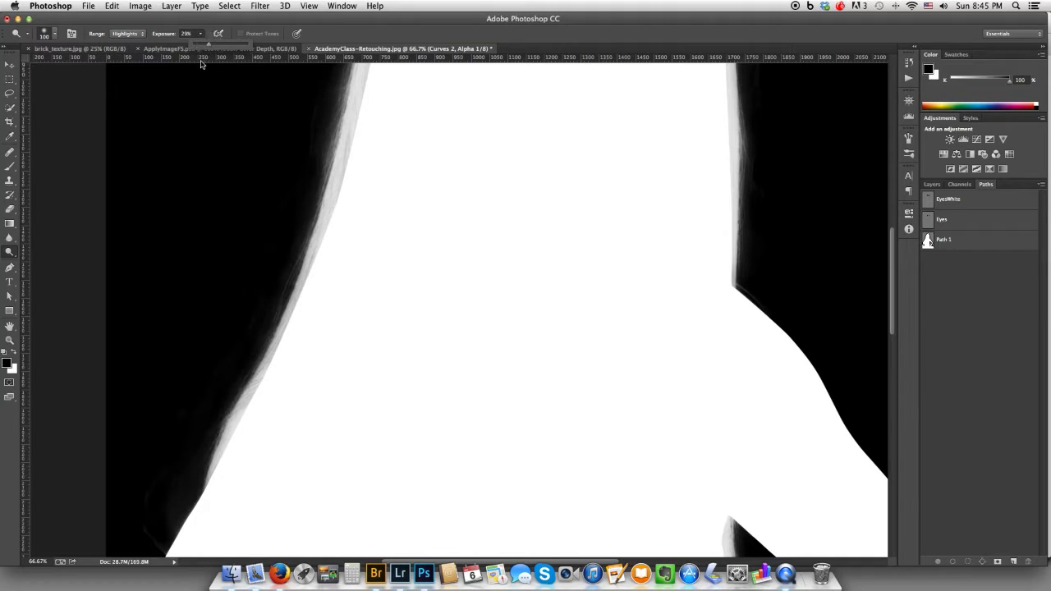
mouse_move(242, 433)
mouse_down()
mouse_move(220, 472)
mouse_move(281, 349)
mouse_move(277, 374)
mouse_move(286, 341)
mouse_move(269, 379)
mouse_move(310, 248)
mouse_move(269, 348)
mouse_move(315, 238)
mouse_move(272, 367)
mouse_move(310, 263)
mouse_move(335, 278)
mouse_move(316, 303)
mouse_move(327, 240)
mouse_up()
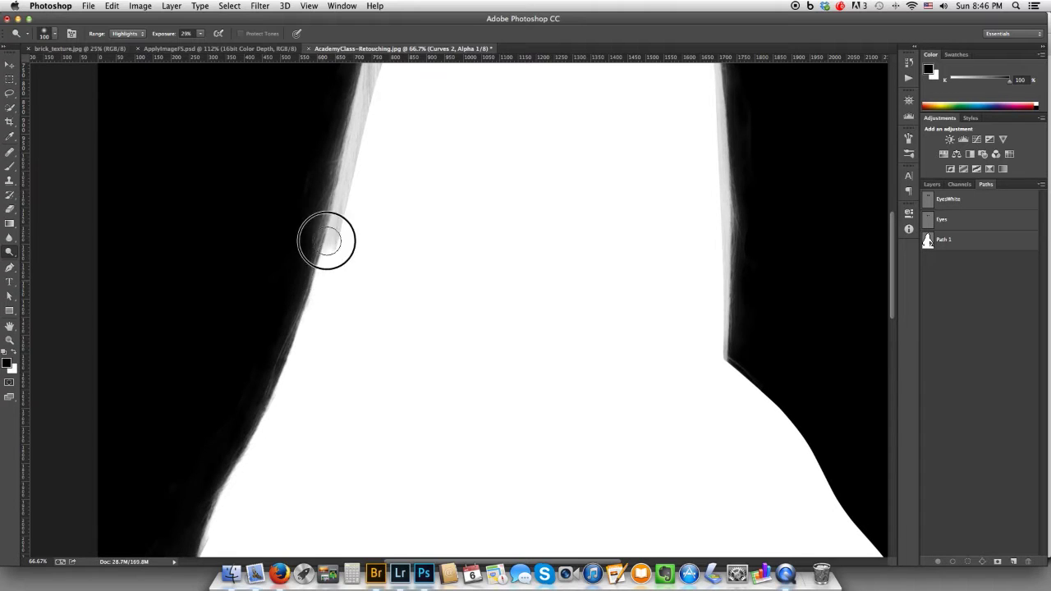
scroll(337, 246, up, 4)
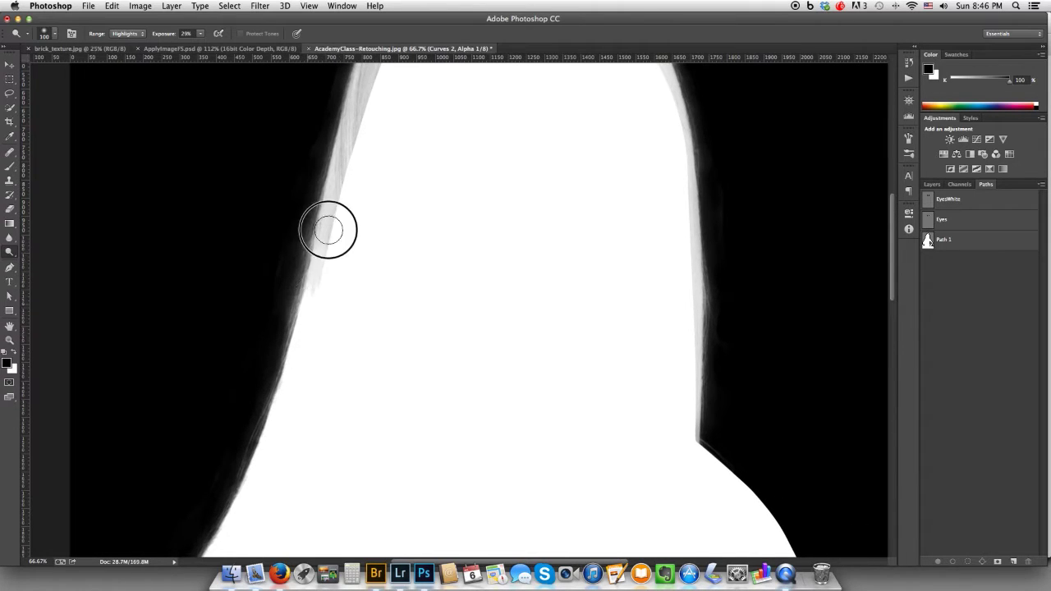
scroll(332, 246, up, 4)
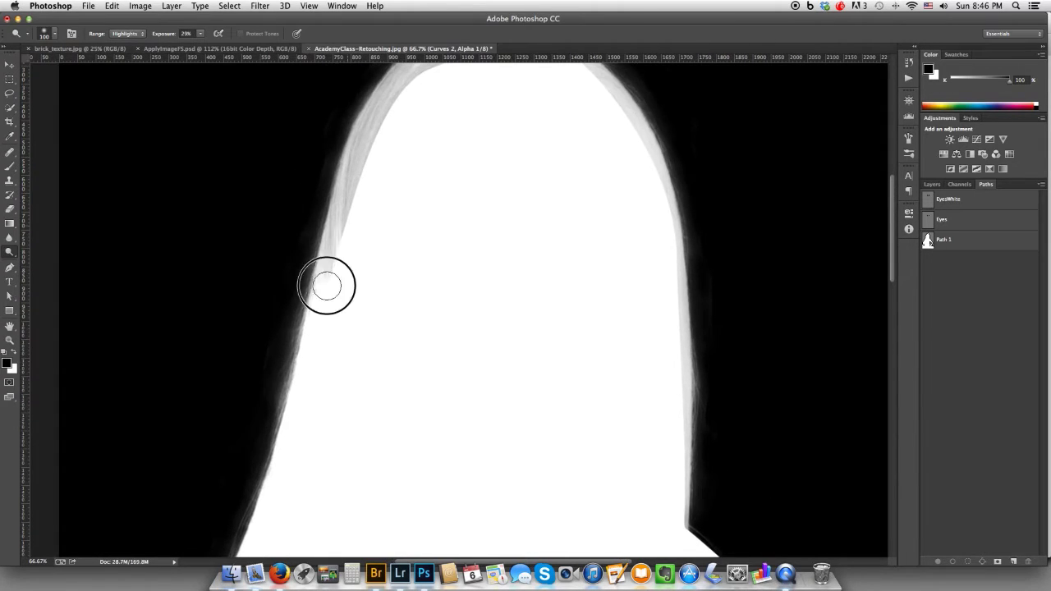
Dodge the remaining grey inner hair edge to white over the crown and down the image's right side to the shoulder
mouse_move(370, 175)
mouse_down()
mouse_move(356, 169)
mouse_move(347, 192)
mouse_move(367, 145)
mouse_move(340, 279)
mouse_up()
mouse_move(372, 190)
mouse_down()
mouse_move(330, 245)
mouse_move(392, 152)
mouse_move(463, 134)
mouse_move(425, 126)
mouse_move(487, 136)
mouse_move(538, 127)
mouse_move(597, 181)
mouse_move(609, 210)
mouse_move(569, 141)
mouse_move(603, 165)
mouse_move(648, 287)
mouse_up()
scroll(636, 259, down, 5)
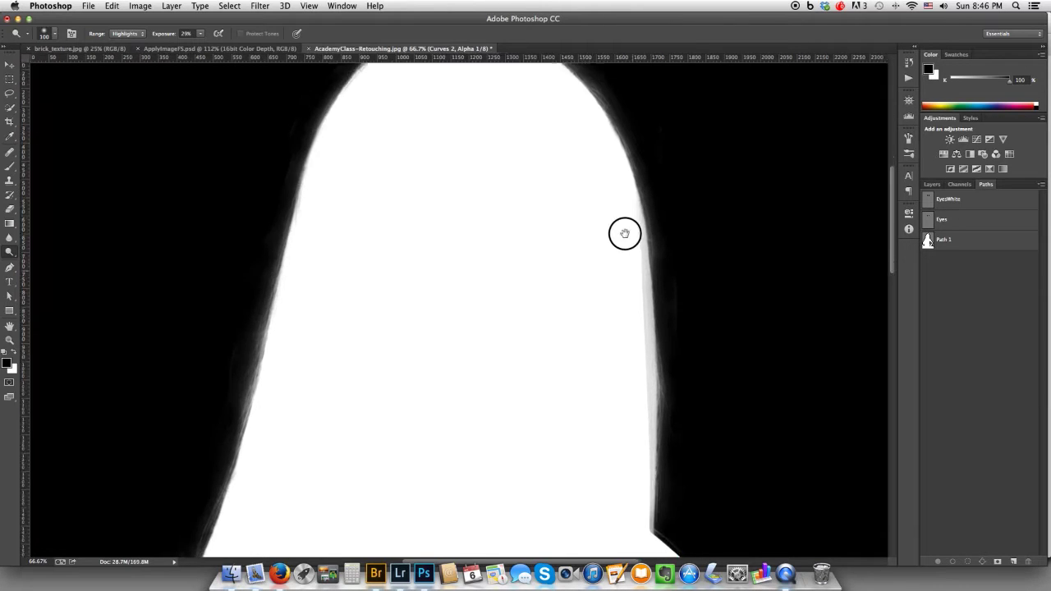
mouse_move(640, 217)
mouse_down()
mouse_move(650, 444)
mouse_move(616, 281)
mouse_up()
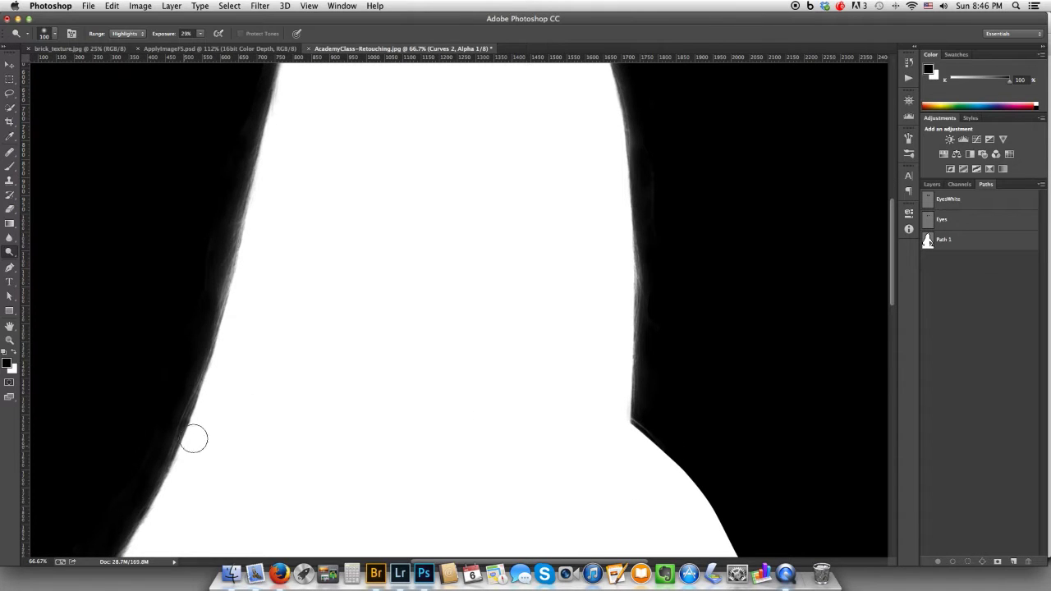
drag(551, 344, 530, 291)
drag(547, 389, 504, 225)
Dodge the light grey hair strands along the inner edge of the arm gap to white
mouse_move(593, 443)
mouse_down()
mouse_move(533, 254)
mouse_move(482, 256)
mouse_move(508, 382)
mouse_up()
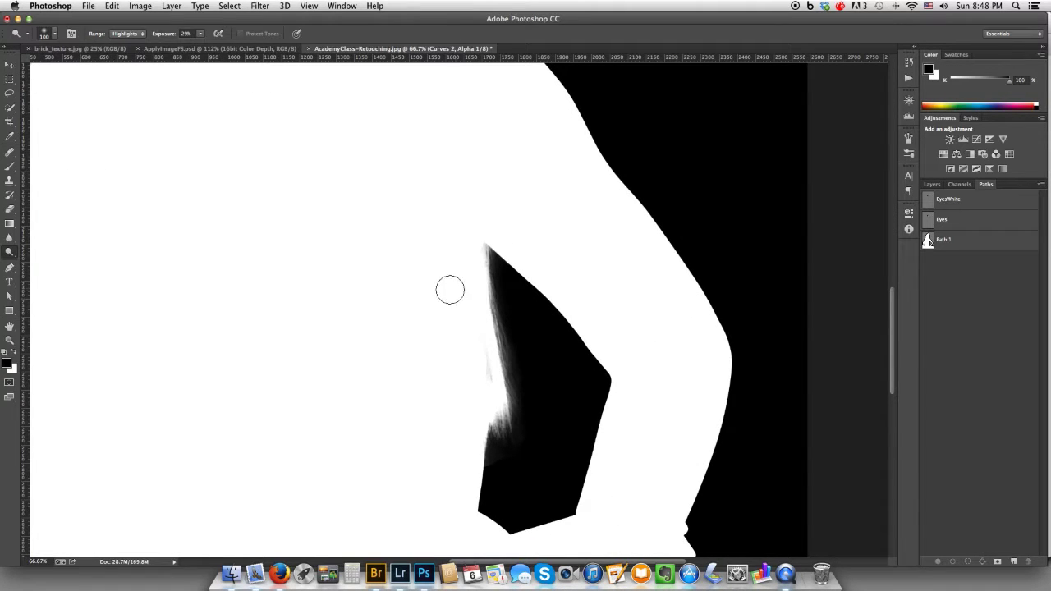
mouse_move(485, 269)
mouse_down()
mouse_move(487, 258)
mouse_move(511, 373)
mouse_move(481, 377)
mouse_up()
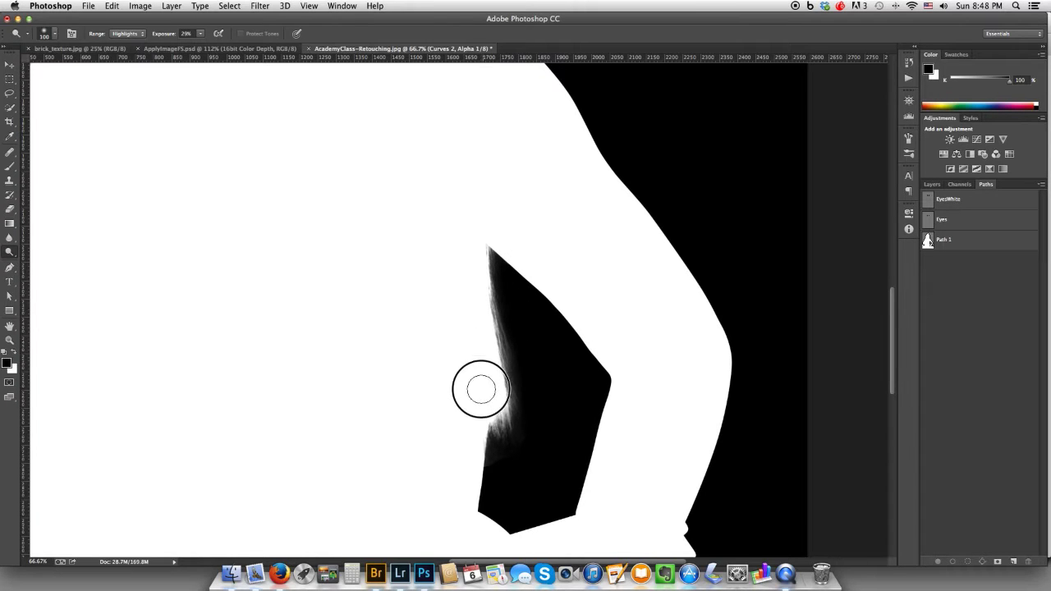
scroll(448, 336, left, 10)
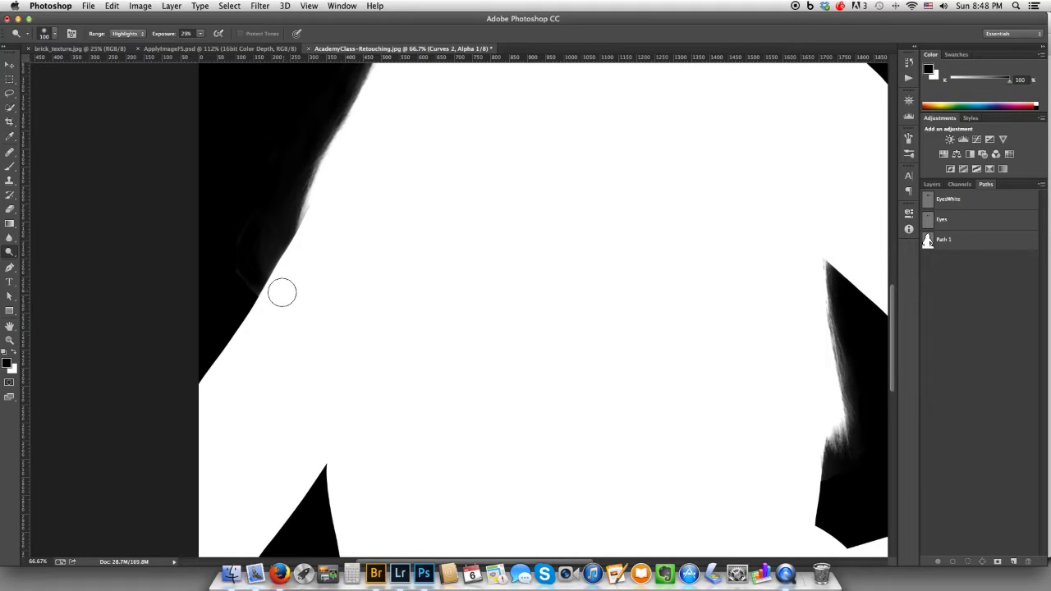
Darken the grey hair edge above the shoulder on the image's left with the Burn tool set to Midtones
click(10, 252)
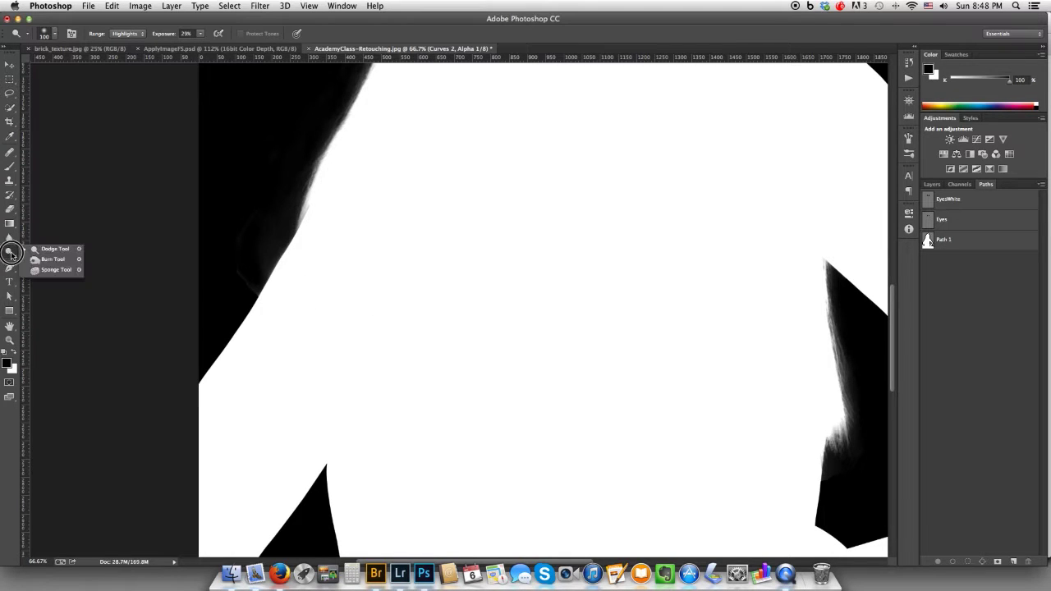
click(49, 261)
drag(290, 227, 303, 213)
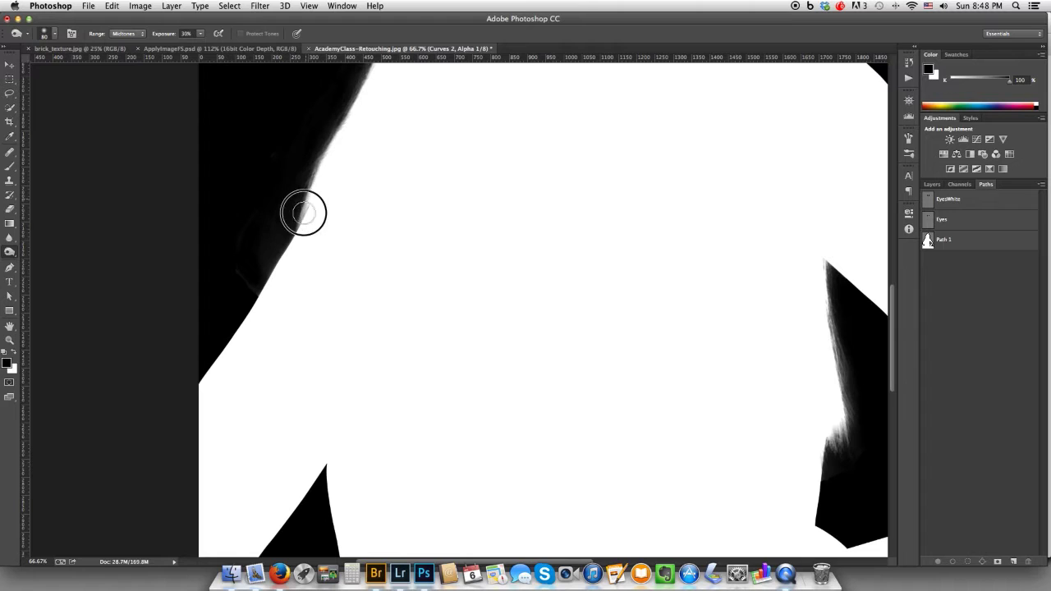
mouse_move(261, 247)
mouse_down()
mouse_move(232, 274)
mouse_move(271, 254)
mouse_move(236, 377)
mouse_up()
key(space)
drag(269, 273, 267, 301)
key(space)
drag(294, 207, 273, 292)
Burn the outer grey fringe of the long hair on the image's left, working up toward the head
drag(323, 174, 327, 148)
key(space)
drag(317, 156, 282, 276)
drag(321, 185, 328, 205)
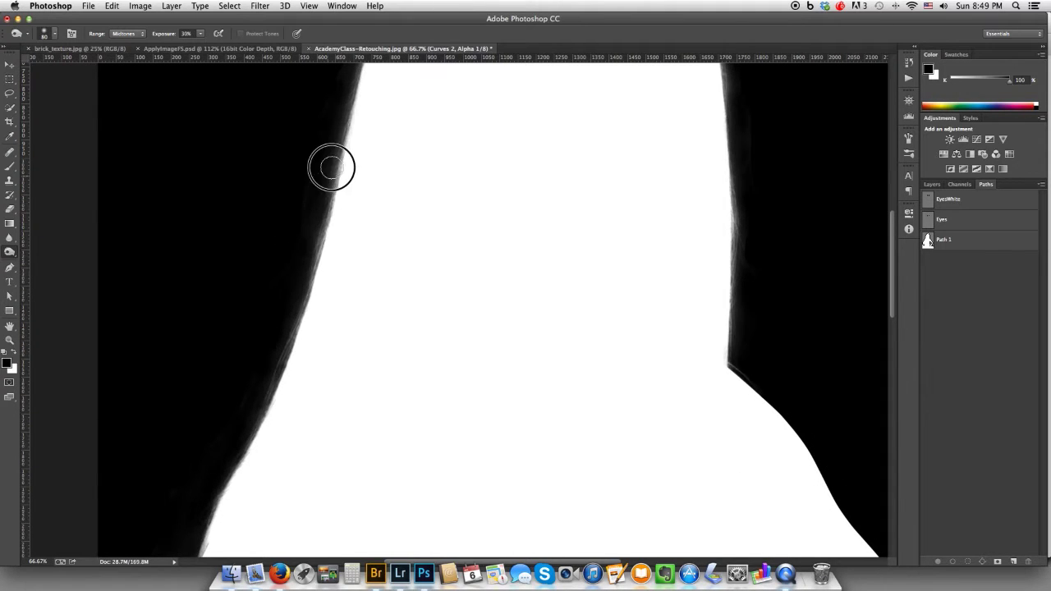
drag(328, 129, 286, 273)
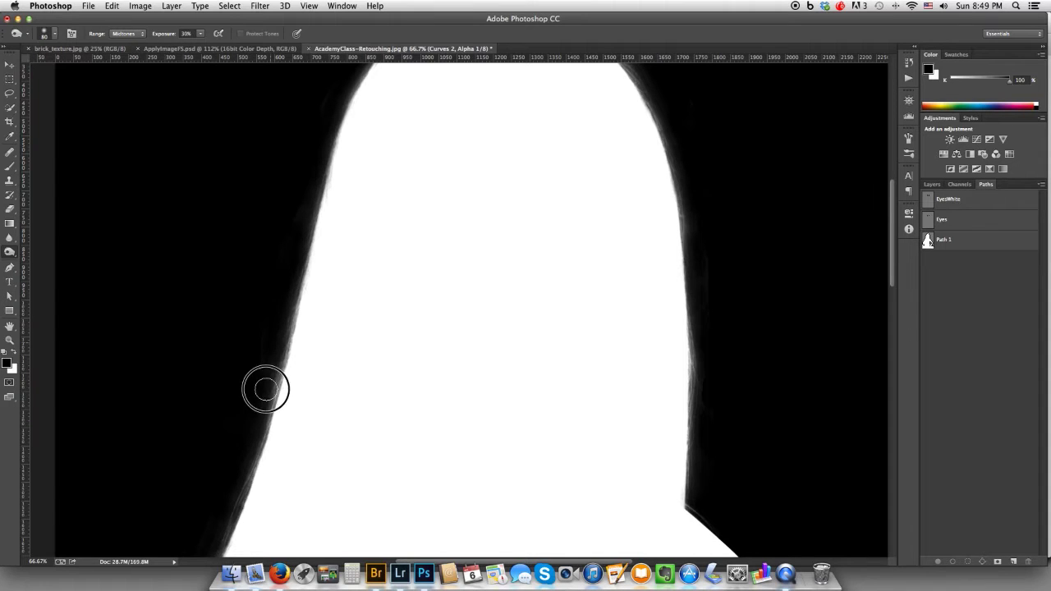
mouse_move(214, 393)
mouse_down()
mouse_move(211, 354)
mouse_move(258, 238)
mouse_up()
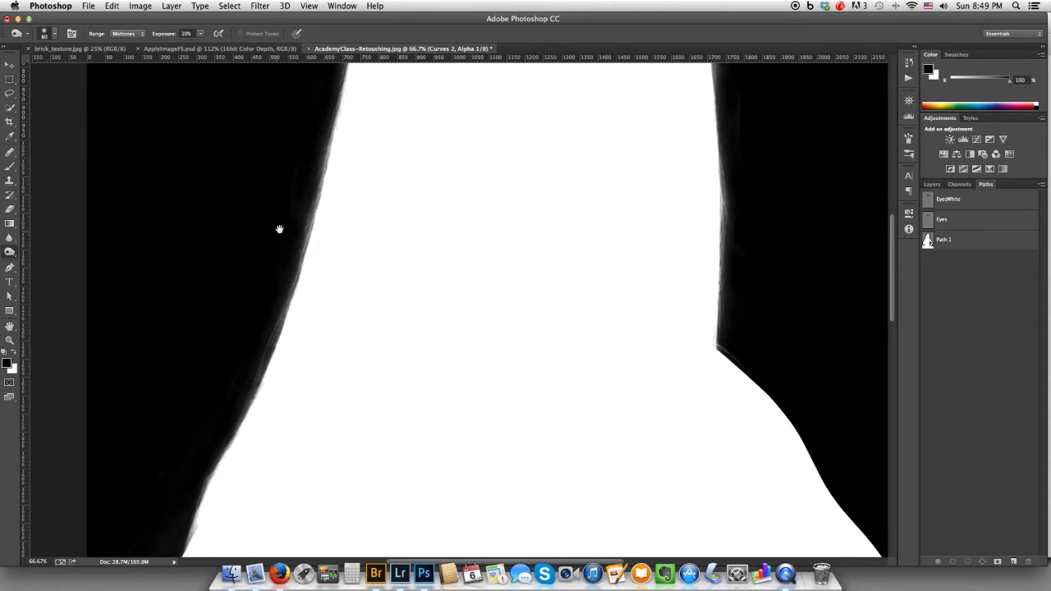
key(super+0)
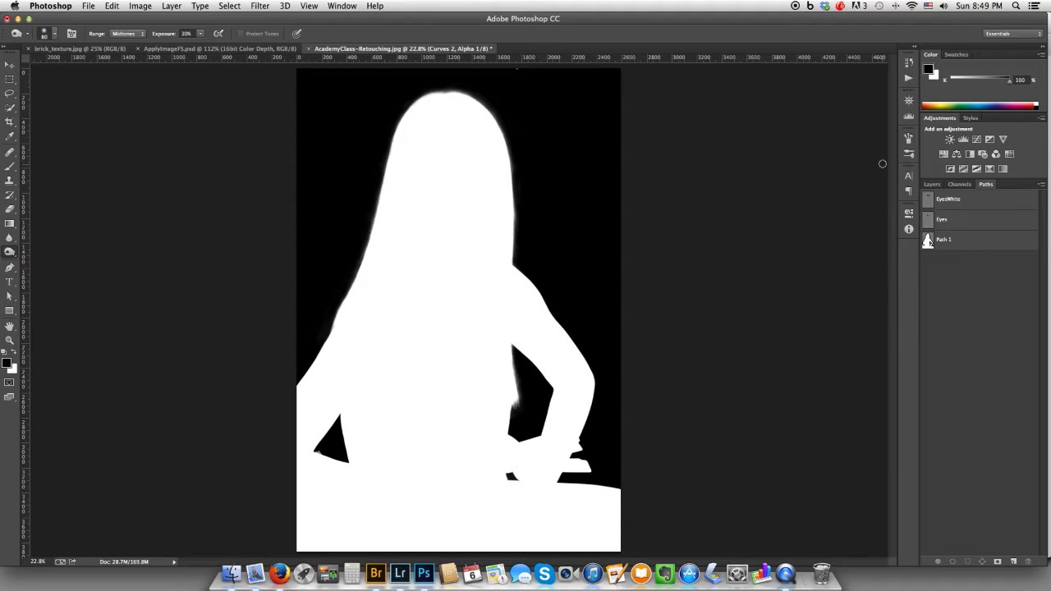
Switch from the Alpha 1 channel to the RGB composite and return to the layer stack
click(933, 185)
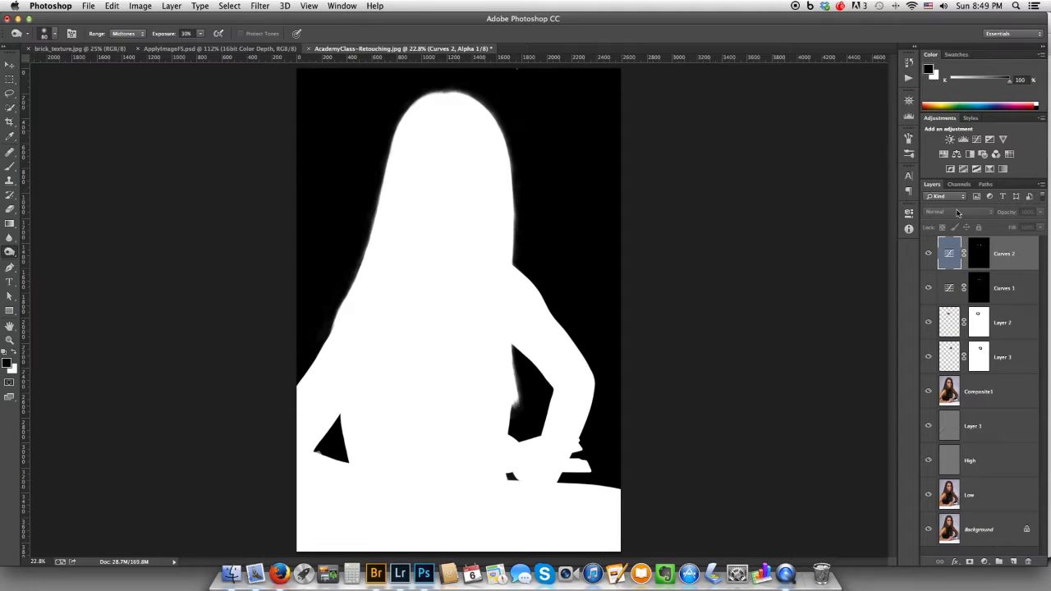
click(960, 184)
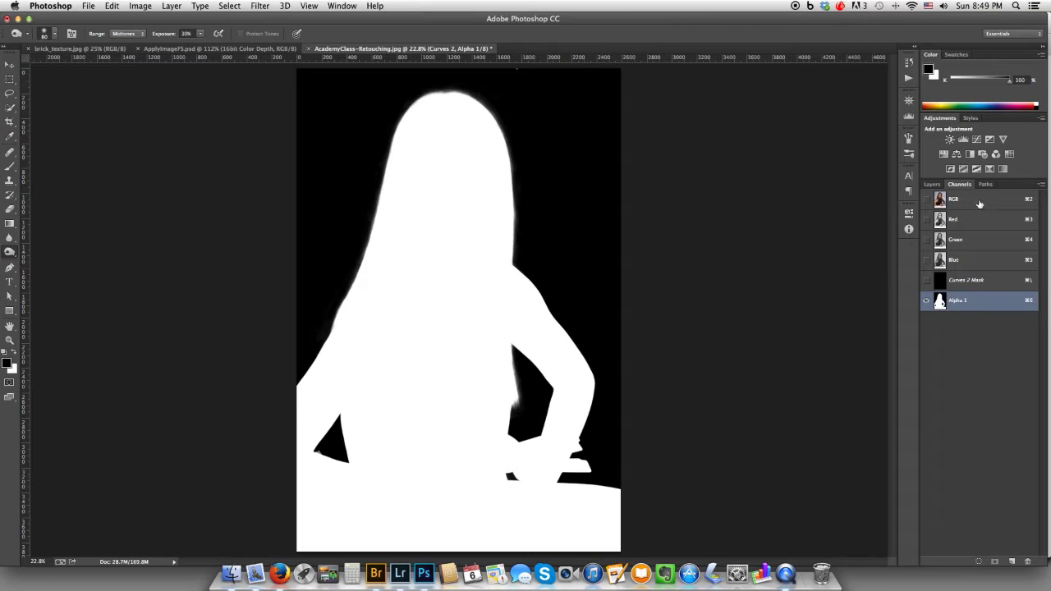
click(979, 204)
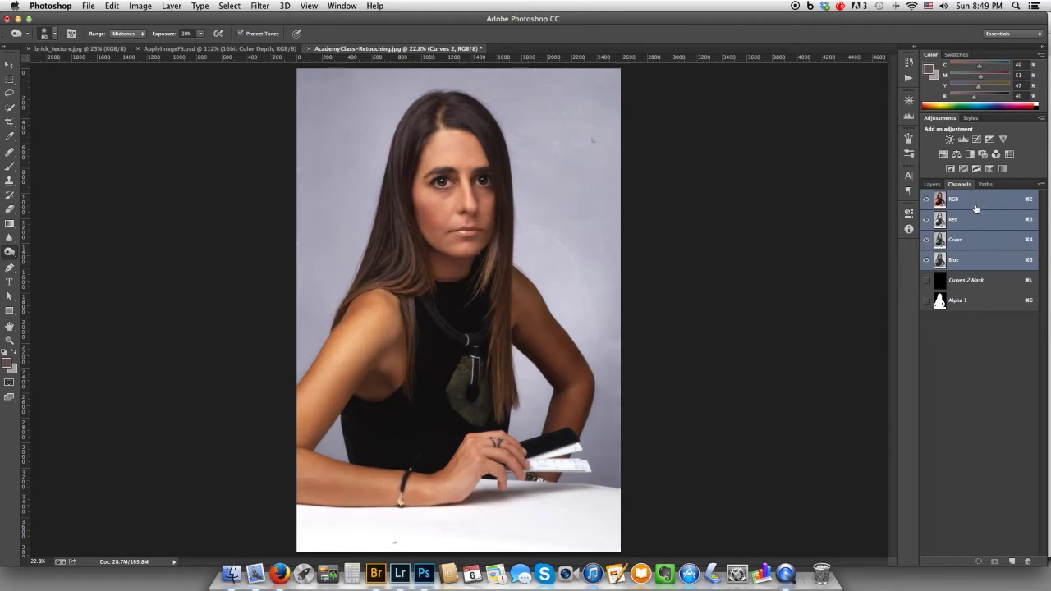
click(933, 184)
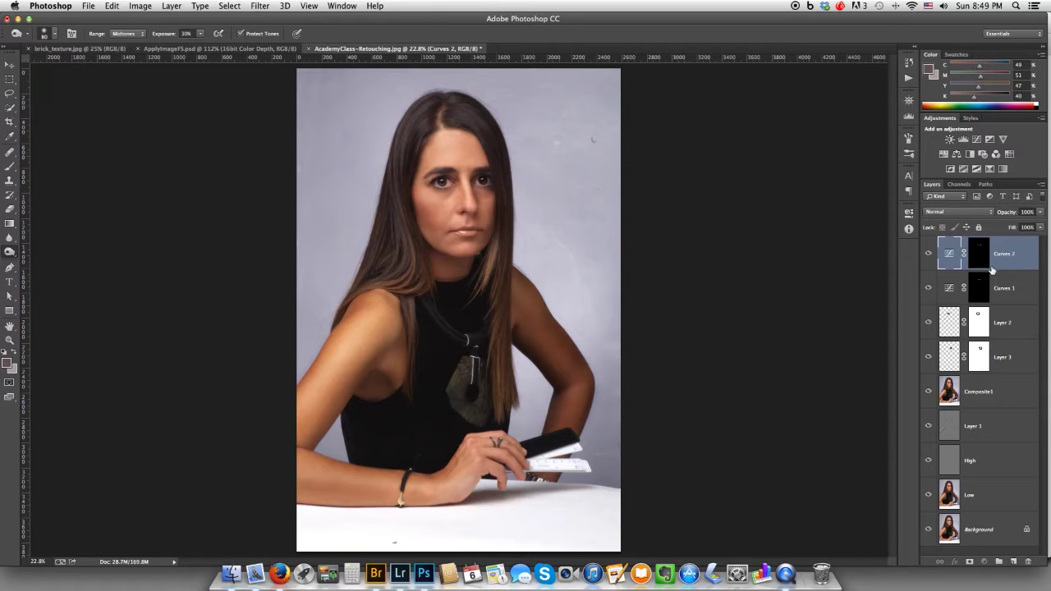
Stamp all visible layers into a new top layer named Composite2 and hide every other layer
key(super+alt+shift+e)
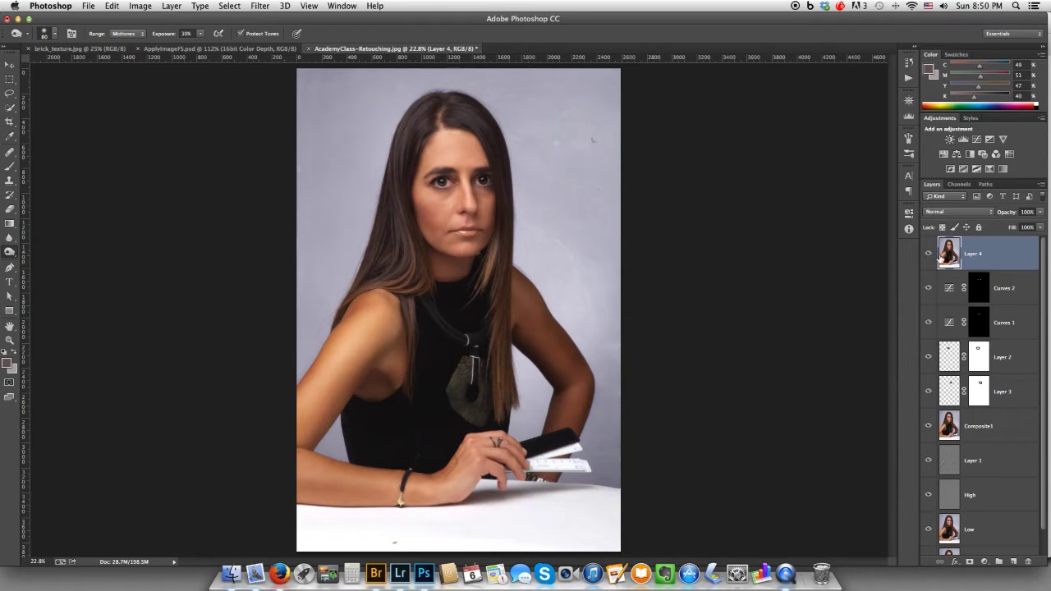
double_click(971, 255)
key(Return)
alt+click(928, 256)
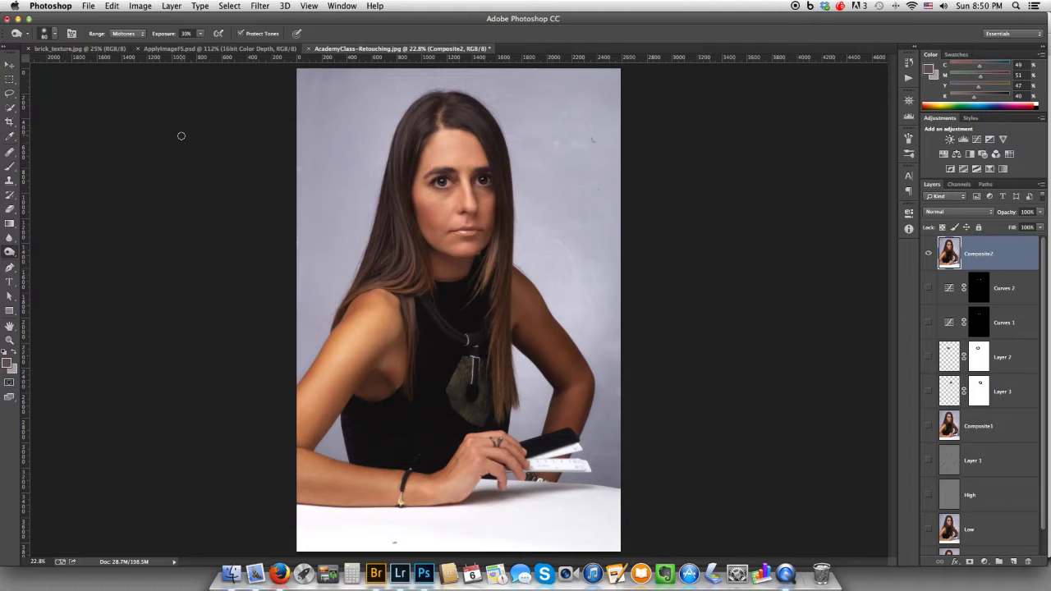
Load the Alpha 1 channel as a new selection and turn it into a layer mask on Composite2
click(230, 7)
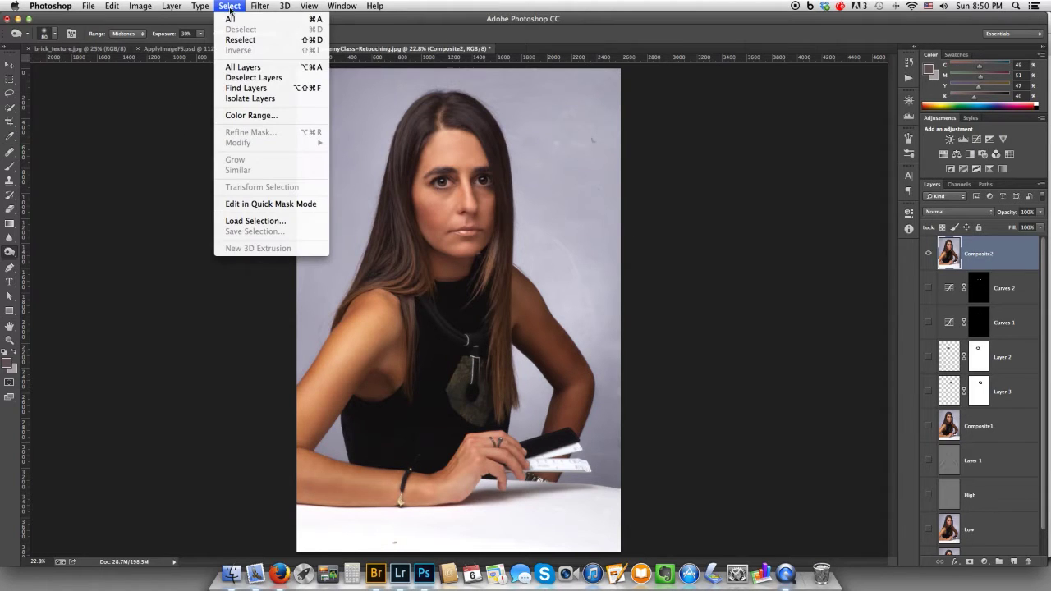
click(252, 222)
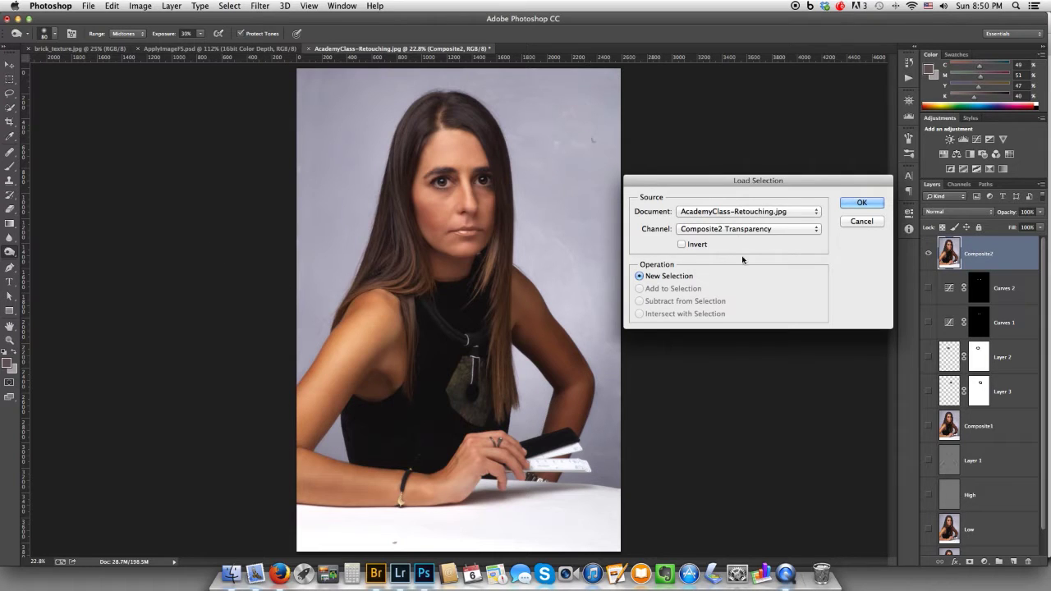
click(694, 230)
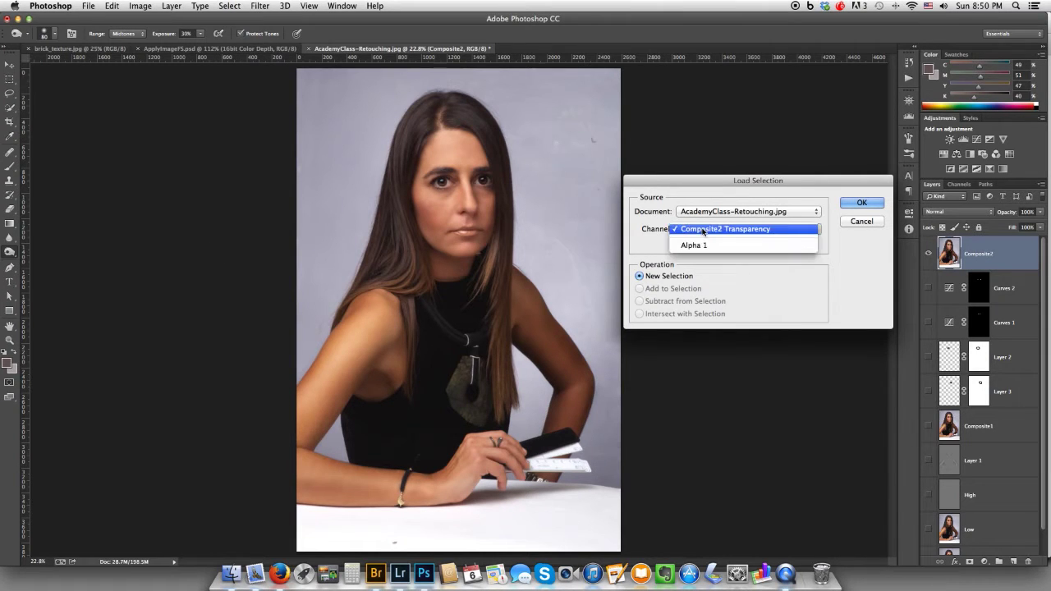
click(722, 248)
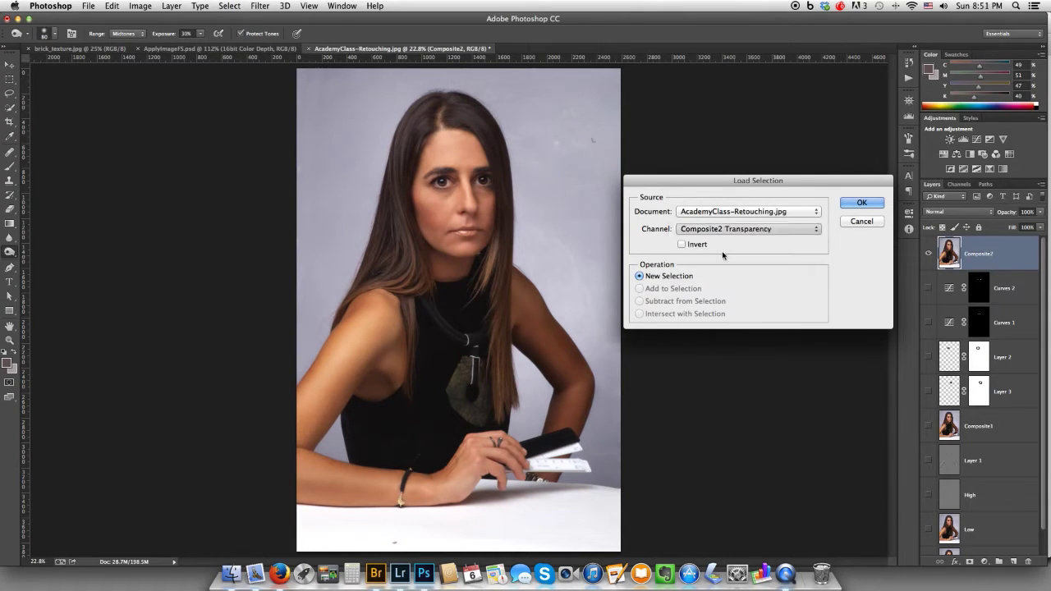
click(856, 203)
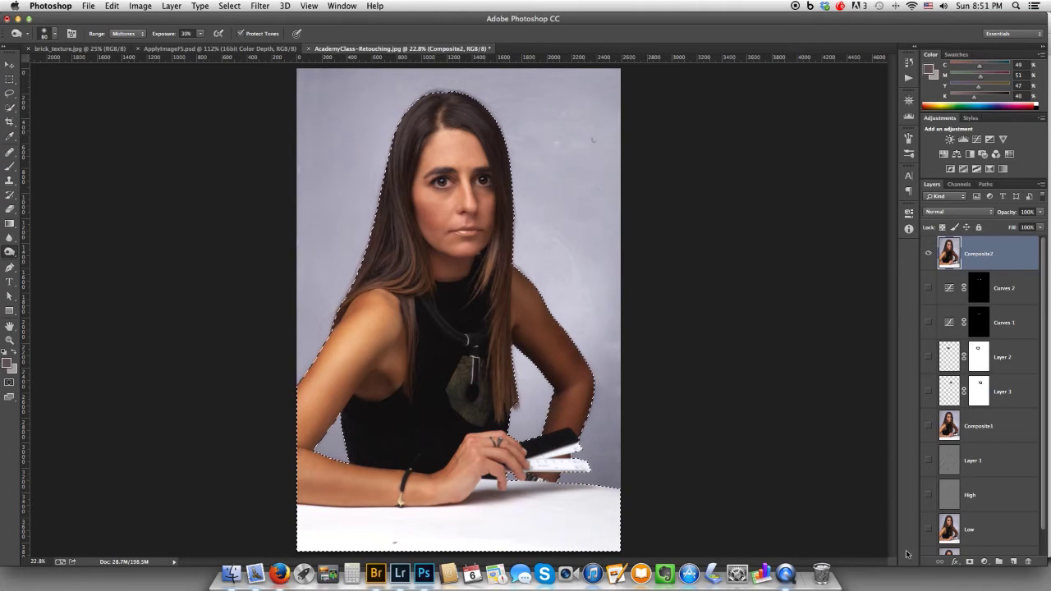
click(969, 562)
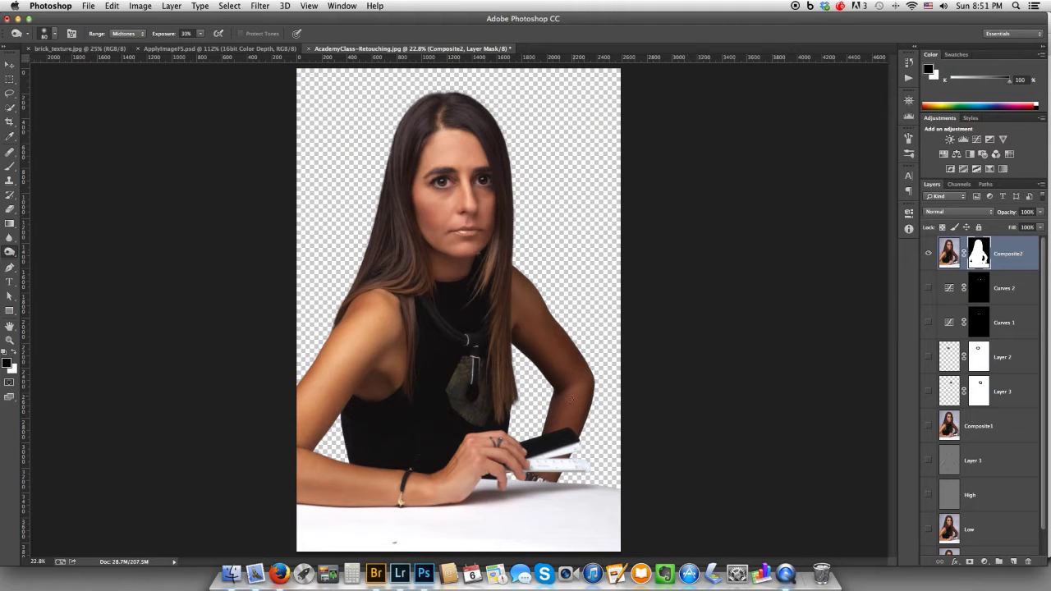
Inspect the masked cutout up close along the hair tips, arm gap, crown and both sides of the hair
super+click(527, 403)
super+click(526, 404)
super+click(520, 403)
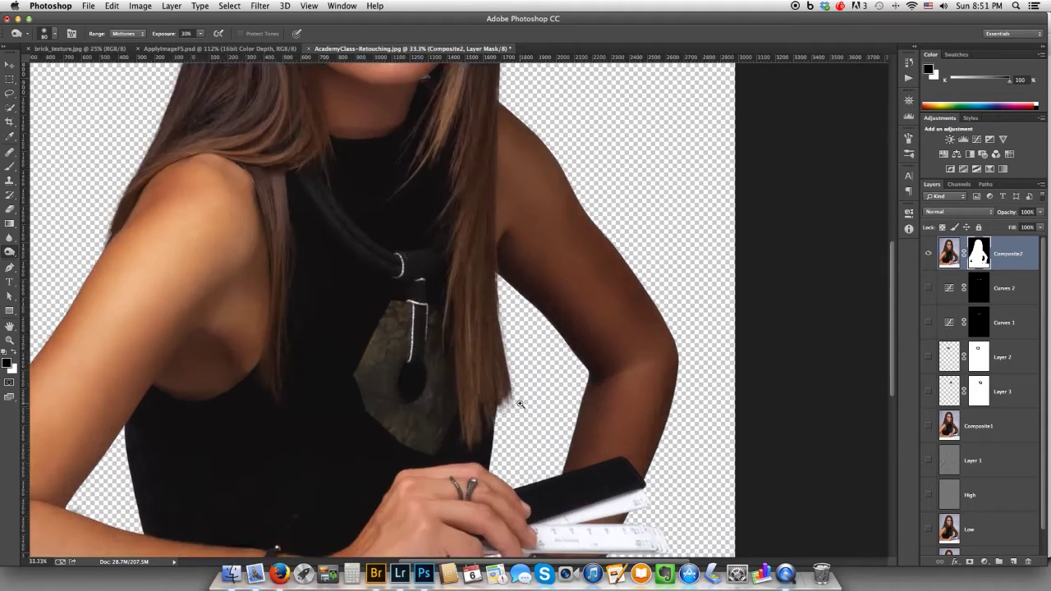
drag(515, 375, 526, 312)
super+click(526, 305)
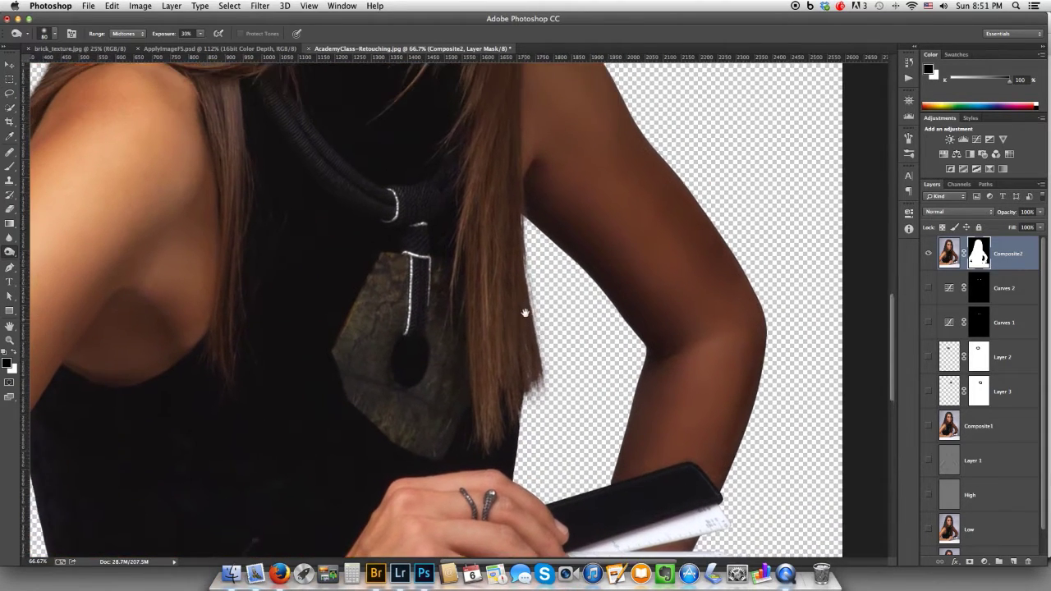
drag(522, 234, 530, 333)
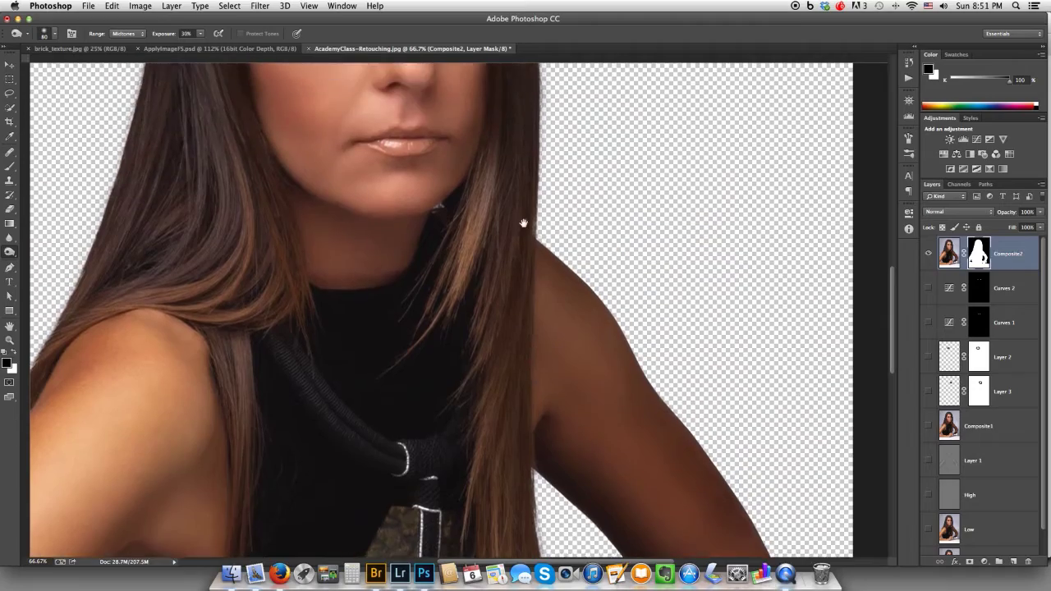
mouse_move(523, 221)
mouse_down()
mouse_move(539, 391)
mouse_move(533, 305)
mouse_move(554, 368)
mouse_up()
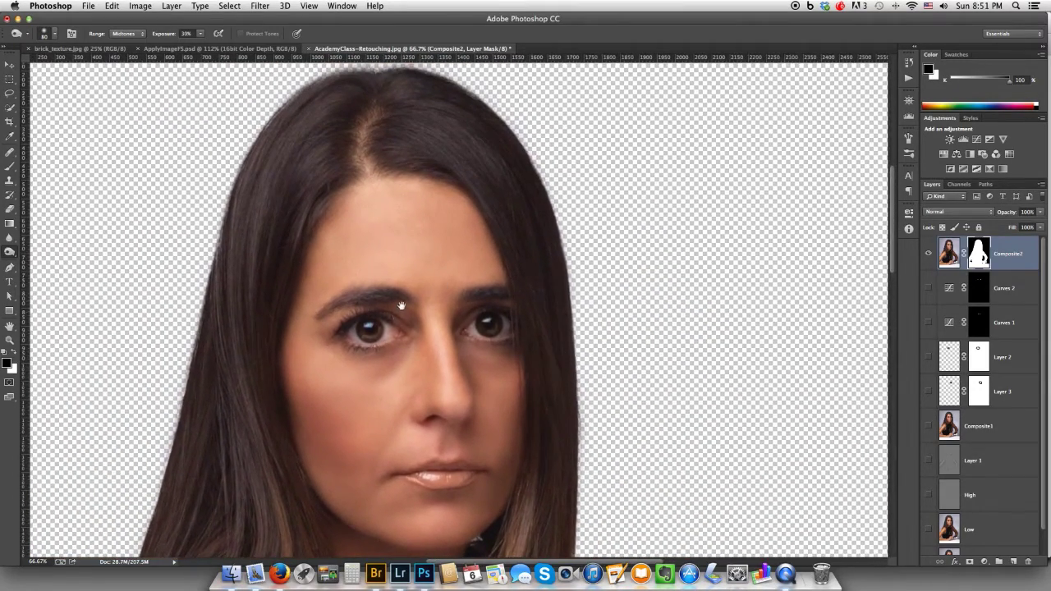
drag(411, 303, 546, 247)
drag(399, 394, 452, 265)
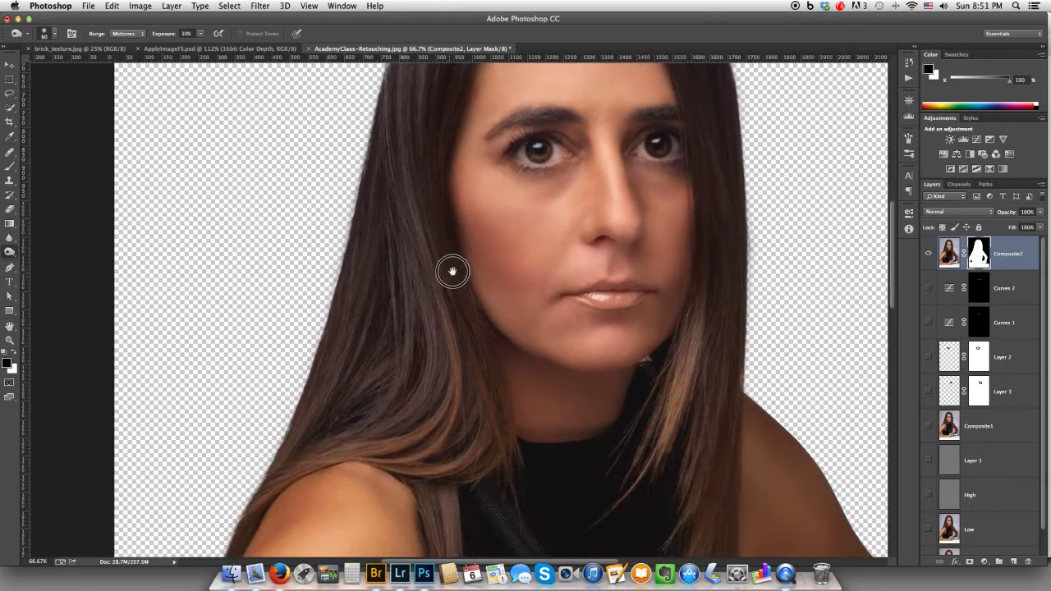
drag(413, 333, 441, 270)
drag(435, 335, 448, 244)
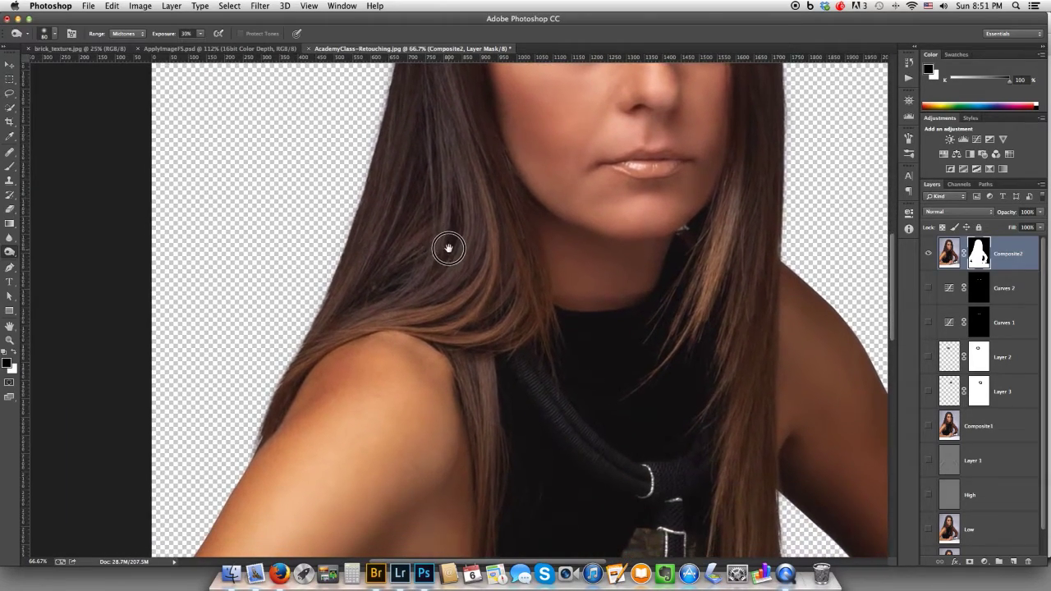
key(super+0)
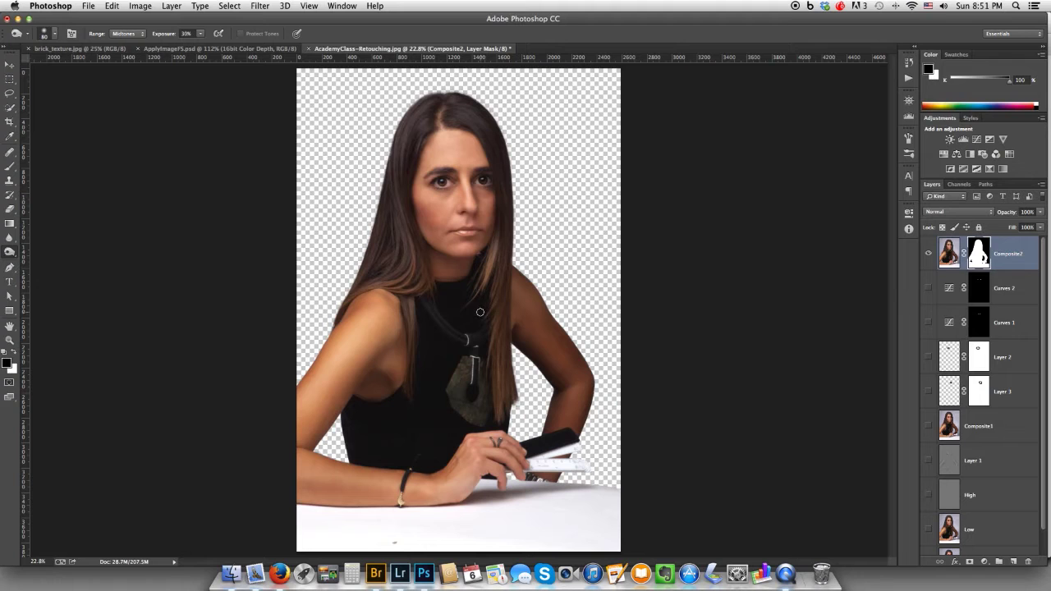
Bring the brick_texture.jpg image into AcademyClass-Retouching.jpg, place it directly below Composite2 and shift it to fill the canvas behind the woman
click(79, 50)
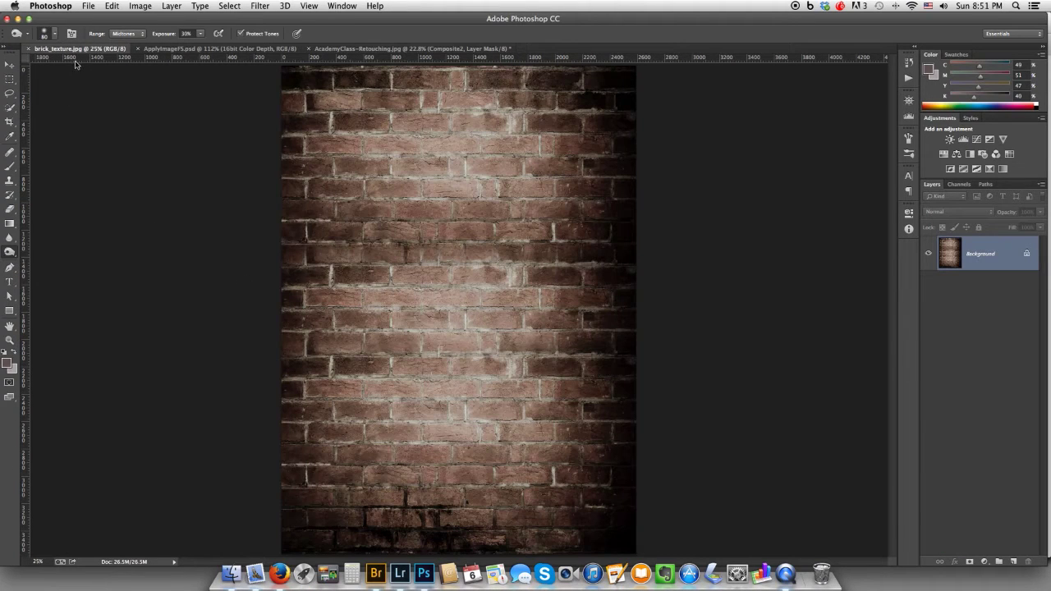
click(10, 64)
mouse_move(340, 107)
mouse_down()
mouse_move(355, 51)
mouse_move(350, 119)
mouse_move(337, 135)
mouse_up()
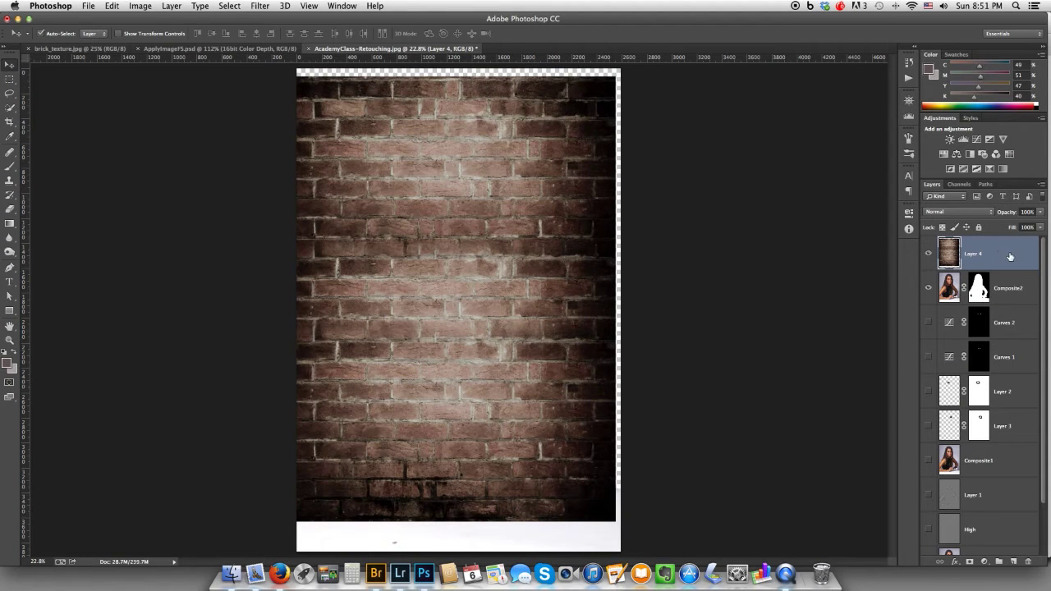
drag(1010, 257, 991, 328)
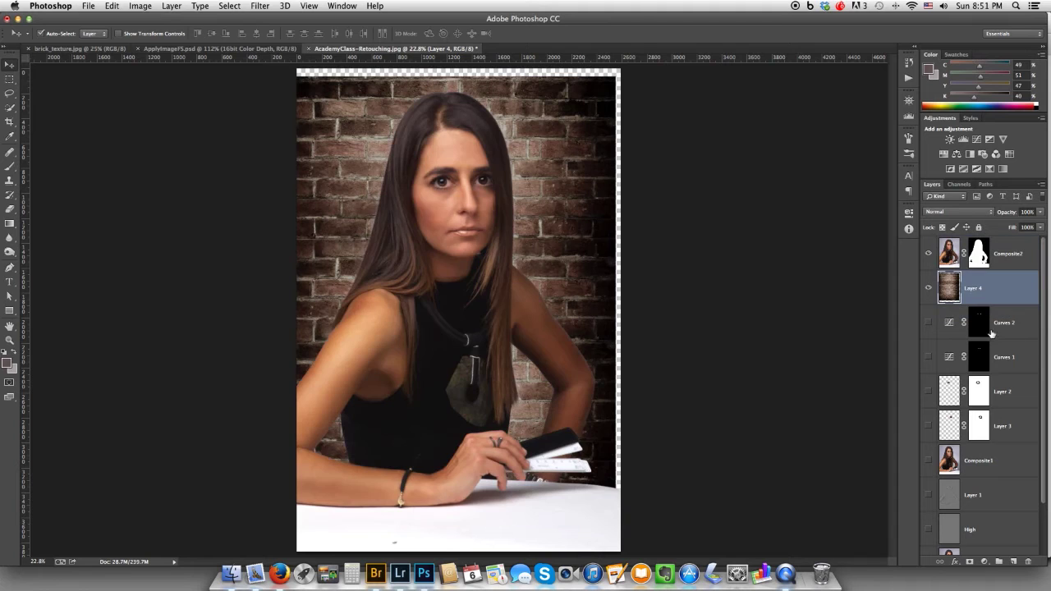
drag(589, 187, 593, 174)
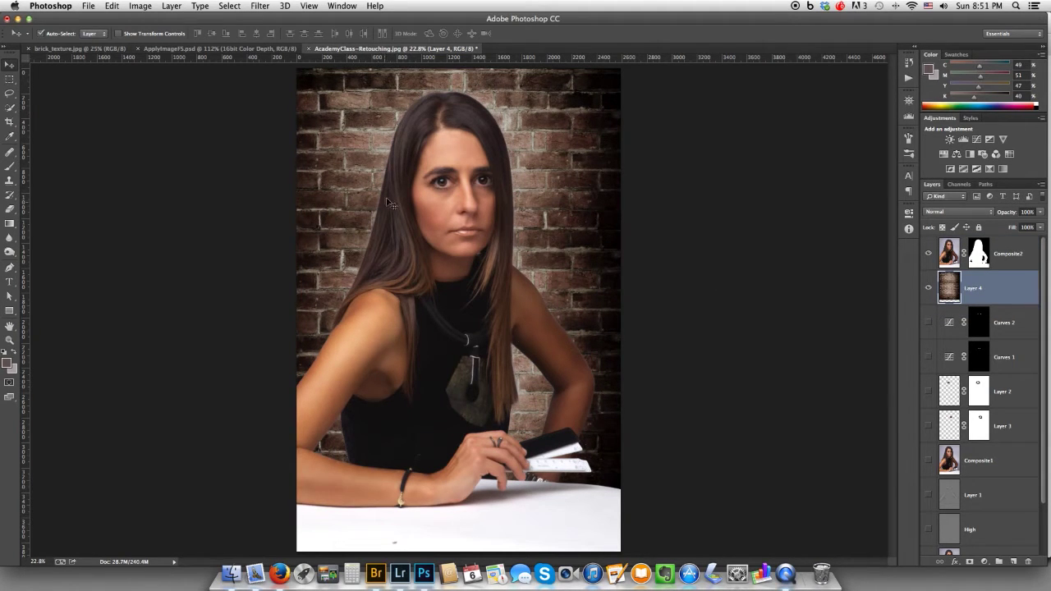
Examine the hair, arm and hand edges up close against the brick wall background
click(384, 277)
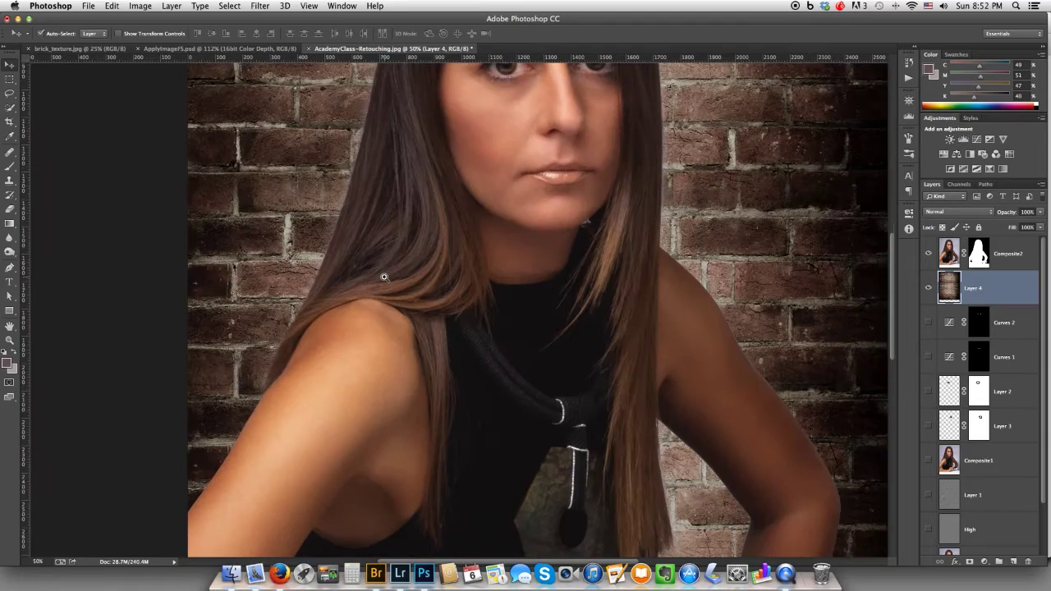
drag(447, 208, 429, 378)
drag(514, 216, 499, 254)
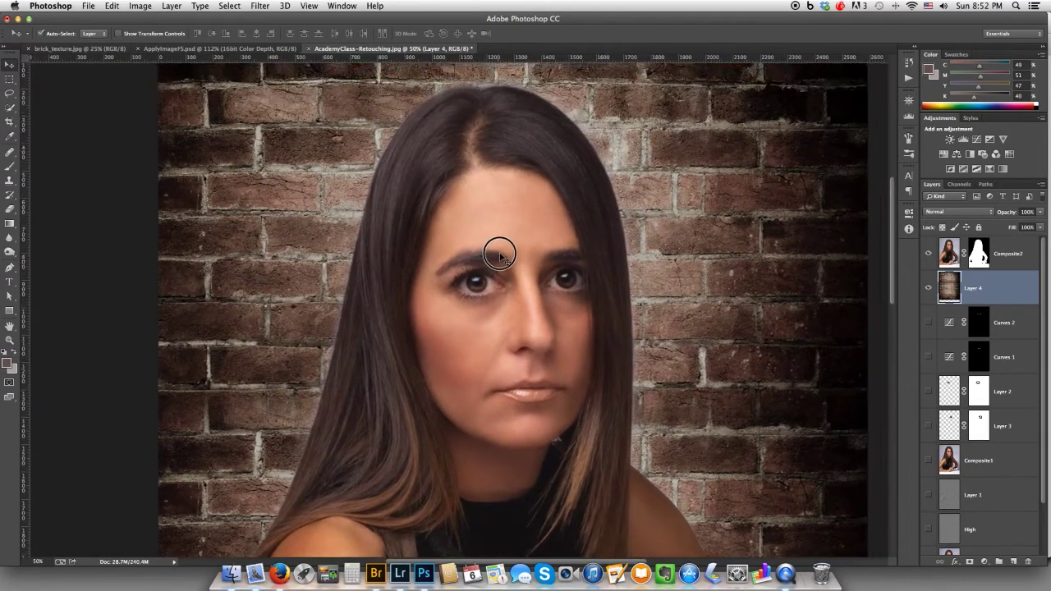
drag(582, 361, 573, 235)
drag(588, 342, 583, 228)
drag(501, 353, 529, 192)
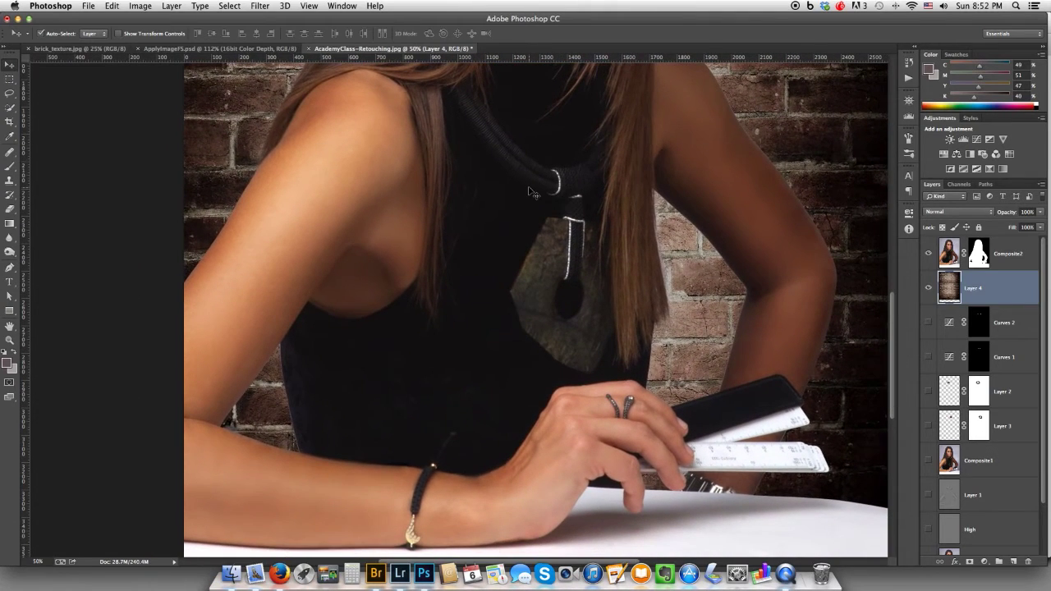
key(super+0)
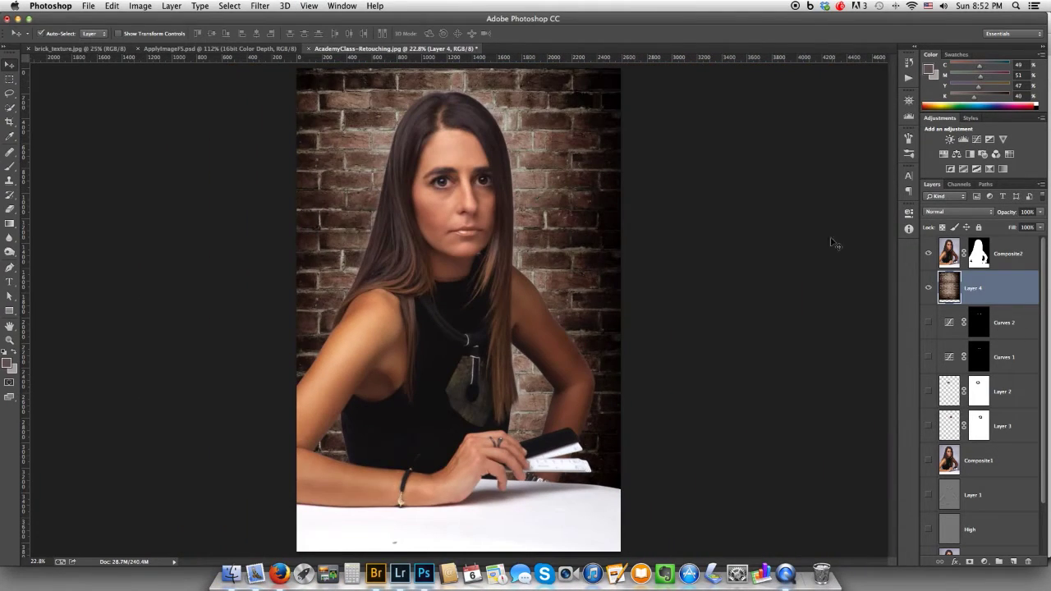
Clone clean white table surface over the dark speck near the table's front edge on the Composite2 image
click(952, 261)
key(s)
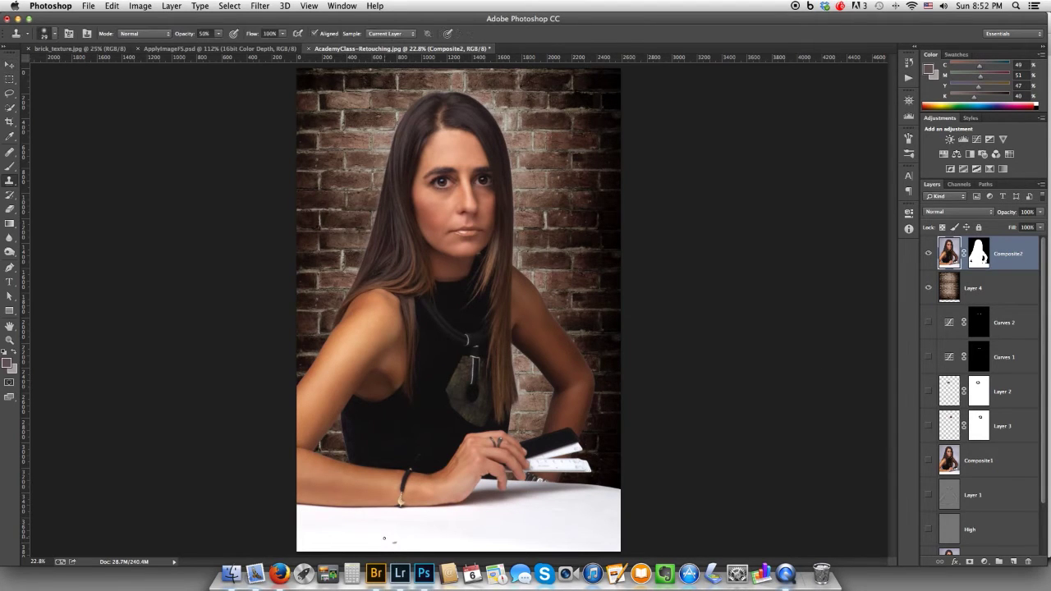
drag(386, 535, 396, 535)
alt+click(386, 532)
click(394, 542)
click(396, 542)
click(393, 541)
Set the Clone Stamp opacity to 100% and cover the speck area with freshly sampled white tabletop
click(219, 33)
drag(220, 46, 275, 47)
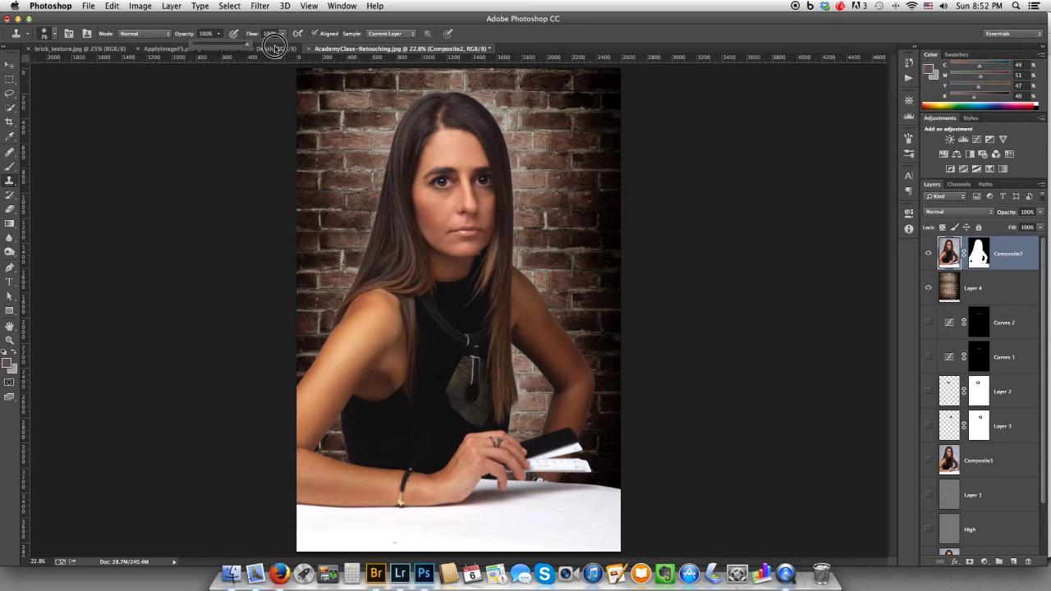
alt+click(385, 529)
click(392, 542)
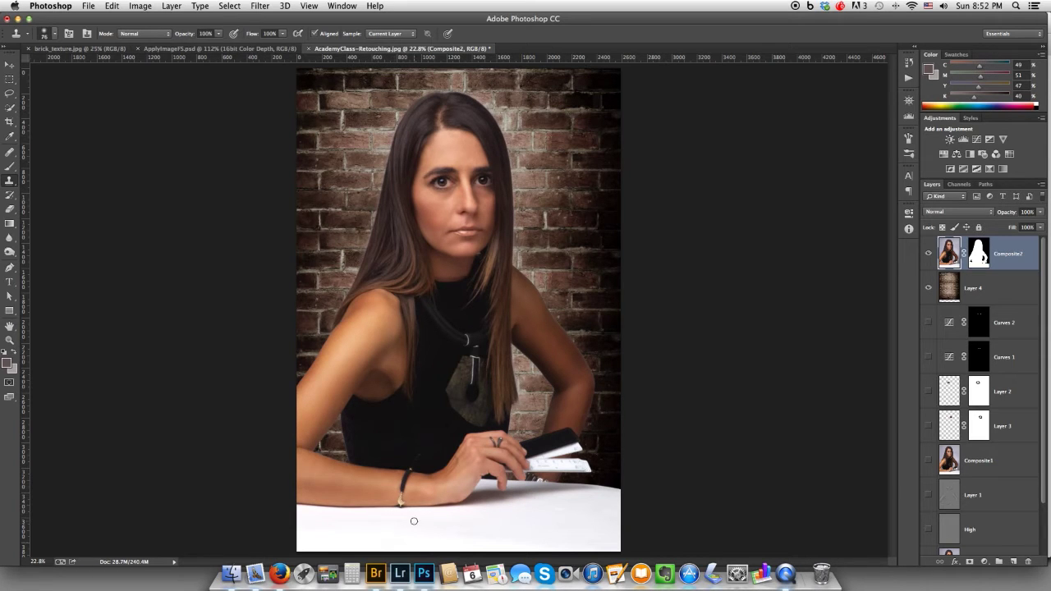